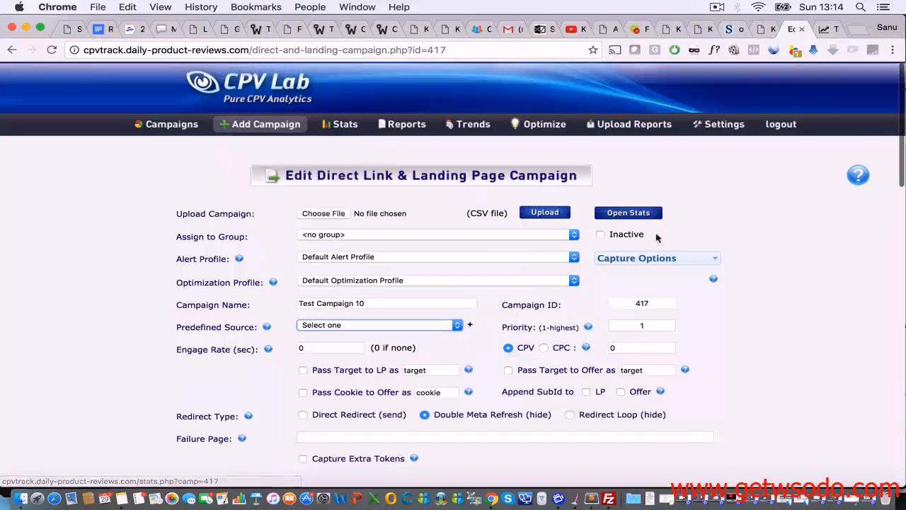
Step: Review the Test Campaign 10 form, from the general settings through to the landing page and offer URLs
{"action": "scroll", "coordinate": [749, 245], "scroll_direction": "down", "scroll_amount": 10}
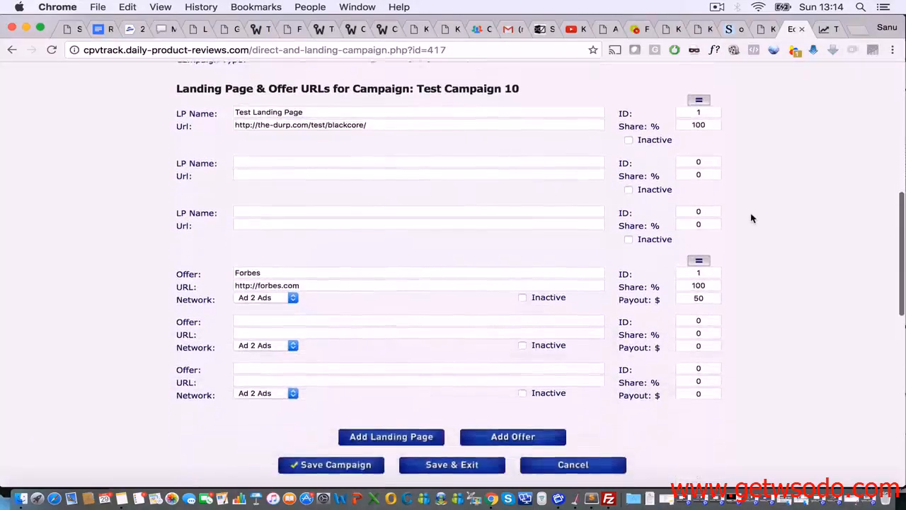
{"action": "scroll", "coordinate": [752, 218], "scroll_direction": "up", "scroll_amount": 10}
{"action": "scroll", "coordinate": [740, 209], "scroll_direction": "down", "scroll_amount": 6}
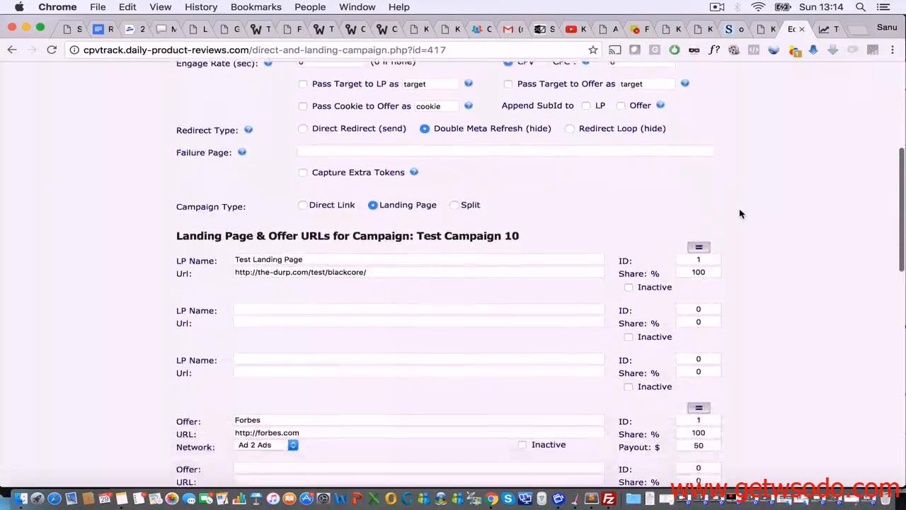
{"action": "scroll", "coordinate": [739, 210], "scroll_direction": "up", "scroll_amount": 8}
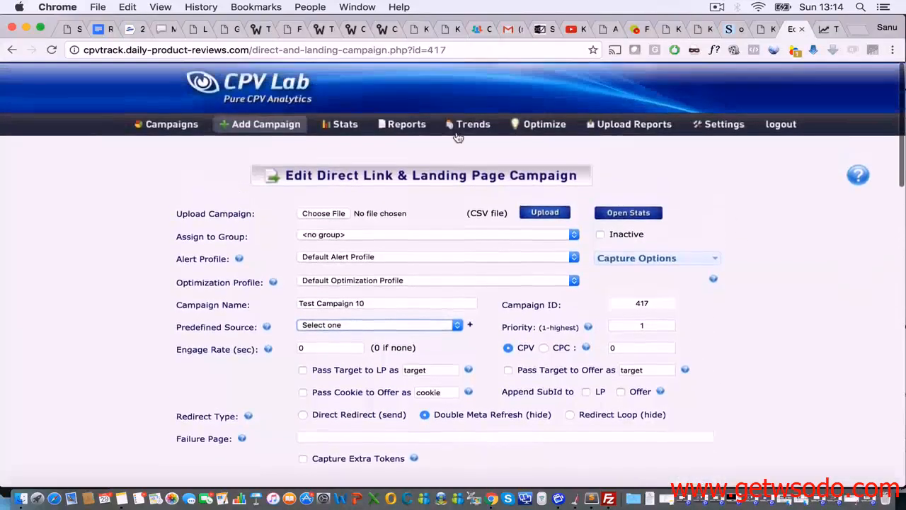
{"action": "scroll", "coordinate": [377, 279], "scroll_direction": "down", "scroll_amount": 2}
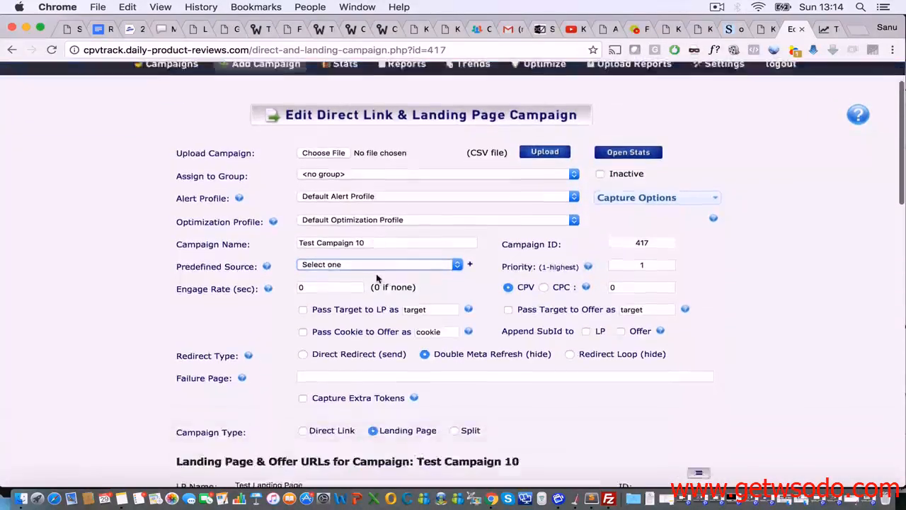
{"action": "scroll", "coordinate": [377, 278], "scroll_direction": "down", "scroll_amount": 5}
{"action": "scroll", "coordinate": [377, 278], "scroll_direction": "up", "scroll_amount": 6}
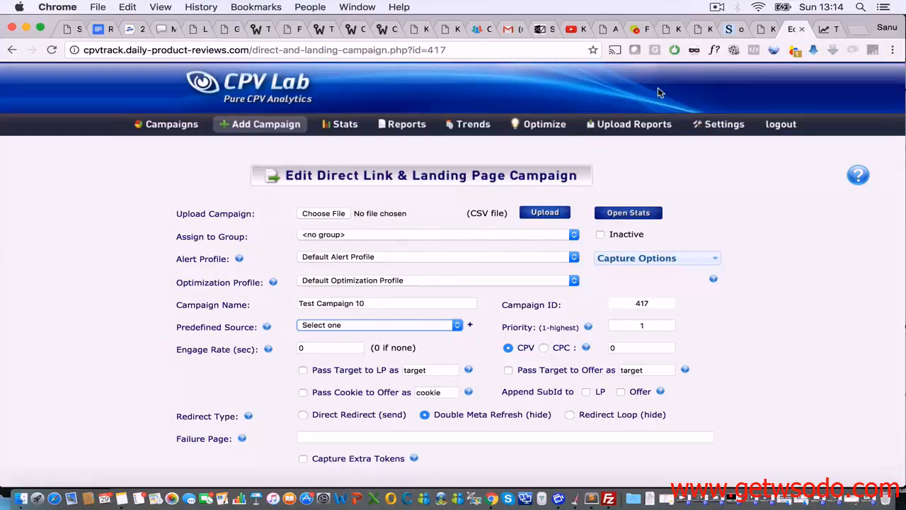
{"action": "mouse_move", "coordinate": [723, 125]}
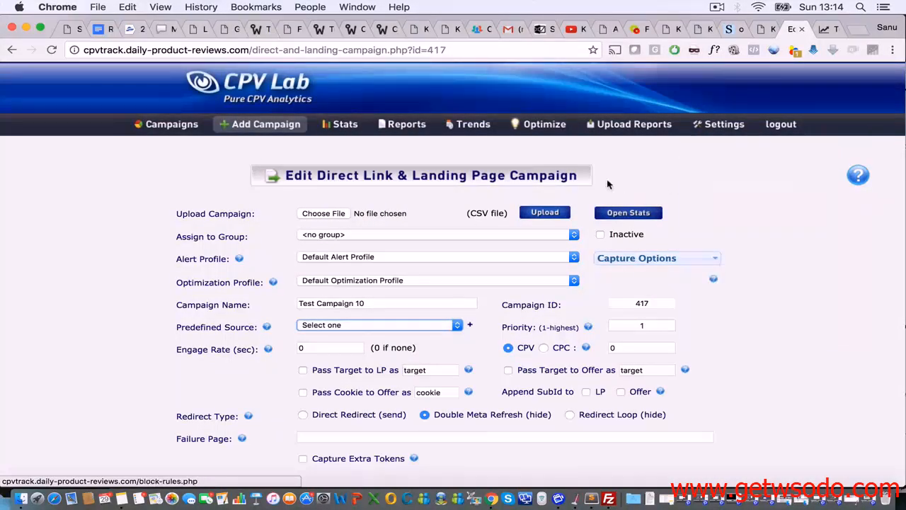
{"action": "left_click", "coordinate": [607, 175]}
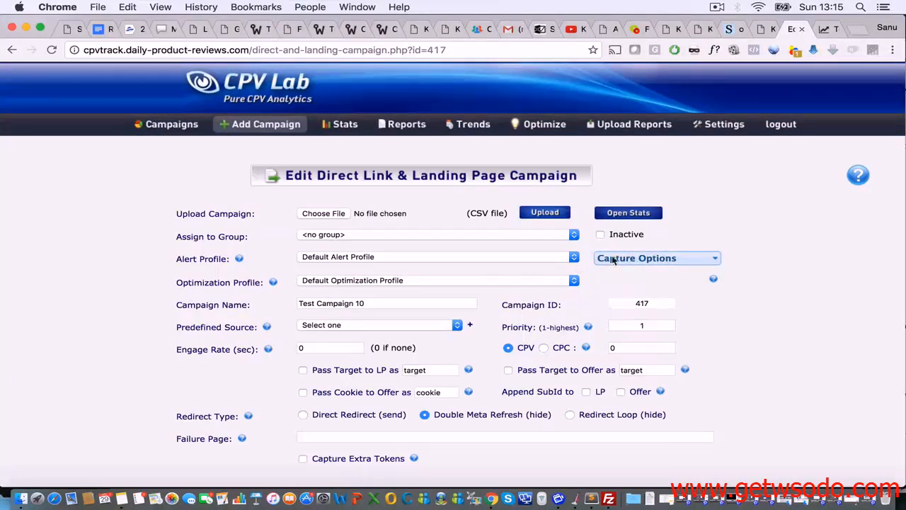
Step: Enable the Computer Data, Mobile Data, ISP/Carriers and Referrers capture options for the campaign
{"action": "left_click", "coordinate": [645, 260]}
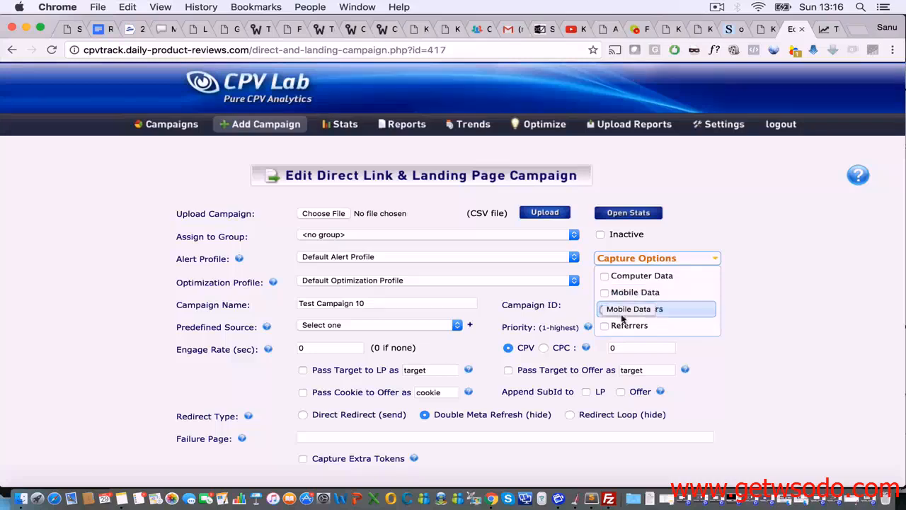
{"action": "left_click", "coordinate": [604, 275]}
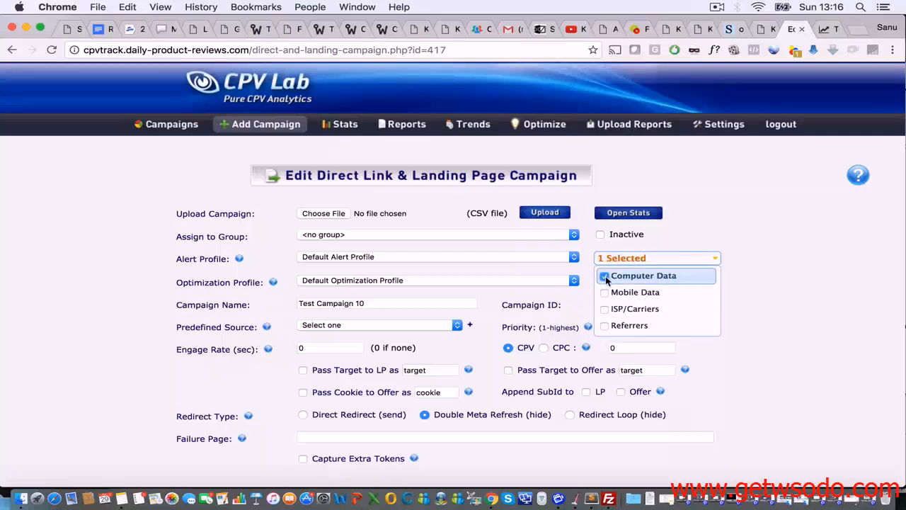
{"action": "left_click", "coordinate": [605, 292]}
{"action": "left_click", "coordinate": [606, 310]}
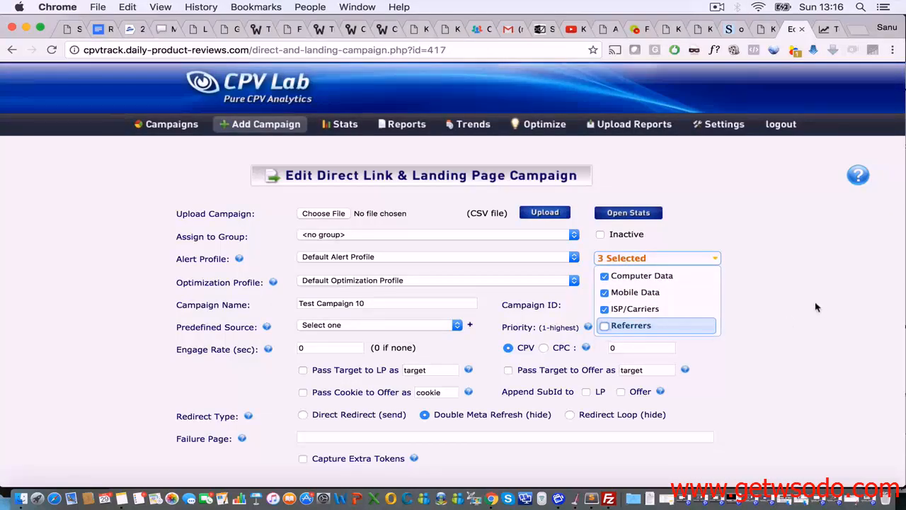
{"action": "left_click", "coordinate": [606, 327]}
{"action": "left_click", "coordinate": [780, 330]}
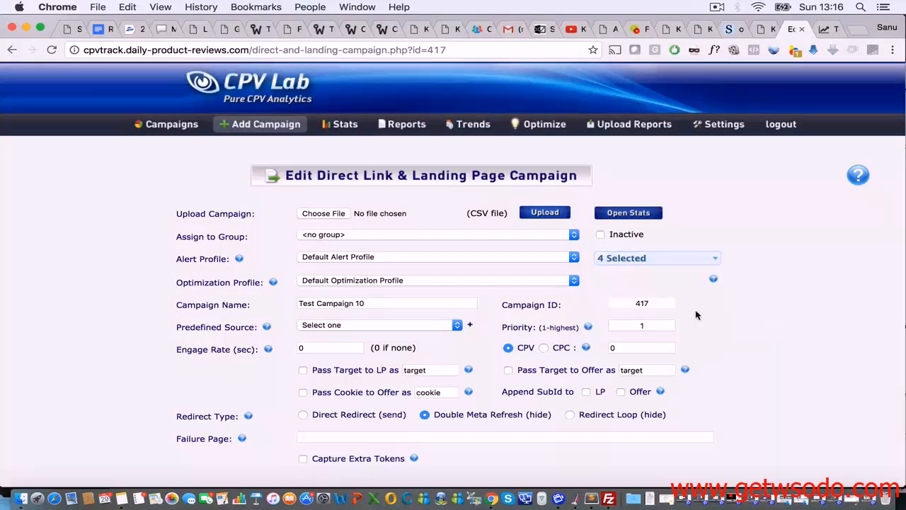
Step: Look through the available predefined traffic sources without choosing one
{"action": "scroll", "coordinate": [697, 315], "scroll_direction": "down", "scroll_amount": 3}
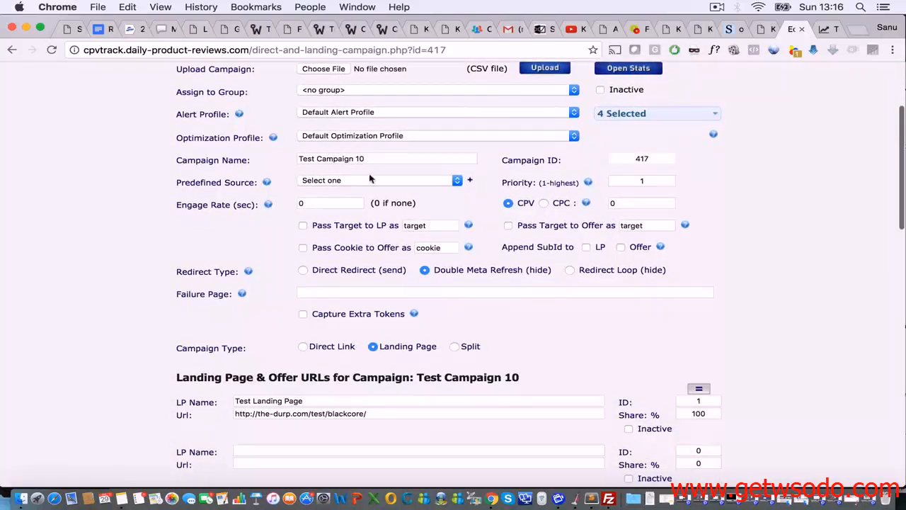
{"action": "left_click", "coordinate": [382, 180]}
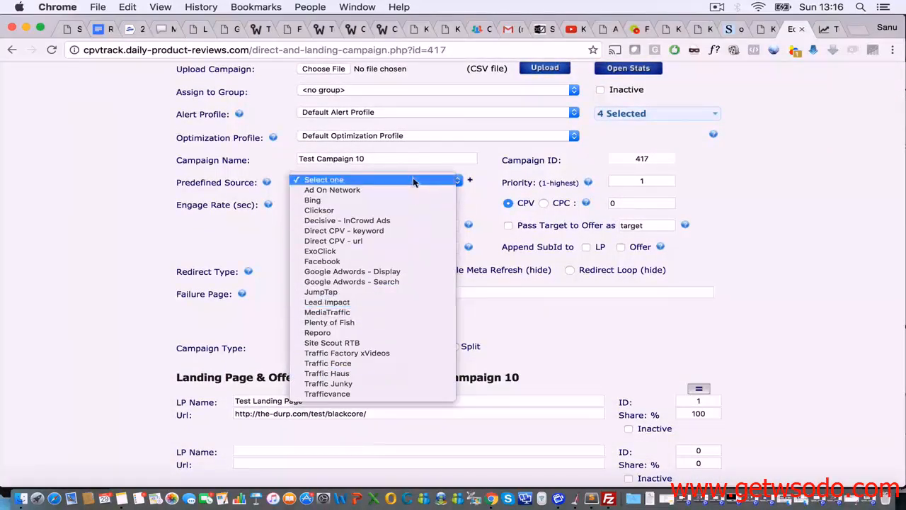
{"action": "left_click", "coordinate": [268, 182]}
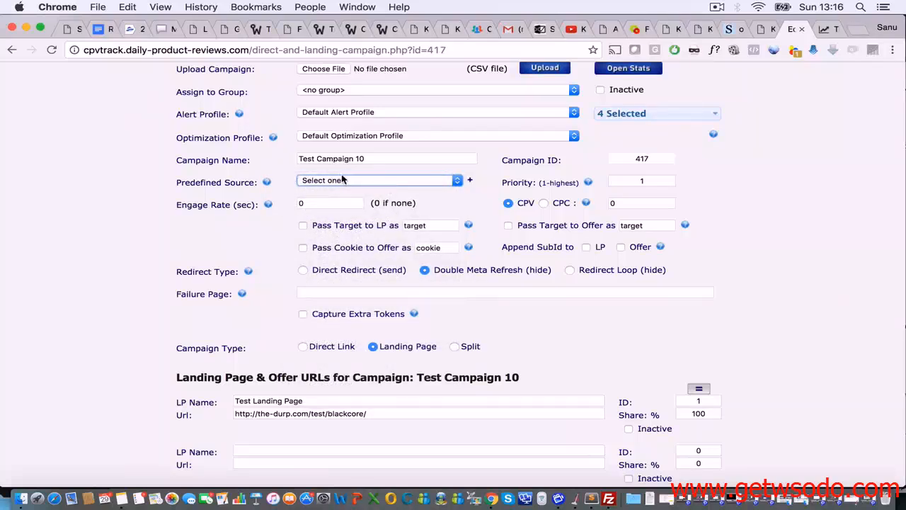
{"action": "left_click", "coordinate": [400, 182]}
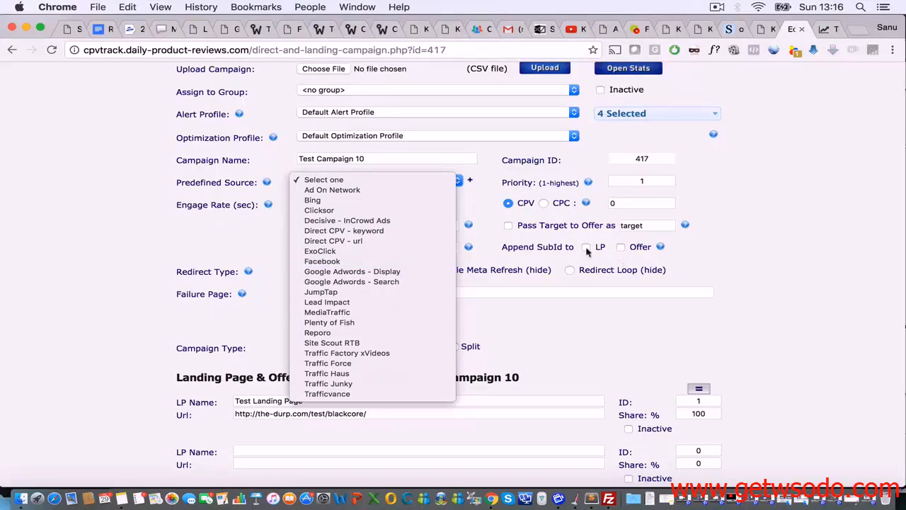
{"action": "left_click", "coordinate": [705, 187]}
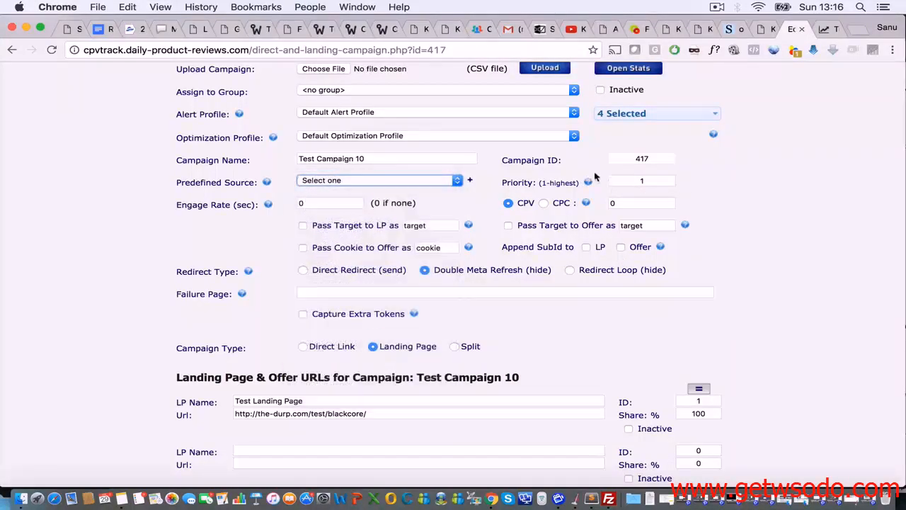
Step: Switch the campaign's cost model to CPC and set the cost to 0.1
{"action": "double_click", "coordinate": [644, 159]}
{"action": "left_click", "coordinate": [633, 181]}
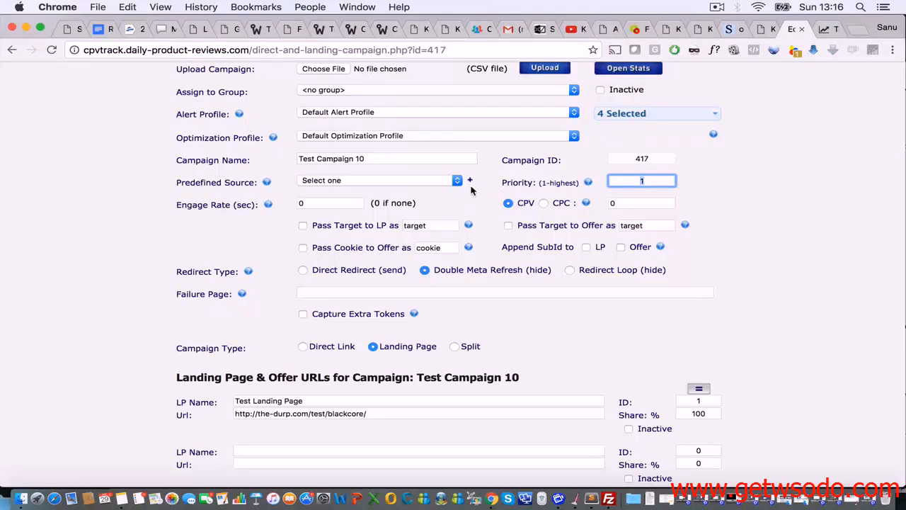
{"action": "left_click", "coordinate": [543, 202]}
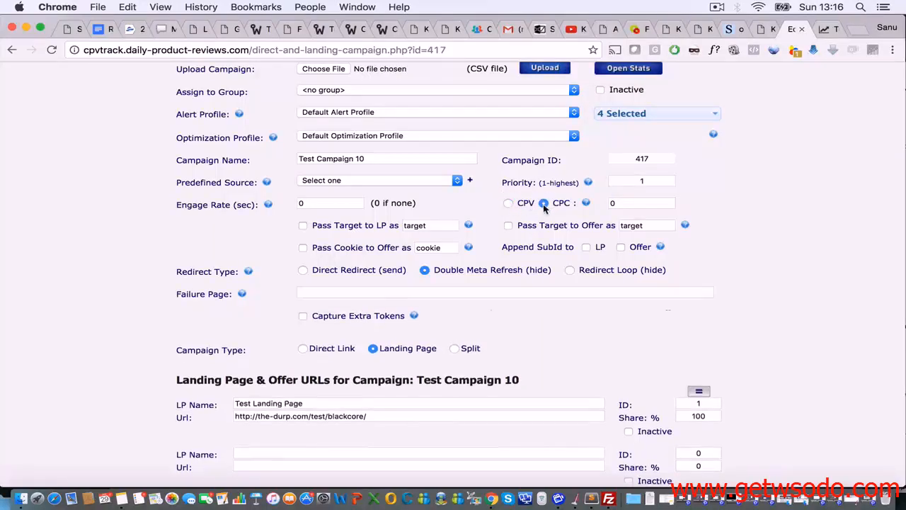
{"action": "left_click", "coordinate": [626, 203]}
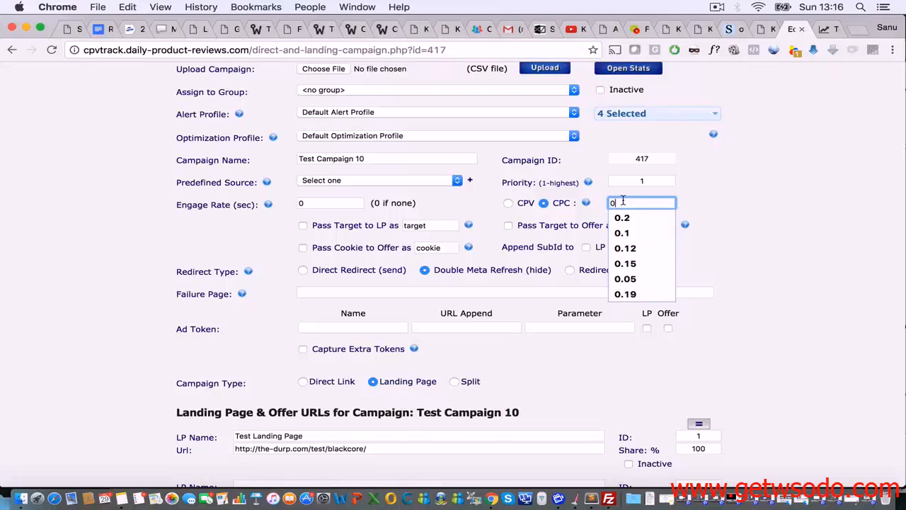
{"action": "type", "text": ".10"}
{"action": "left_click", "coordinate": [694, 202]}
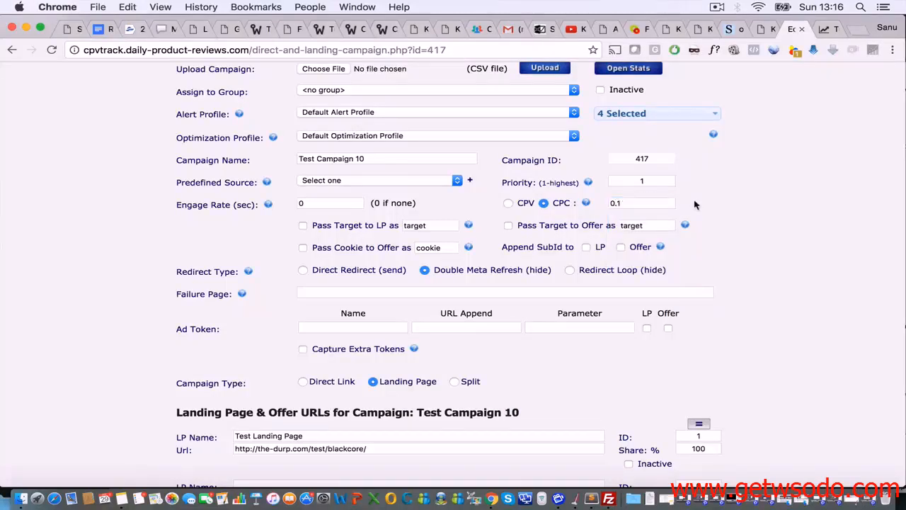
Step: Turn on appending the SubId to the offer
{"action": "left_click", "coordinate": [621, 247]}
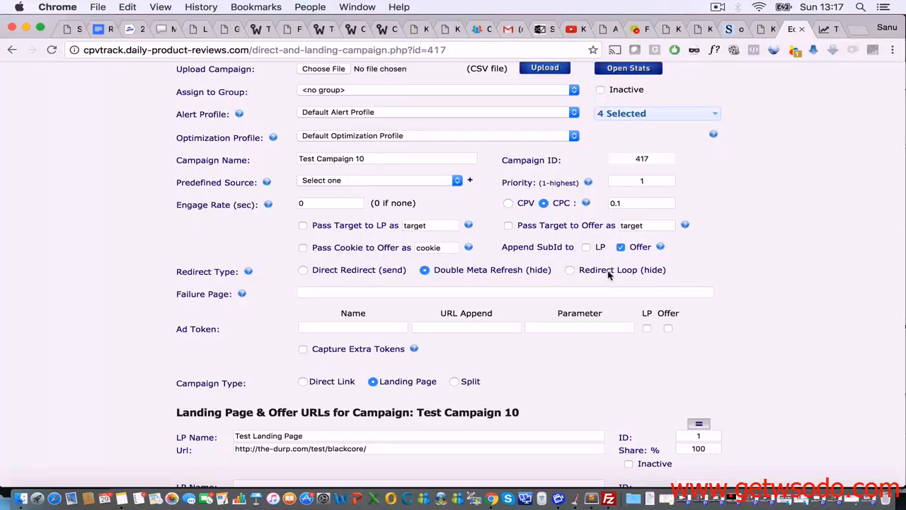
{"action": "scroll", "coordinate": [608, 274], "scroll_direction": "down", "scroll_amount": 1}
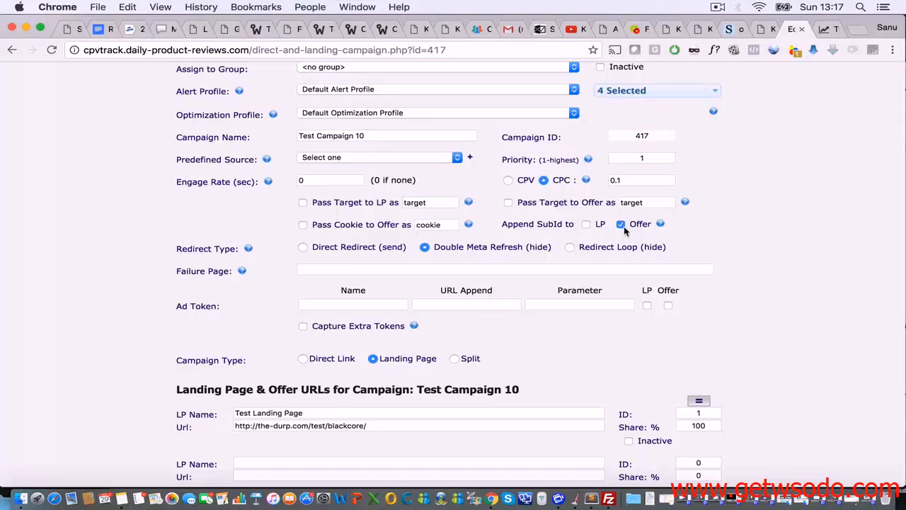
{"action": "scroll", "coordinate": [625, 230], "scroll_direction": "down", "scroll_amount": 2}
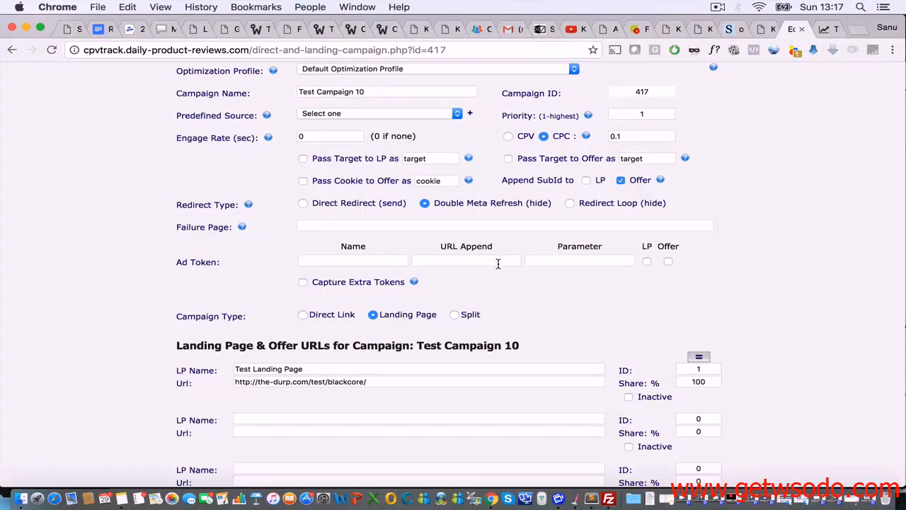
Step: Switch to the TrackingTokens.com site and look through its list of traffic networks
{"action": "left_click", "coordinate": [829, 29]}
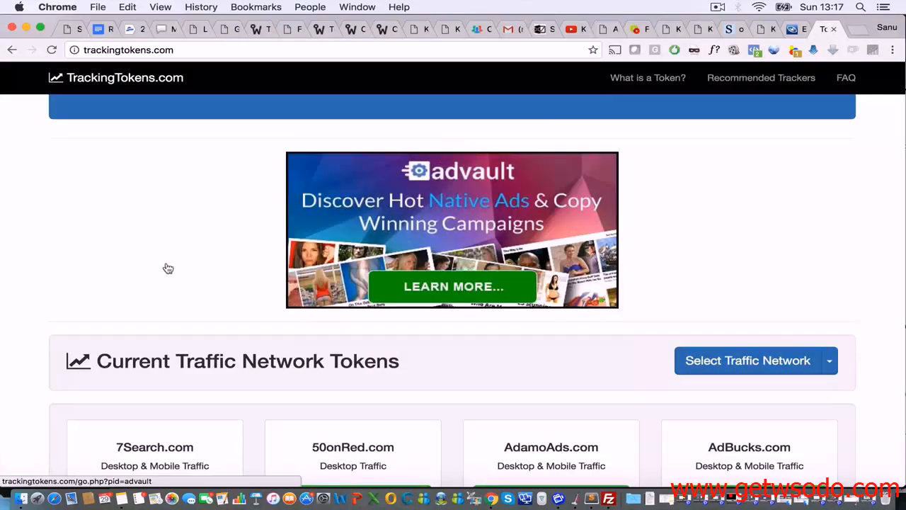
{"action": "scroll", "coordinate": [166, 268], "scroll_direction": "down", "scroll_amount": 6}
{"action": "scroll", "coordinate": [167, 268], "scroll_direction": "down", "scroll_amount": 18}
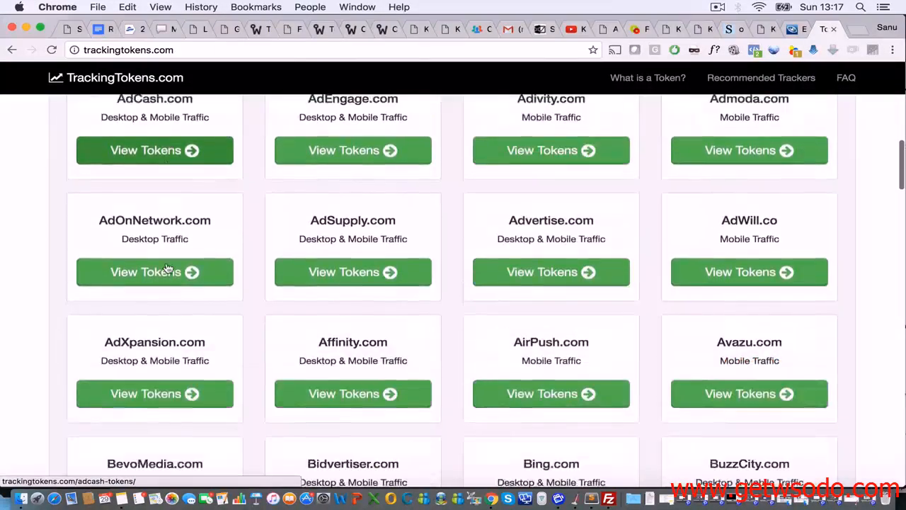
{"action": "scroll", "coordinate": [167, 267], "scroll_direction": "down", "scroll_amount": 15}
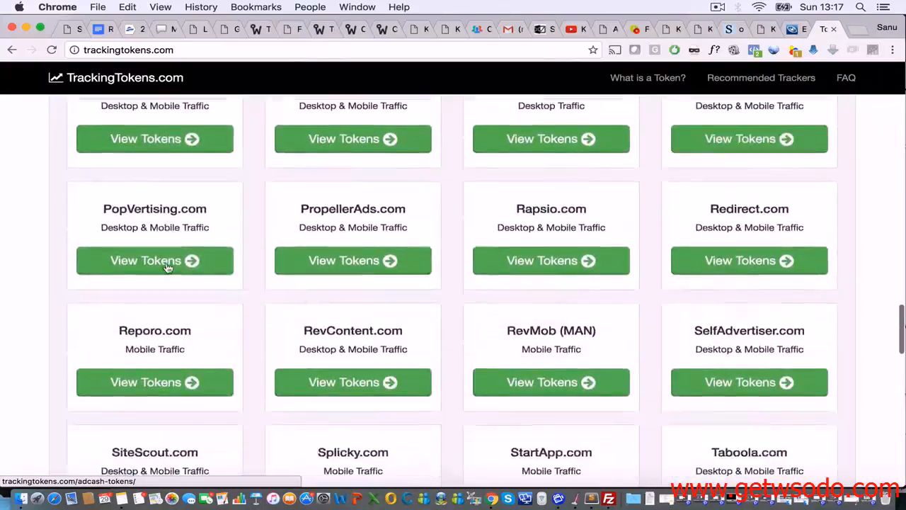
{"action": "scroll", "coordinate": [168, 267], "scroll_direction": "up", "scroll_amount": 2}
{"action": "scroll", "coordinate": [167, 267], "scroll_direction": "up", "scroll_amount": 5}
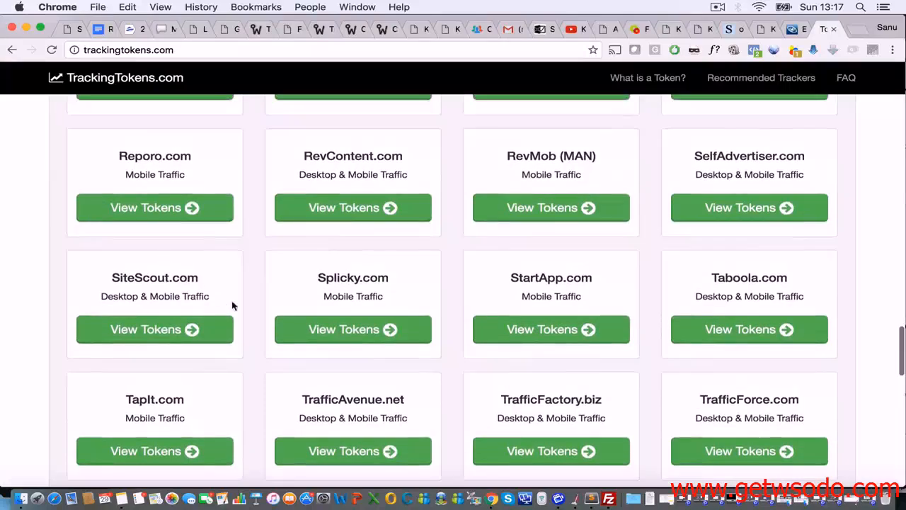
{"action": "scroll", "coordinate": [384, 310], "scroll_direction": "up", "scroll_amount": 1}
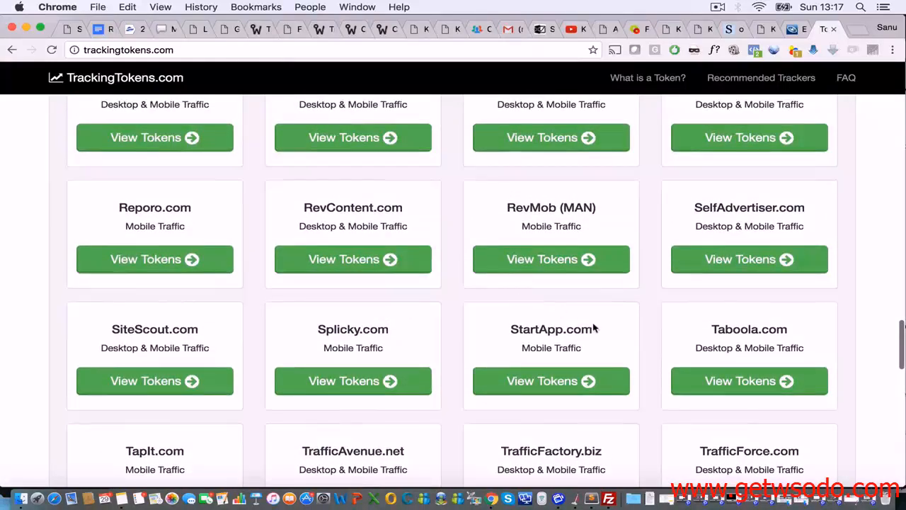
{"action": "scroll", "coordinate": [592, 324], "scroll_direction": "down", "scroll_amount": 4}
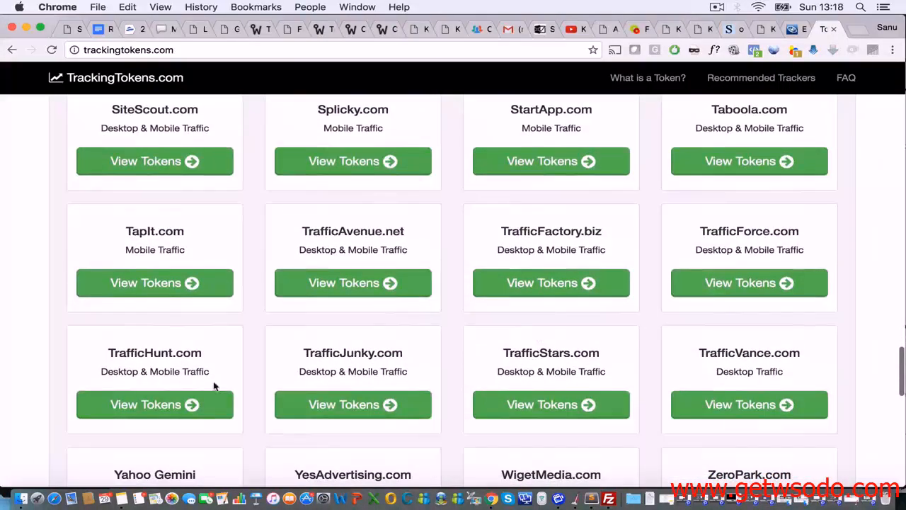
Step: Open the TrafficFactory.biz tracking tokens and examine the token names and descriptions
{"action": "left_click", "coordinate": [547, 285]}
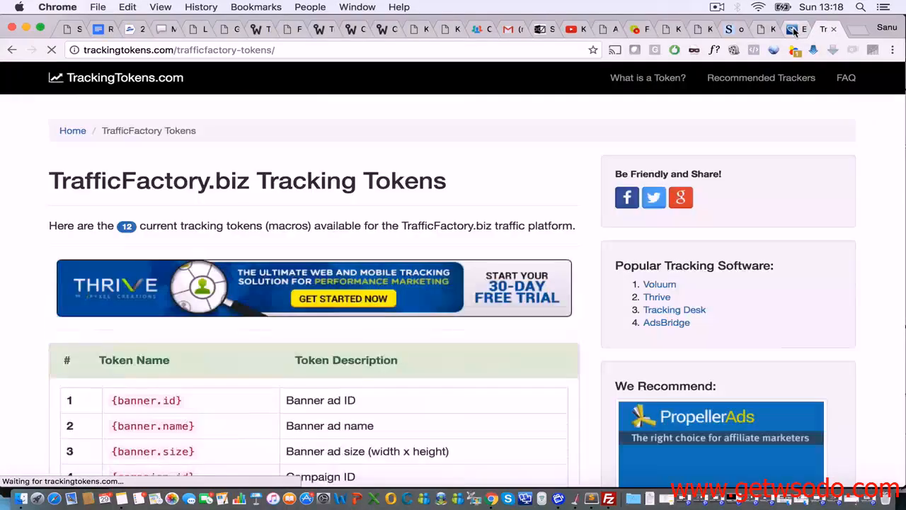
{"action": "scroll", "coordinate": [725, 139], "scroll_direction": "down", "scroll_amount": 5}
{"action": "scroll", "coordinate": [725, 140], "scroll_direction": "up", "scroll_amount": 3}
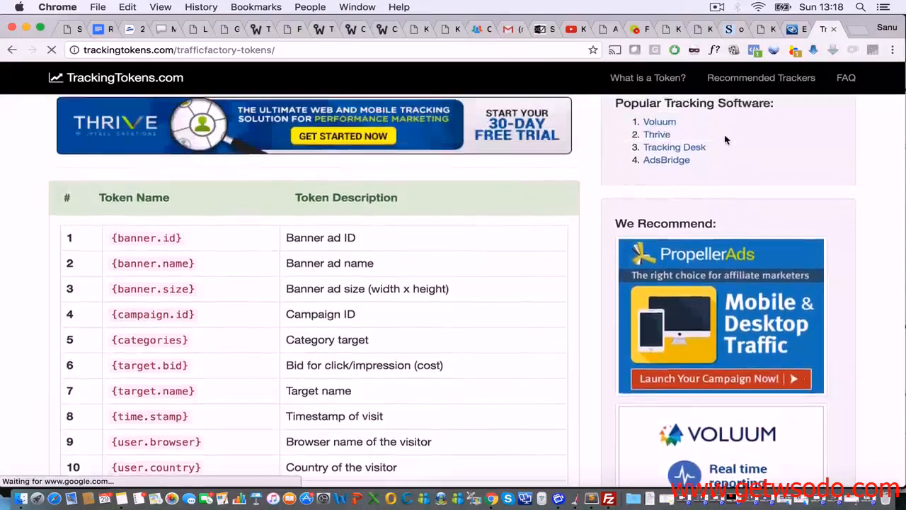
Step: Return to the Test Campaign 10 settings and enter "Ad Name" as the ad token's name
{"action": "key", "text": "ctrl+shift+Tab"}
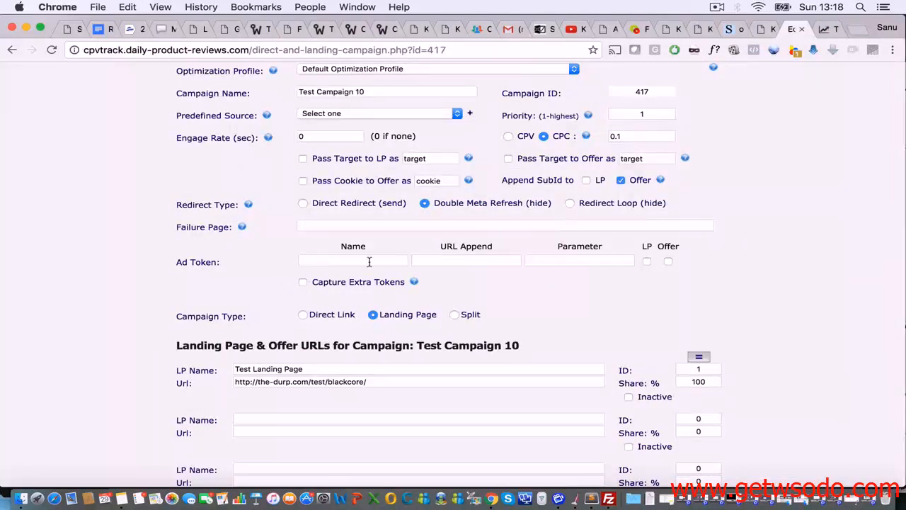
{"action": "scroll", "coordinate": [407, 331], "scroll_direction": "down", "scroll_amount": 8}
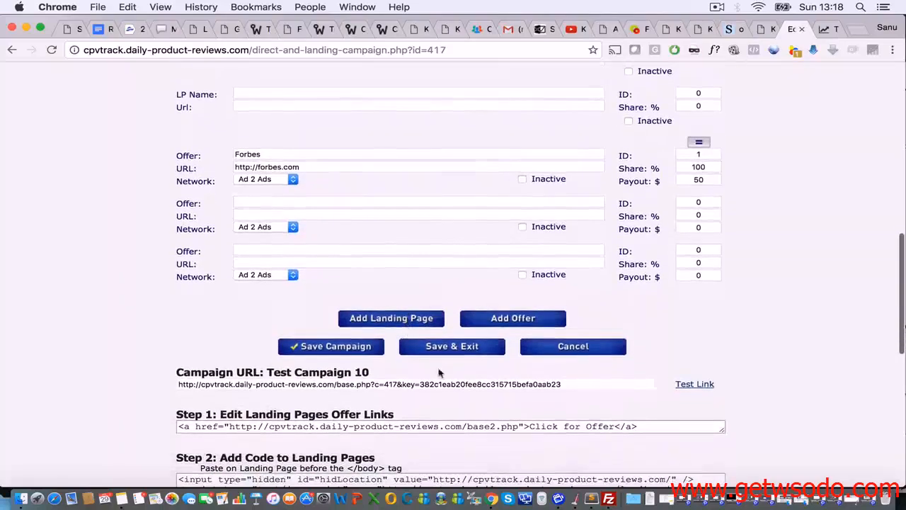
{"action": "scroll", "coordinate": [528, 371], "scroll_direction": "up", "scroll_amount": 9}
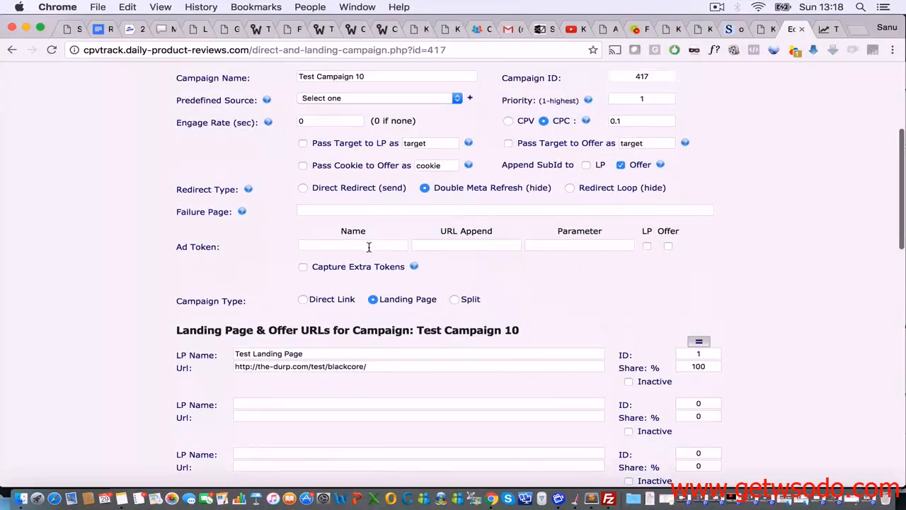
{"action": "left_click", "coordinate": [368, 246]}
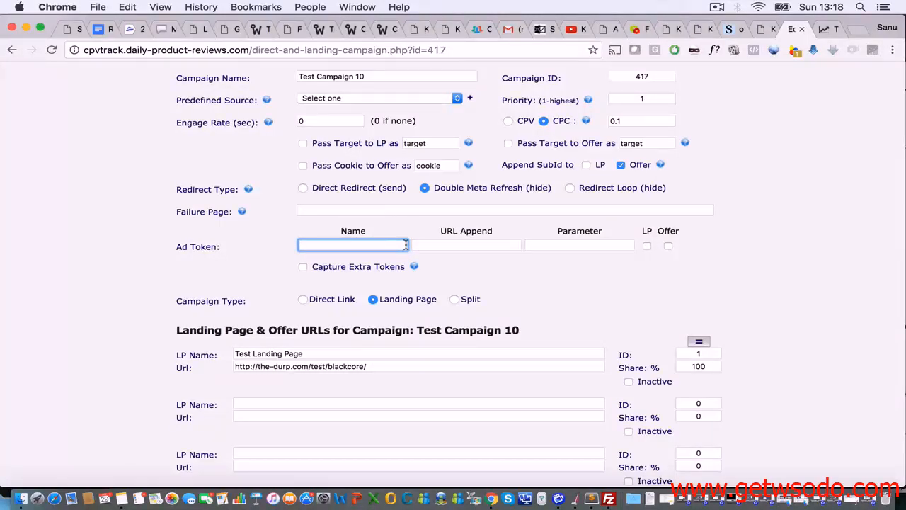
{"action": "type", "text": "A"}
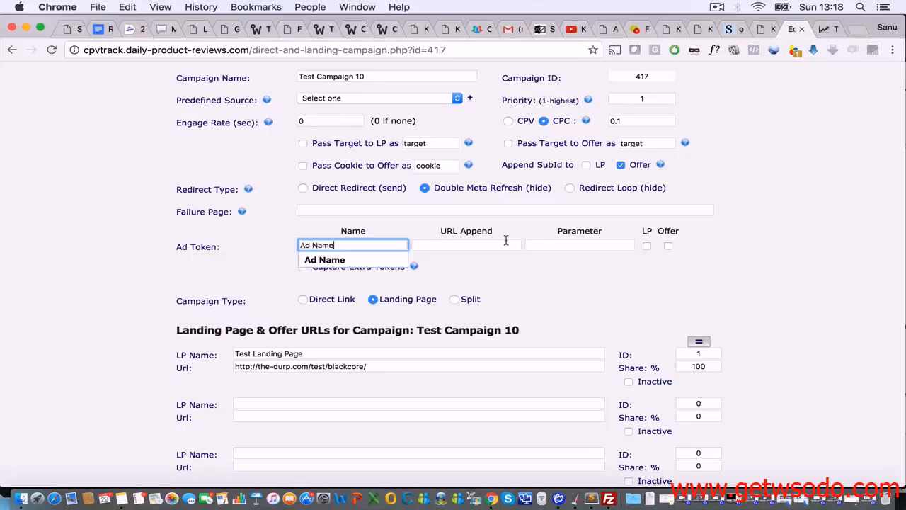
{"action": "type", "text": "d Name"}
Step: Start the ad token's URL append value with "&ad="
{"action": "left_click", "coordinate": [509, 242]}
{"action": "scroll", "coordinate": [557, 299], "scroll_direction": "down", "scroll_amount": 10}
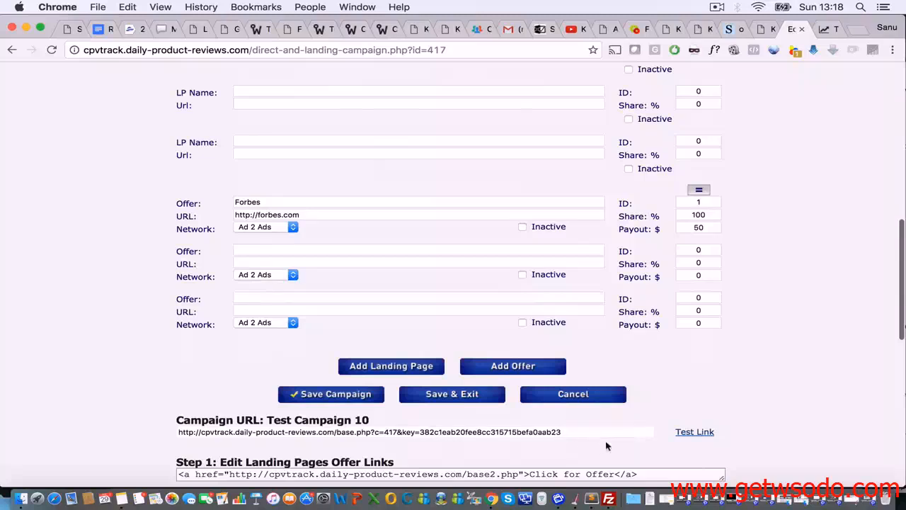
{"action": "scroll", "coordinate": [584, 429], "scroll_direction": "up", "scroll_amount": 10}
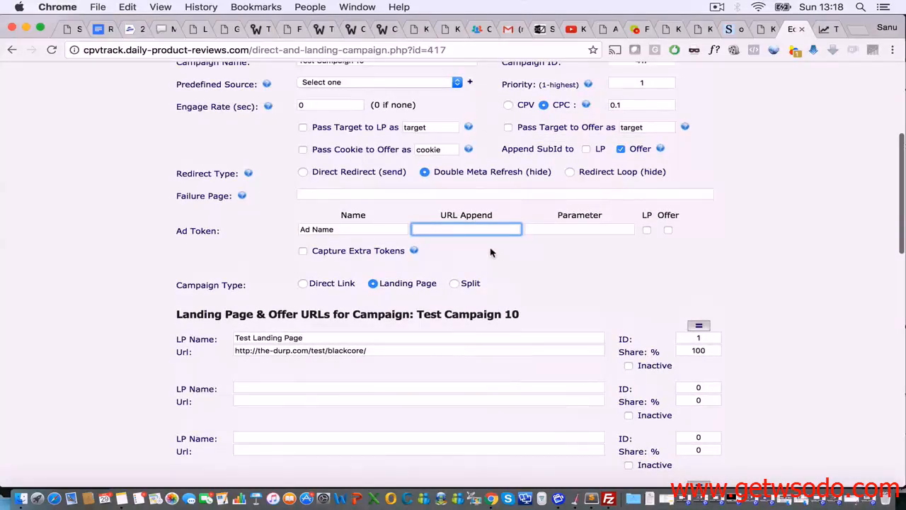
{"action": "type", "text": "&"}
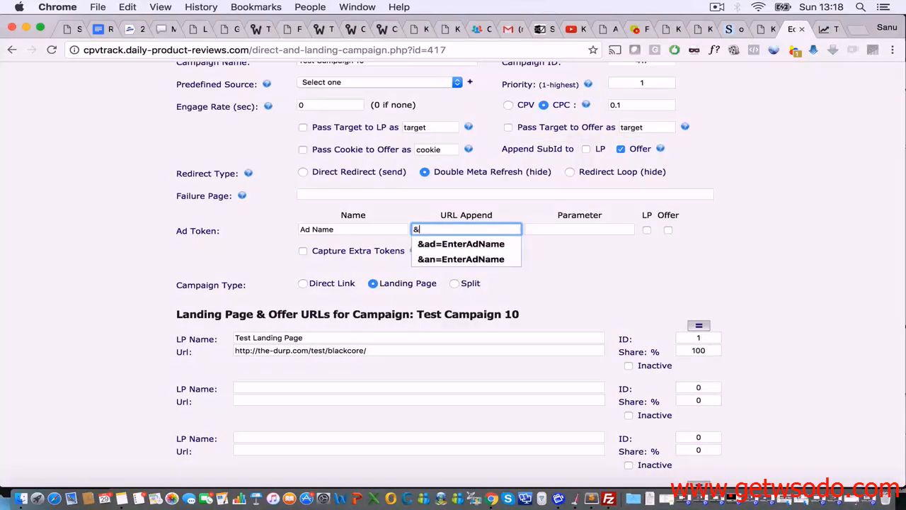
{"action": "type", "text": "adwd"}
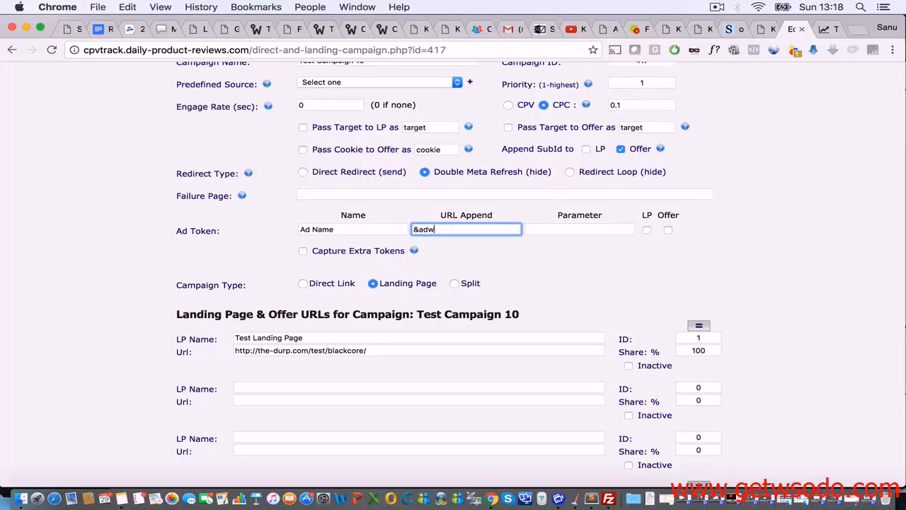
{"action": "key", "text": "BackSpace"}
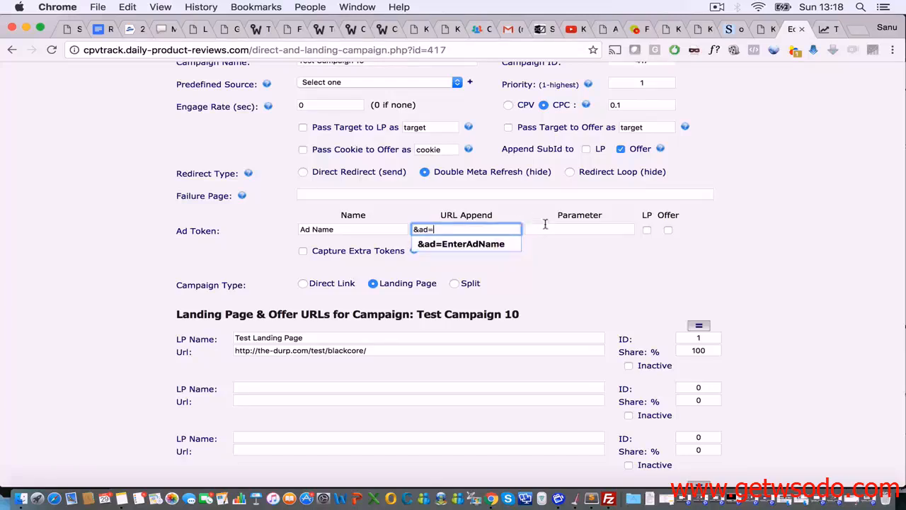
{"action": "left_click", "coordinate": [504, 224]}
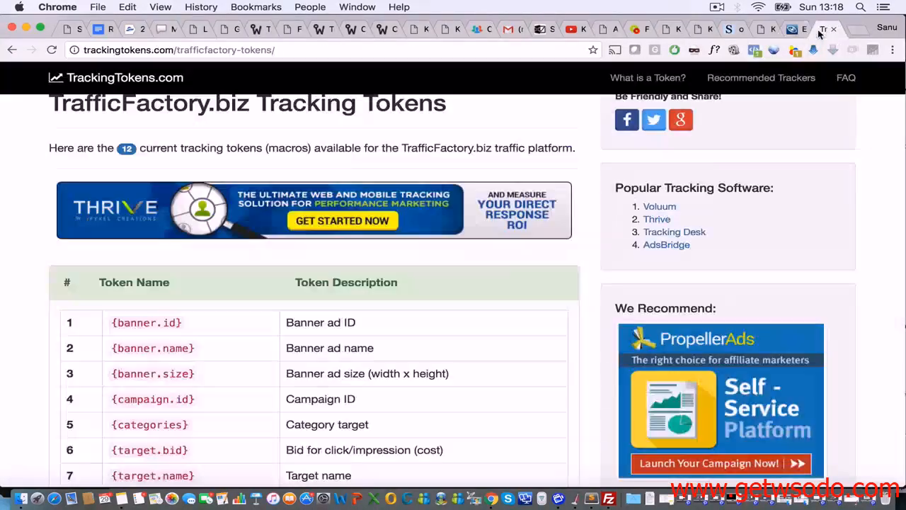
Step: Copy the {banner.name} token from the TrafficFactory.biz list on TrackingTokens.com and paste it after "&ad=" in the ad token's URL append value
{"action": "left_click", "coordinate": [823, 29]}
{"action": "scroll", "coordinate": [356, 316], "scroll_direction": "down", "scroll_amount": 1}
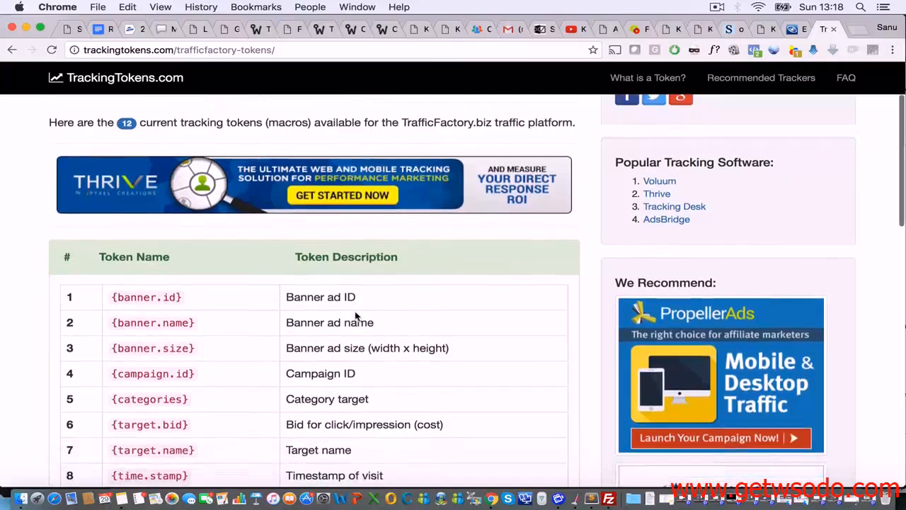
{"action": "left_click_drag", "start_coordinate": [196, 323], "coordinate": [106, 320]}
{"action": "key", "text": "super+c"}
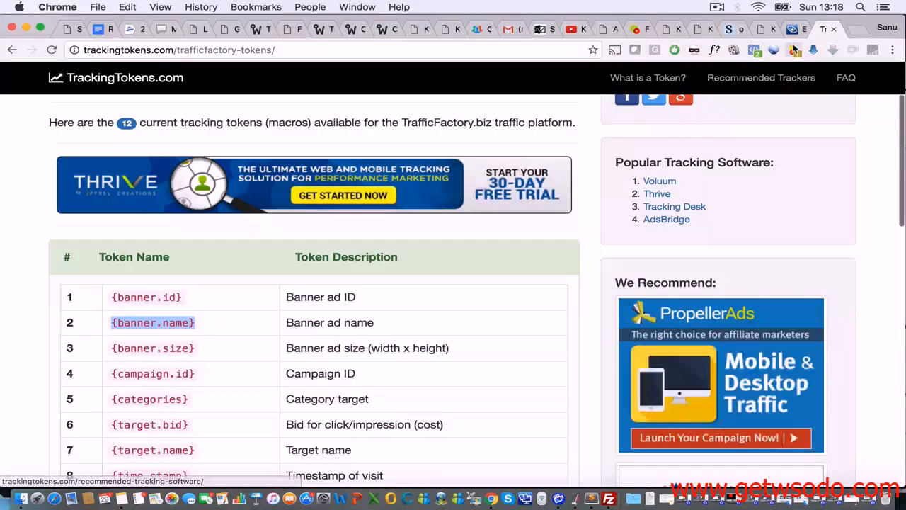
{"action": "left_click", "coordinate": [796, 28]}
{"action": "left_click", "coordinate": [475, 233]}
{"action": "key", "text": "super+v"}
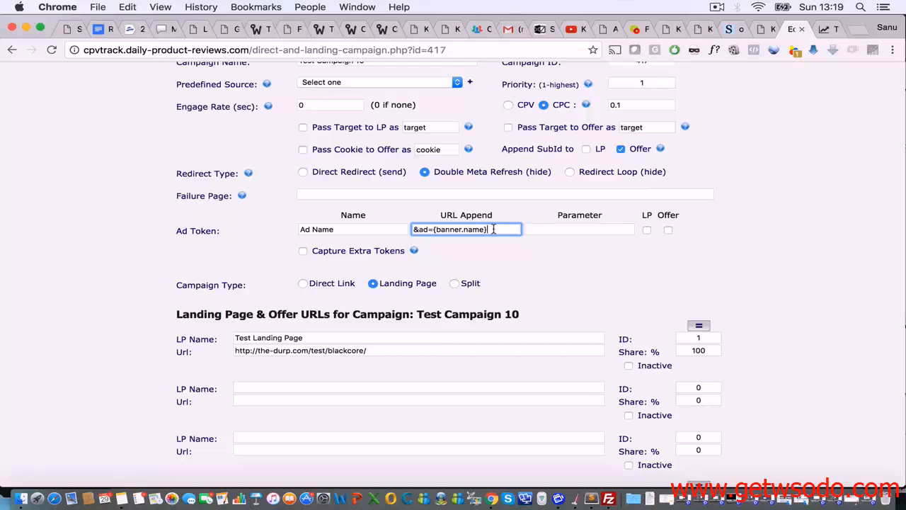
Step: Replace the {banner.name} token in the URL append value so it reads "&ad=EnterAdName"
{"action": "left_click_drag", "start_coordinate": [493, 228], "coordinate": [433, 229]}
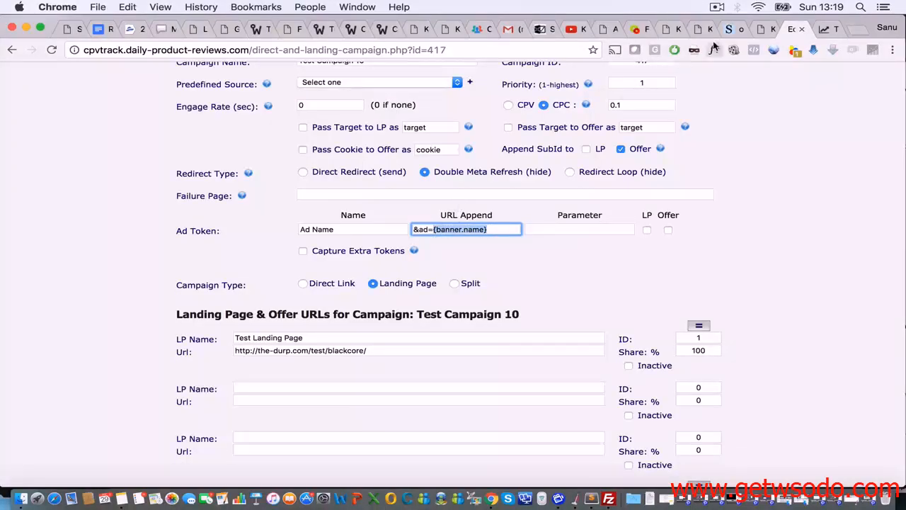
{"action": "left_click", "coordinate": [825, 31]}
{"action": "left_click", "coordinate": [791, 31]}
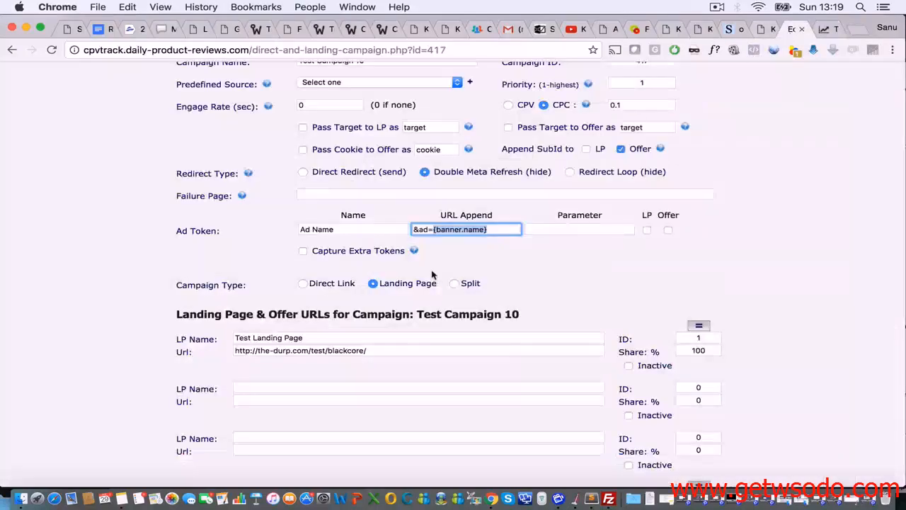
{"action": "type", "text": "Enter"}
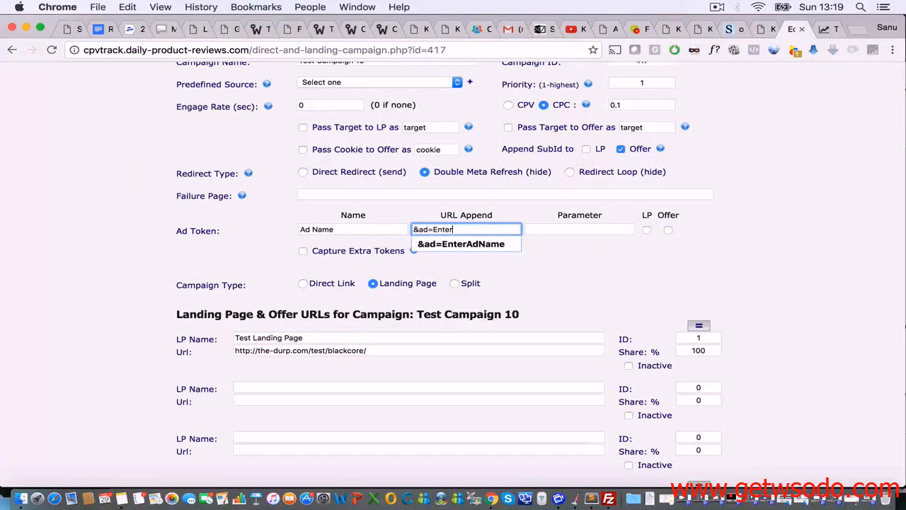
{"action": "type", "text": "AdName"}
{"action": "left_click", "coordinate": [531, 256]}
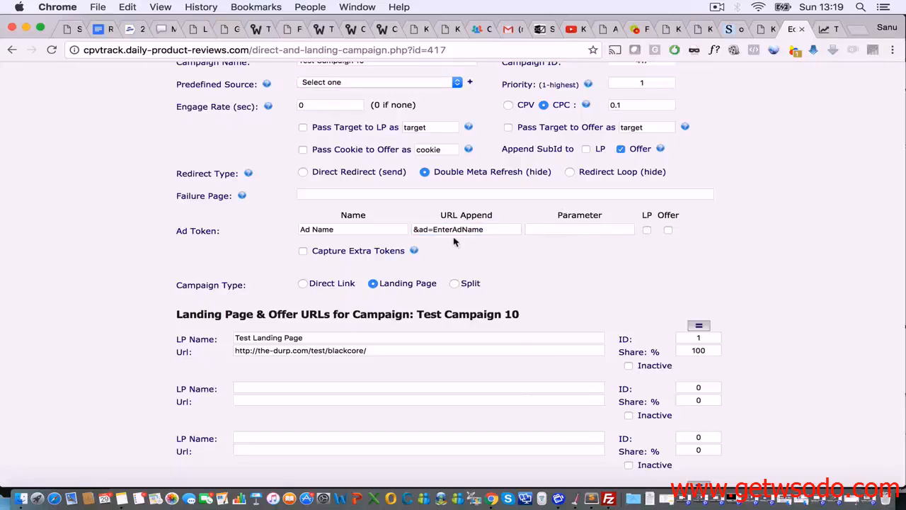
Step: Set the ad token's parameter to "ad", matching the variable name in the URL append value
{"action": "left_click", "coordinate": [429, 229]}
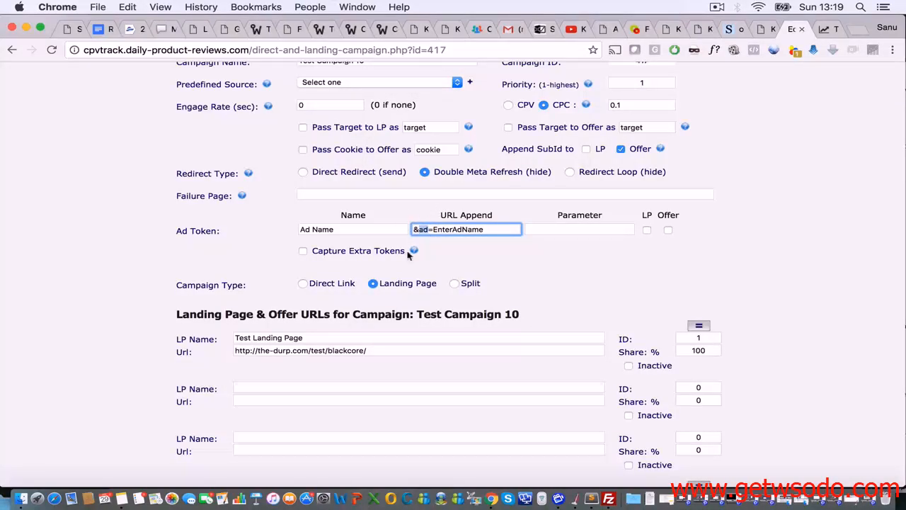
{"action": "left_click", "coordinate": [529, 230]}
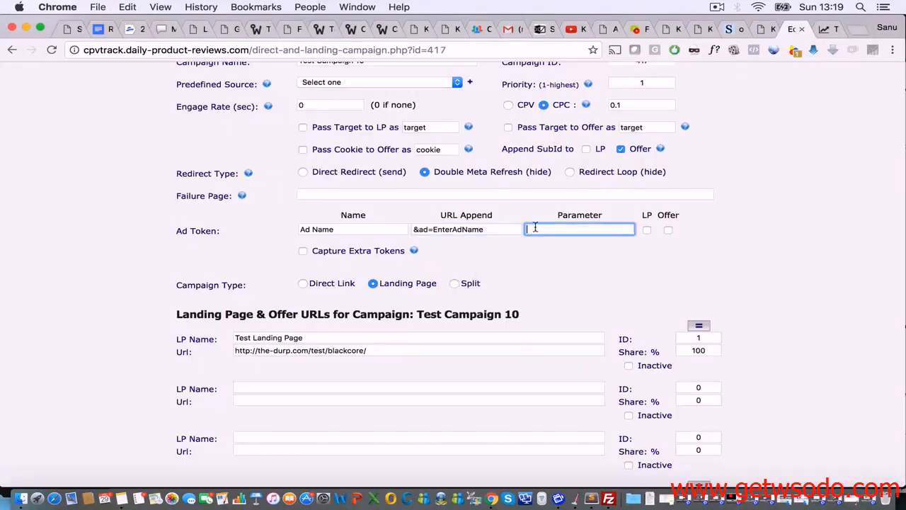
{"action": "type", "text": "ad"}
{"action": "left_click", "coordinate": [743, 252]}
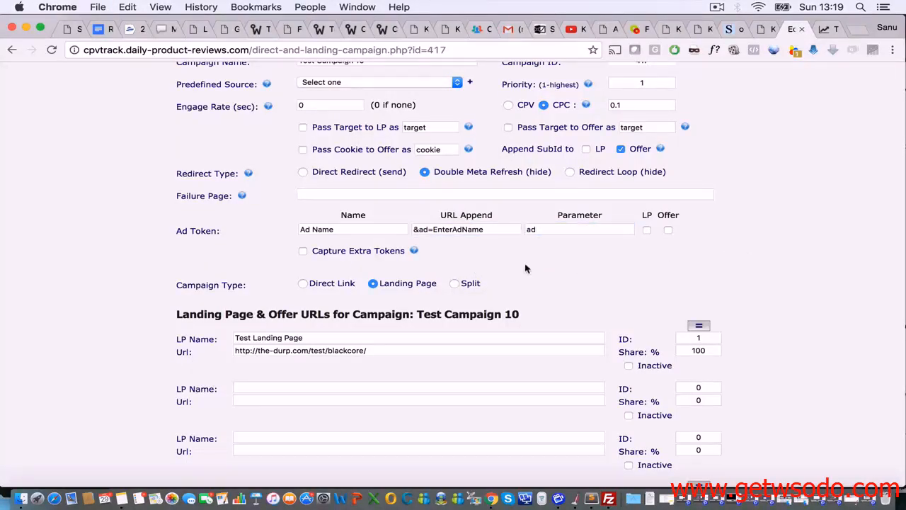
Step: Select the full Test Campaign 10 campaign URL, including the appended ad parameter, and copy it
{"action": "scroll", "coordinate": [528, 268], "scroll_direction": "down", "scroll_amount": 3}
{"action": "scroll", "coordinate": [525, 264], "scroll_direction": "down", "scroll_amount": 10}
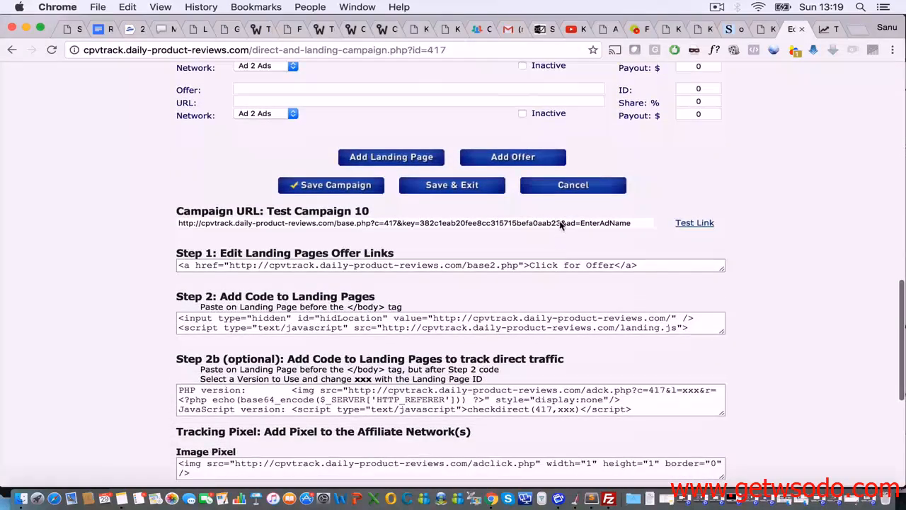
{"action": "left_click_drag", "start_coordinate": [566, 225], "coordinate": [614, 226]}
{"action": "triple_click", "coordinate": [562, 224]}
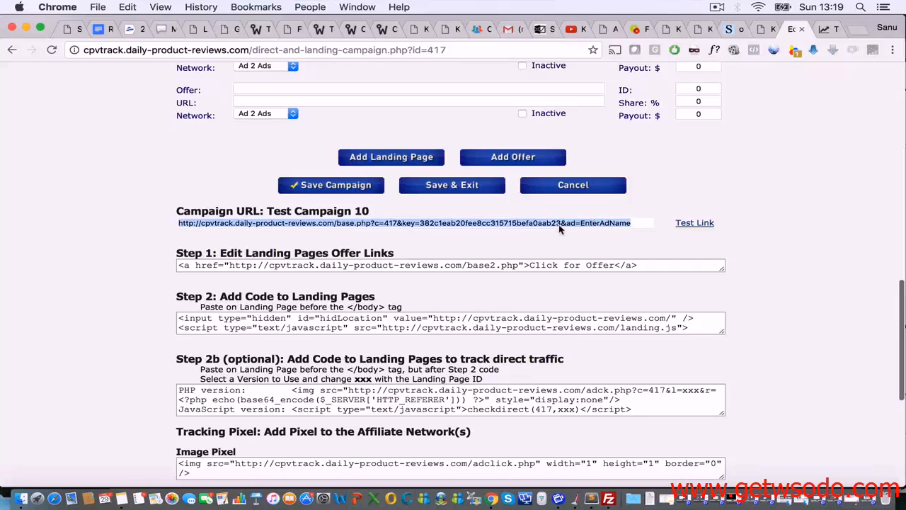
{"action": "triple_click", "coordinate": [561, 225]}
{"action": "left_click_drag", "start_coordinate": [562, 224], "coordinate": [643, 222]}
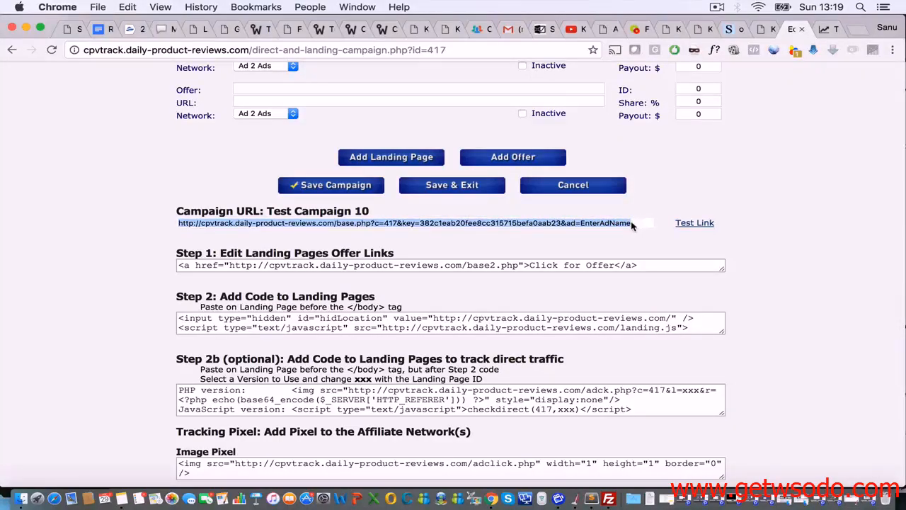
{"action": "key", "text": "super+c"}
Step: Save the campaign and check the EnterAdName placeholder at the end of its campaign URL
{"action": "left_click", "coordinate": [339, 186]}
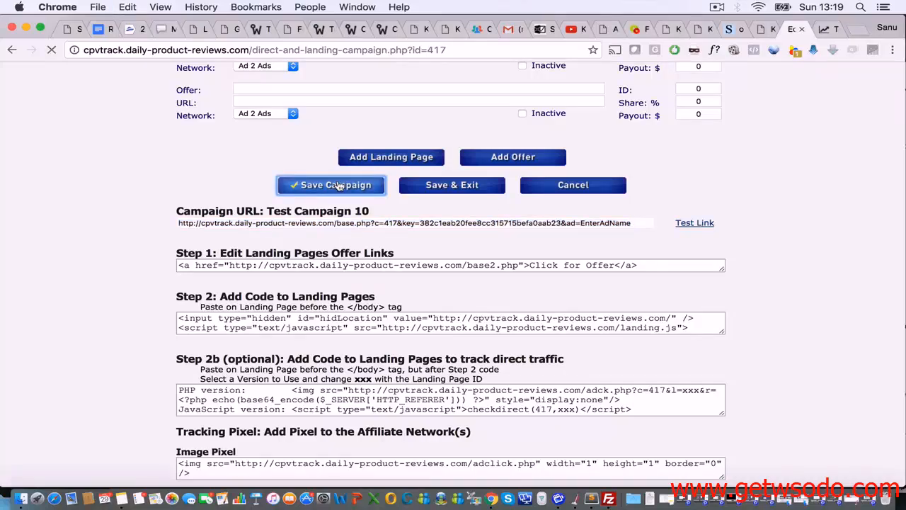
{"action": "scroll", "coordinate": [498, 301], "scroll_direction": "down", "scroll_amount": 15}
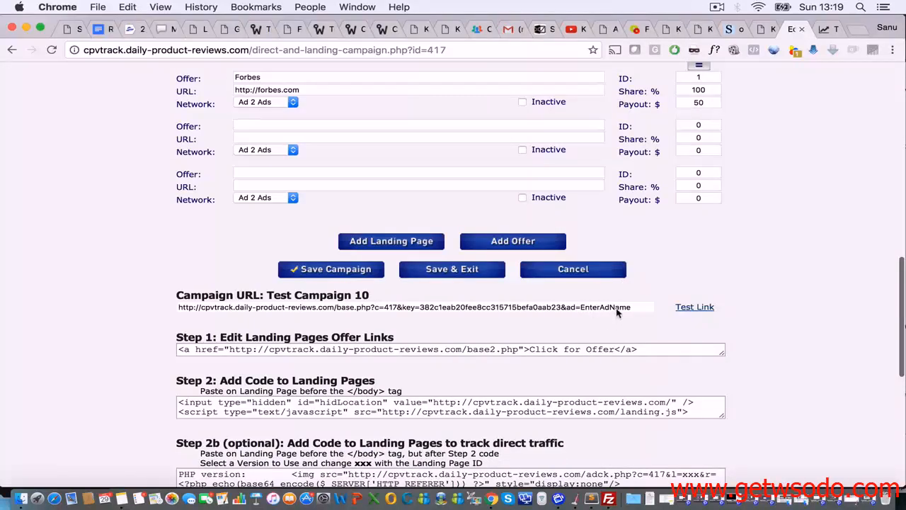
{"action": "left_click_drag", "start_coordinate": [582, 313], "coordinate": [635, 312]}
{"action": "triple_click", "coordinate": [599, 309]}
{"action": "left_click", "coordinate": [598, 309]}
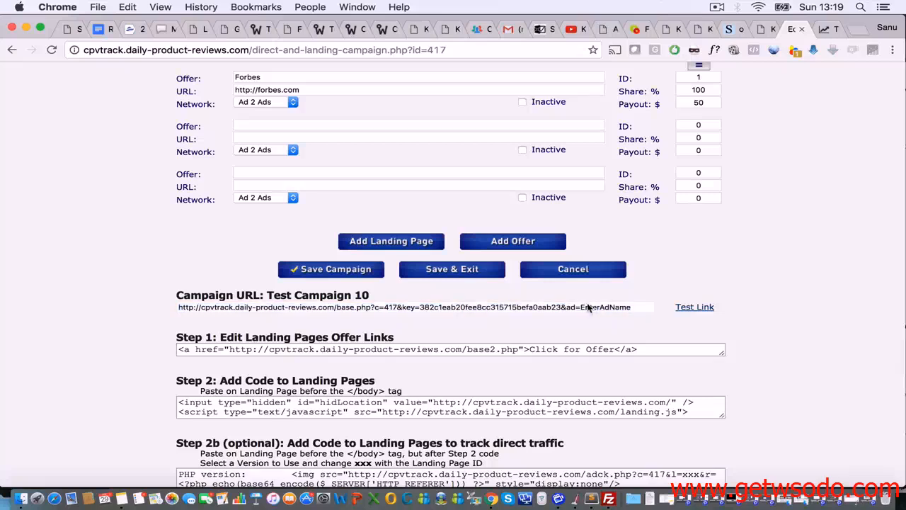
Step: Switch to the Shrib note and clear all of its existing text
{"action": "left_click", "coordinate": [731, 30]}
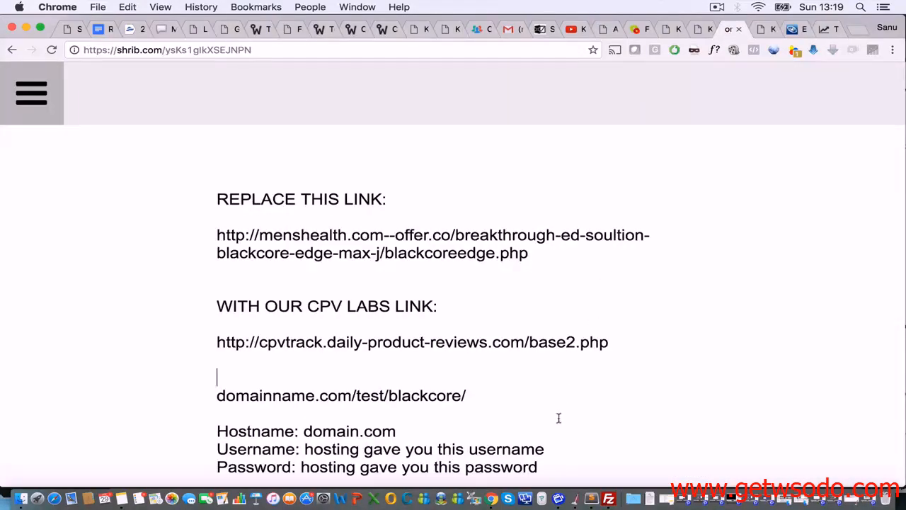
{"action": "left_click", "coordinate": [557, 469]}
{"action": "key", "text": "Return"}
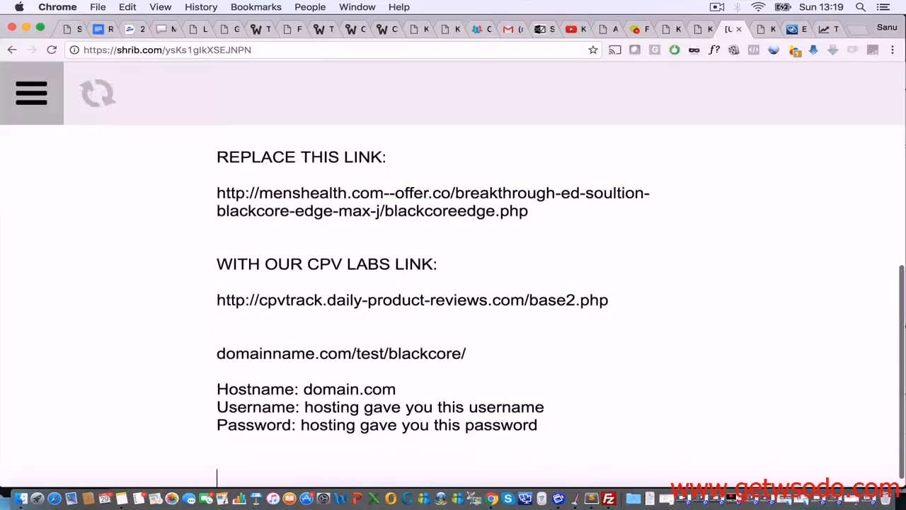
{"action": "key", "text": "cmd+a"}
{"action": "key", "text": "BackSpace"}
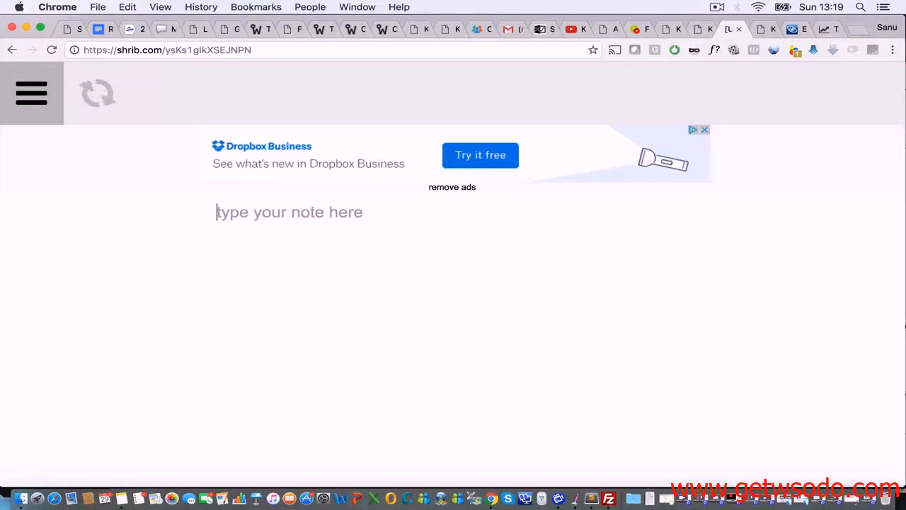
Step: List Ad 1, Ad 2, Ad 3, Ad 4 and Ad 5 on separate lines in the note and return to the first line
{"action": "type", "text": "Ad1"}
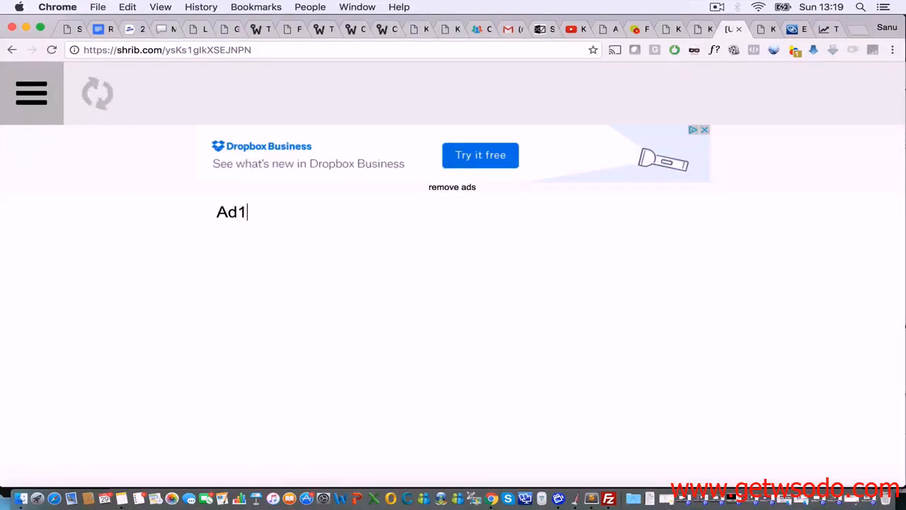
{"action": "key", "text": "BackSpace"}
{"action": "type", "text": "1"}
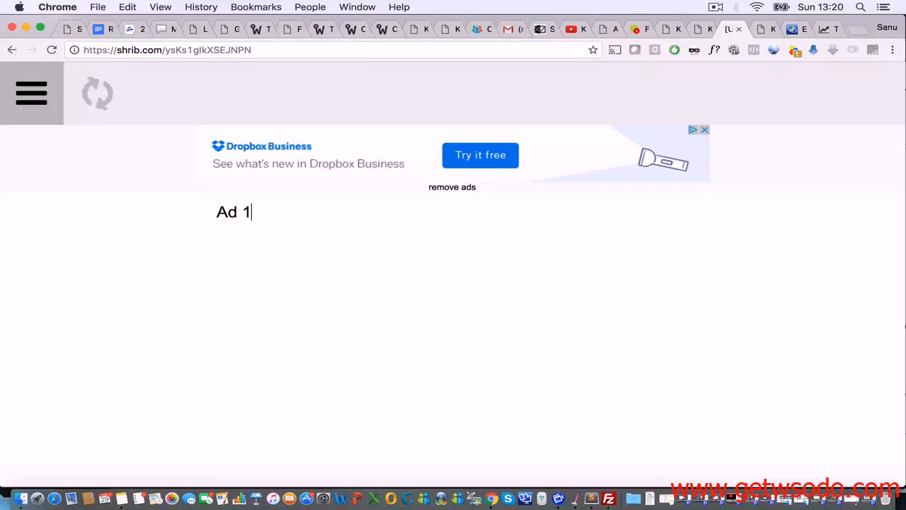
{"action": "key", "text": "Return"}
{"action": "type", "text": "Ad 2"}
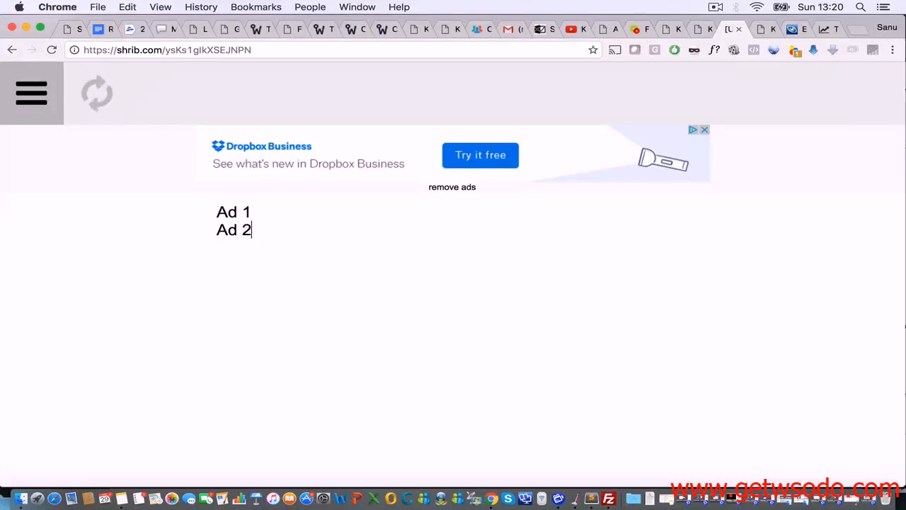
{"action": "type", "text": "Ad 3 "}
{"action": "type", "text": "Ad 4"}
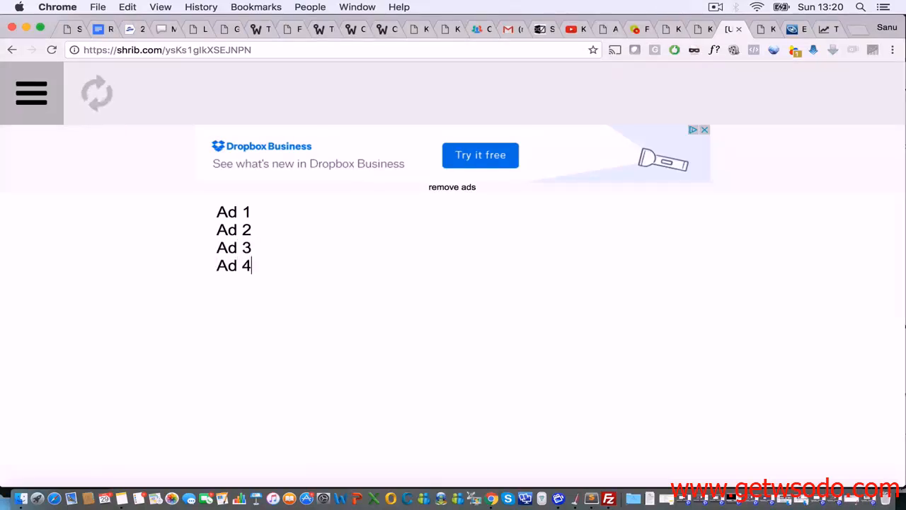
{"action": "type", "text": "Ad 5"}
{"action": "key", "text": "Up"}
{"action": "key", "text": "Up"}
{"action": "key", "text": "Up"}
{"action": "key", "text": "Up"}
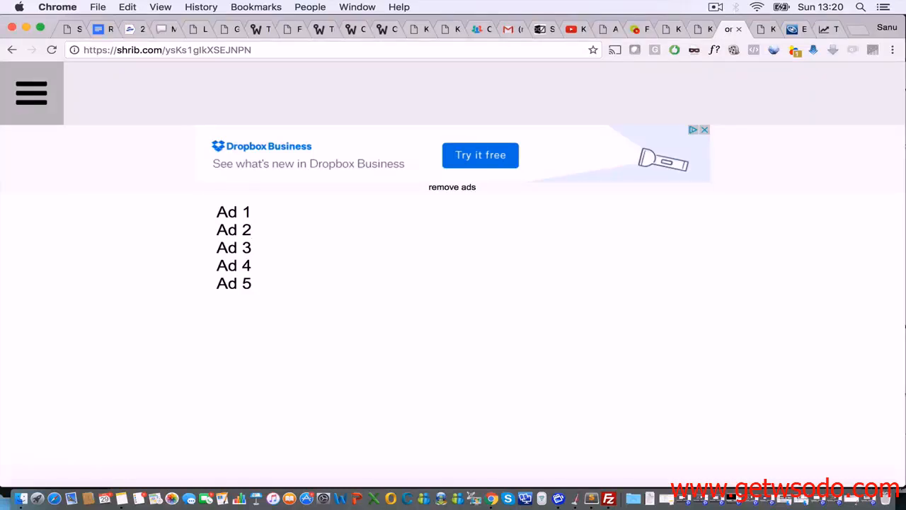
Step: Paste the campaign URL after Ad 1 and replace its EnterAdName placeholder with Ad1
{"action": "key", "text": "cmd+v"}
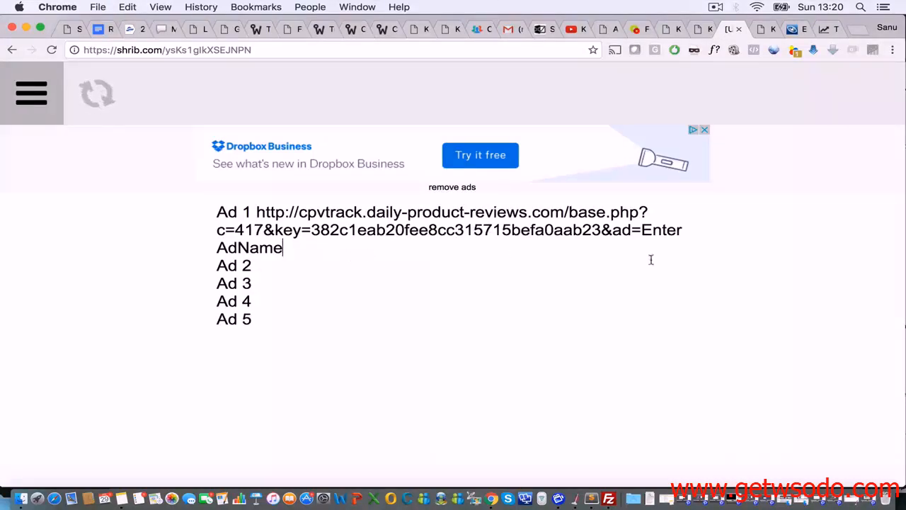
{"action": "left_click_drag", "start_coordinate": [642, 229], "coordinate": [655, 255]}
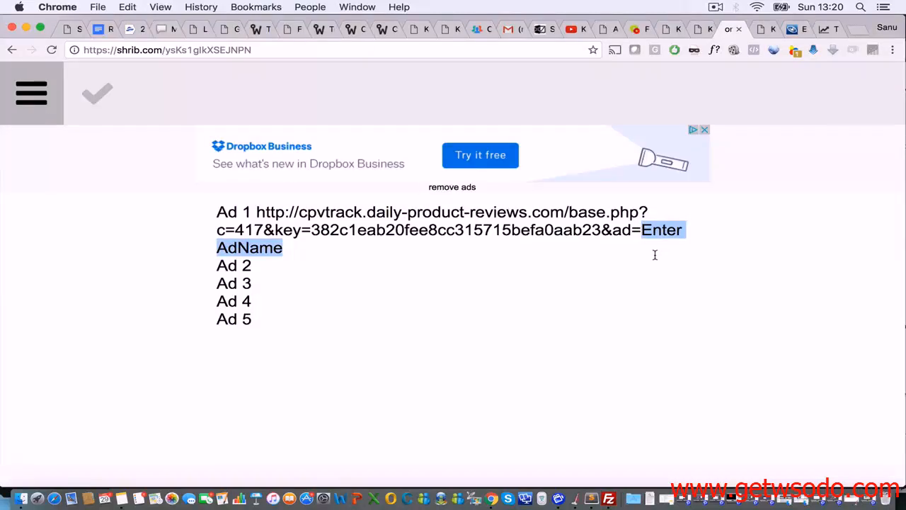
{"action": "type", "text": "Ad1"}
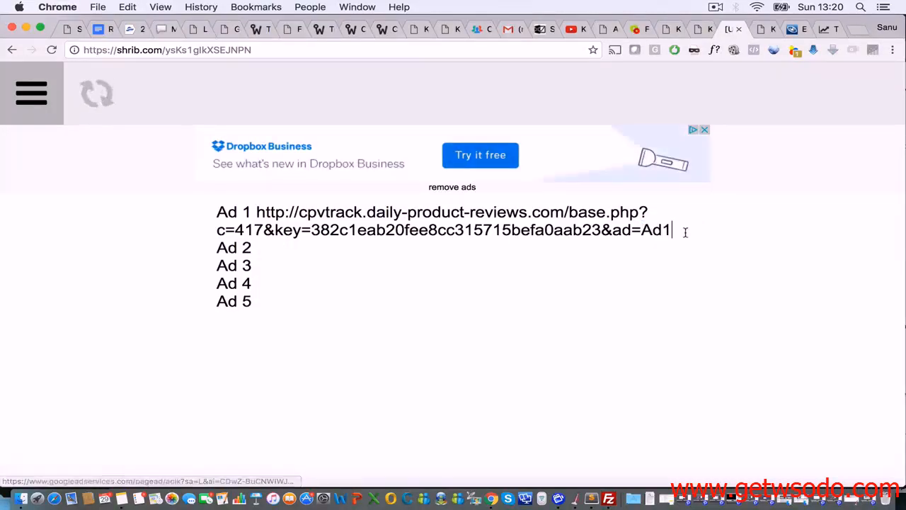
Step: Copy the full URL of the Ad 1 entry and add a blank line beneath that entry
{"action": "left_click_drag", "start_coordinate": [686, 233], "coordinate": [394, 190]}
{"action": "left_click", "coordinate": [303, 211]}
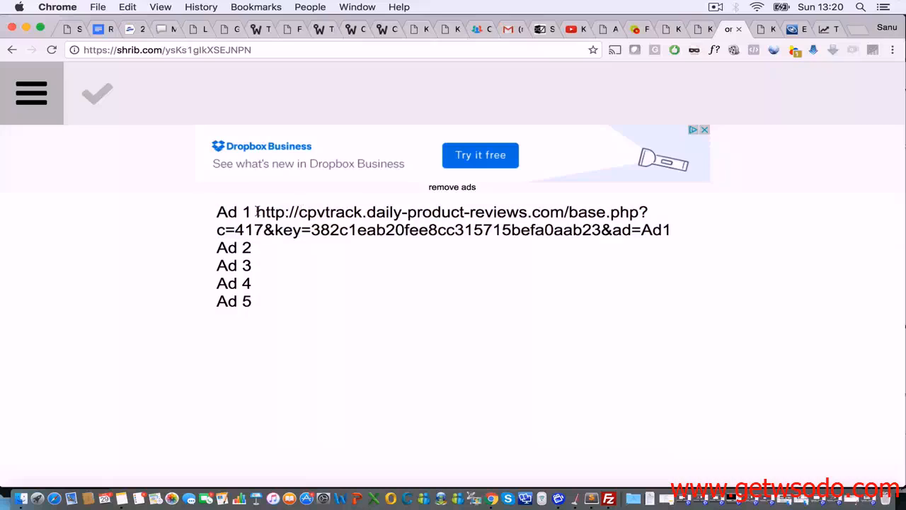
{"action": "left_click_drag", "start_coordinate": [256, 211], "coordinate": [688, 225]}
{"action": "key", "text": "super+c"}
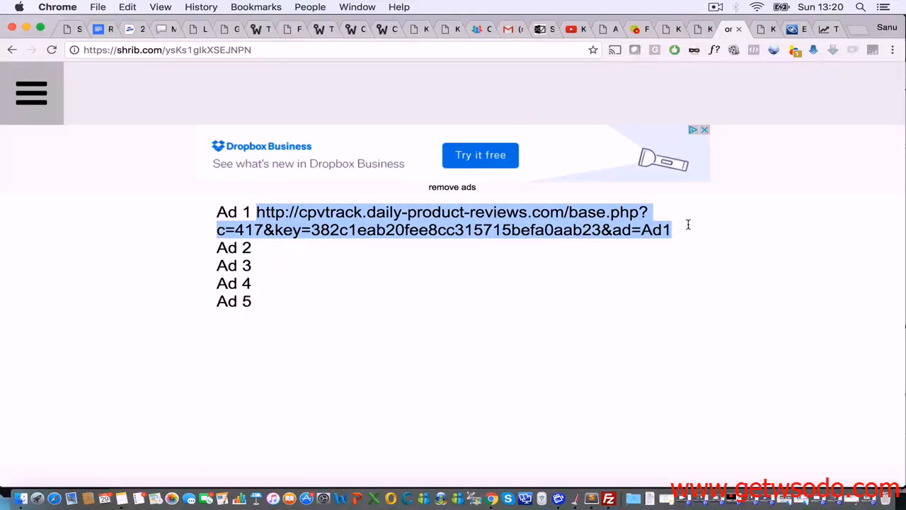
{"action": "left_click", "coordinate": [688, 224]}
{"action": "key", "text": "Return"}
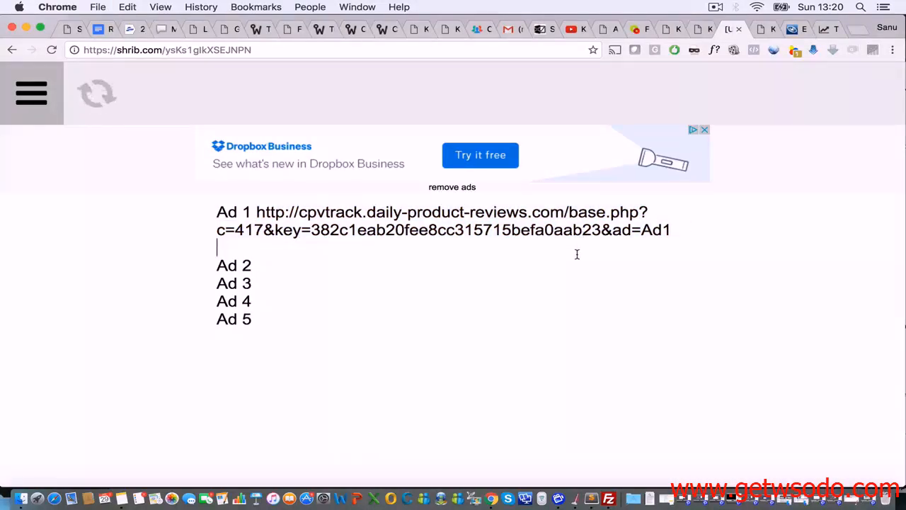
Step: Fill the Ad 2 line with the original Test Campaign 10 URL from CPV Lab, replacing the Ad 1 URL pasted there first
{"action": "left_click", "coordinate": [542, 268]}
{"action": "key", "text": "super+v"}
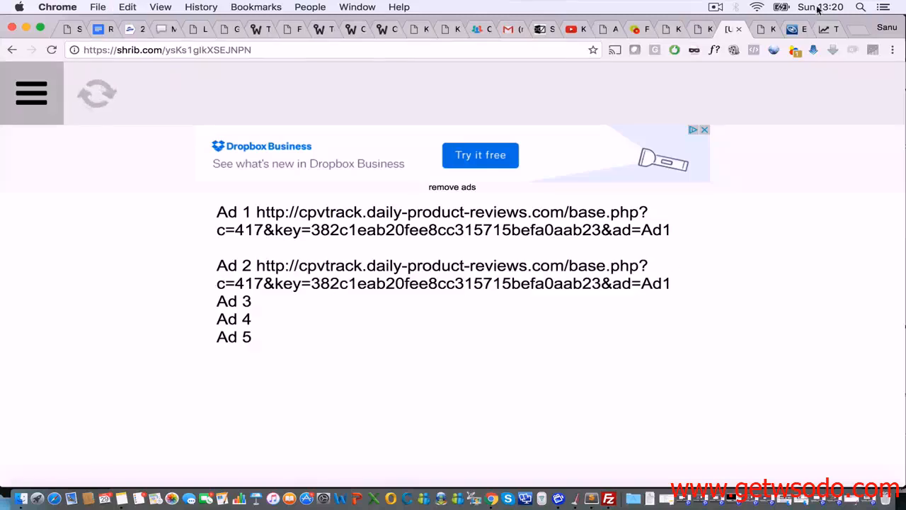
{"action": "left_click", "coordinate": [797, 28]}
{"action": "key", "text": "super+c"}
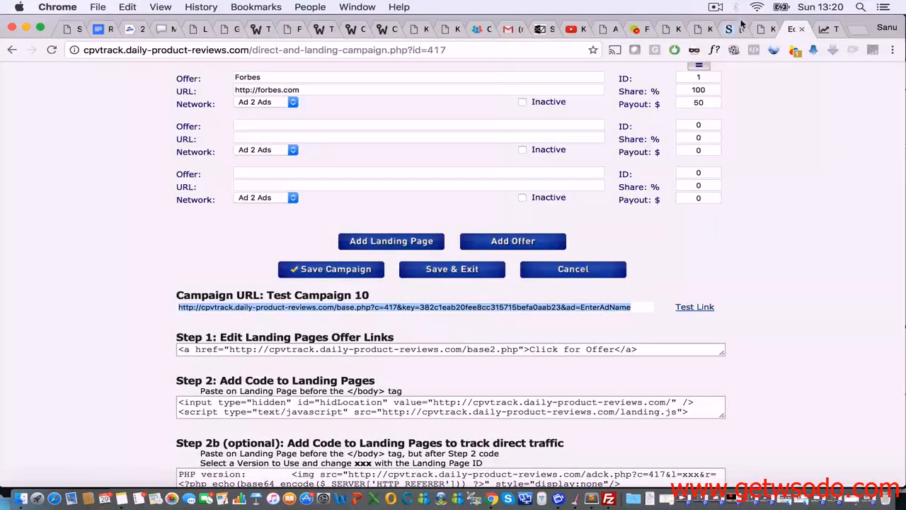
{"action": "left_click", "coordinate": [741, 25]}
{"action": "left_click_drag", "start_coordinate": [674, 284], "coordinate": [257, 267]}
{"action": "key", "text": "super+v"}
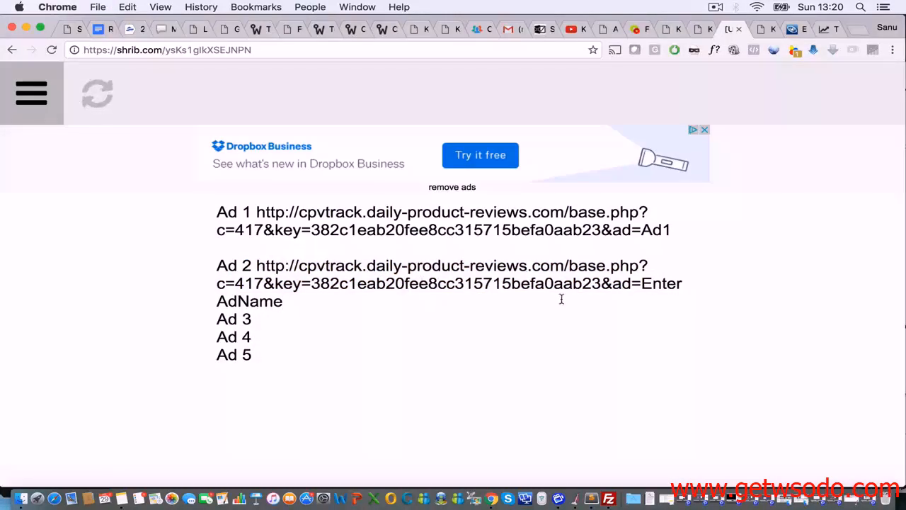
Step: Replace EnterAdName with Ad2 in the Ad 2 URL and add a blank line below it
{"action": "left_click_drag", "start_coordinate": [641, 283], "coordinate": [654, 298]}
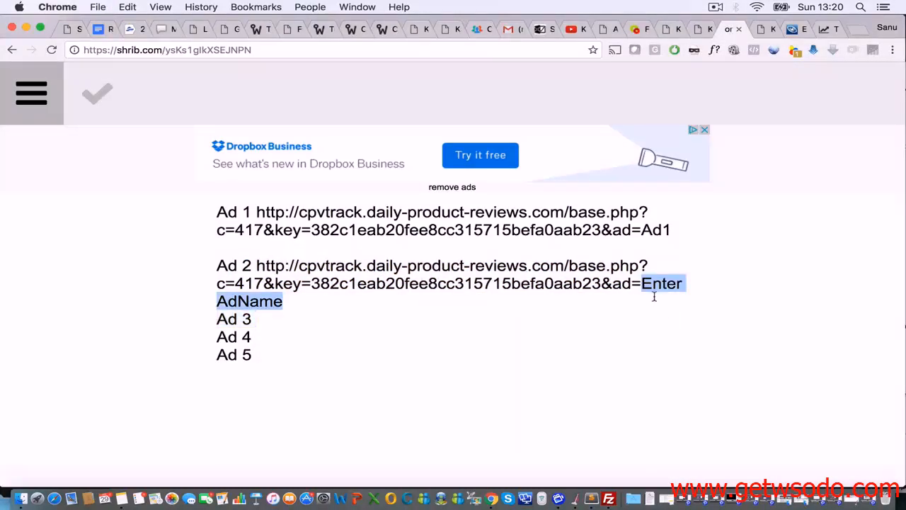
{"action": "type", "text": "Ad2"}
{"action": "key", "text": "Return"}
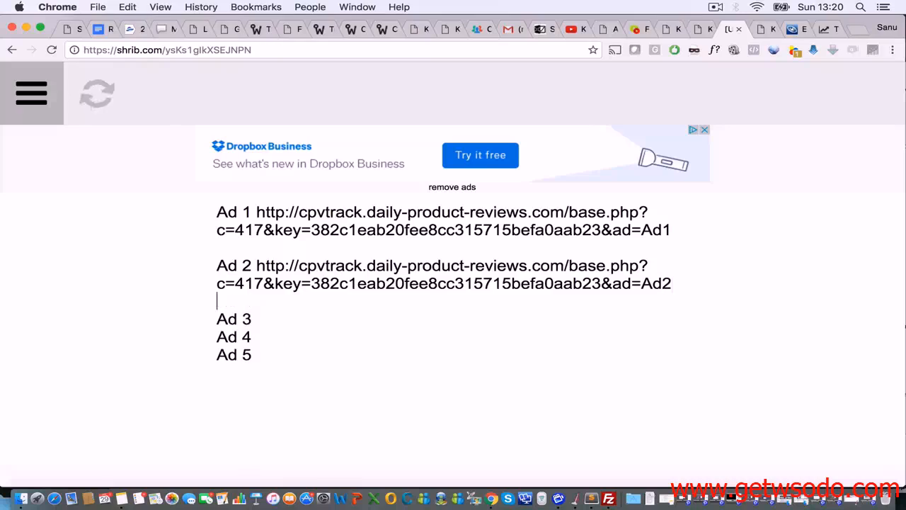
Step: Copy the Ad 2 URL to the Ad 3 line and change its ad value to Ad3
{"action": "left_click_drag", "start_coordinate": [674, 284], "coordinate": [261, 275]}
{"action": "left_click", "coordinate": [328, 318]}
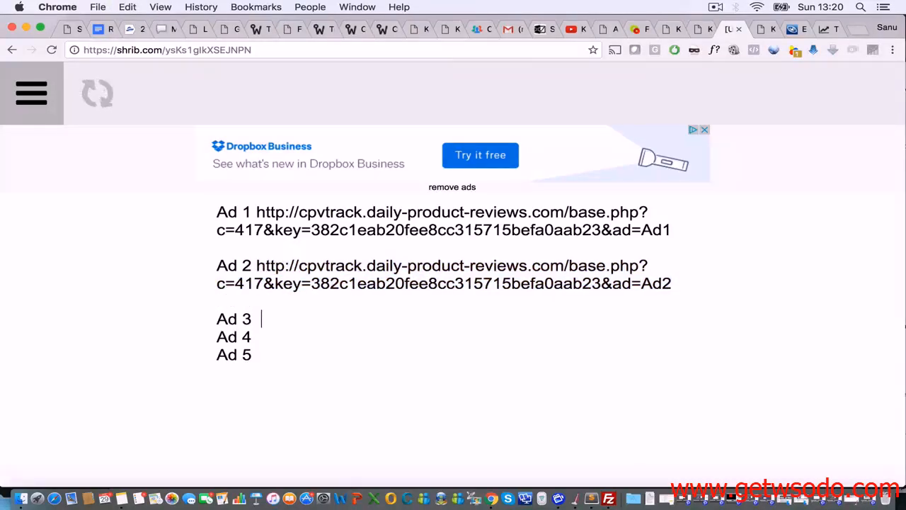
{"action": "key", "text": "super+v"}
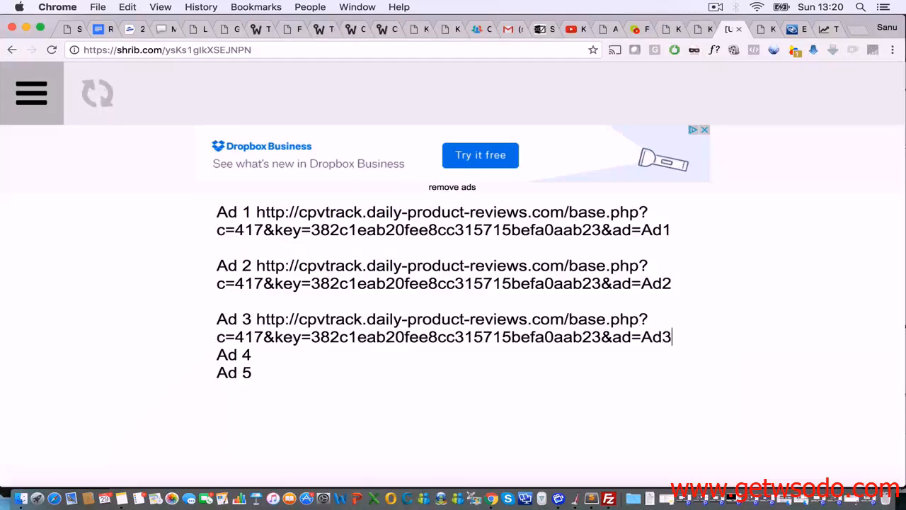
Step: Separate Ad 4 with a blank line and give it a copy of the Ad 3 URL with the ad value Ad4
{"action": "left_click_drag", "start_coordinate": [685, 337], "coordinate": [256, 319]}
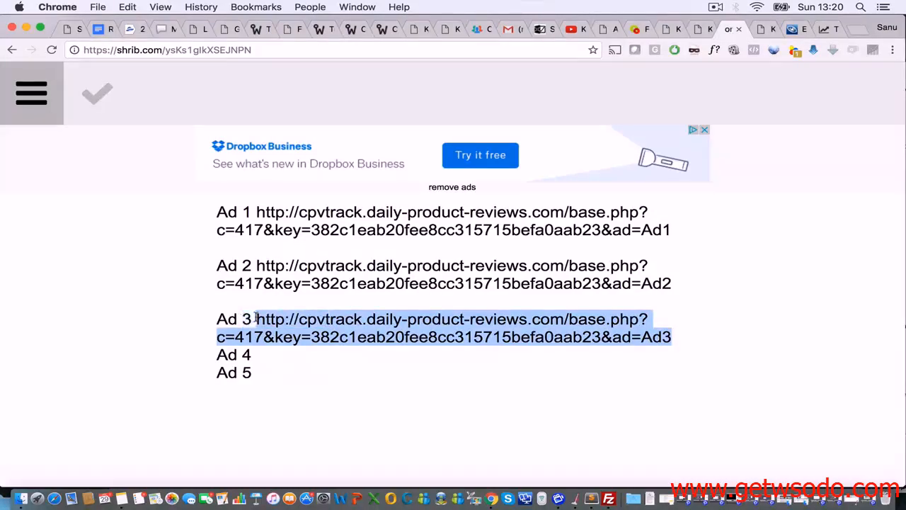
{"action": "left_click", "coordinate": [280, 353]}
{"action": "left_click", "coordinate": [680, 341]}
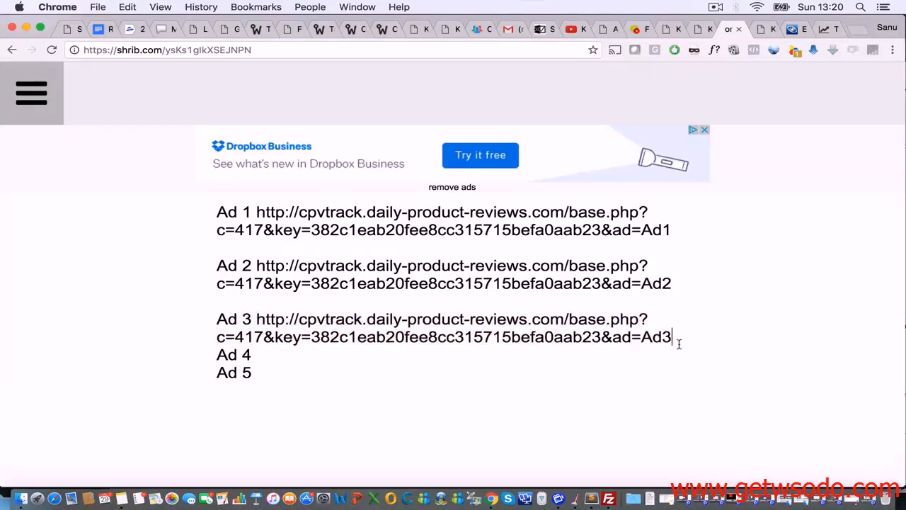
{"action": "key", "text": "Return"}
{"action": "left_click", "coordinate": [568, 373]}
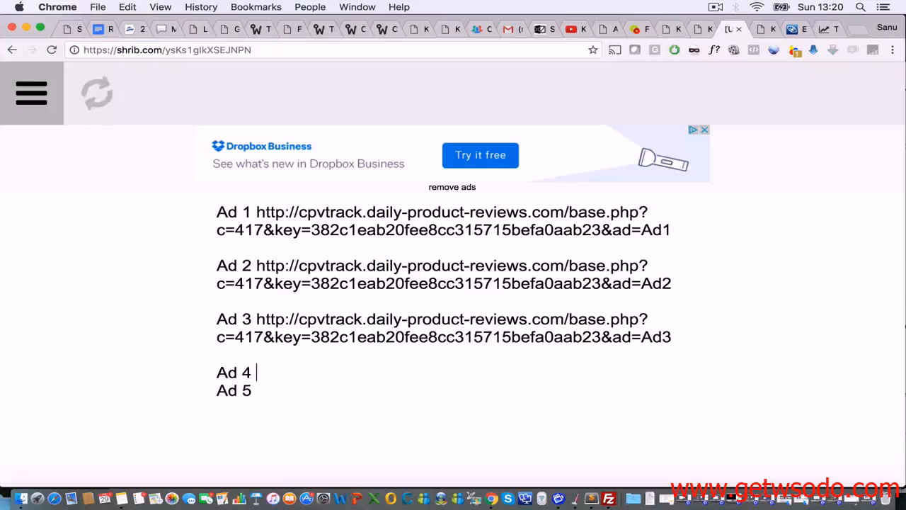
{"action": "key", "text": "super+v"}
{"action": "key", "text": "BackSpace"}
{"action": "type", "text": "4"}
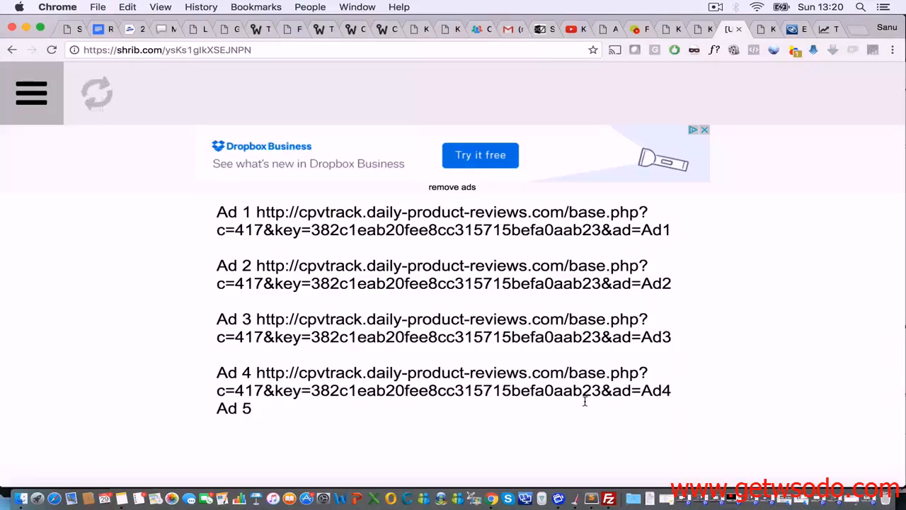
Step: Separate Ad 5 with a blank line and give it the copied URL with the ad value Ad5
{"action": "left_click", "coordinate": [681, 394]}
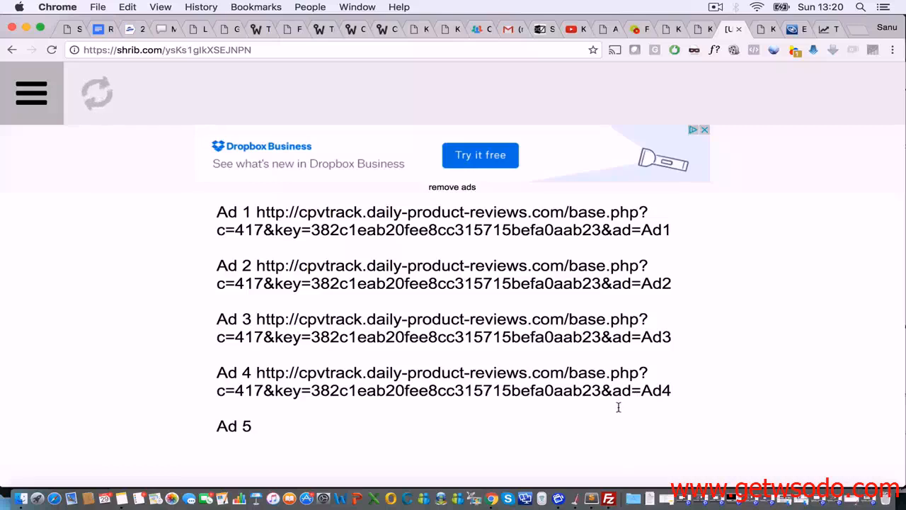
{"action": "left_click", "coordinate": [567, 423]}
{"action": "key", "text": "super+v"}
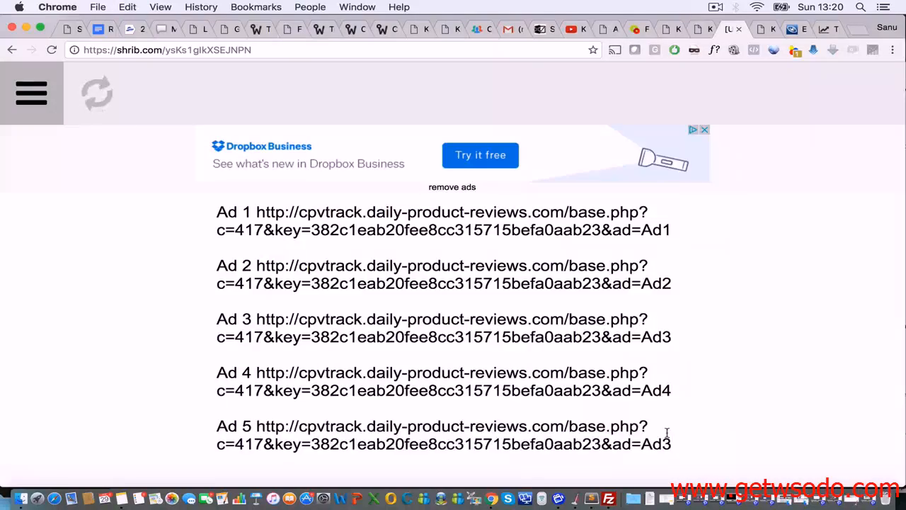
{"action": "key", "text": "BackSpace"}
{"action": "type", "text": "5"}
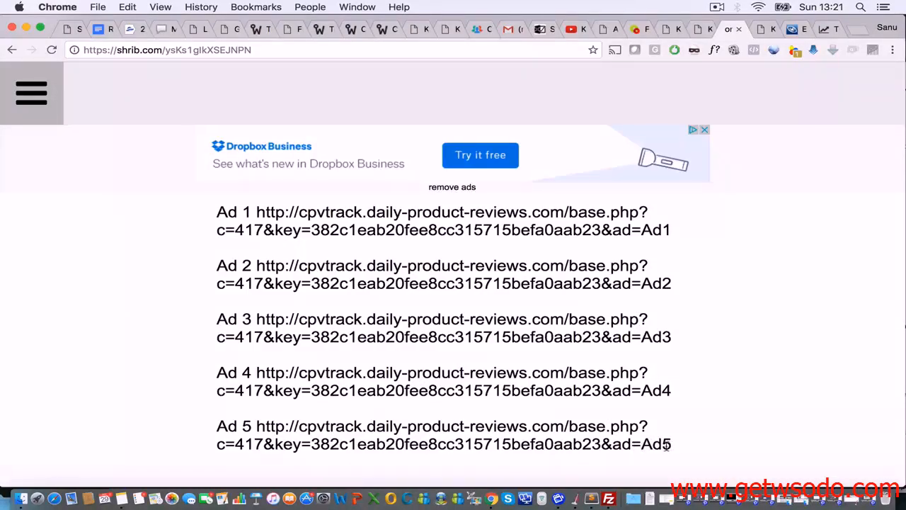
Step: Copy the full Ad 5 URL from the note and load it in a new browser tab
{"action": "left_click_drag", "start_coordinate": [673, 443], "coordinate": [643, 444]}
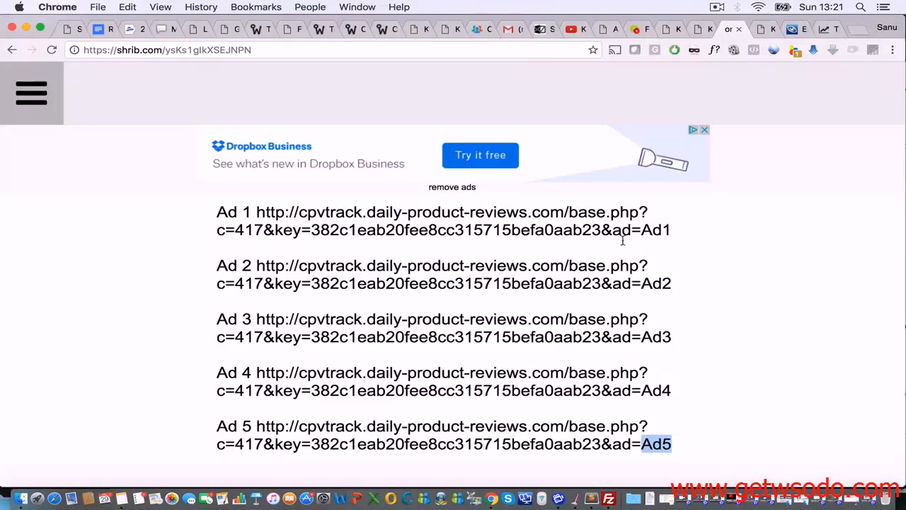
{"action": "left_click_drag", "start_coordinate": [669, 229], "coordinate": [257, 212]}
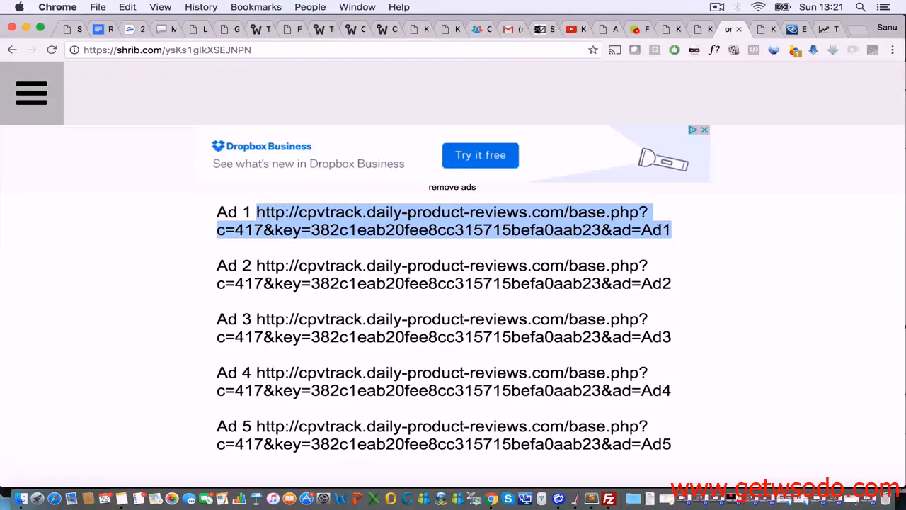
{"action": "left_click_drag", "start_coordinate": [679, 444], "coordinate": [260, 420]}
{"action": "key", "text": "super+c"}
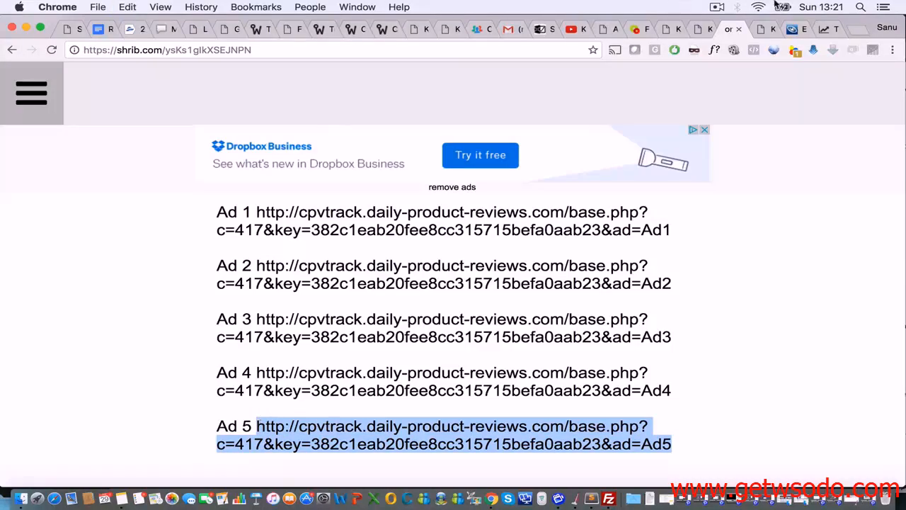
{"action": "left_click", "coordinate": [860, 28]}
{"action": "key", "text": "super+v"}
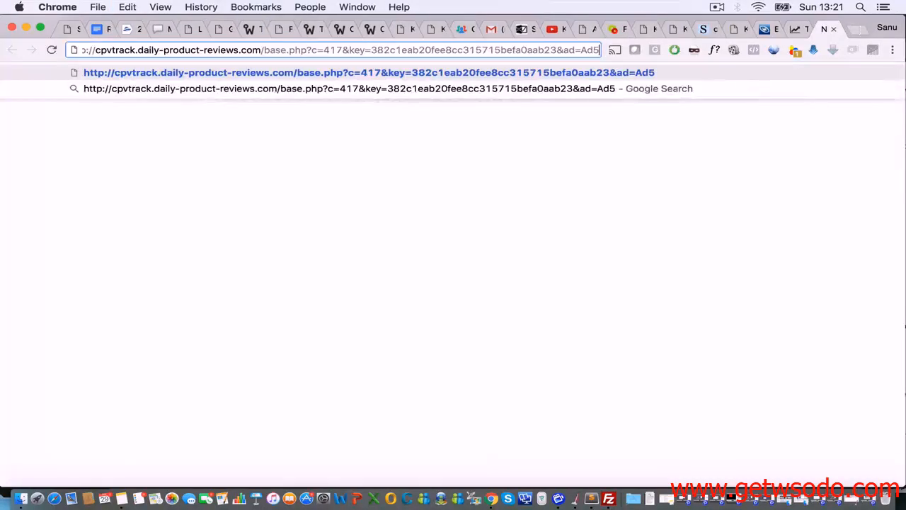
{"action": "key", "text": "Return"}
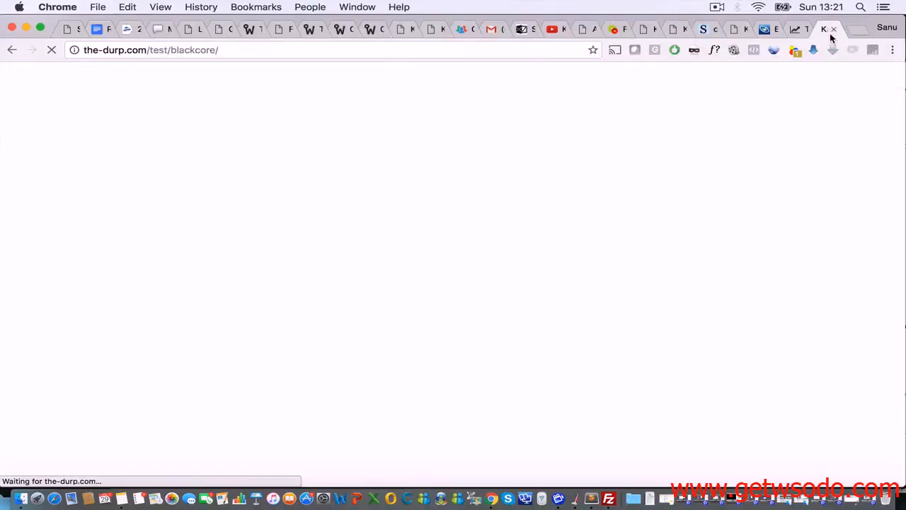
Step: Switch back to Test Campaign 10 in CPV Lab, open its stats and check the Ad Performance table
{"action": "left_click", "coordinate": [761, 31]}
{"action": "scroll", "coordinate": [670, 157], "scroll_direction": "up", "scroll_amount": 10}
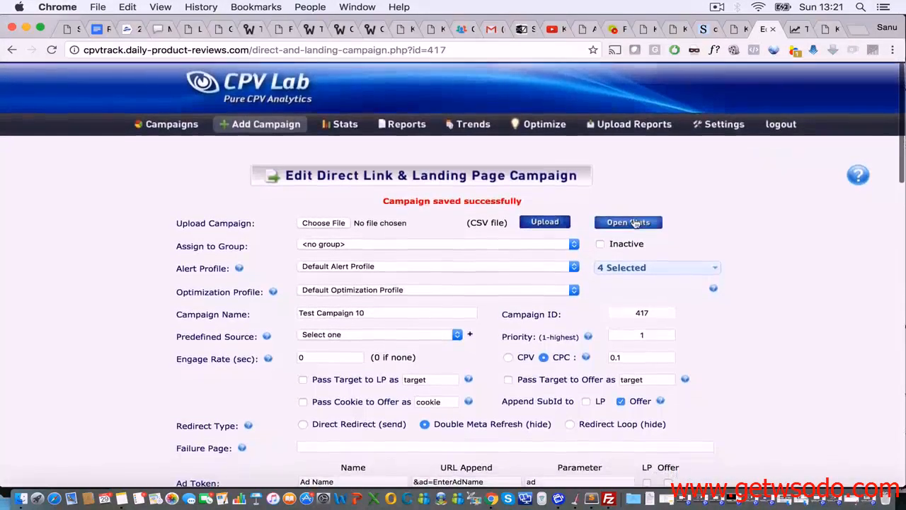
{"action": "left_click", "coordinate": [636, 225]}
{"action": "scroll", "coordinate": [340, 269], "scroll_direction": "down", "scroll_amount": 5}
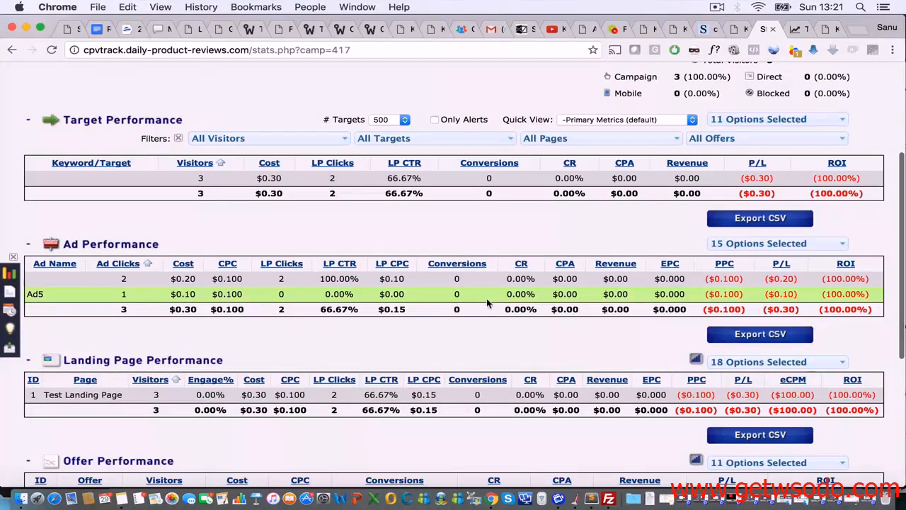
Step: Copy the Ad 3 URL from the note and load it in the landing page's tab, agreeing to leave the current page
{"action": "left_click", "coordinate": [708, 30]}
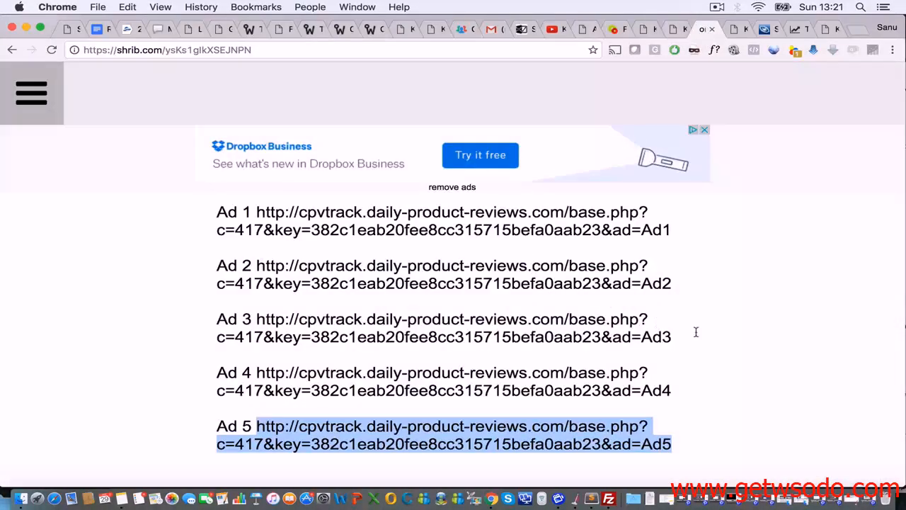
{"action": "left_click_drag", "start_coordinate": [688, 337], "coordinate": [255, 323]}
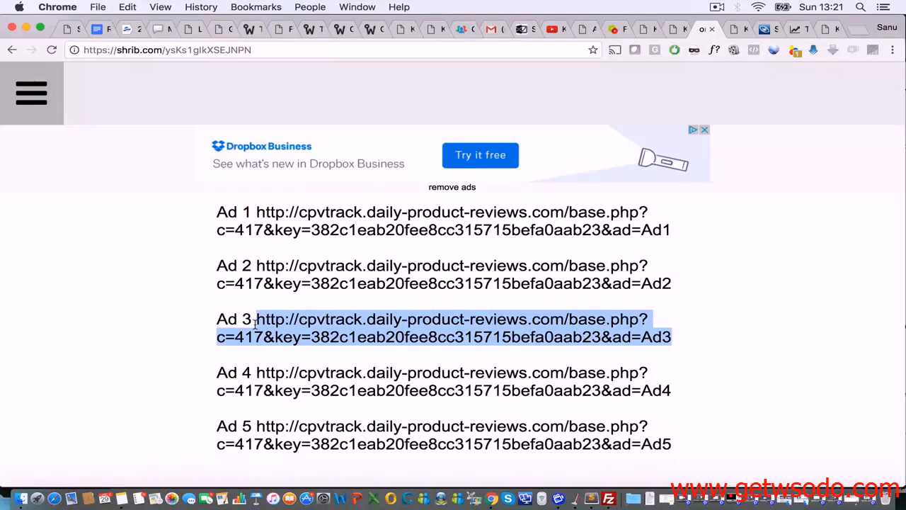
{"action": "key", "text": "super+c"}
{"action": "left_click", "coordinate": [826, 32]}
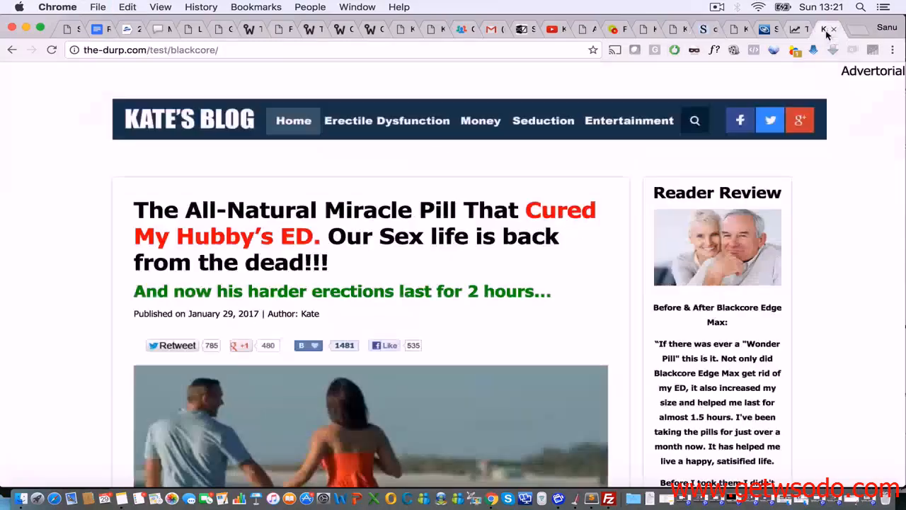
{"action": "left_click", "coordinate": [401, 50]}
{"action": "key", "text": "super+v"}
{"action": "key", "text": "Return"}
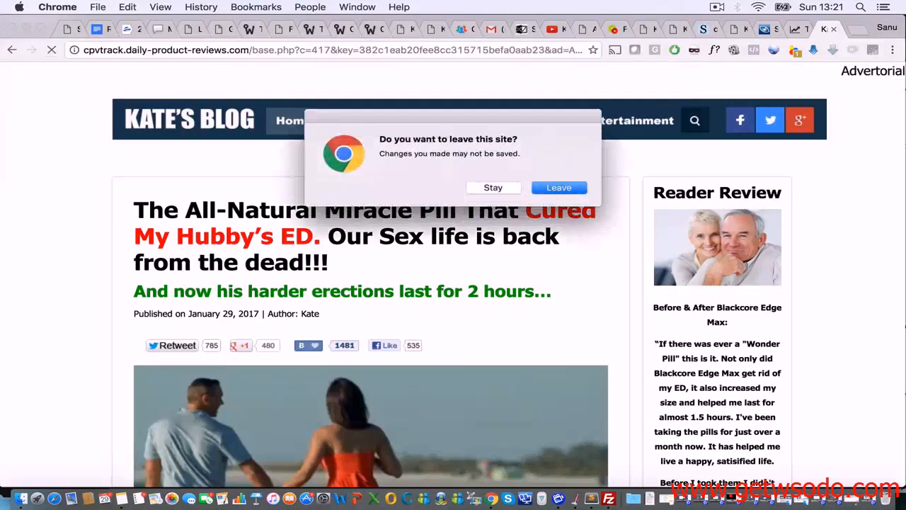
{"action": "left_click", "coordinate": [568, 187]}
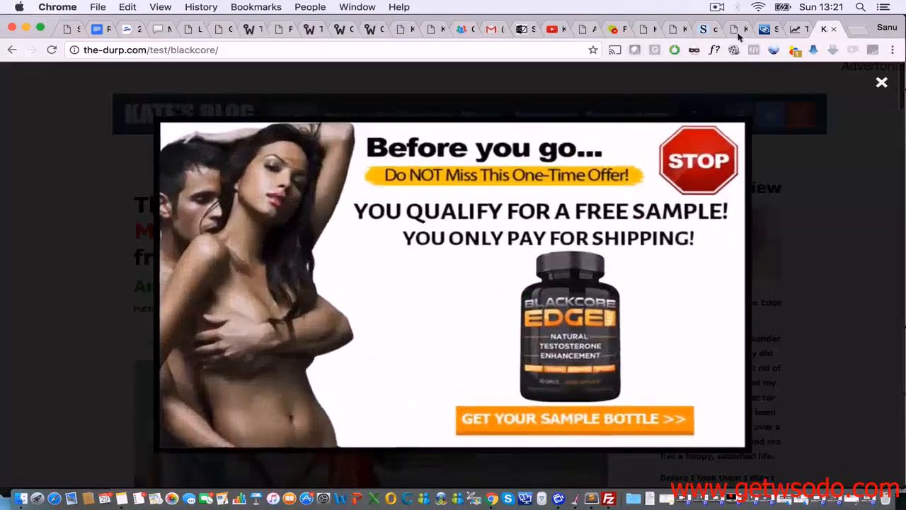
Step: Return to the Test Campaign 10 stats, reload them and check the ad names in the Ad Performance table
{"action": "left_click", "coordinate": [766, 29]}
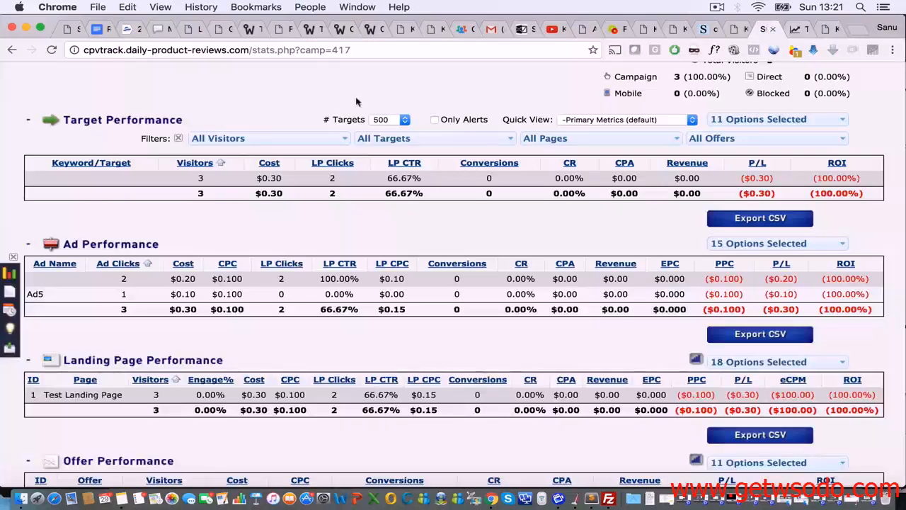
{"action": "left_click", "coordinate": [51, 49]}
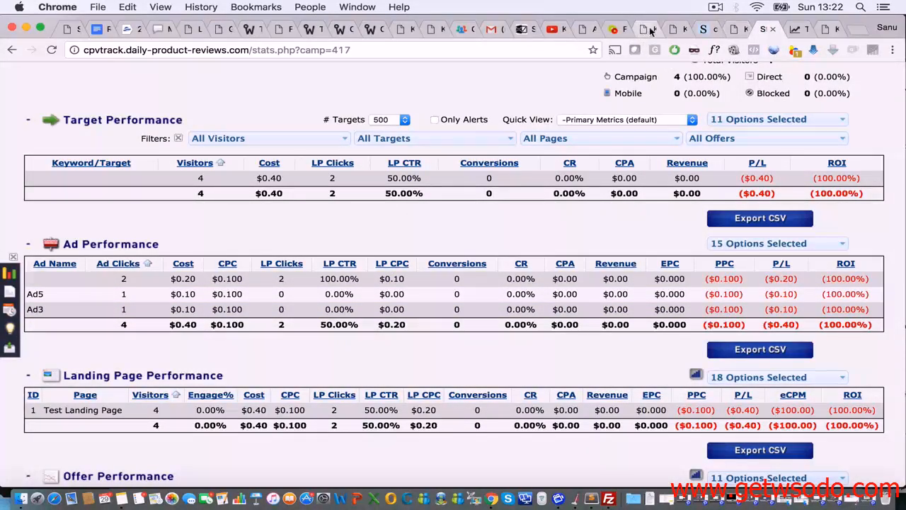
{"action": "left_click", "coordinate": [582, 28]}
{"action": "left_click", "coordinate": [768, 29]}
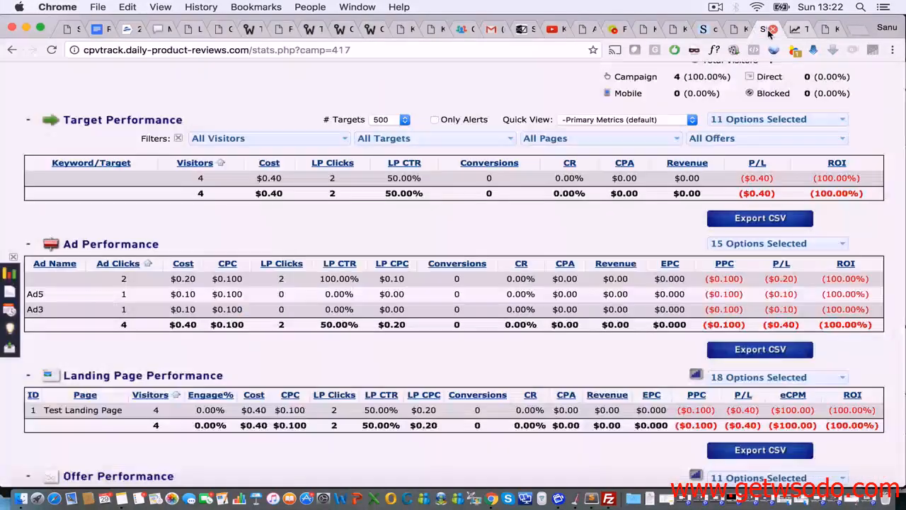
Step: Review the Ad Performance figures in the stats, and open Test Campaign 10 for editing at its Ad Token settings
{"action": "scroll", "coordinate": [753, 145], "scroll_direction": "up", "scroll_amount": 3}
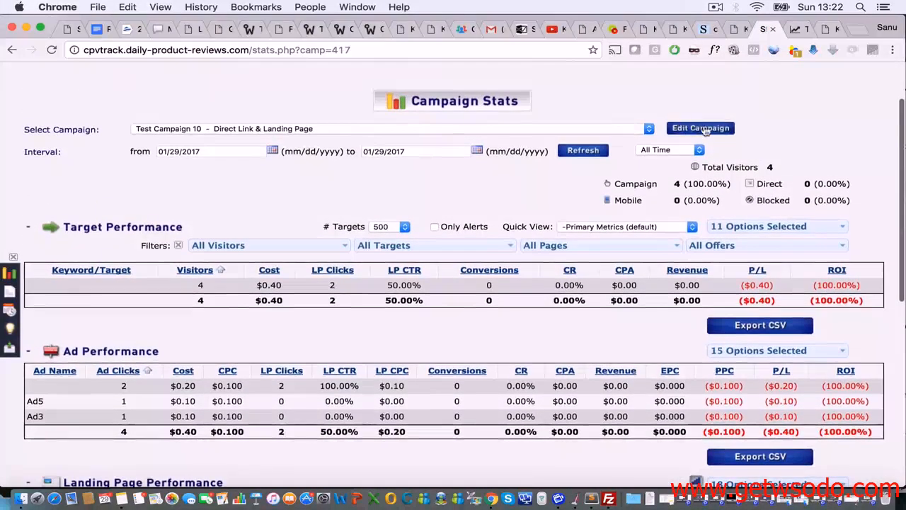
{"action": "scroll", "coordinate": [701, 212], "scroll_direction": "down", "scroll_amount": 3}
{"action": "scroll", "coordinate": [702, 212], "scroll_direction": "down", "scroll_amount": 3}
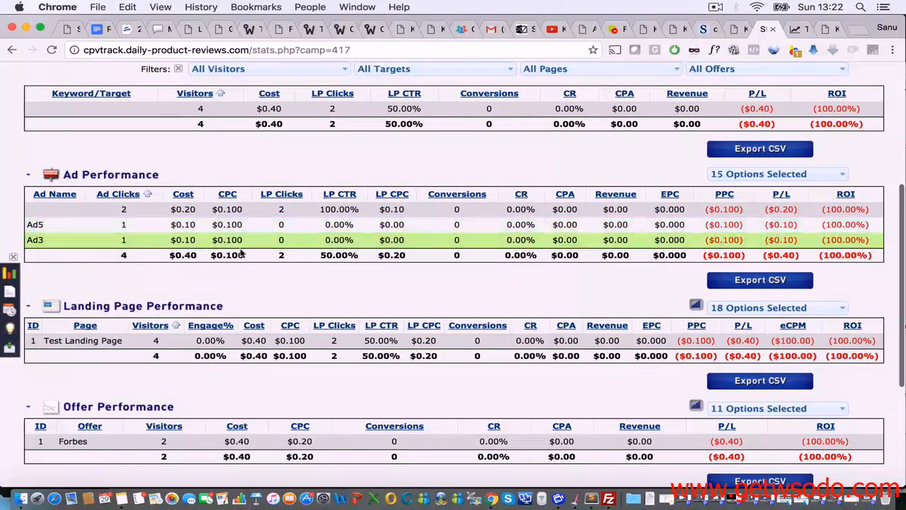
{"action": "scroll", "coordinate": [400, 240], "scroll_direction": "up", "scroll_amount": 6}
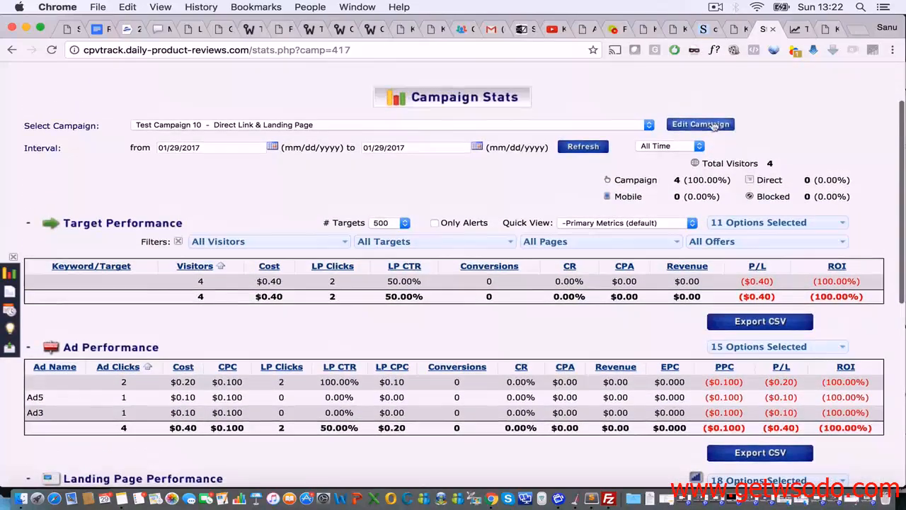
{"action": "left_click", "coordinate": [703, 124]}
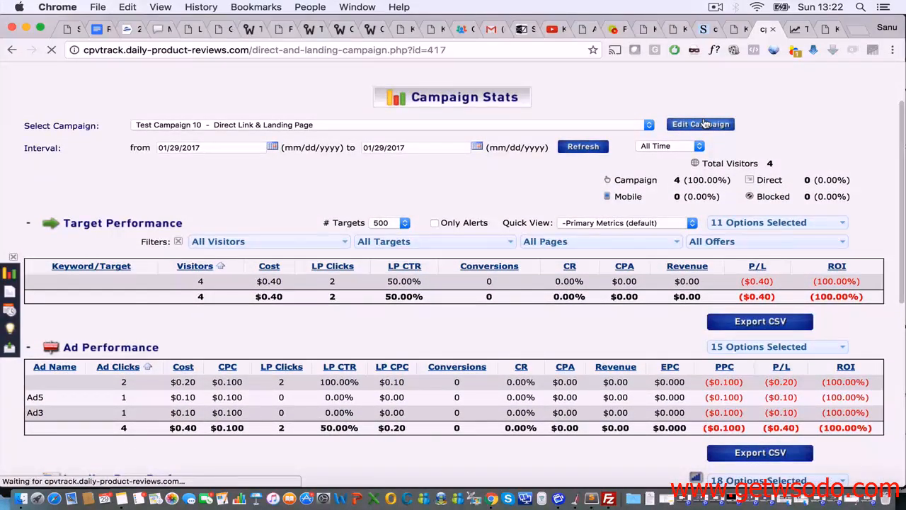
{"action": "scroll", "coordinate": [324, 340], "scroll_direction": "down", "scroll_amount": 4}
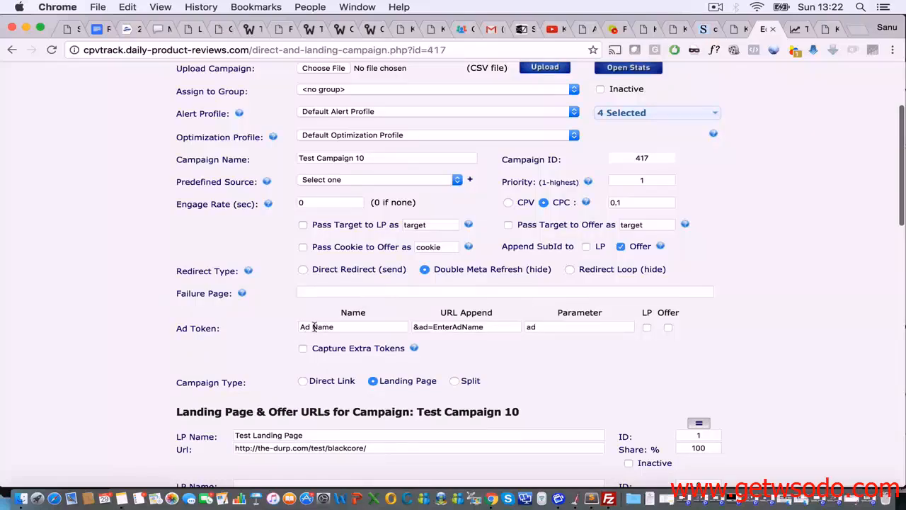
Step: Open the campaign's stats again and check the Ad Name column of the Ad Performance table
{"action": "left_click", "coordinate": [628, 68]}
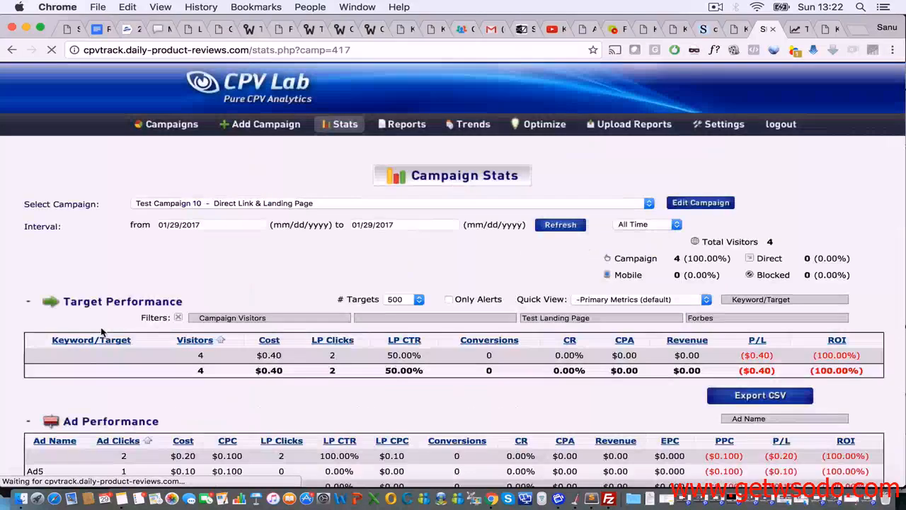
{"action": "scroll", "coordinate": [92, 358], "scroll_direction": "down", "scroll_amount": 1}
{"action": "scroll", "coordinate": [92, 358], "scroll_direction": "down", "scroll_amount": 1}
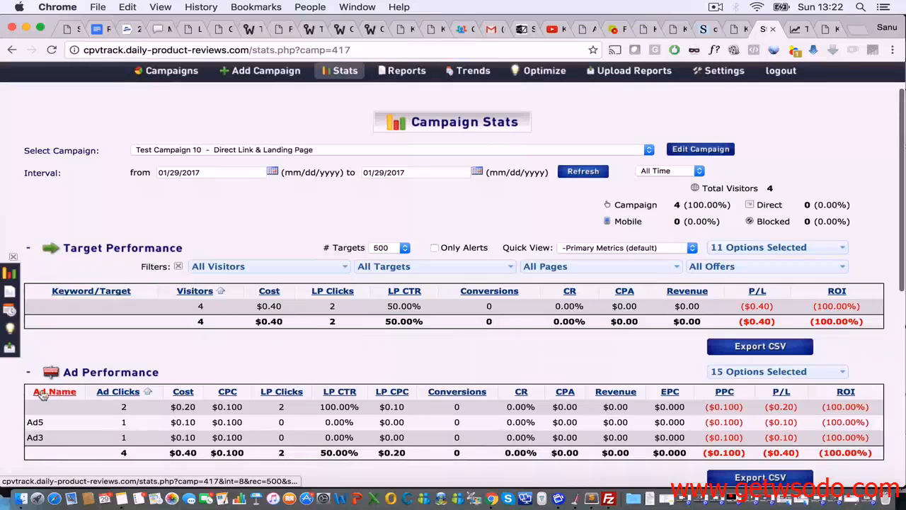
Step: Reopen Test Campaign 10 for editing and highlight the EnterAdName placeholder in the ad token's URL Append value
{"action": "left_click", "coordinate": [701, 150]}
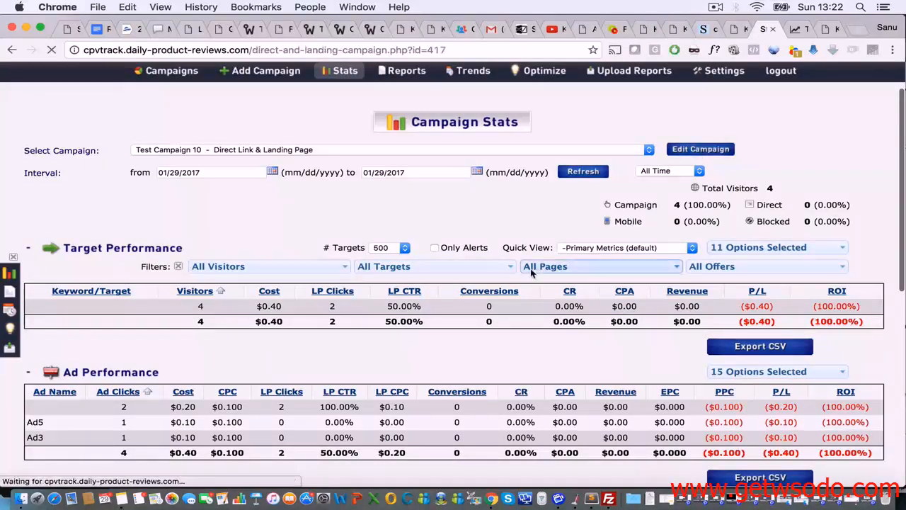
{"action": "scroll", "coordinate": [495, 332], "scroll_direction": "down", "scroll_amount": 4}
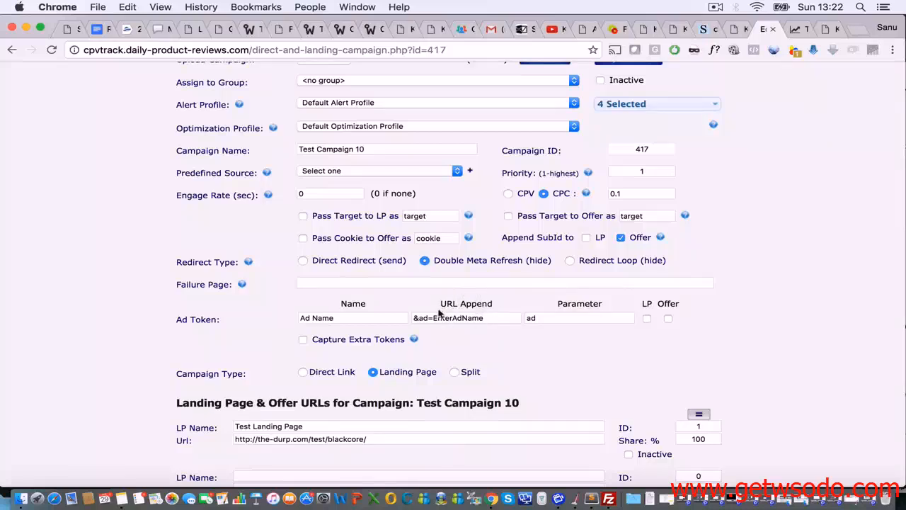
{"action": "left_click", "coordinate": [414, 318]}
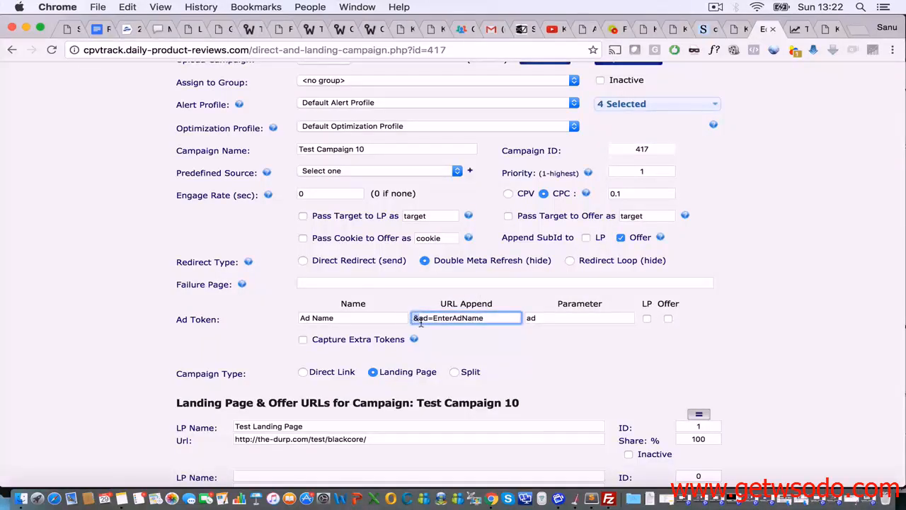
{"action": "left_click", "coordinate": [420, 318]}
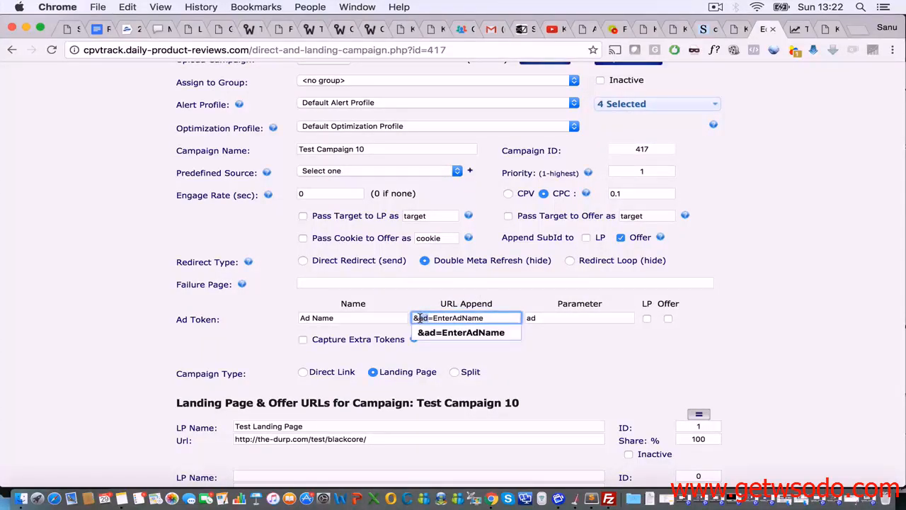
{"action": "left_click_drag", "start_coordinate": [434, 318], "coordinate": [508, 318]}
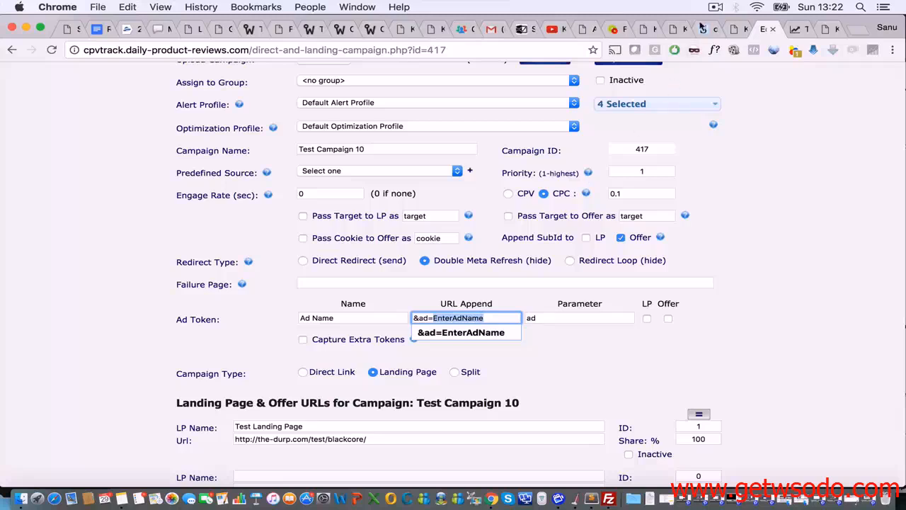
Step: Switch to the note with the ad URLs and examine the key part of the Ad 3 URL and the ad name ending the Ad 1 URL
{"action": "left_click", "coordinate": [735, 29]}
{"action": "left_click", "coordinate": [651, 318]}
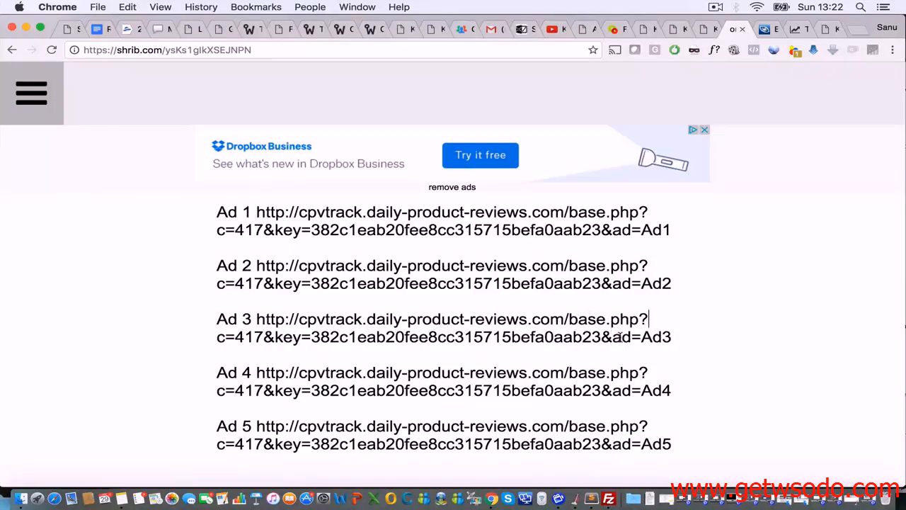
{"action": "left_click_drag", "start_coordinate": [603, 337], "coordinate": [315, 341]}
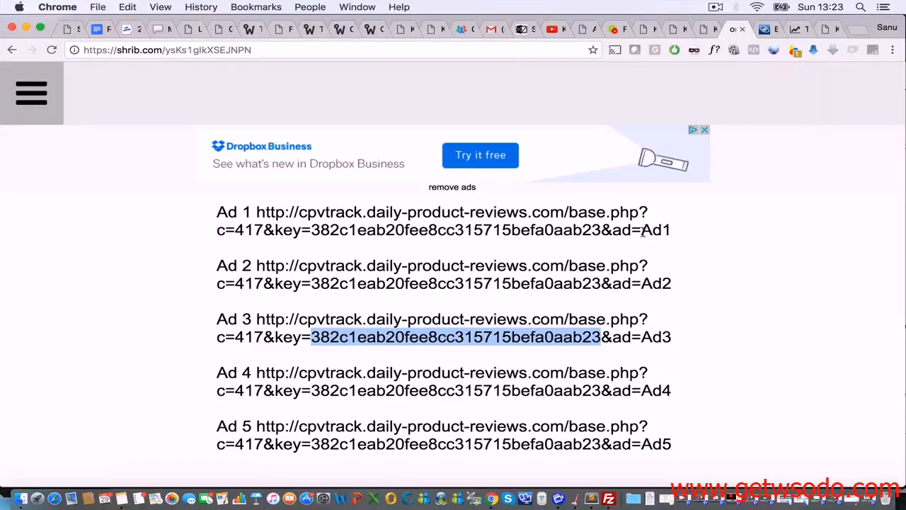
{"action": "left_click_drag", "start_coordinate": [642, 233], "coordinate": [676, 231]}
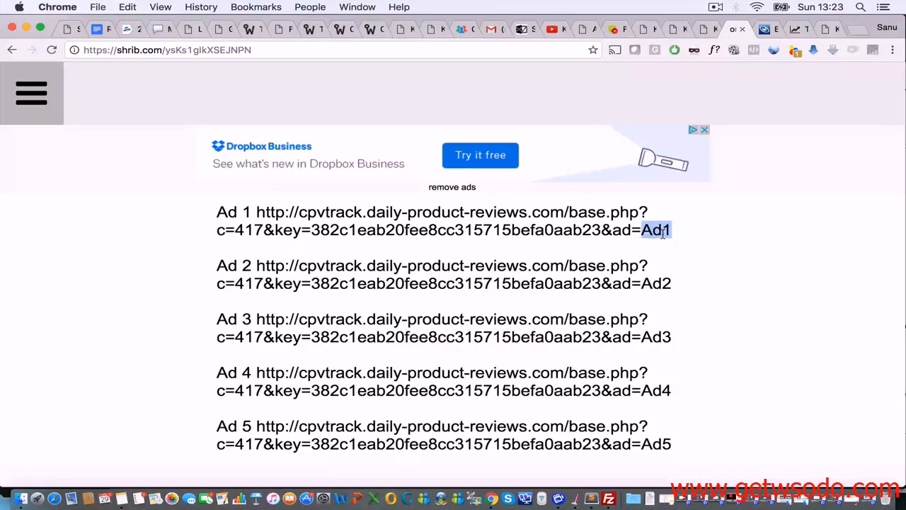
{"action": "left_click", "coordinate": [675, 230]}
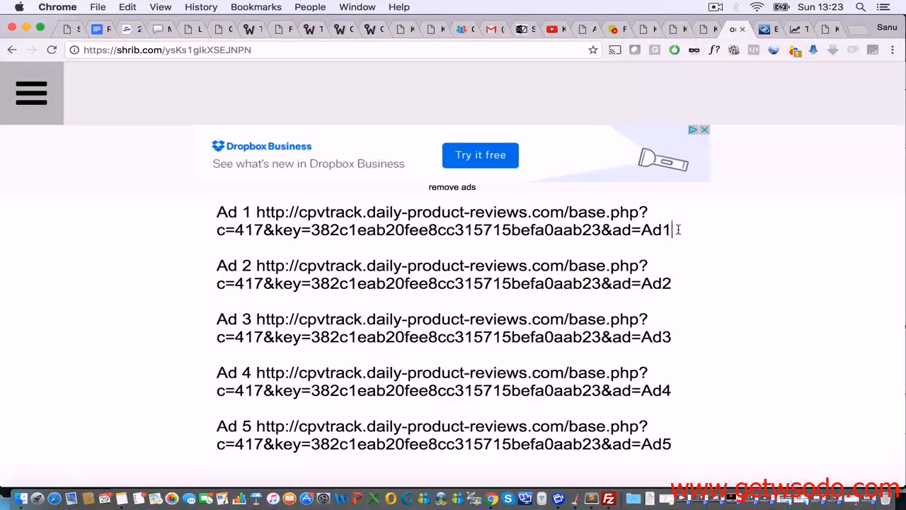
{"action": "left_click_drag", "start_coordinate": [673, 230], "coordinate": [503, 229]}
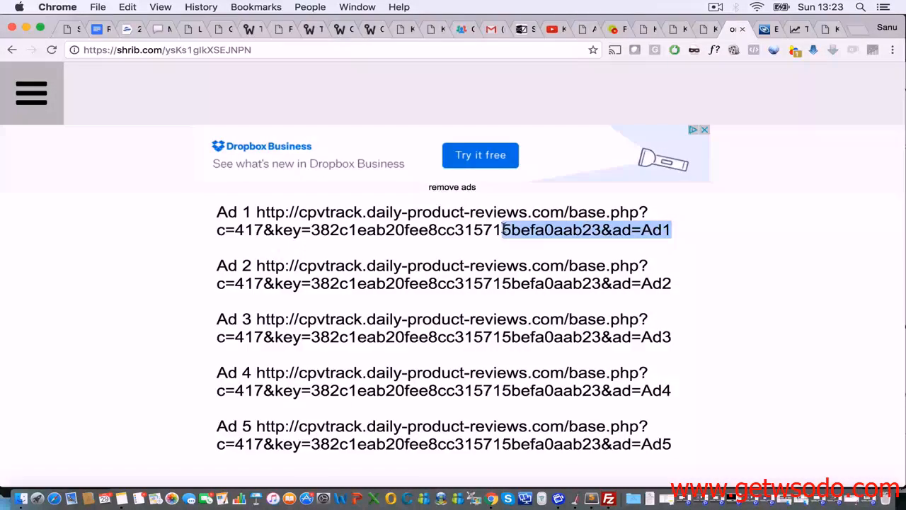
Step: Return to the campaign's edit page and enable Capture Extra Tokens
{"action": "left_click", "coordinate": [764, 30]}
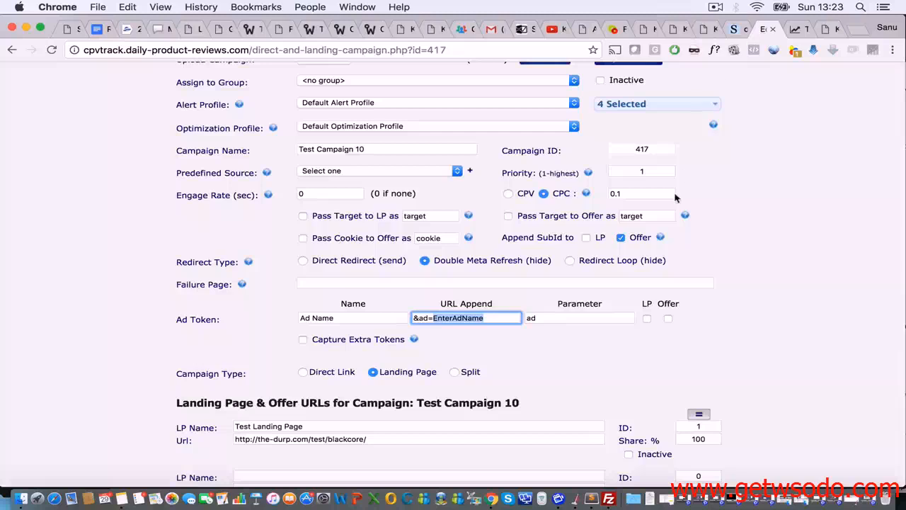
{"action": "left_click", "coordinate": [302, 341]}
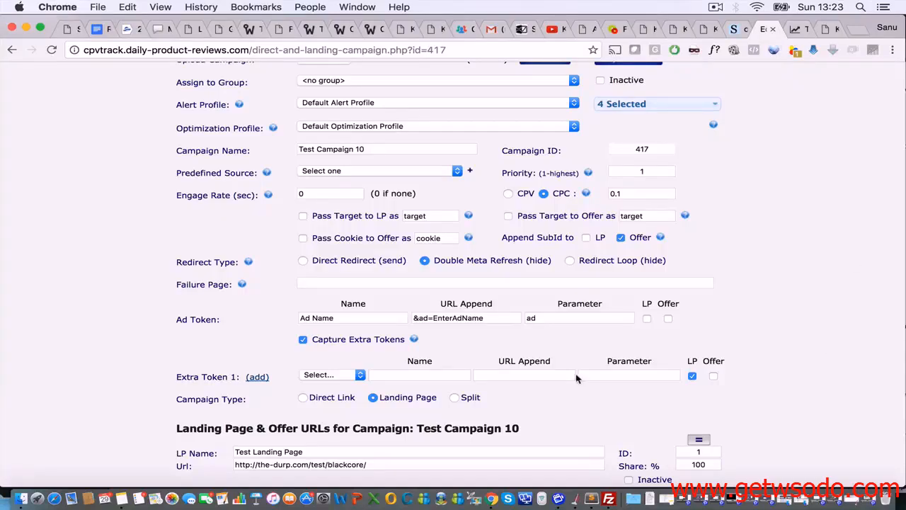
Step: Switch to the TrafficFactory tokens page and examine the bid, visitor browser and visitor country token descriptions
{"action": "left_click", "coordinate": [798, 29]}
{"action": "scroll", "coordinate": [410, 343], "scroll_direction": "down", "scroll_amount": 1}
{"action": "scroll", "coordinate": [229, 409], "scroll_direction": "down", "scroll_amount": 2}
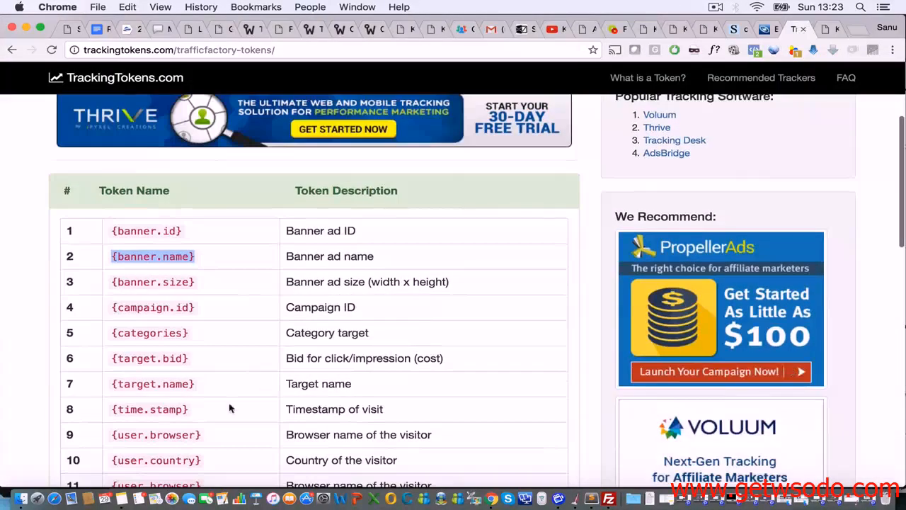
{"action": "double_click", "coordinate": [325, 303]}
{"action": "triple_click", "coordinate": [325, 303]}
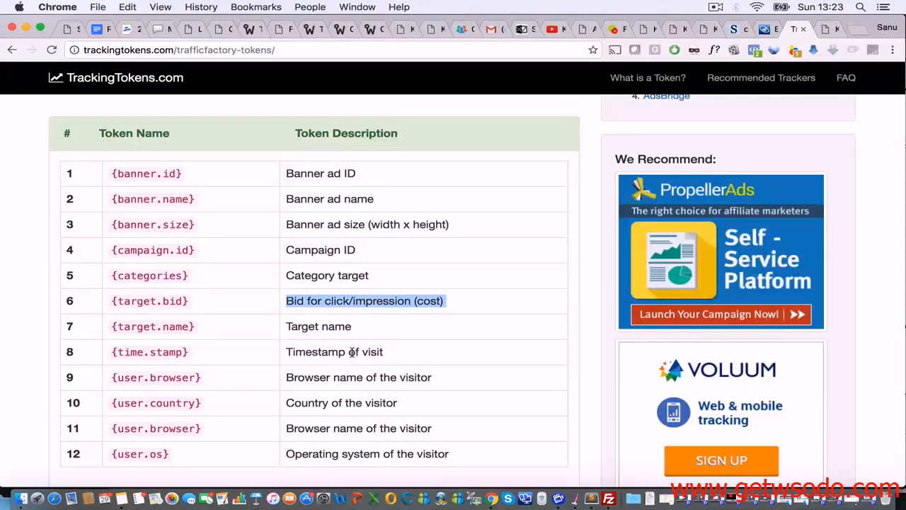
{"action": "triple_click", "coordinate": [331, 381]}
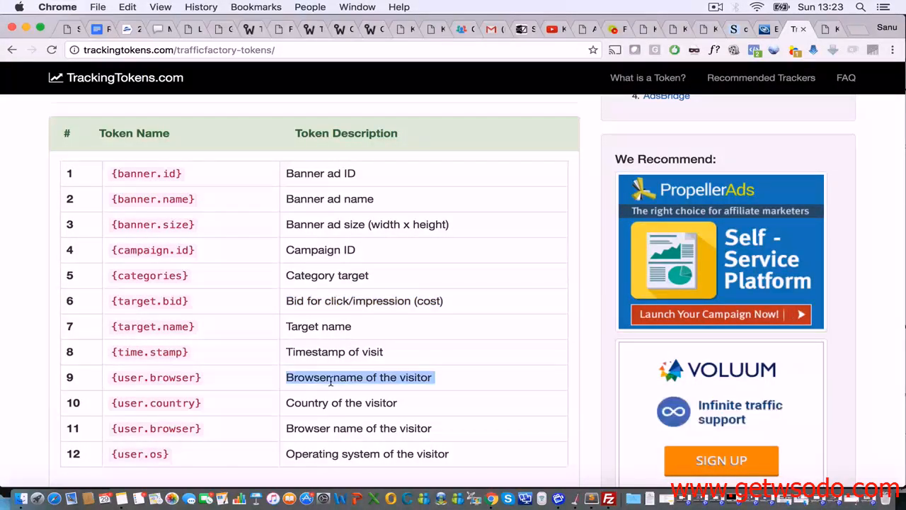
{"action": "triple_click", "coordinate": [381, 402]}
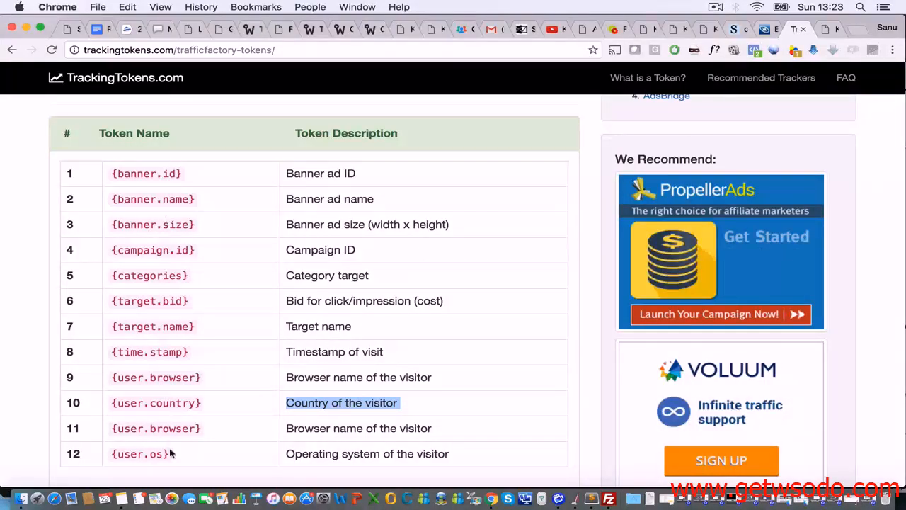
Step: Go back to the Test Campaign 10 edit page and open the campaign's stats
{"action": "left_click", "coordinate": [771, 30]}
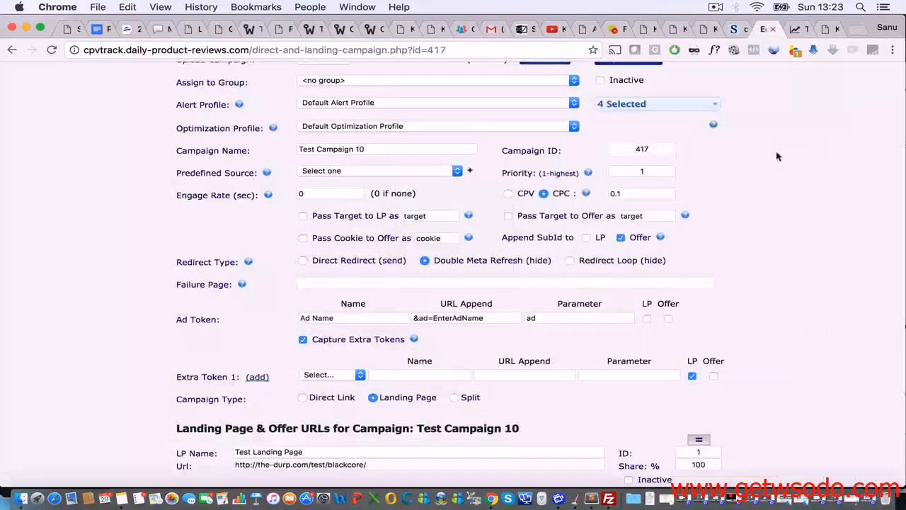
{"action": "scroll", "coordinate": [629, 142], "scroll_direction": "up", "scroll_amount": 3}
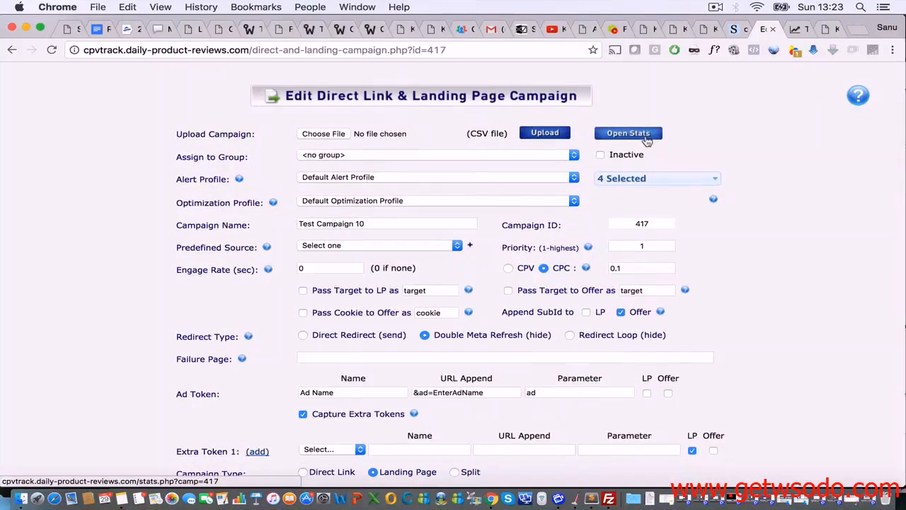
{"action": "left_click", "coordinate": [629, 136]}
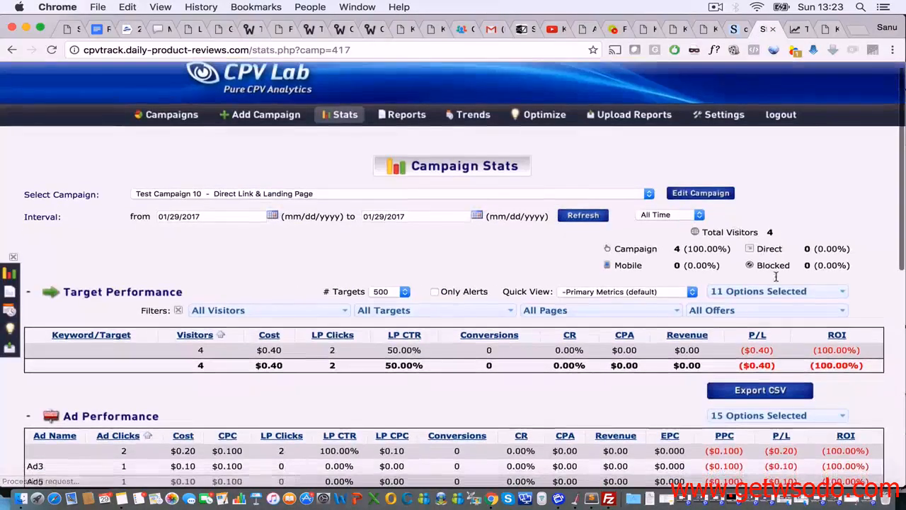
Step: Browse the data options available for the Target Performance table, and return to the TrafficFactory token list
{"action": "left_click", "coordinate": [772, 289]}
{"action": "scroll", "coordinate": [761, 333], "scroll_direction": "down", "scroll_amount": 1}
{"action": "scroll", "coordinate": [758, 356], "scroll_direction": "down", "scroll_amount": 10}
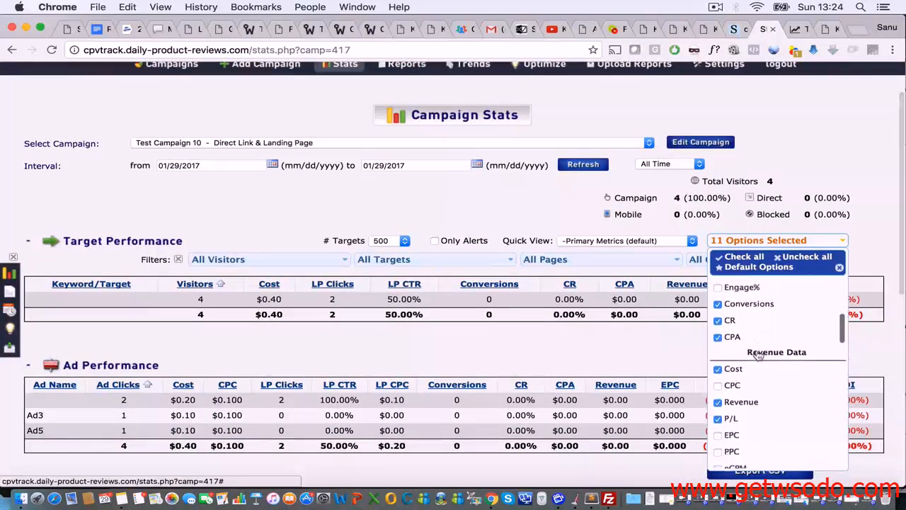
{"action": "scroll", "coordinate": [757, 358], "scroll_direction": "down", "scroll_amount": 10}
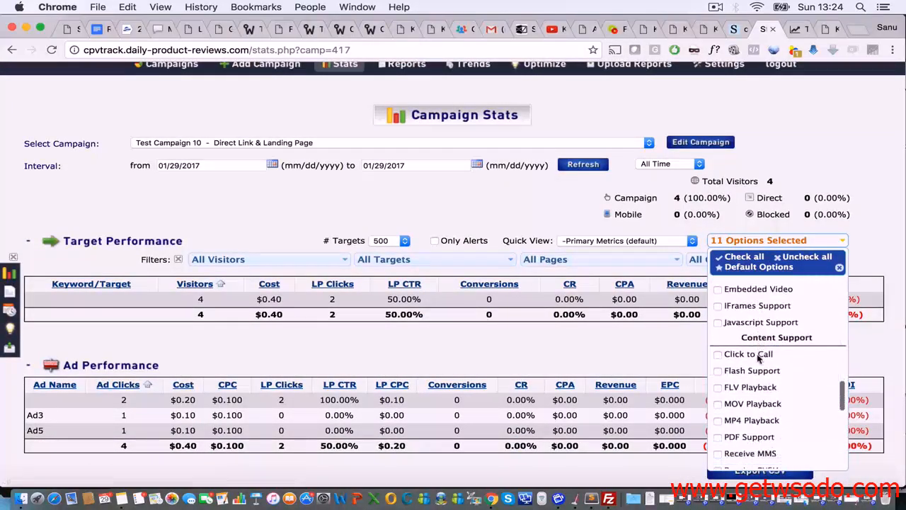
{"action": "scroll", "coordinate": [757, 357], "scroll_direction": "down", "scroll_amount": 5}
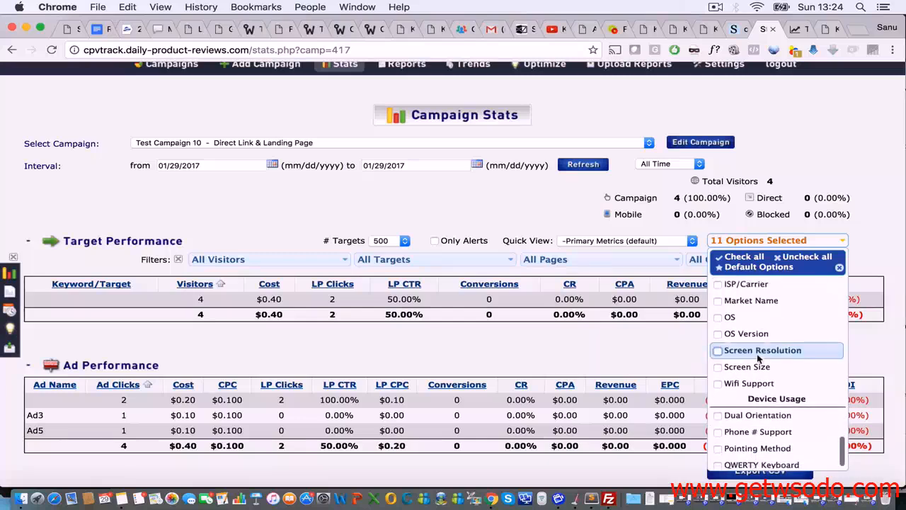
{"action": "scroll", "coordinate": [758, 358], "scroll_direction": "up", "scroll_amount": 15}
{"action": "scroll", "coordinate": [758, 359], "scroll_direction": "up", "scroll_amount": 10}
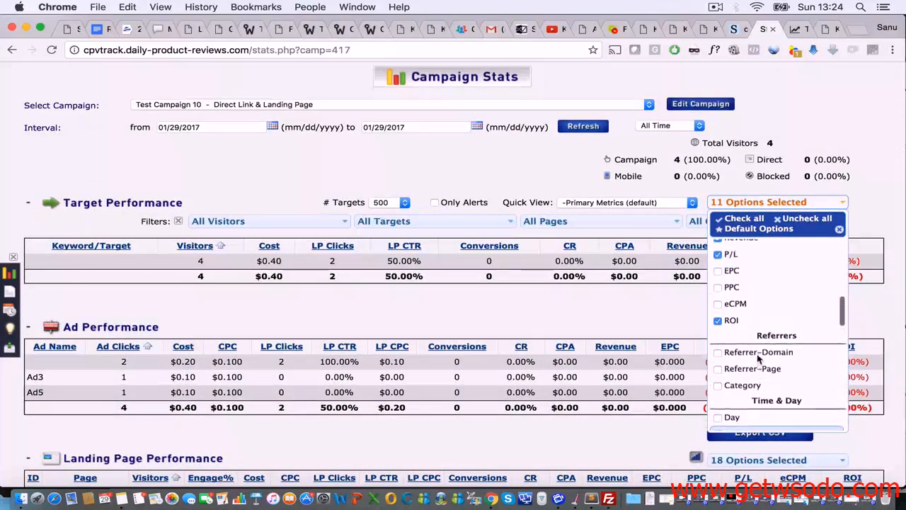
{"action": "scroll", "coordinate": [757, 359], "scroll_direction": "up", "scroll_amount": 8}
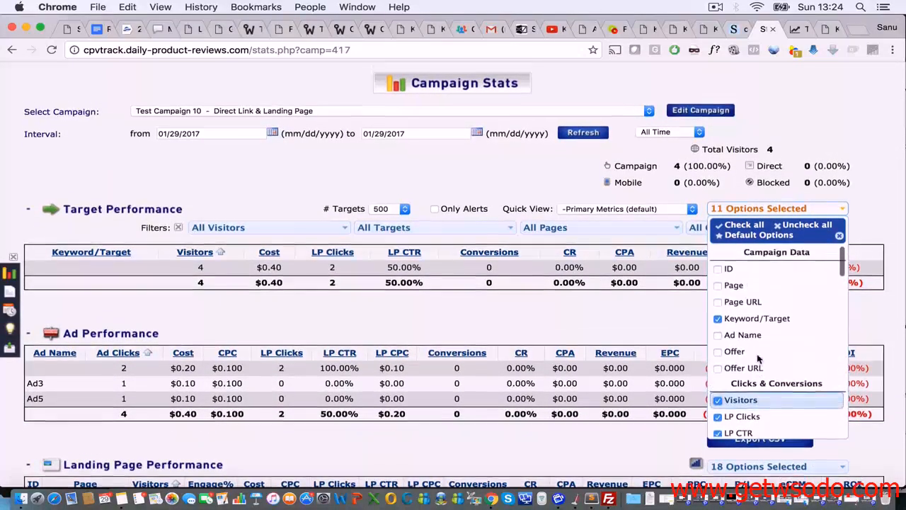
{"action": "scroll", "coordinate": [762, 368], "scroll_direction": "down", "scroll_amount": 5}
{"action": "scroll", "coordinate": [764, 372], "scroll_direction": "down", "scroll_amount": 6}
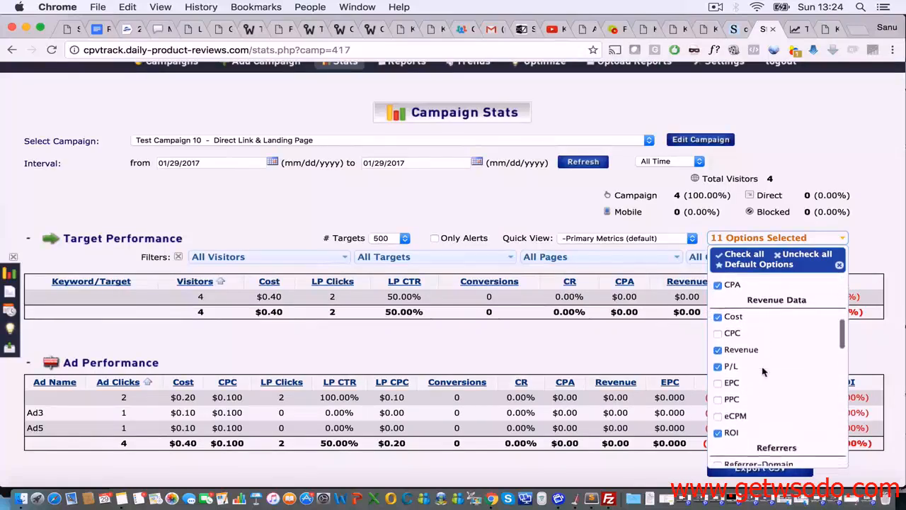
{"action": "scroll", "coordinate": [764, 373], "scroll_direction": "down", "scroll_amount": 3}
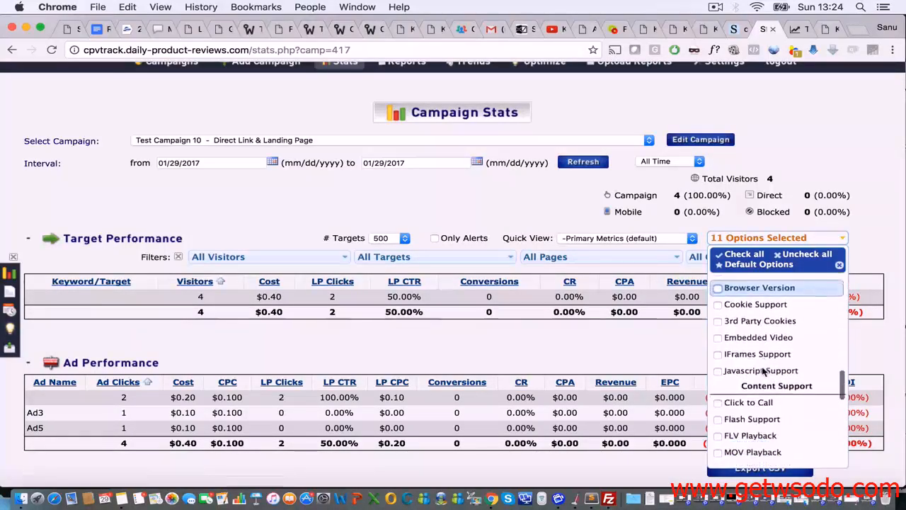
{"action": "scroll", "coordinate": [769, 354], "scroll_direction": "up", "scroll_amount": 5}
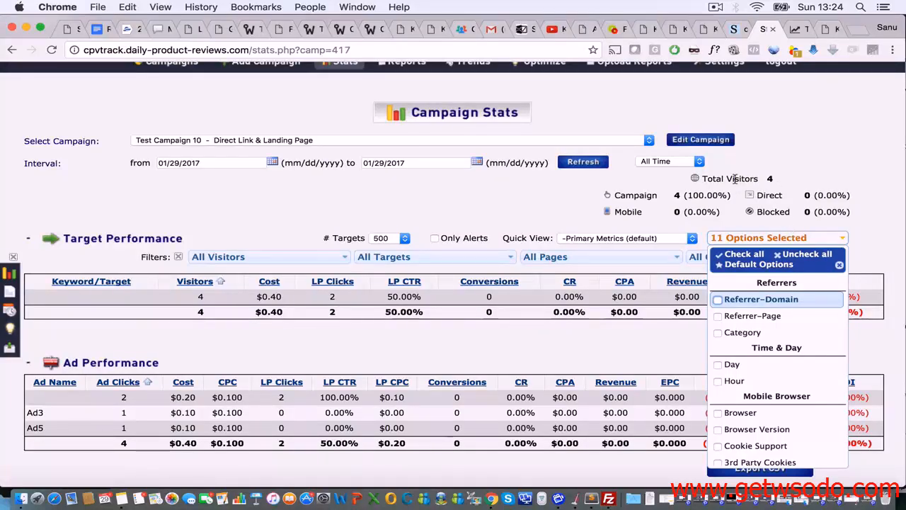
{"action": "left_click", "coordinate": [795, 29]}
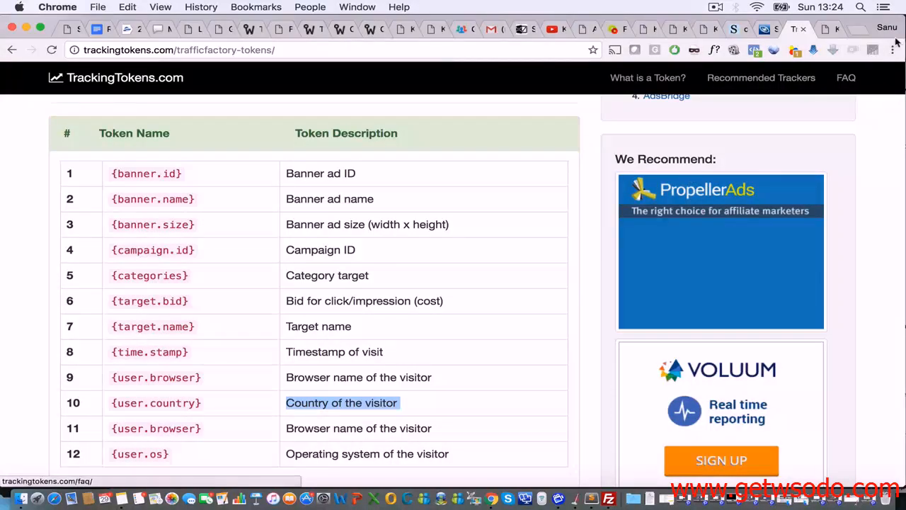
Step: Check the Test Campaign 10 edit page, and look over the TrafficFactory token names and descriptions
{"action": "left_click", "coordinate": [775, 30]}
{"action": "left_click", "coordinate": [701, 139]}
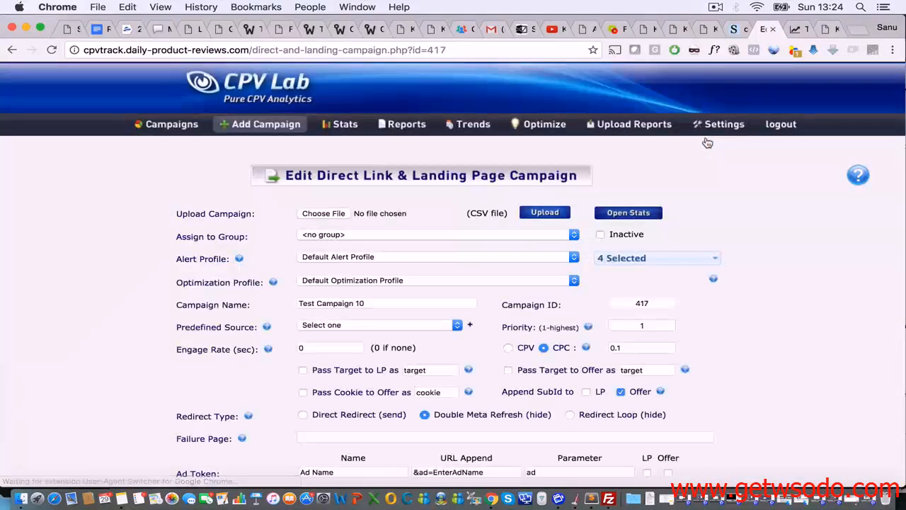
{"action": "scroll", "coordinate": [708, 143], "scroll_direction": "down", "scroll_amount": 5}
{"action": "left_click", "coordinate": [800, 28]}
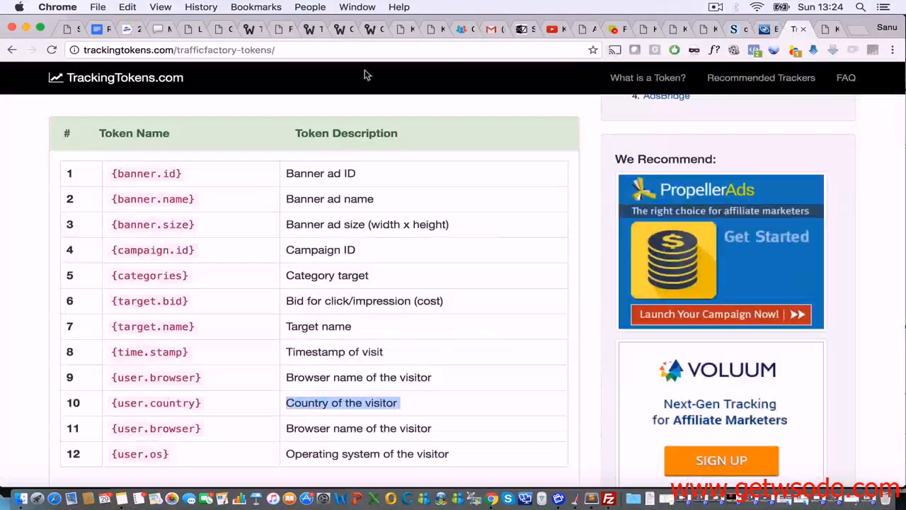
{"action": "scroll", "coordinate": [407, 187], "scroll_direction": "up", "scroll_amount": 4}
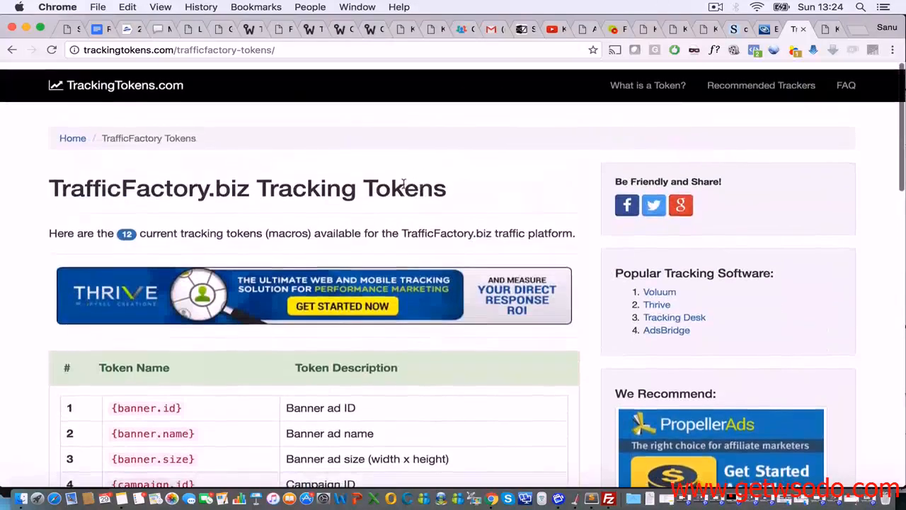
{"action": "scroll", "coordinate": [384, 170], "scroll_direction": "down", "scroll_amount": 3}
{"action": "scroll", "coordinate": [281, 290], "scroll_direction": "down", "scroll_amount": 3}
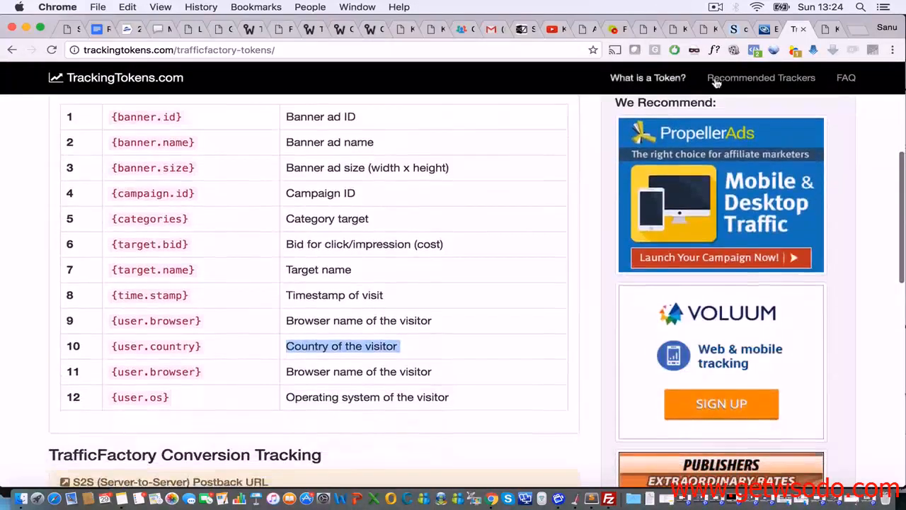
Step: Enable Capture Extra Tokens on the Test Campaign 10 edit page and add rows for Extra Token 2 and Extra Token 3
{"action": "left_click", "coordinate": [763, 29]}
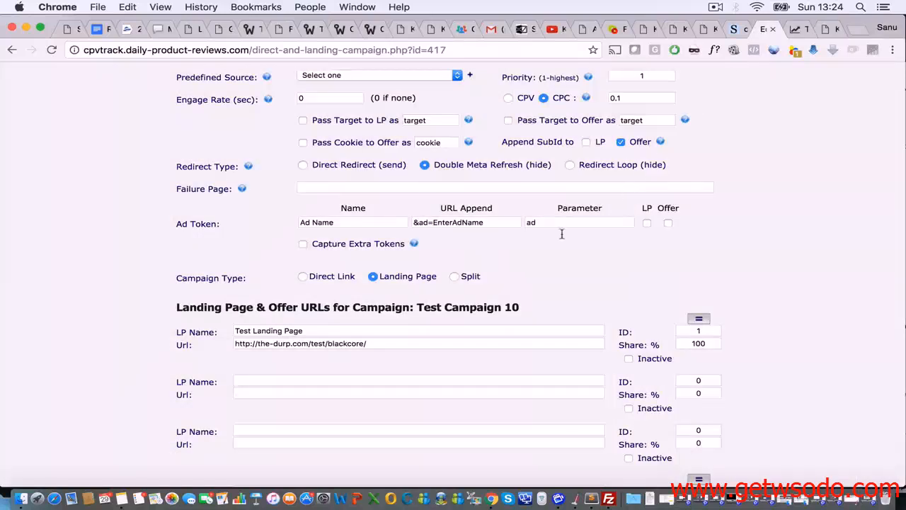
{"action": "left_click", "coordinate": [303, 245]}
{"action": "left_click", "coordinate": [258, 281]}
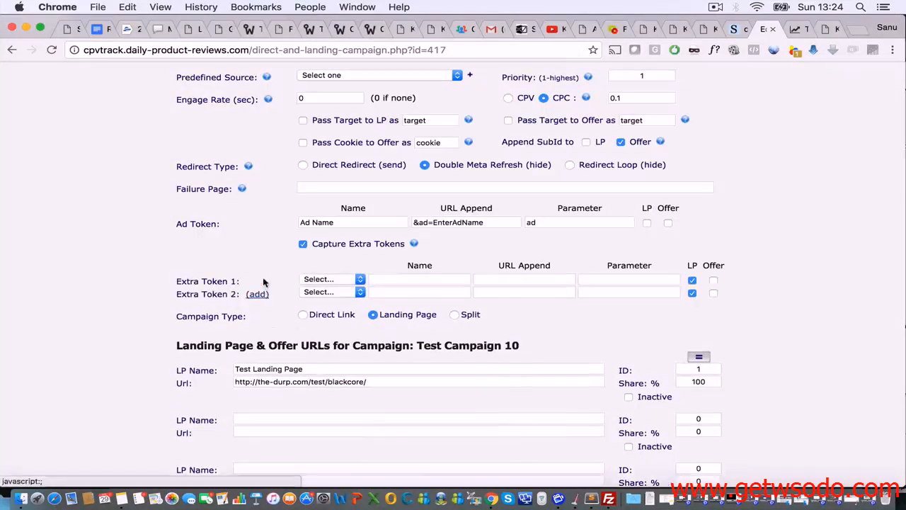
{"action": "left_click", "coordinate": [258, 294]}
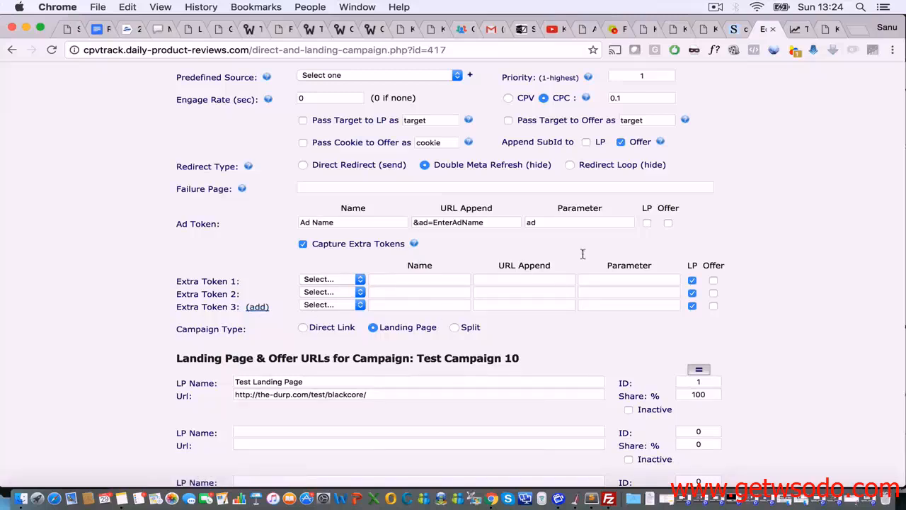
Step: Copy the {categories} token from the TrafficFactory token list
{"action": "left_click", "coordinate": [400, 282]}
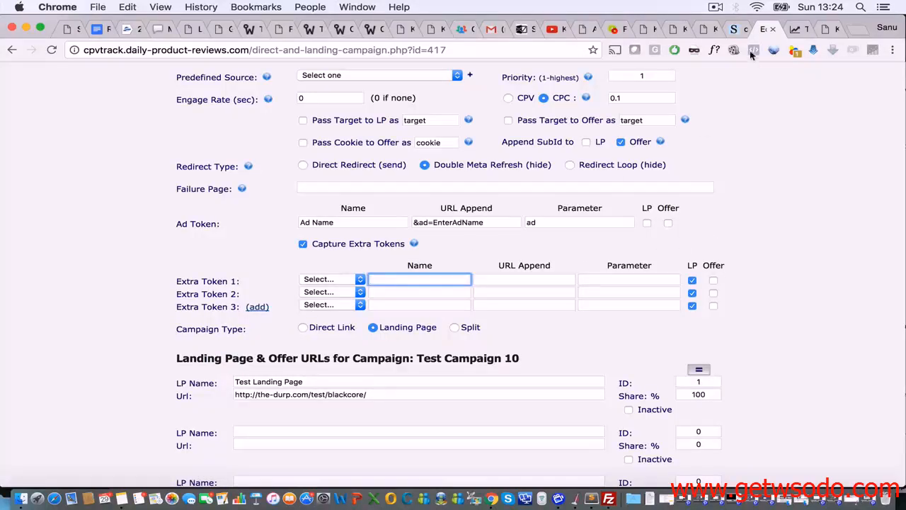
{"action": "left_click", "coordinate": [806, 28]}
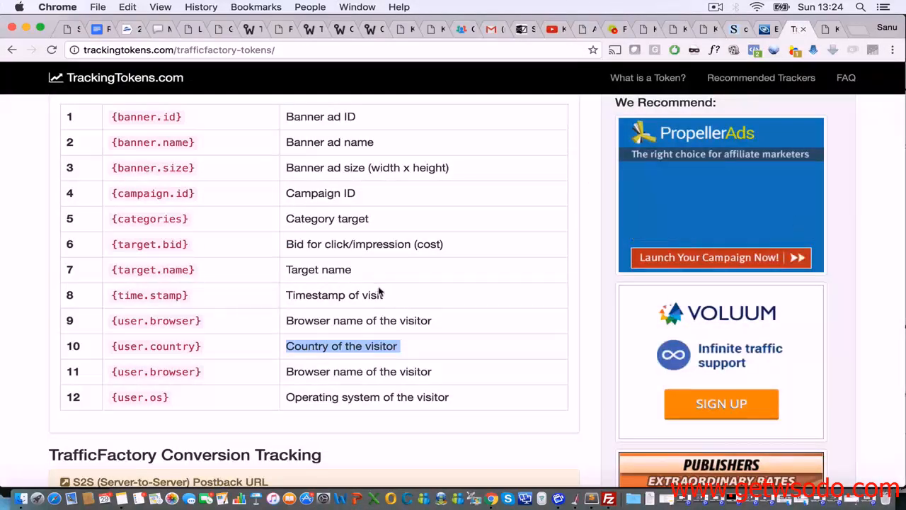
{"action": "scroll", "coordinate": [304, 304], "scroll_direction": "up", "scroll_amount": 2}
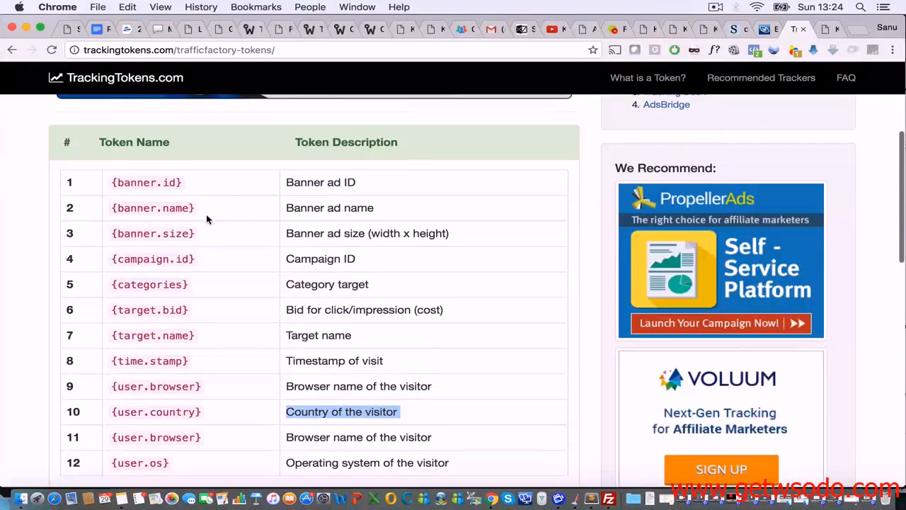
{"action": "scroll", "coordinate": [205, 220], "scroll_direction": "down", "scroll_amount": 1}
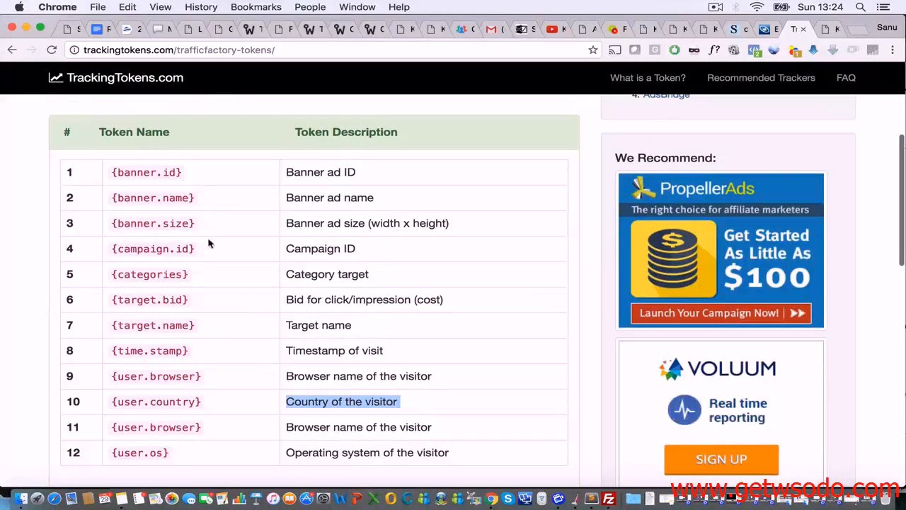
{"action": "scroll", "coordinate": [212, 254], "scroll_direction": "down", "scroll_amount": 1}
{"action": "left_click_drag", "start_coordinate": [198, 249], "coordinate": [112, 247]}
{"action": "key", "text": "super+c"}
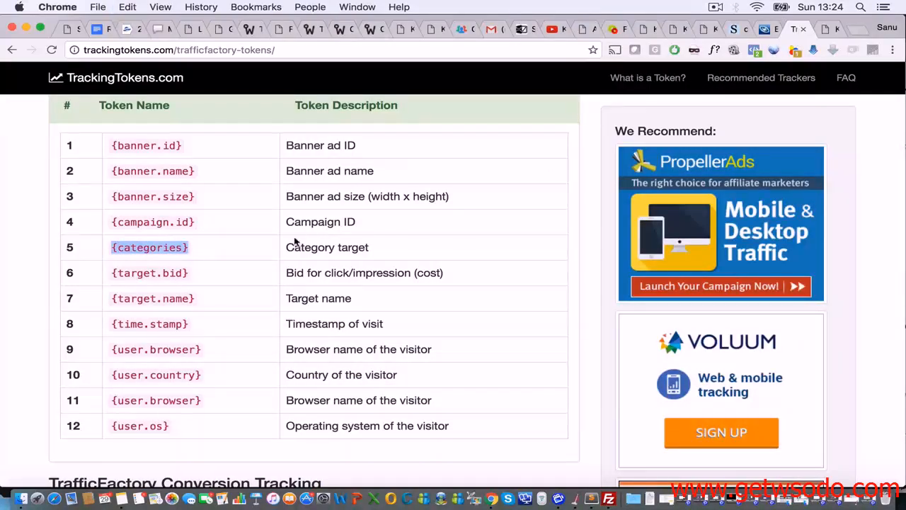
Step: In the campaign's edit page, name Extra Token 1 Category and set its URL Append to &cat={categories}
{"action": "key", "text": "ctrl+shift+Tab"}
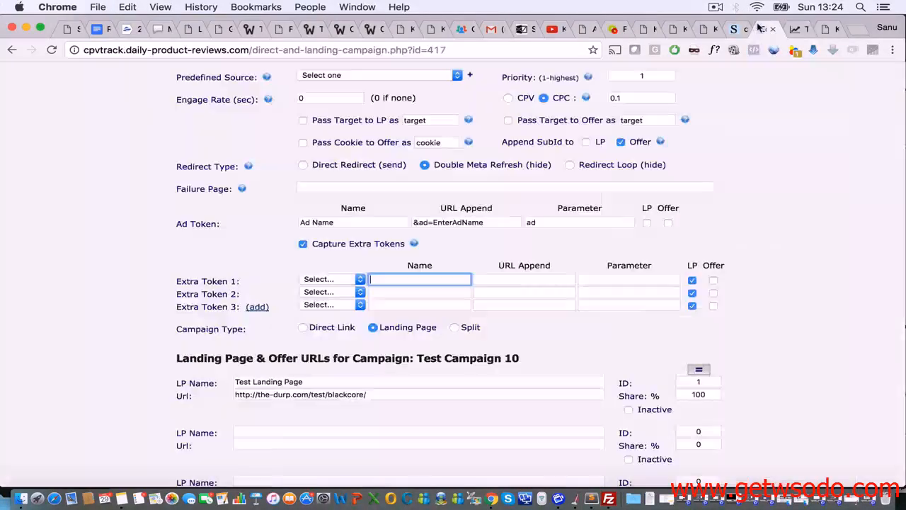
{"action": "type", "text": "Catego"}
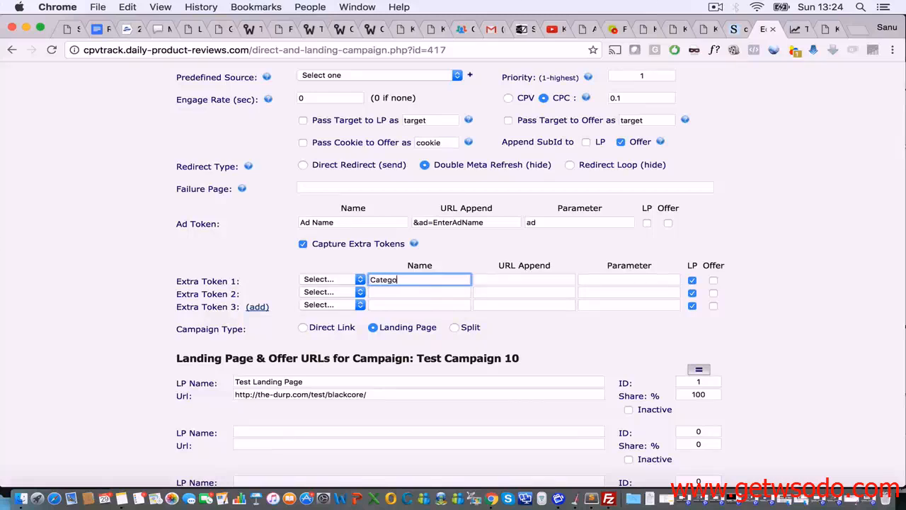
{"action": "type", "text": "ry"}
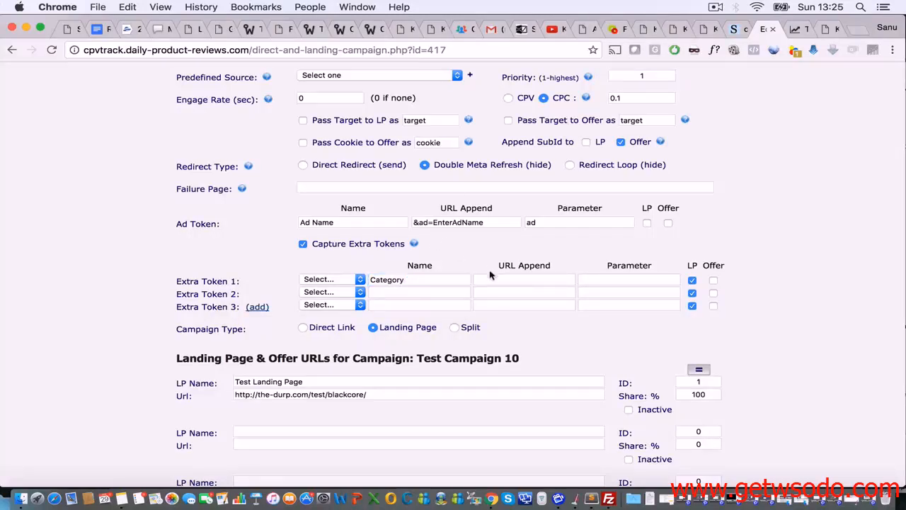
{"action": "left_click", "coordinate": [492, 280]}
{"action": "type", "text": "&"}
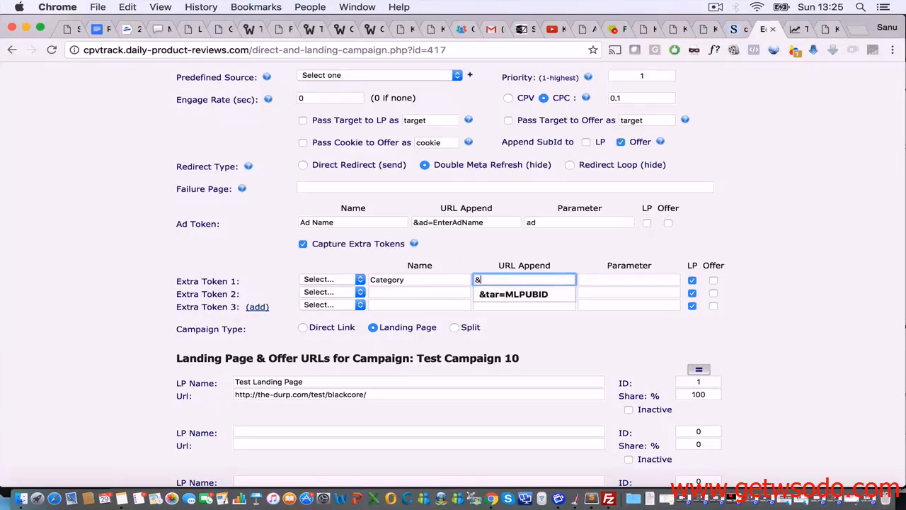
{"action": "type", "text": "cat"}
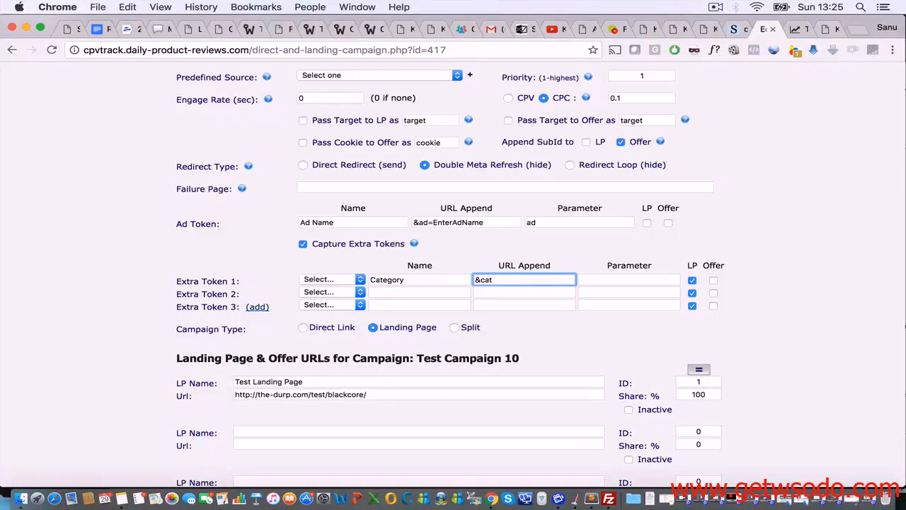
{"action": "type", "text": "="}
{"action": "key", "text": "super+v"}
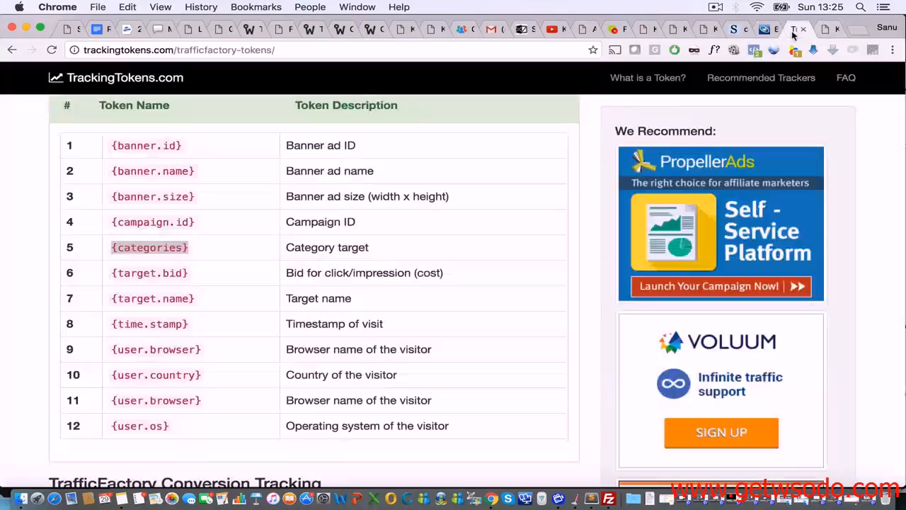
Step: Recheck the category token in the TrafficFactory list, and set Extra Token 1's Parameter to cat, copied from its URL Append
{"action": "left_click", "coordinate": [807, 29]}
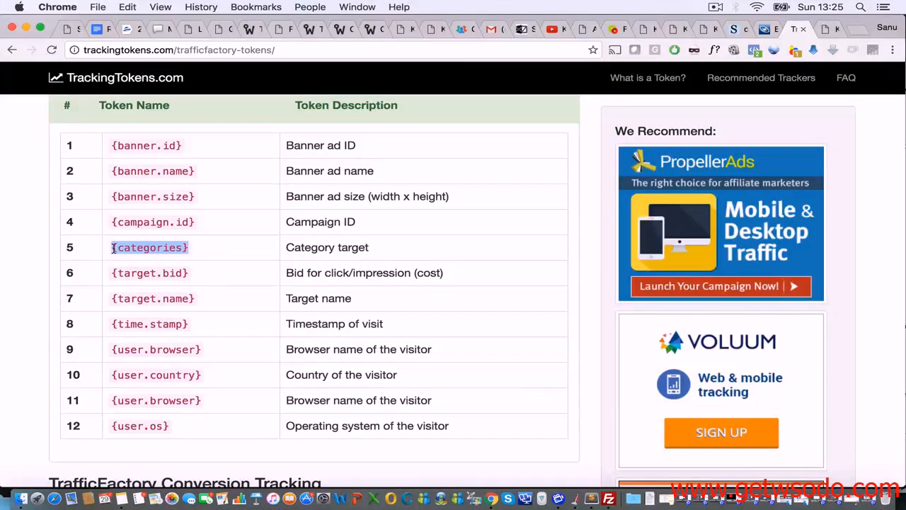
{"action": "left_click", "coordinate": [777, 29]}
{"action": "left_click", "coordinate": [632, 279]}
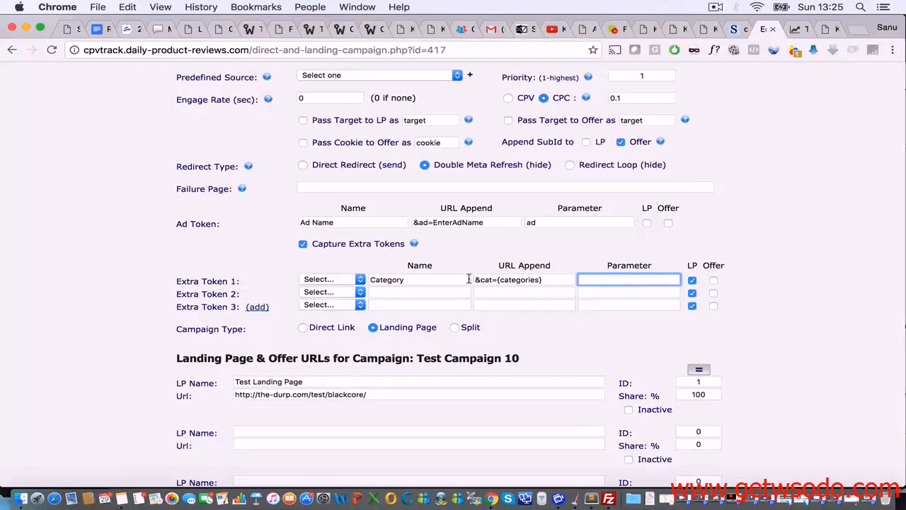
{"action": "left_click", "coordinate": [490, 280]}
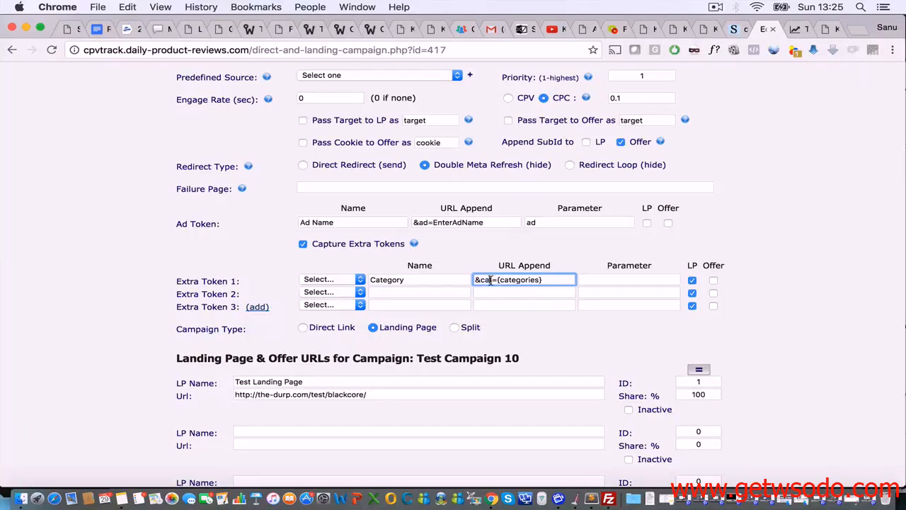
{"action": "key", "text": "super+c"}
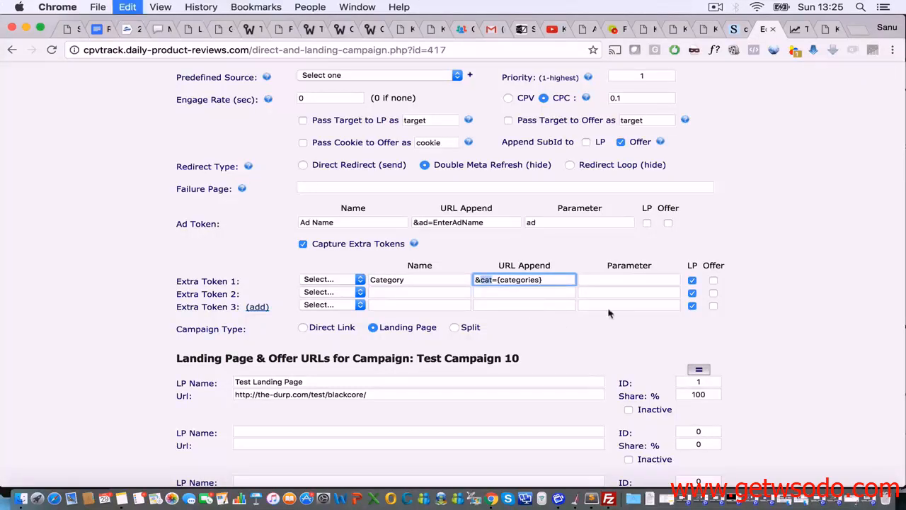
{"action": "left_click", "coordinate": [624, 280]}
{"action": "key", "text": "super+v"}
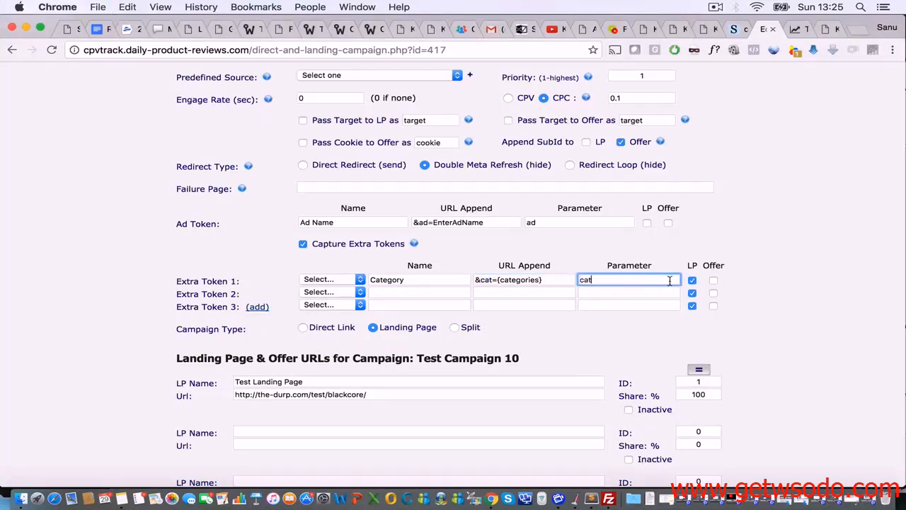
Step: Copy the {target.name} token from the TrafficFactory token list for Extra Token 2
{"action": "left_click", "coordinate": [409, 293]}
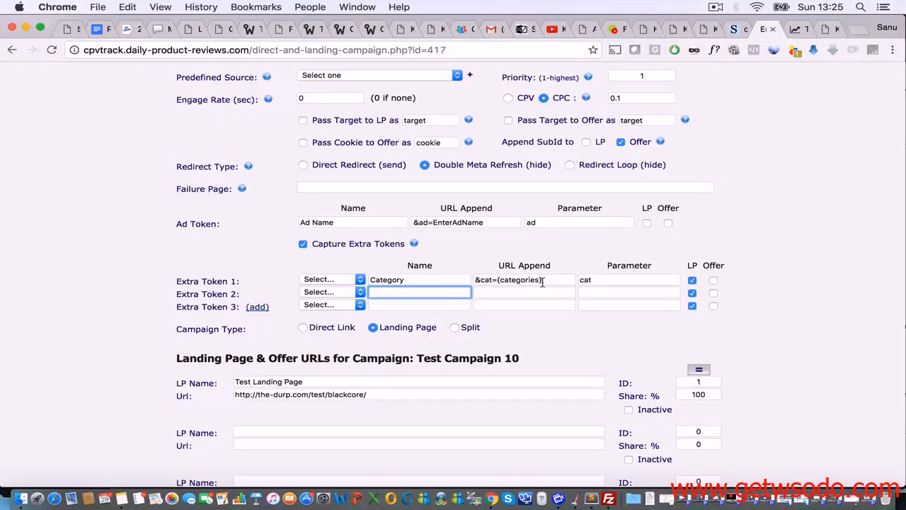
{"action": "left_click", "coordinate": [493, 279]}
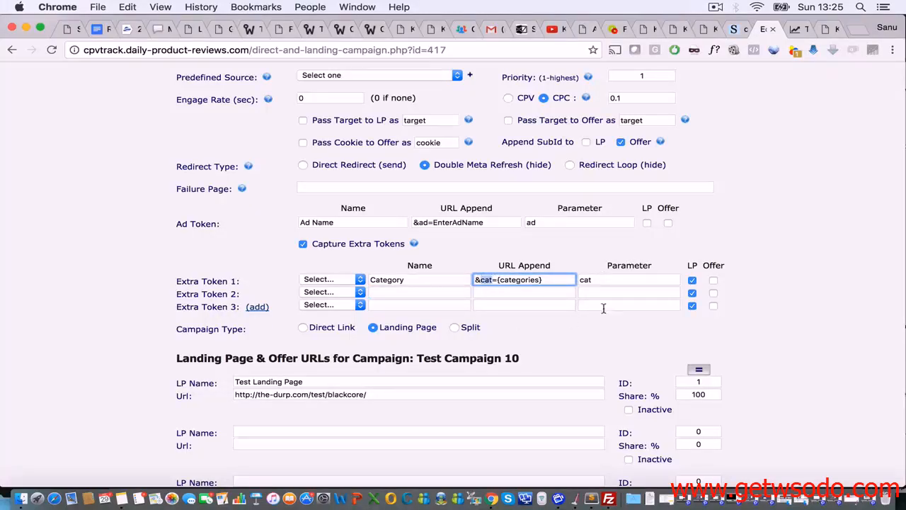
{"action": "left_click", "coordinate": [791, 29]}
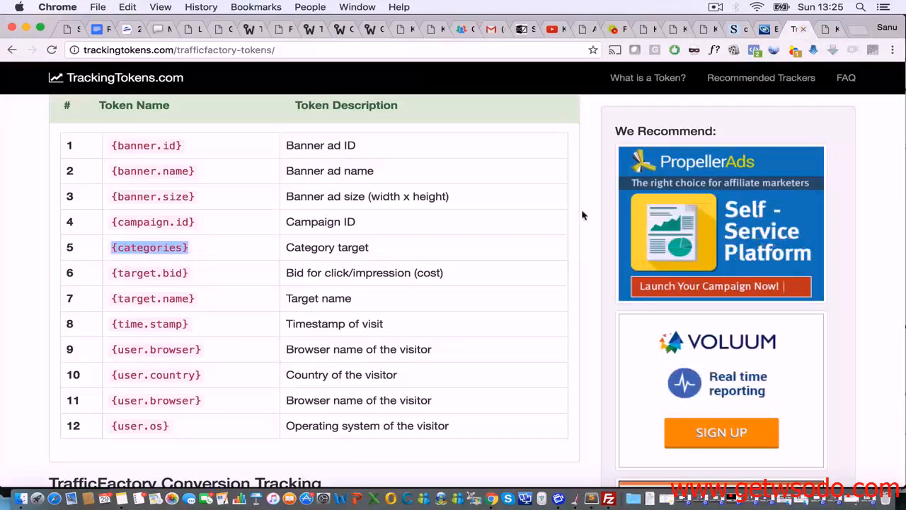
{"action": "scroll", "coordinate": [241, 321], "scroll_direction": "down", "scroll_amount": 1}
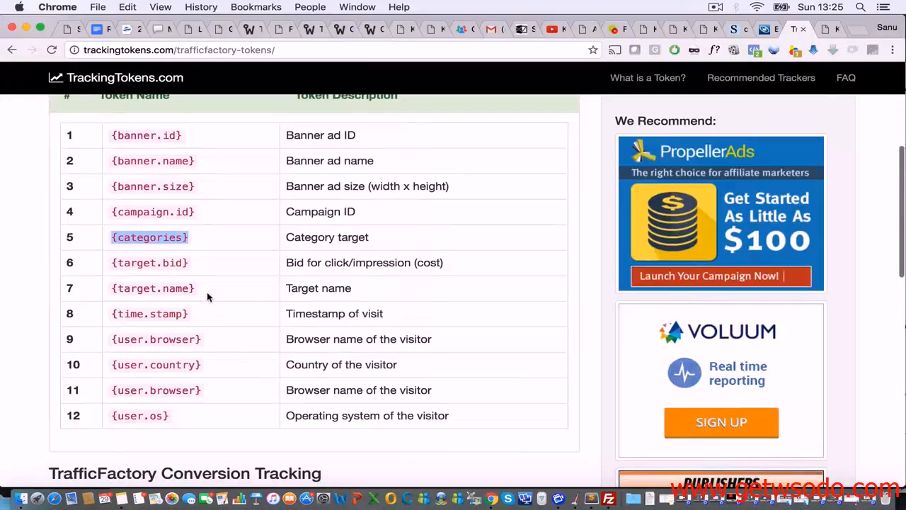
{"action": "left_click_drag", "start_coordinate": [196, 289], "coordinate": [109, 289]}
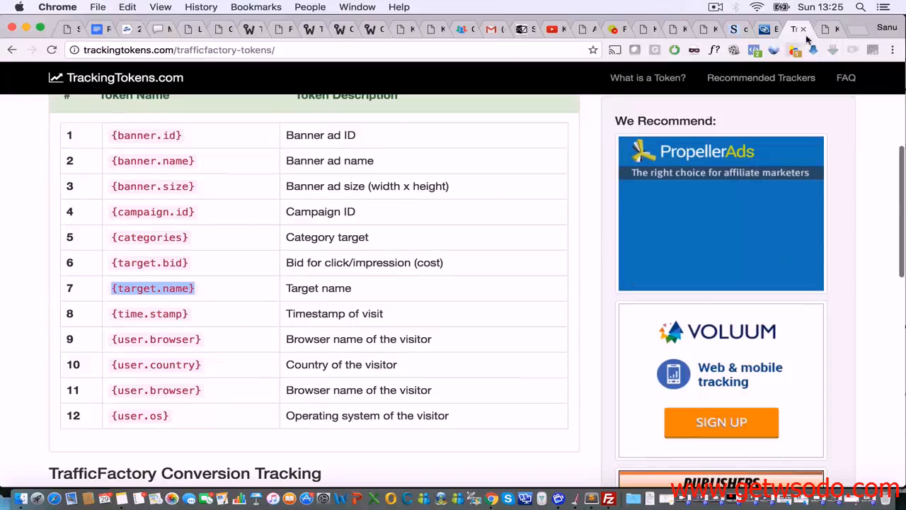
Step: In the campaign's edit page, fill Extra Token 2 with the name Target Name, URL Append &target={target.name} and Parameter target
{"action": "left_click", "coordinate": [768, 29]}
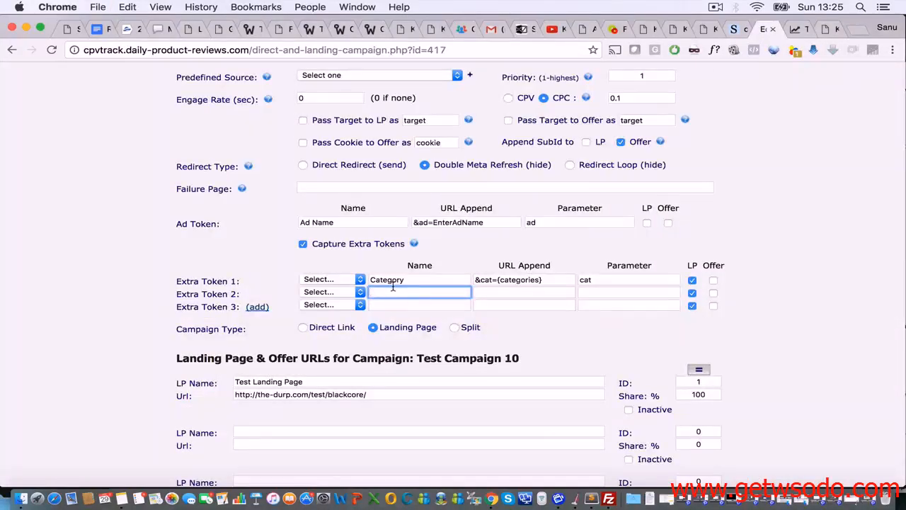
{"action": "left_click", "coordinate": [495, 292]}
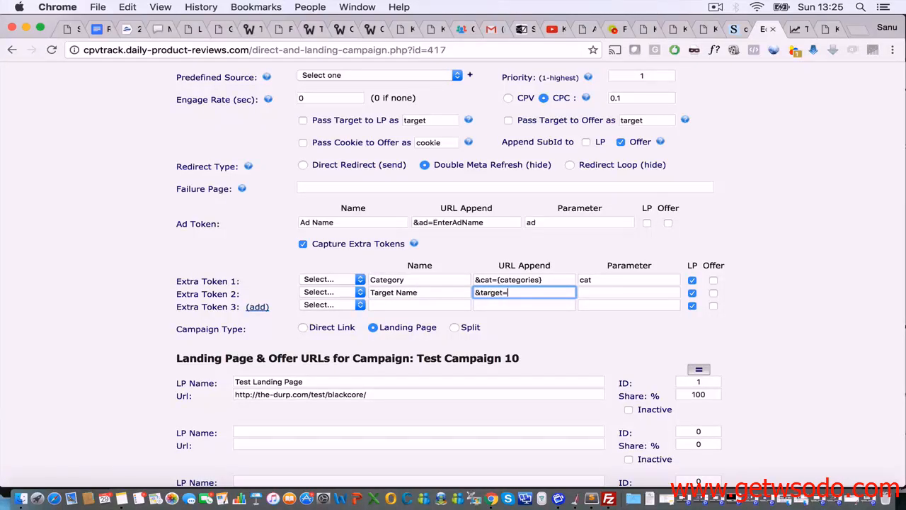
{"action": "type", "text": "&target="}
{"action": "key", "text": "super+v"}
{"action": "left_click", "coordinate": [600, 293]}
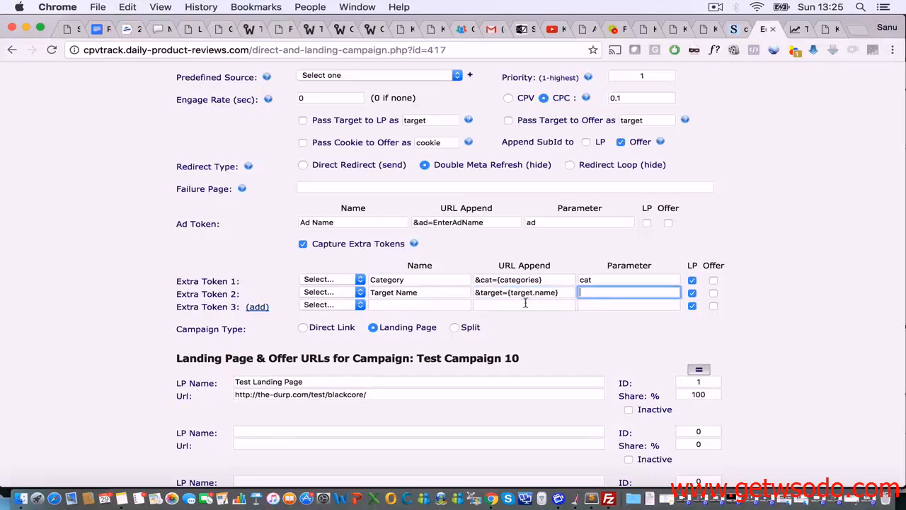
{"action": "left_click_drag", "start_coordinate": [502, 292], "coordinate": [476, 292]}
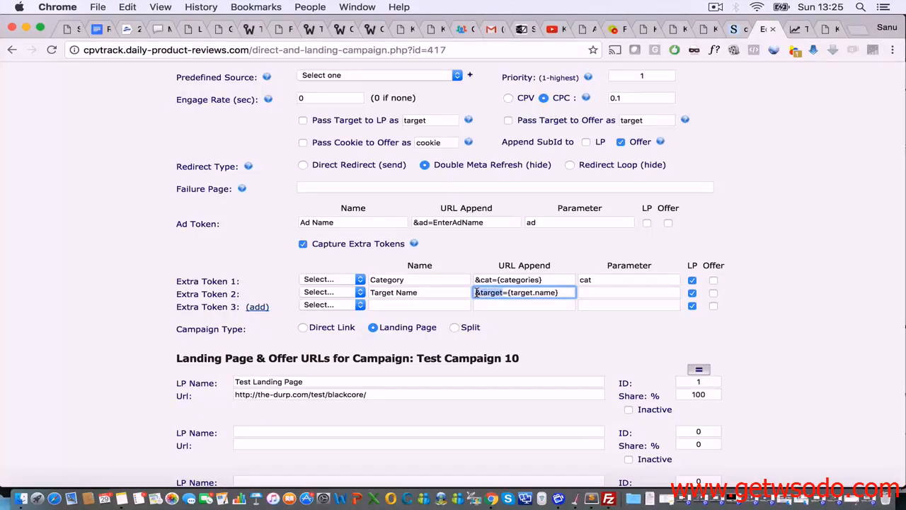
{"action": "left_click", "coordinate": [614, 292]}
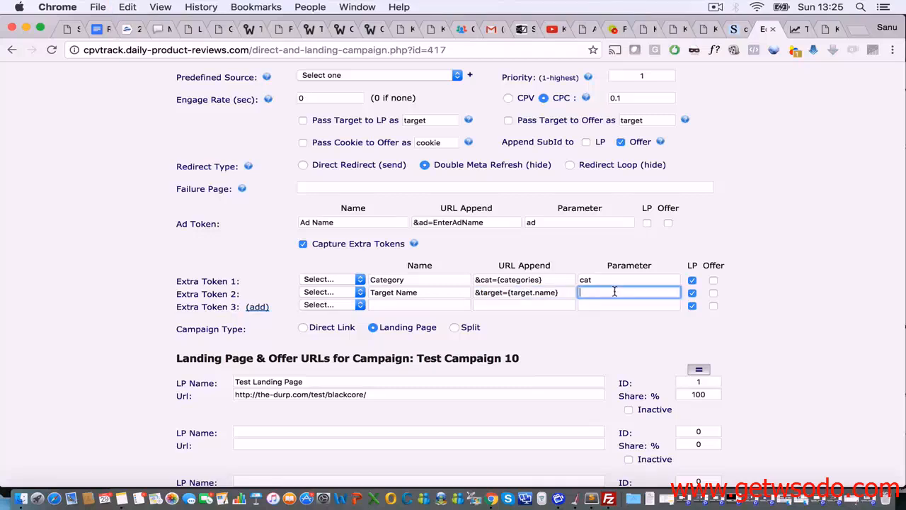
{"action": "key", "text": "ctrl+v"}
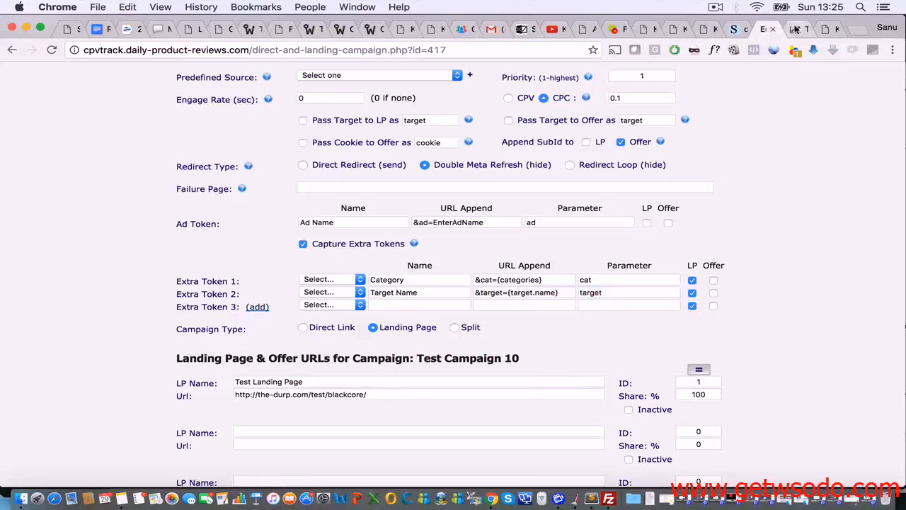
Step: Copy the {user.country} token from the TrafficFactory token list for Extra Token 3
{"action": "left_click", "coordinate": [797, 29]}
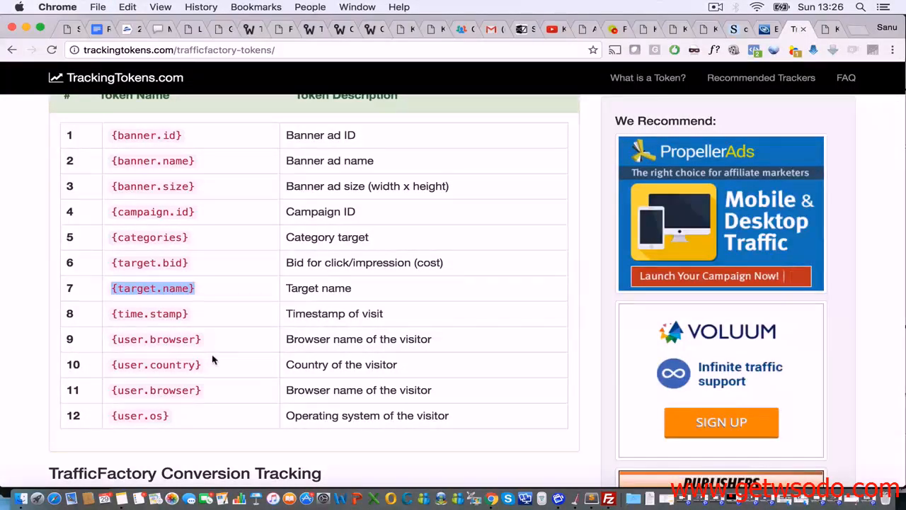
{"action": "left_click_drag", "start_coordinate": [214, 369], "coordinate": [112, 367]}
{"action": "key", "text": "super+c"}
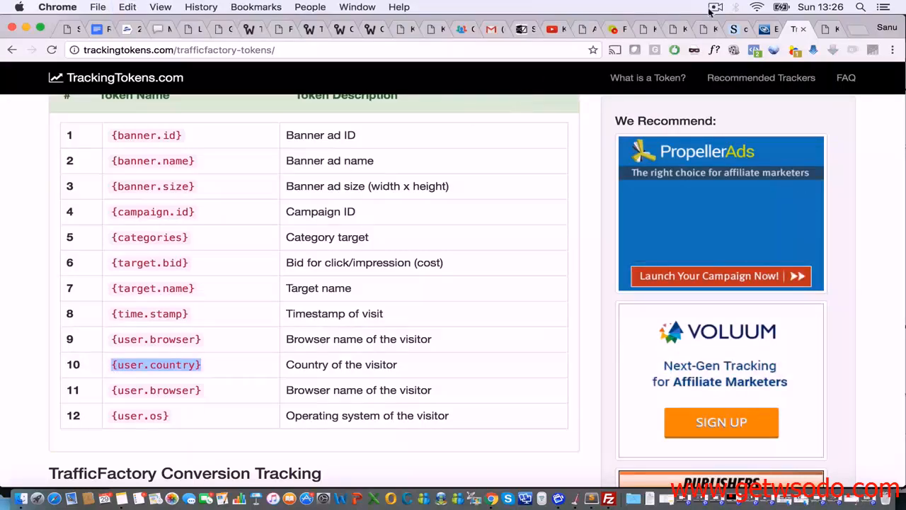
Step: In the campaign's edit page, fill Extra Token 3 with the name Country, URL Append &count={user.country} and Parameter count
{"action": "left_click", "coordinate": [766, 29]}
{"action": "left_click", "coordinate": [388, 304]}
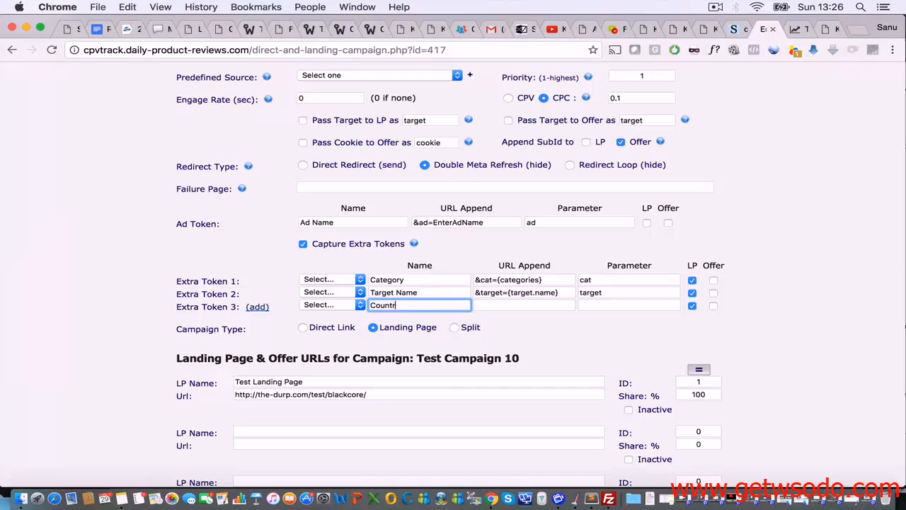
{"action": "left_click", "coordinate": [490, 306]}
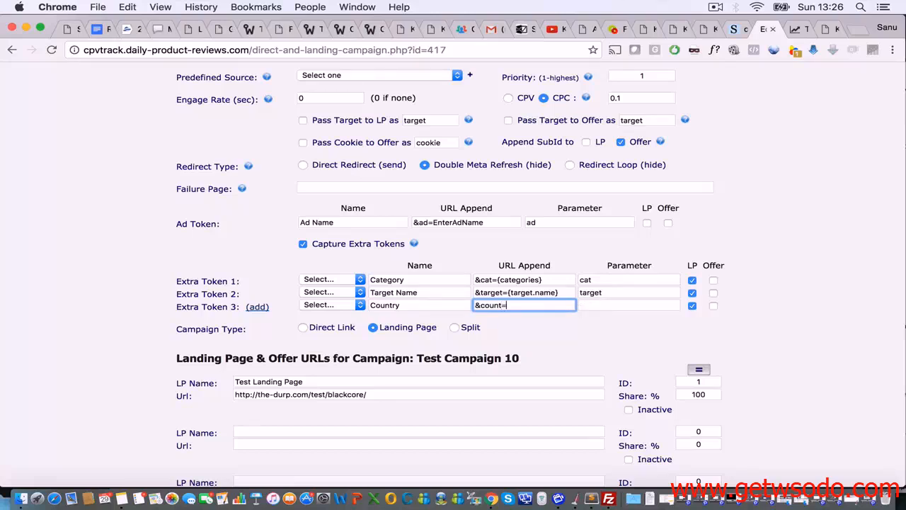
{"action": "key", "text": "super+v"}
{"action": "left_click", "coordinate": [606, 309]}
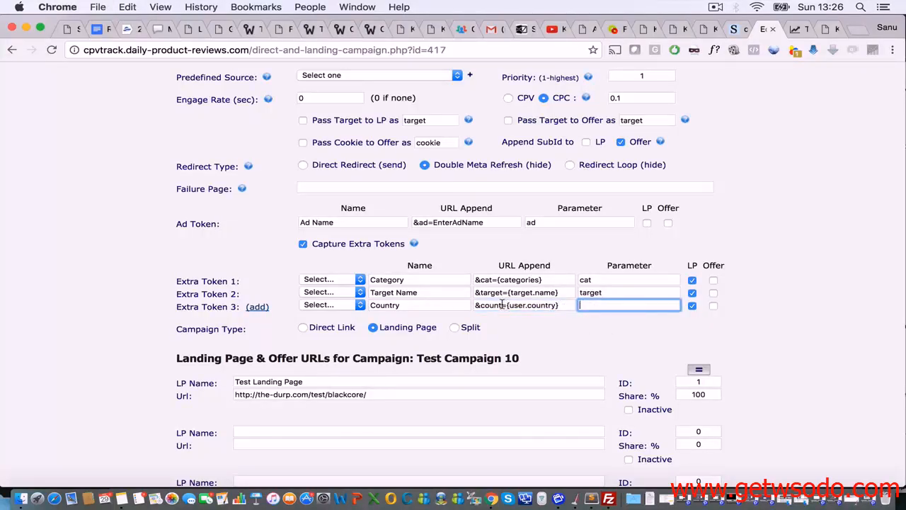
{"action": "left_click_drag", "start_coordinate": [501, 305], "coordinate": [479, 304]}
{"action": "key", "text": "super+c"}
{"action": "left_click", "coordinate": [665, 304]}
{"action": "key", "text": "super+v"}
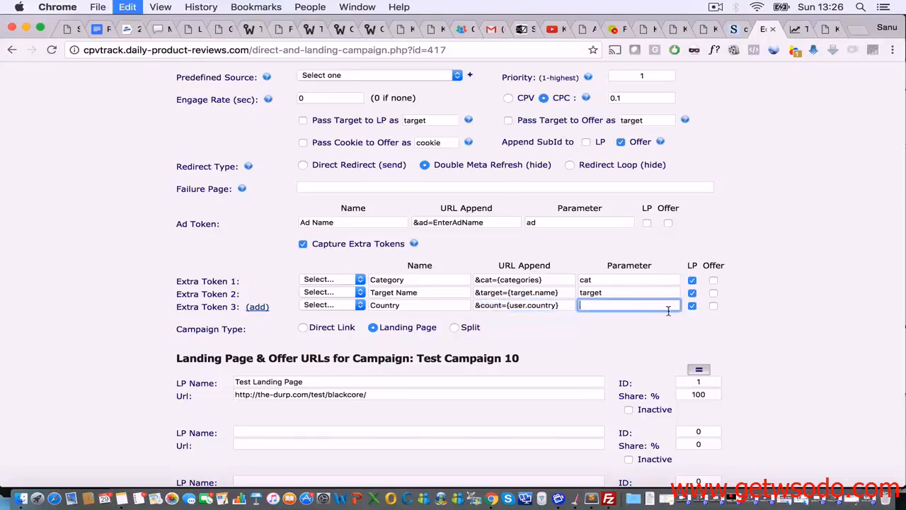
Step: Save Test Campaign 10 and inspect the extra tokens appended to its Campaign URL
{"action": "scroll", "coordinate": [770, 338], "scroll_direction": "down", "scroll_amount": 5}
{"action": "scroll", "coordinate": [770, 337], "scroll_direction": "down", "scroll_amount": 3}
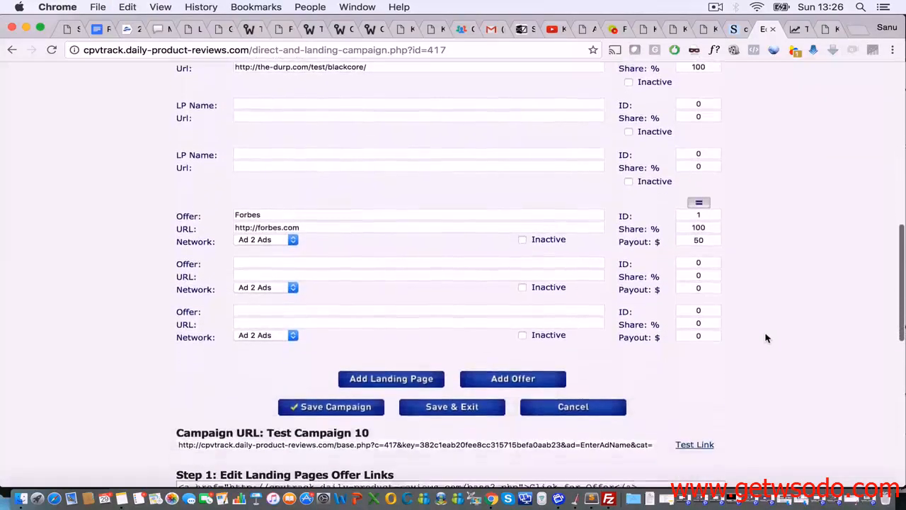
{"action": "left_click", "coordinate": [351, 404]}
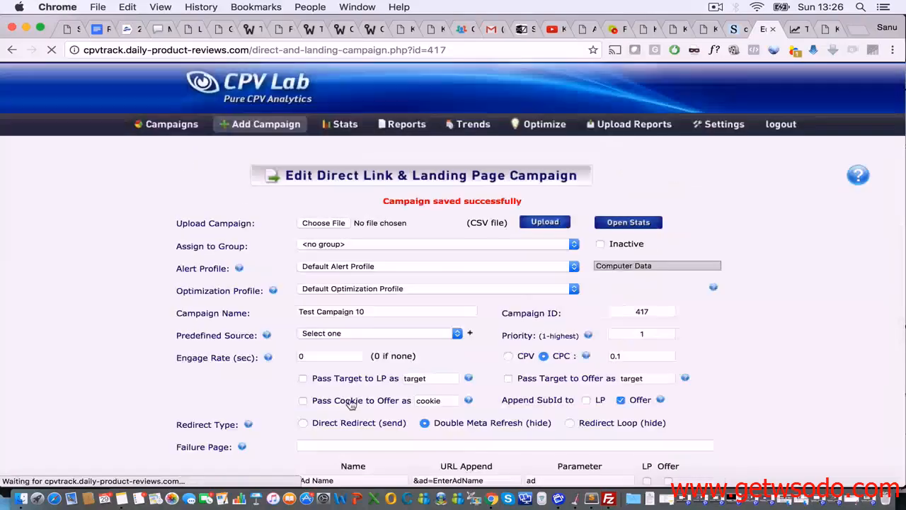
{"action": "scroll", "coordinate": [565, 430], "scroll_direction": "down", "scroll_amount": 9}
{"action": "scroll", "coordinate": [565, 430], "scroll_direction": "down", "scroll_amount": 6}
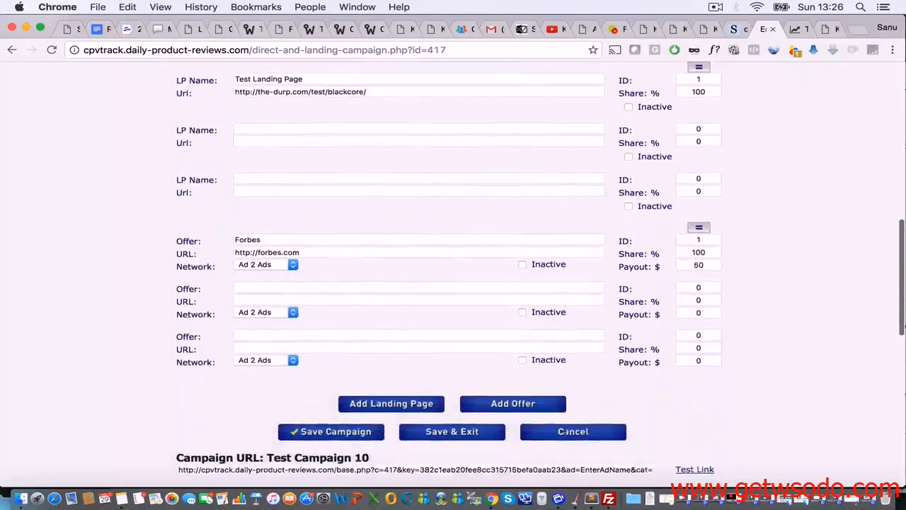
{"action": "left_click_drag", "start_coordinate": [633, 388], "coordinate": [655, 387]}
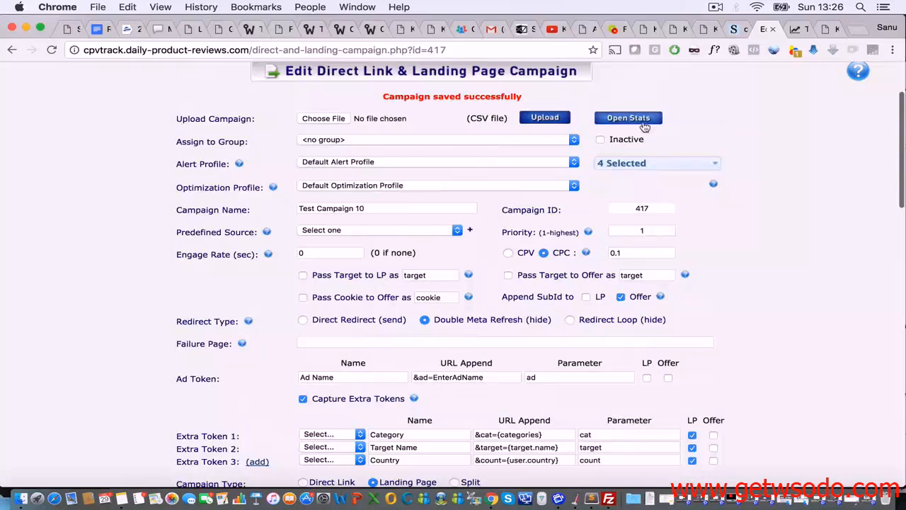
Step: Open the campaign's stats and check the Target Performance column options for the Category, Target Name and Country custom tokens
{"action": "left_click", "coordinate": [641, 119]}
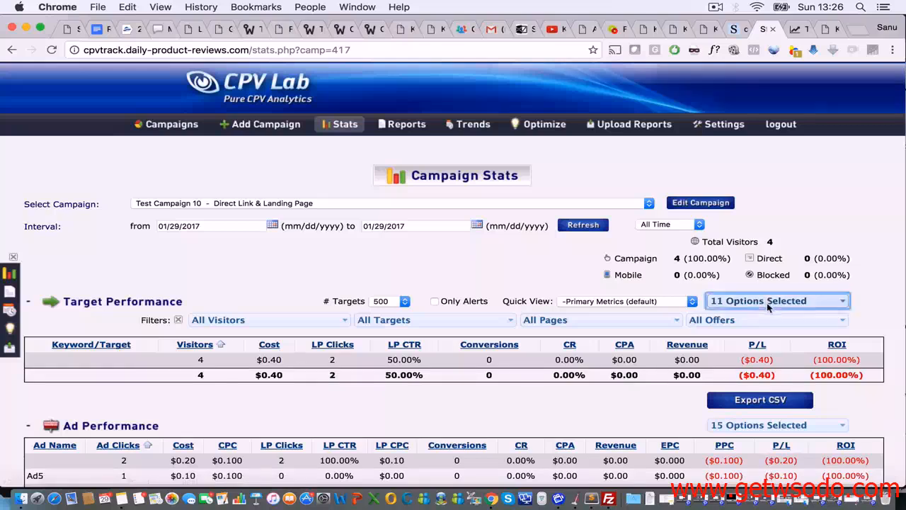
{"action": "left_click", "coordinate": [767, 303]}
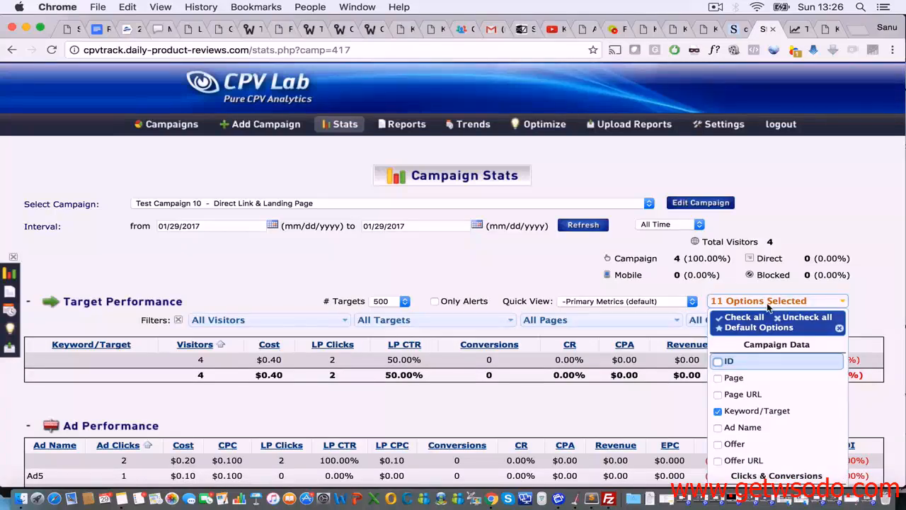
{"action": "scroll", "coordinate": [764, 313], "scroll_direction": "down", "scroll_amount": 1}
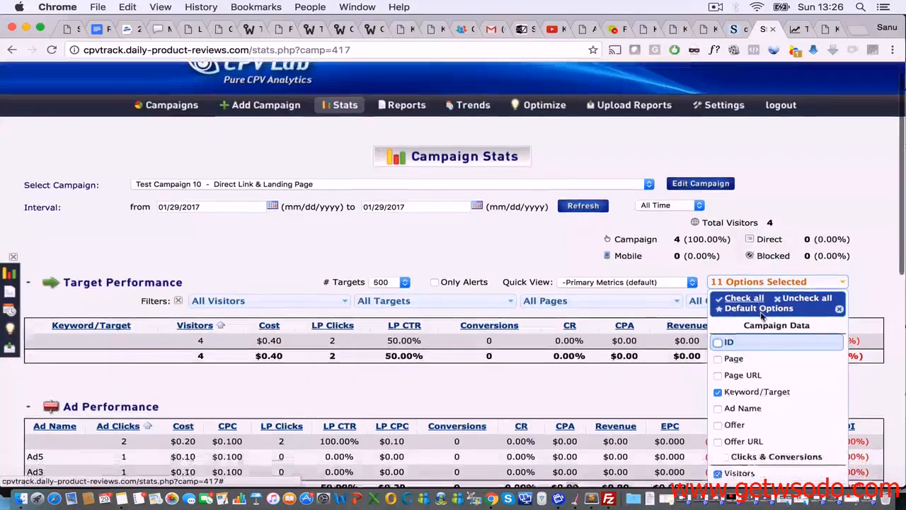
{"action": "scroll", "coordinate": [763, 315], "scroll_direction": "down", "scroll_amount": 6}
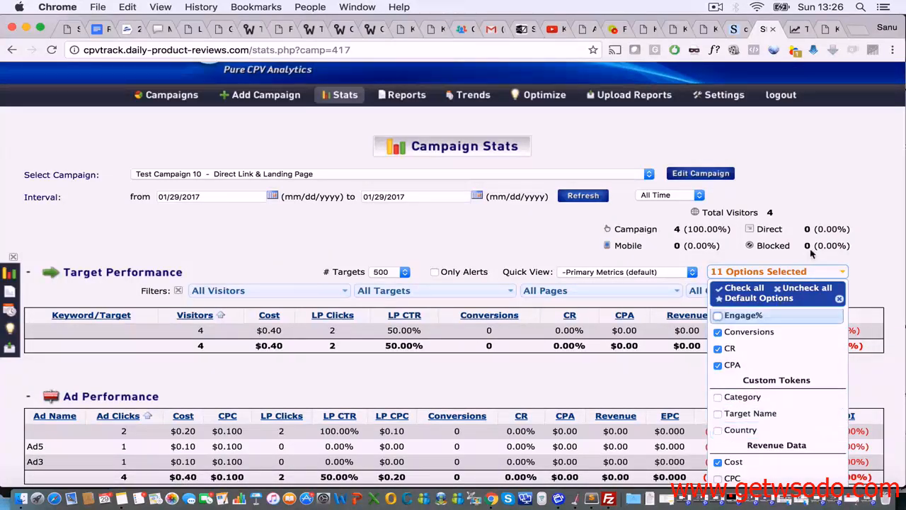
Step: Return to the campaign's edit page and add a second landing page named Landing Page 2, using the first landing page's URL
{"action": "left_click", "coordinate": [717, 177]}
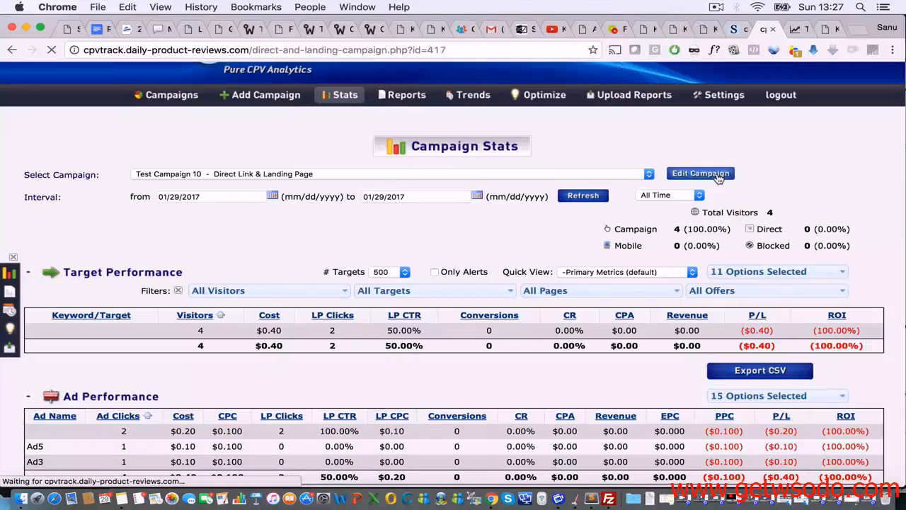
{"action": "scroll", "coordinate": [719, 178], "scroll_direction": "down", "scroll_amount": 15}
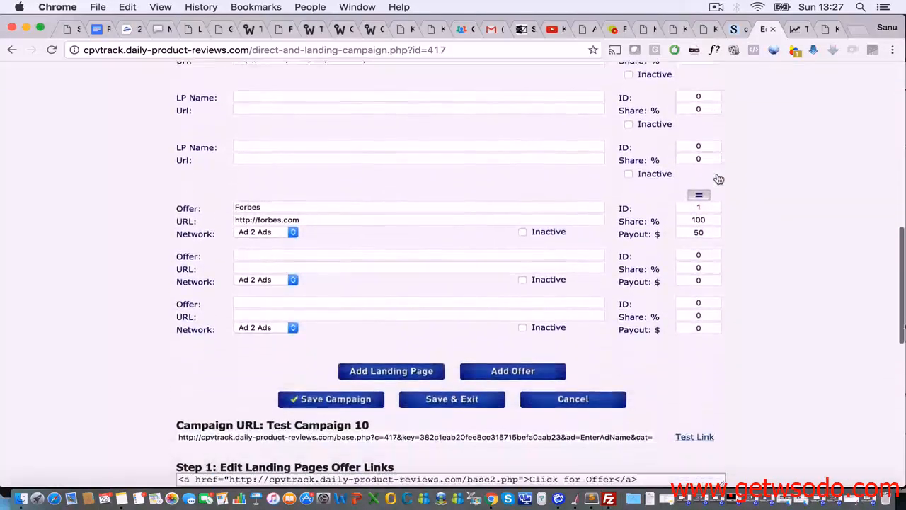
{"action": "scroll", "coordinate": [718, 178], "scroll_direction": "down", "scroll_amount": 1}
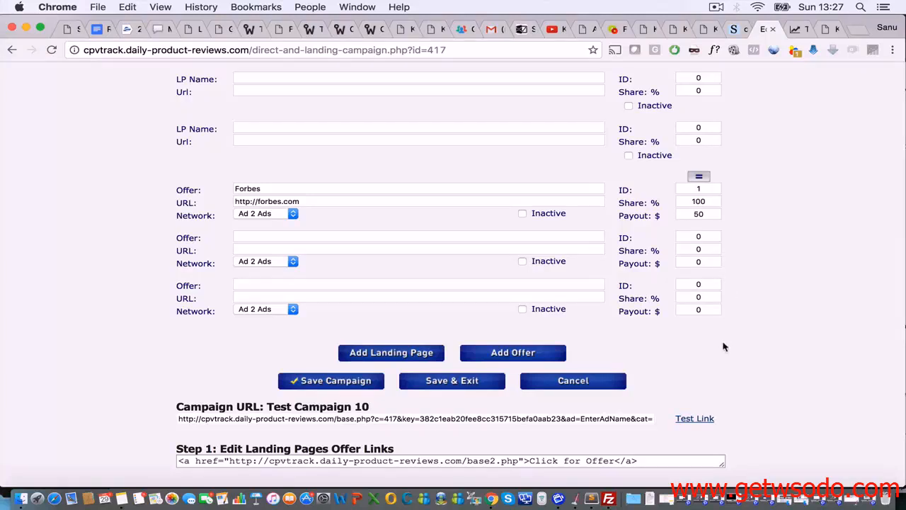
{"action": "scroll", "coordinate": [724, 347], "scroll_direction": "up", "scroll_amount": 8}
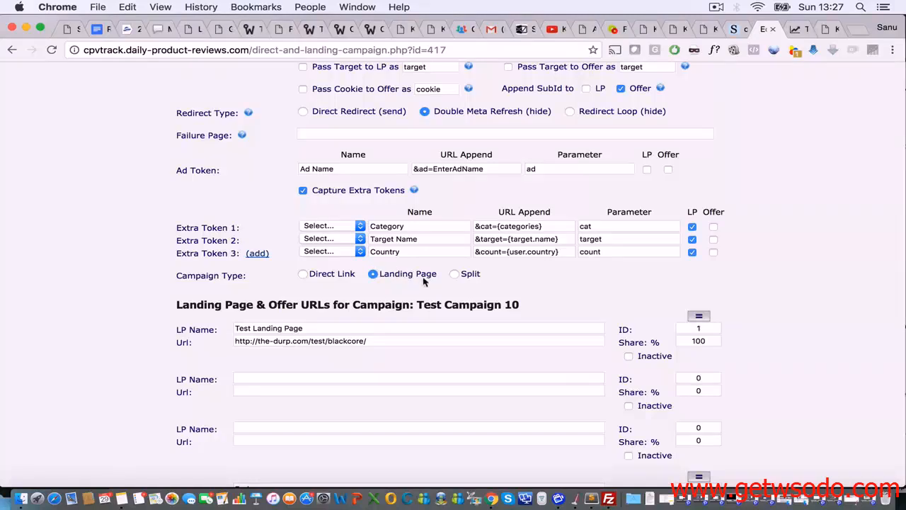
{"action": "scroll", "coordinate": [407, 289], "scroll_direction": "down", "scroll_amount": 3}
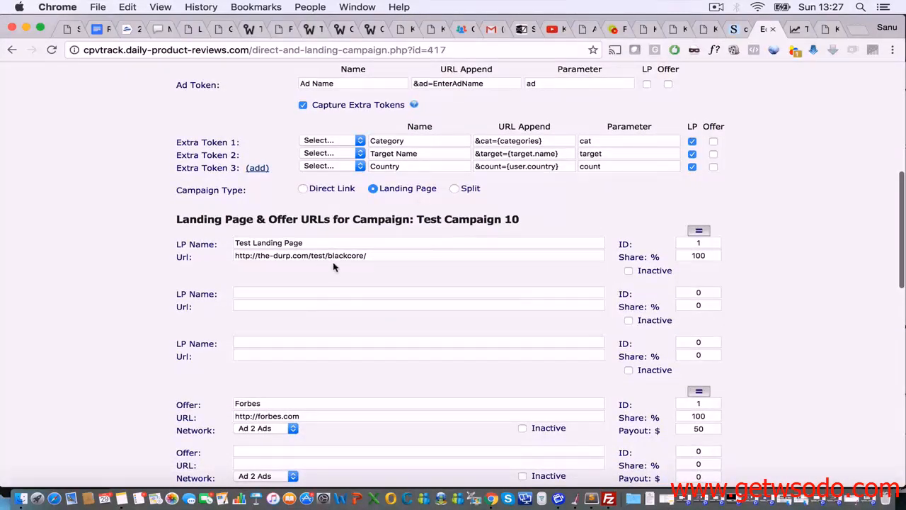
{"action": "triple_click", "coordinate": [307, 256]}
{"action": "key", "text": "super+c"}
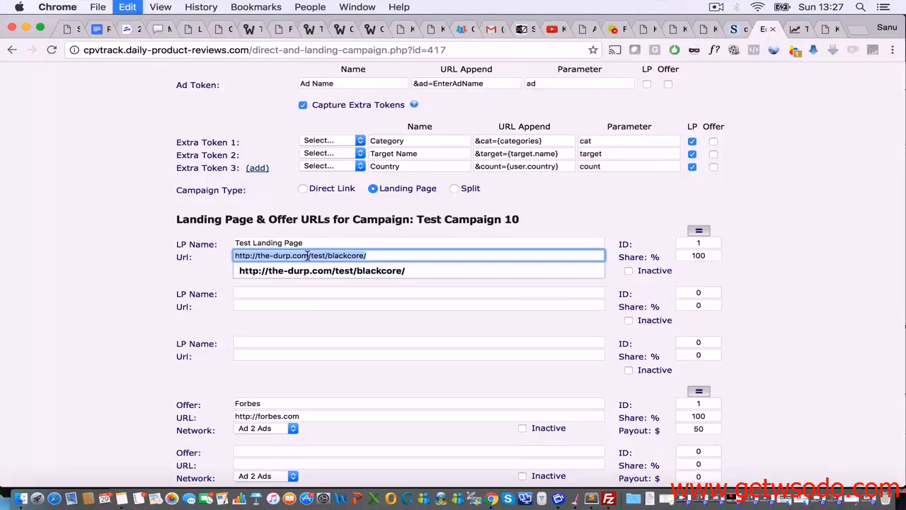
{"action": "left_click", "coordinate": [295, 304]}
{"action": "left_click", "coordinate": [290, 294]}
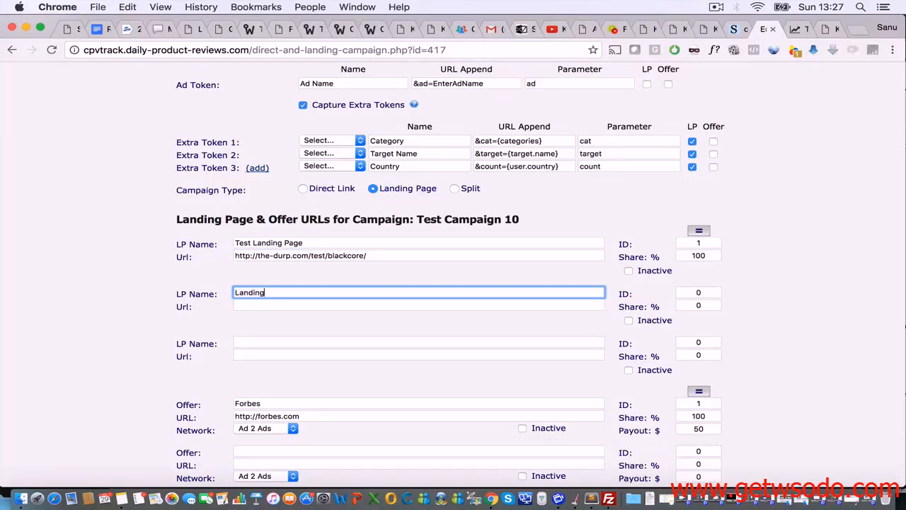
{"action": "left_click", "coordinate": [329, 305]}
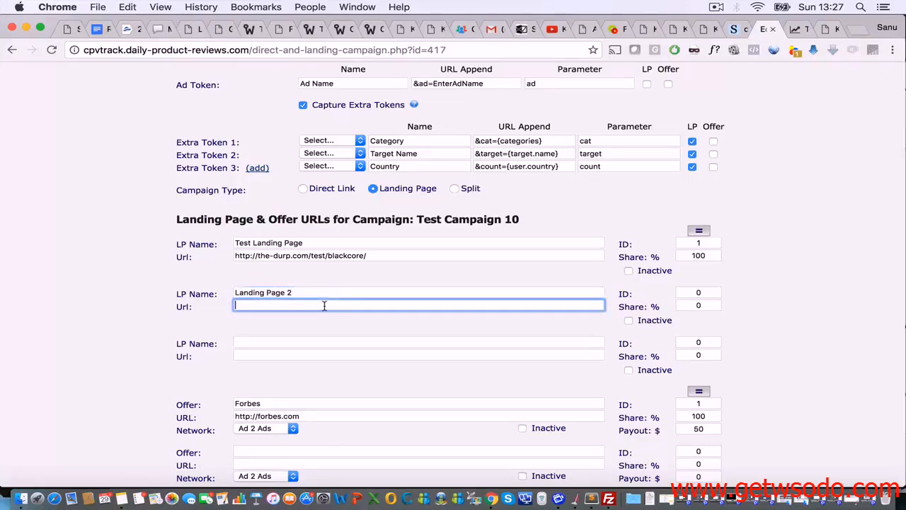
{"action": "key", "text": "super+v"}
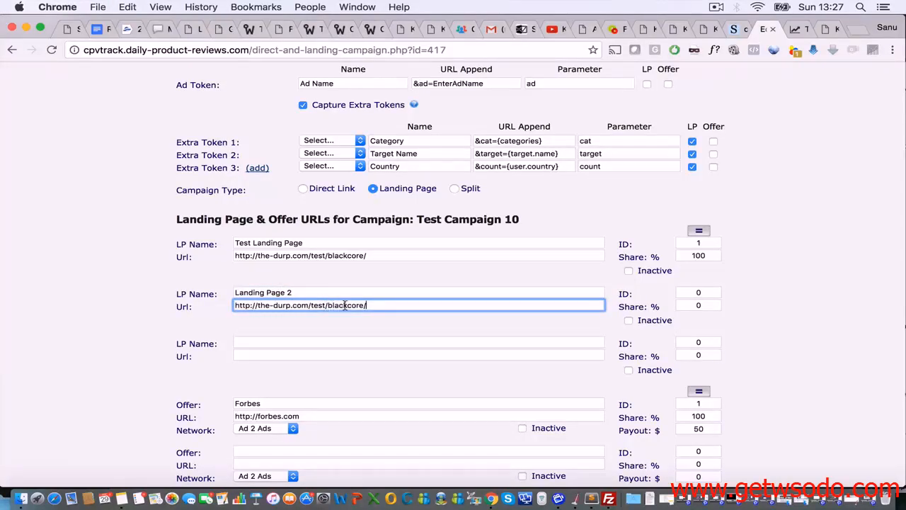
{"action": "triple_click", "coordinate": [358, 305]}
{"action": "left_click_drag", "start_coordinate": [311, 305], "coordinate": [367, 305]}
{"action": "key", "text": "BackSpace"}
{"action": "type", "text": "landingpage2"}
{"action": "left_click", "coordinate": [737, 286]}
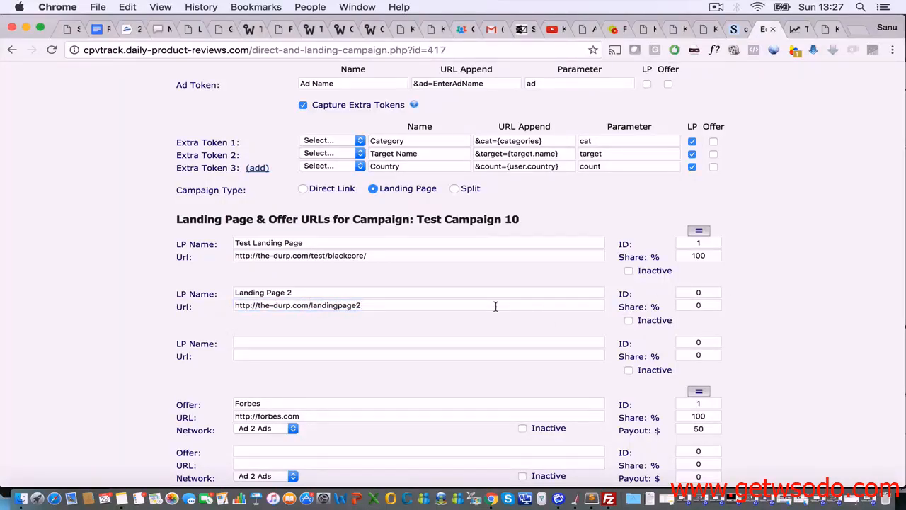
Step: Set Landing Page 2's ID to 2 and distribute the traffic share equally between the two landing pages
{"action": "left_click", "coordinate": [701, 292]}
{"action": "key", "text": "BackSpace"}
{"action": "type", "text": "2"}
{"action": "left_click", "coordinate": [752, 287]}
{"action": "left_click", "coordinate": [700, 233]}
Step: Set the traffic share to 75% for Test Landing Page and 25% for Landing Page 2
{"action": "double_click", "coordinate": [698, 257]}
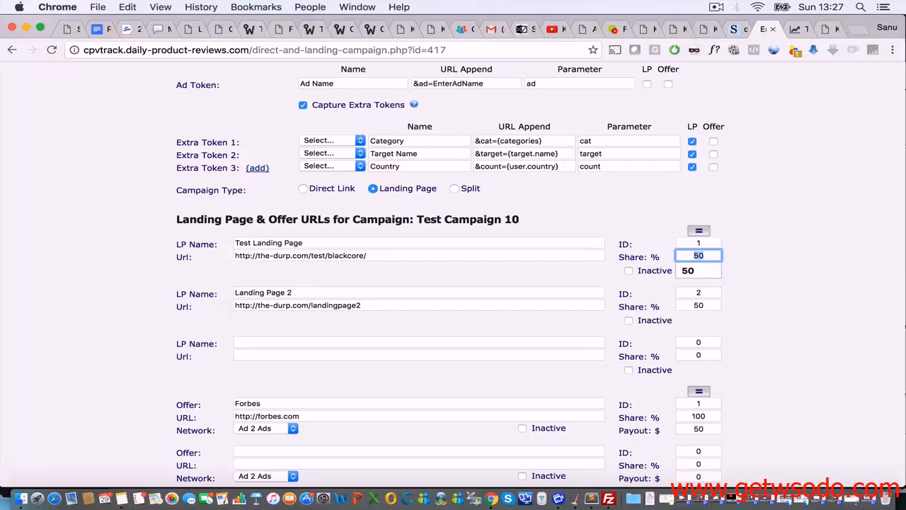
{"action": "type", "text": "75"}
{"action": "left_click", "coordinate": [779, 252]}
{"action": "double_click", "coordinate": [710, 305]}
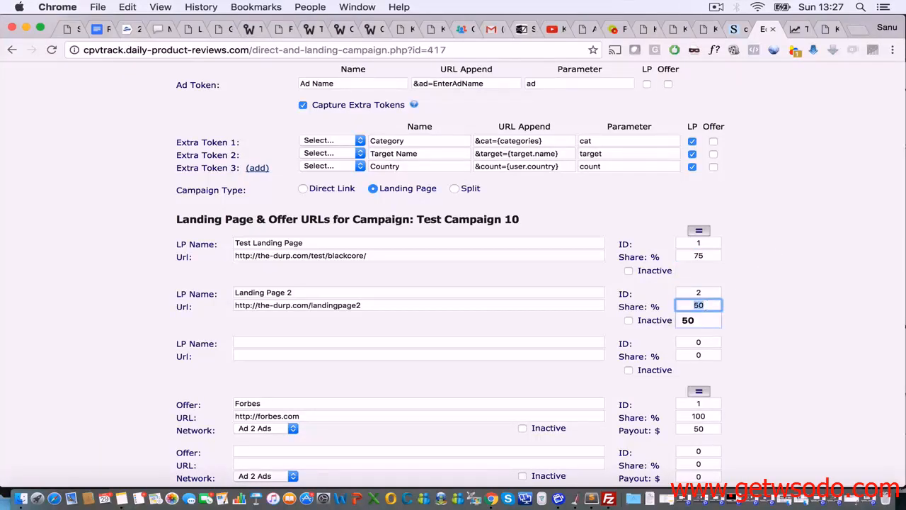
{"action": "type", "text": "25"}
{"action": "left_click", "coordinate": [760, 301]}
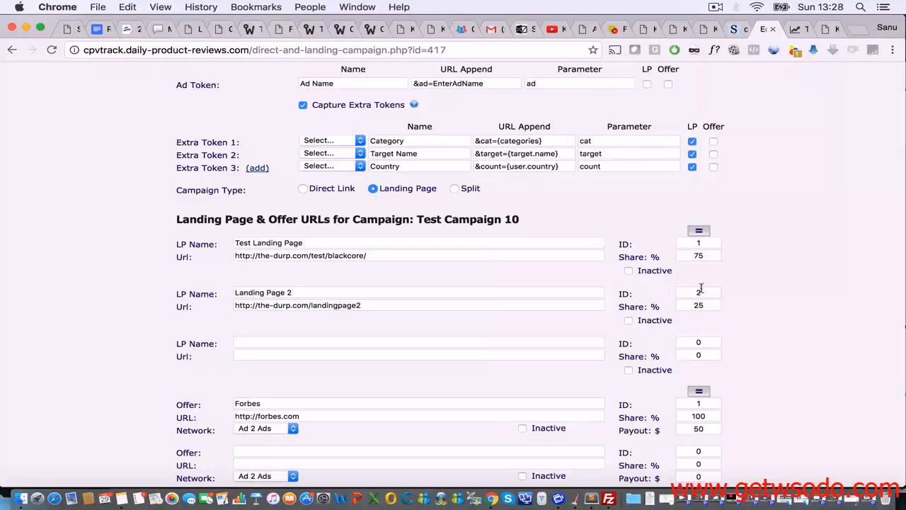
Step: Save the campaign with the two landing pages and review its landing page and offer entries
{"action": "scroll", "coordinate": [393, 333], "scroll_direction": "down", "scroll_amount": 3}
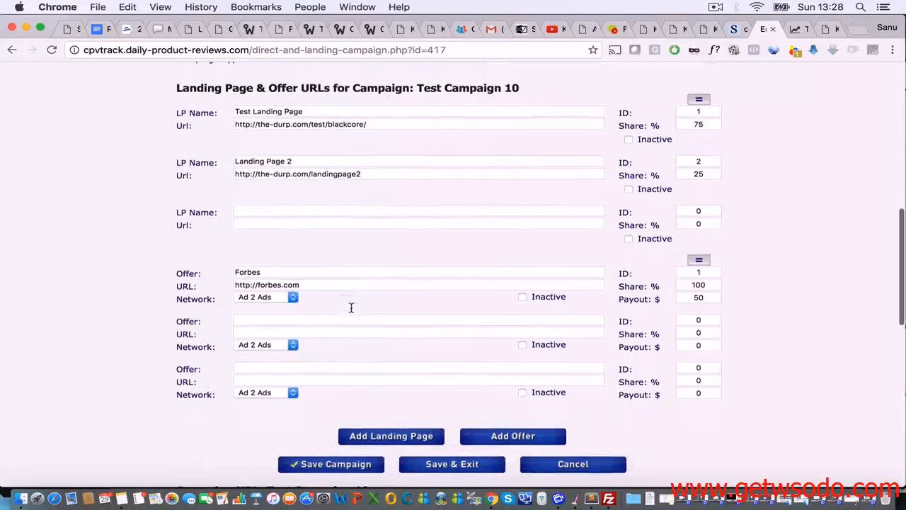
{"action": "scroll", "coordinate": [367, 312], "scroll_direction": "down", "scroll_amount": 1}
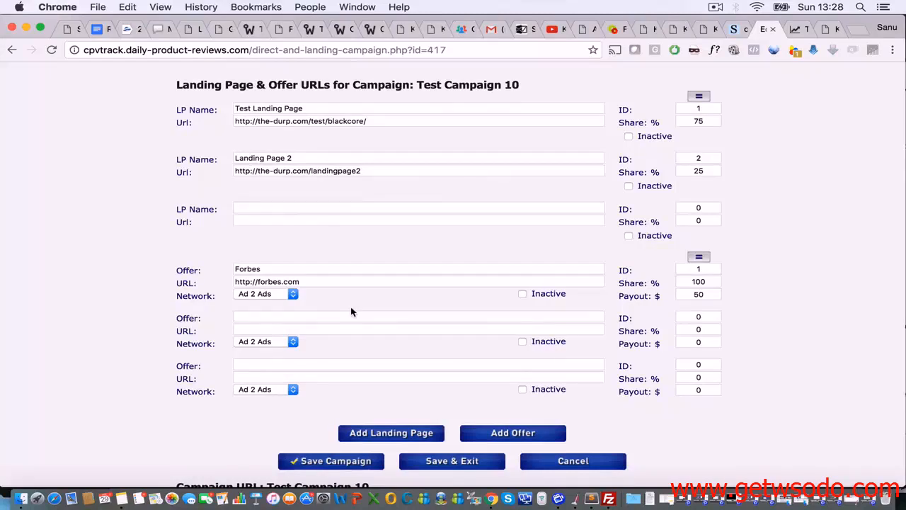
{"action": "scroll", "coordinate": [351, 311], "scroll_direction": "down", "scroll_amount": 1}
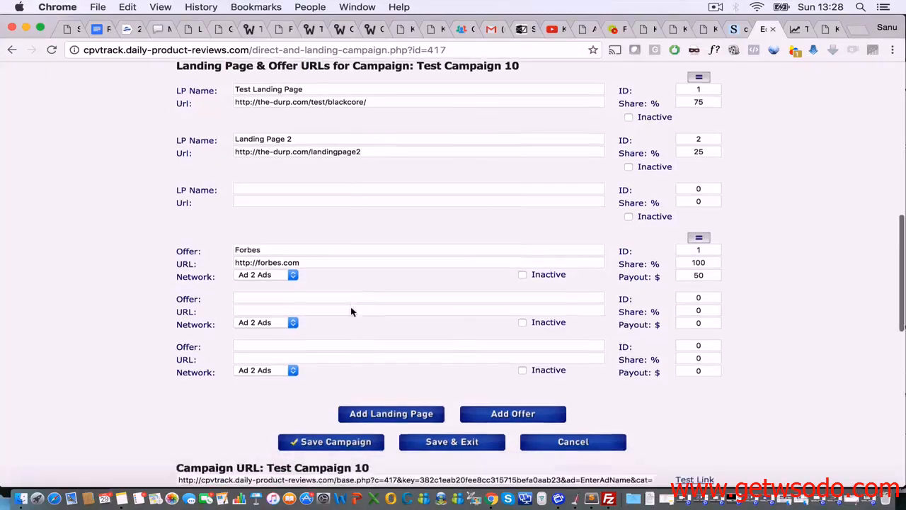
{"action": "left_click", "coordinate": [316, 438]}
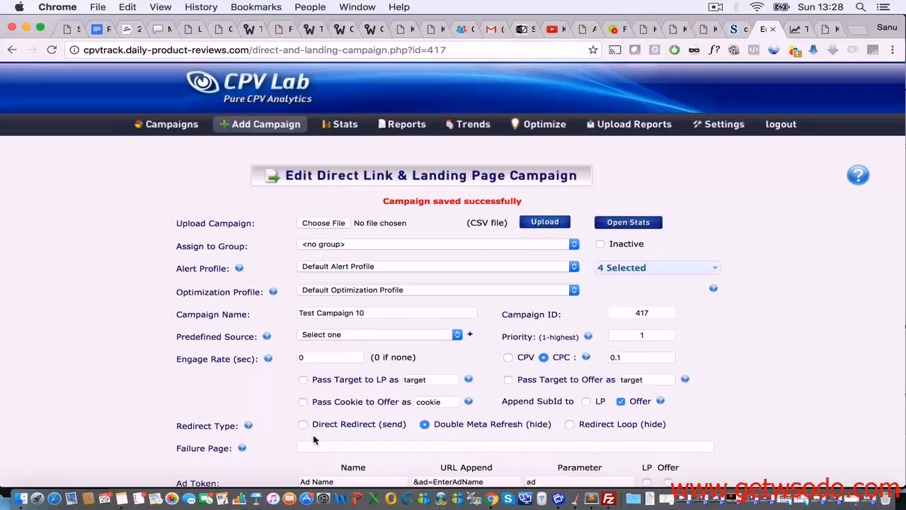
{"action": "scroll", "coordinate": [297, 383], "scroll_direction": "down", "scroll_amount": 10}
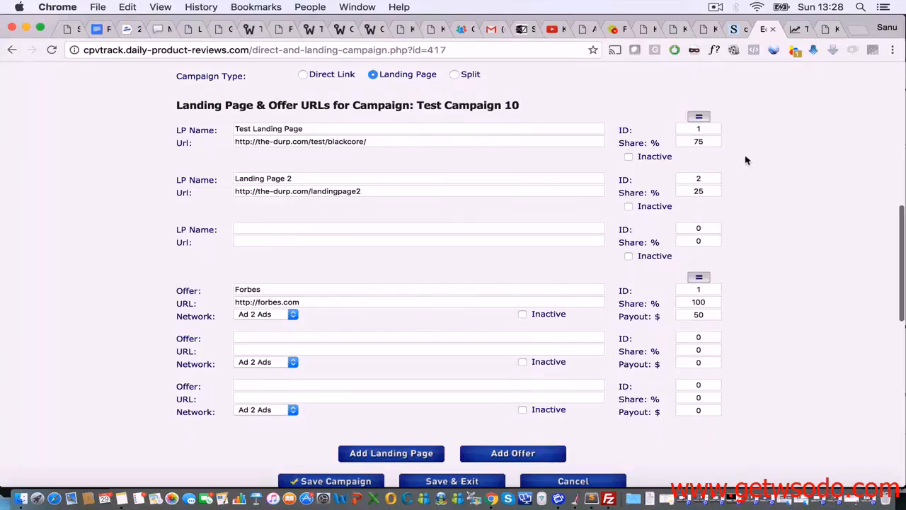
{"action": "left_click", "coordinate": [715, 6]}
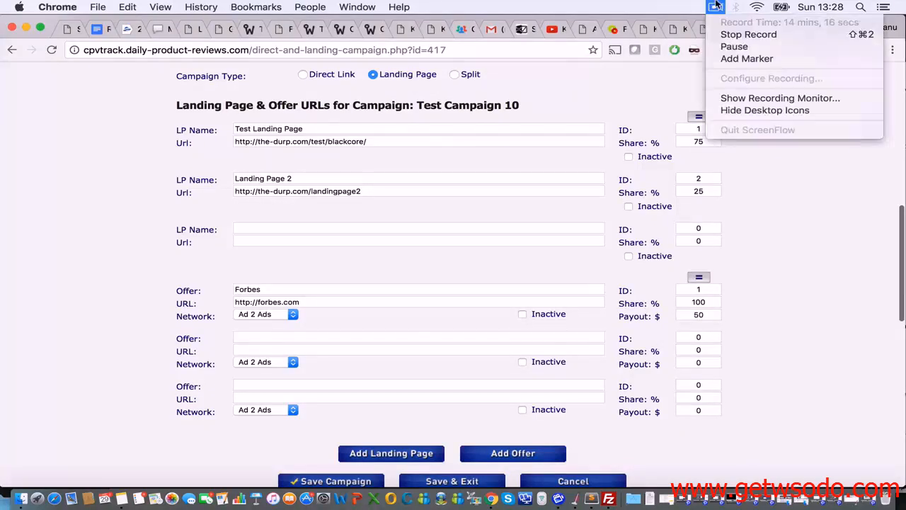
{"action": "left_click", "coordinate": [733, 45]}
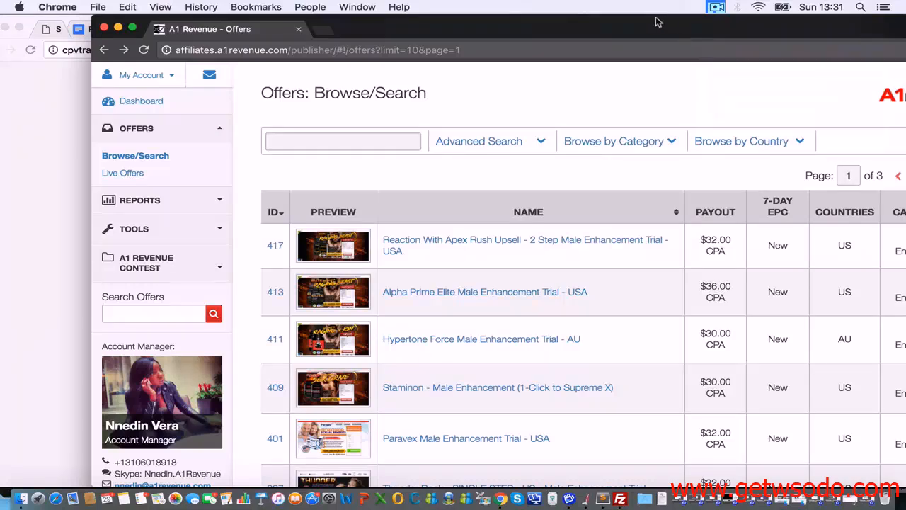
Step: Open the Reaction With Apex Rush Upsell - 2 Step Male Enhancement Trial - USA offer and review its payouts, notes and terms
{"action": "left_click_drag", "start_coordinate": [625, 33], "coordinate": [553, 25]}
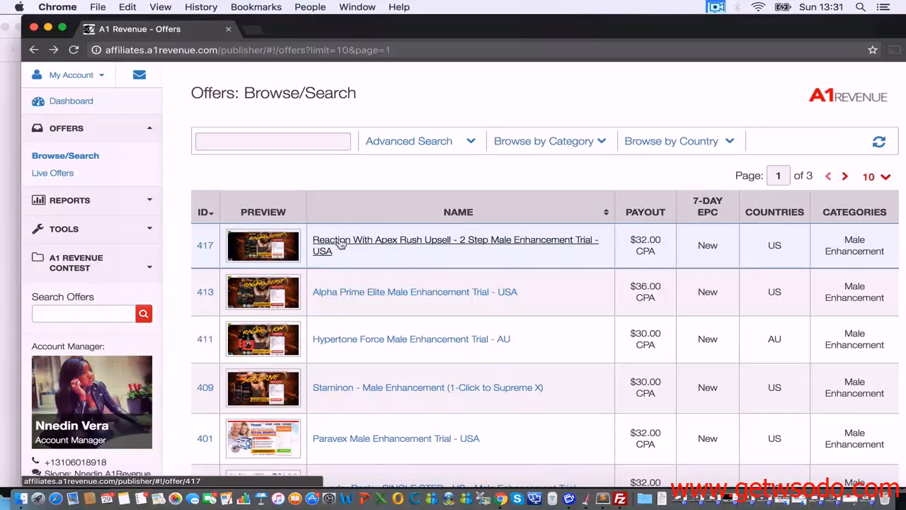
{"action": "left_click", "coordinate": [433, 245]}
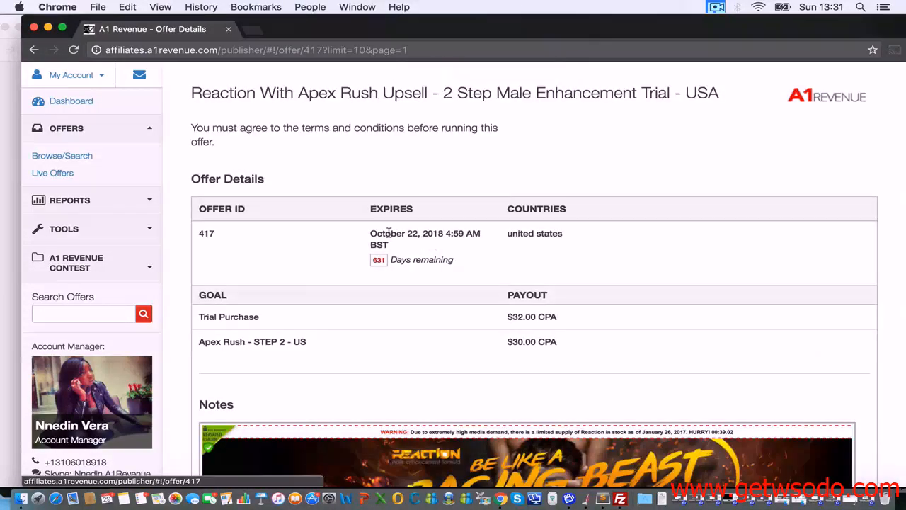
{"action": "scroll", "coordinate": [390, 231], "scroll_direction": "down", "scroll_amount": 6}
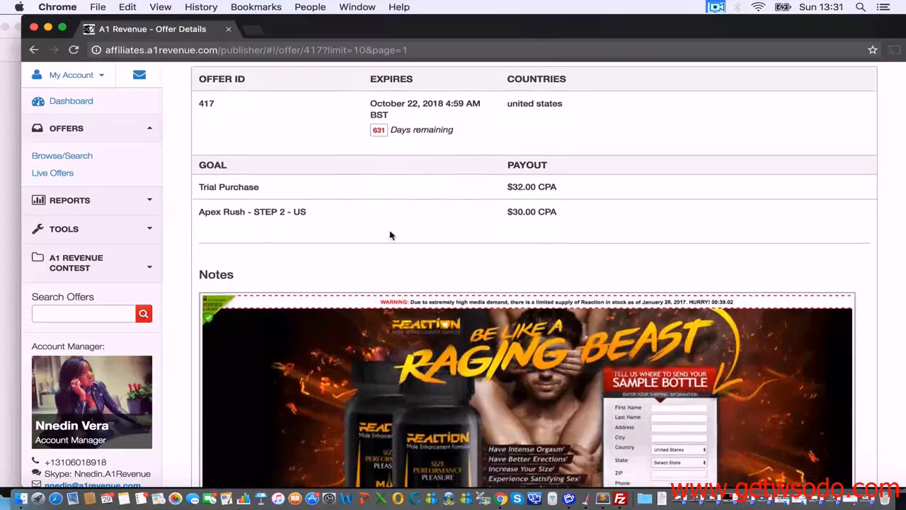
{"action": "scroll", "coordinate": [460, 152], "scroll_direction": "up", "scroll_amount": 1}
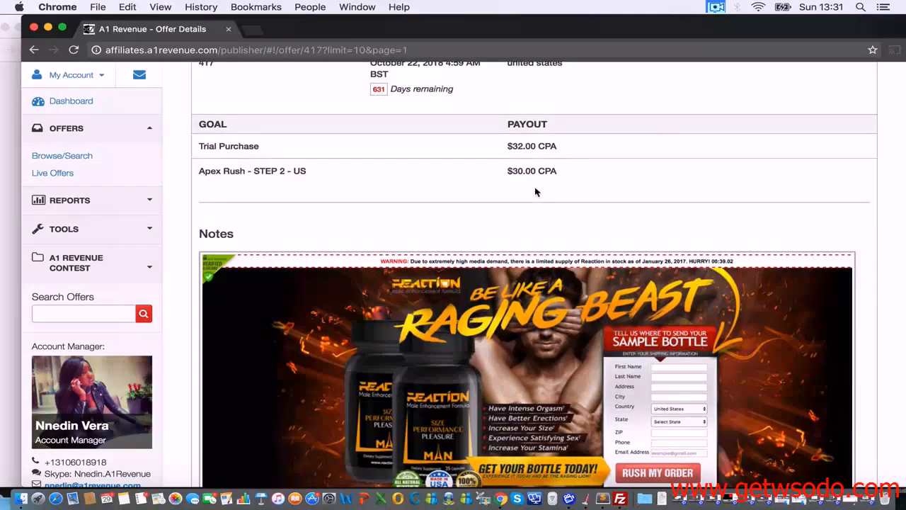
{"action": "scroll", "coordinate": [531, 185], "scroll_direction": "down", "scroll_amount": 4}
{"action": "scroll", "coordinate": [532, 188], "scroll_direction": "up", "scroll_amount": 2}
{"action": "scroll", "coordinate": [532, 186], "scroll_direction": "down", "scroll_amount": 3}
{"action": "scroll", "coordinate": [425, 297], "scroll_direction": "up", "scroll_amount": 1}
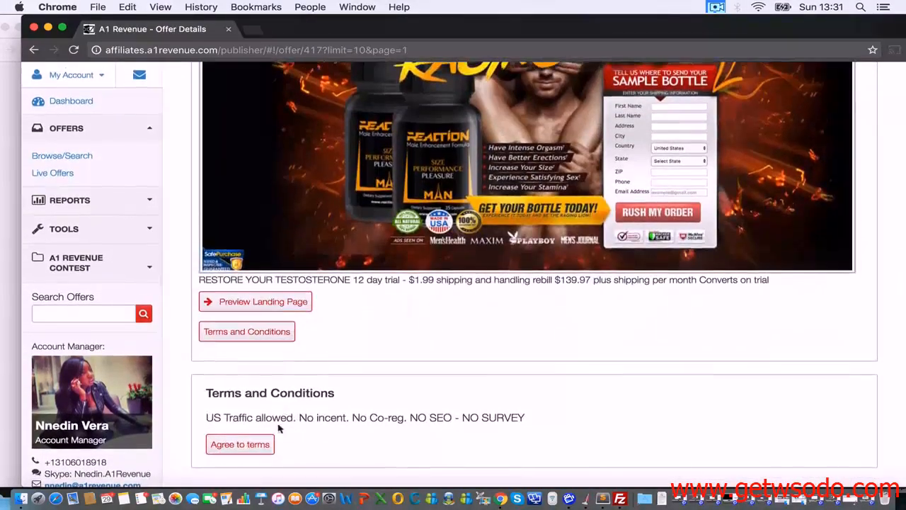
Step: Agree to the offer's terms and conditions and select the full tracking link for the offer
{"action": "left_click", "coordinate": [239, 444]}
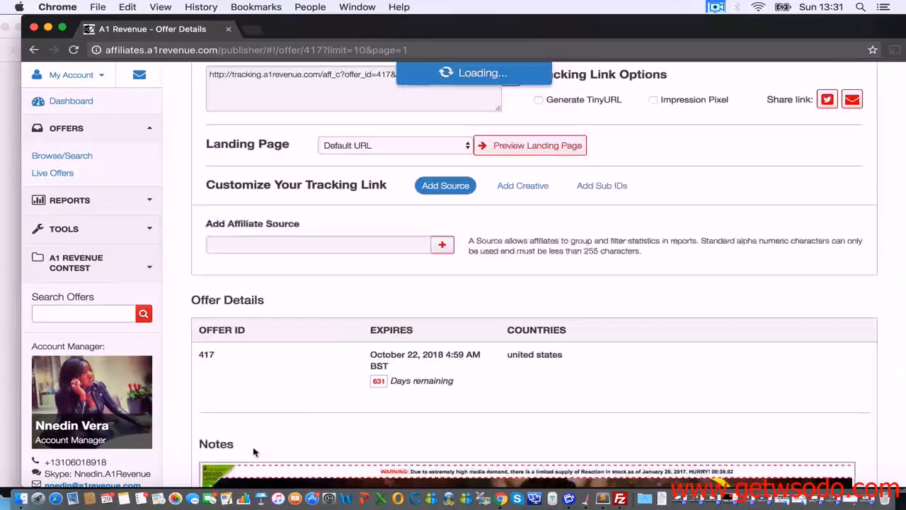
{"action": "scroll", "coordinate": [263, 368], "scroll_direction": "up", "scroll_amount": 2}
{"action": "scroll", "coordinate": [264, 368], "scroll_direction": "down", "scroll_amount": 5}
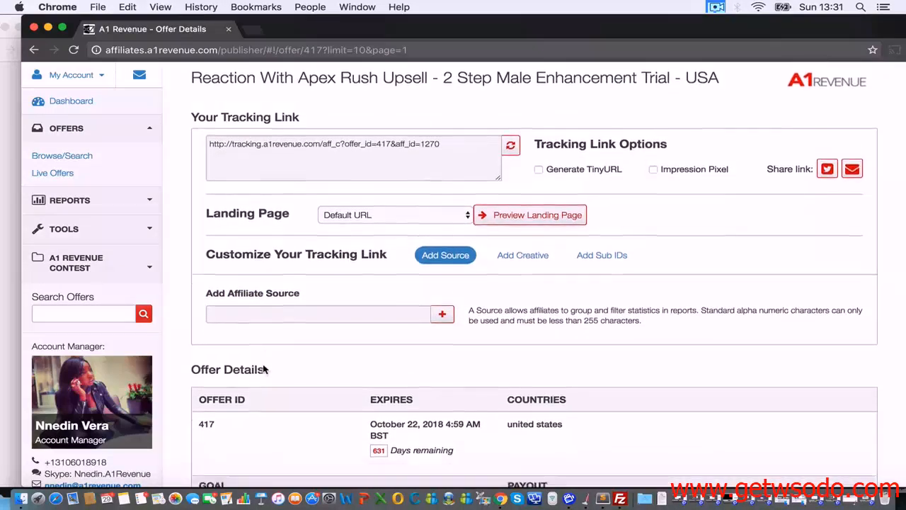
{"action": "scroll", "coordinate": [264, 368], "scroll_direction": "up", "scroll_amount": 4}
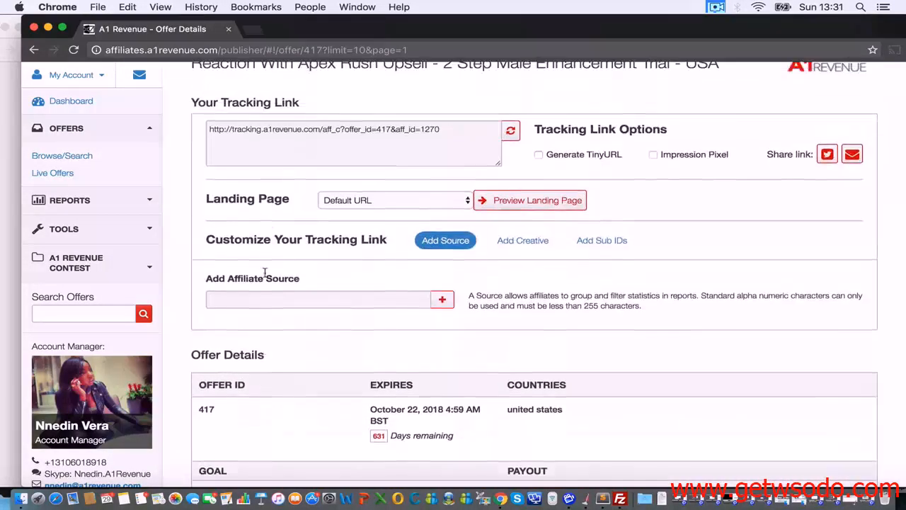
{"action": "left_click", "coordinate": [355, 130]}
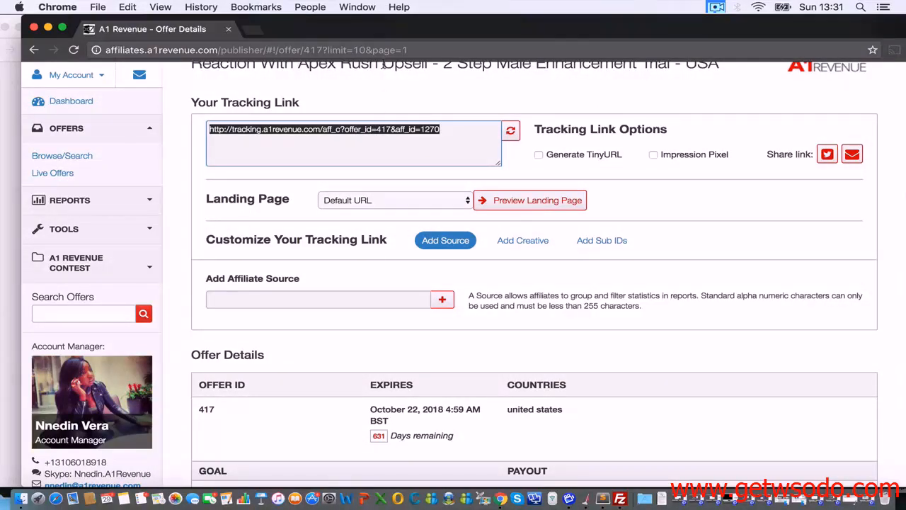
Step: Switch to CPV Lab to check Test Campaign 10's landing page and offer URLs, and return to the A1 Revenue offer
{"action": "left_click_drag", "start_coordinate": [358, 33], "coordinate": [401, 33]}
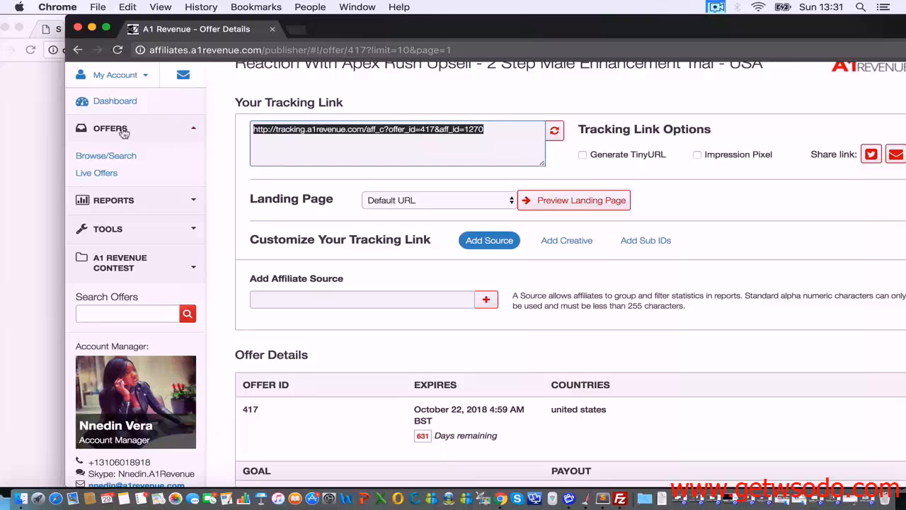
{"action": "left_click", "coordinate": [39, 161]}
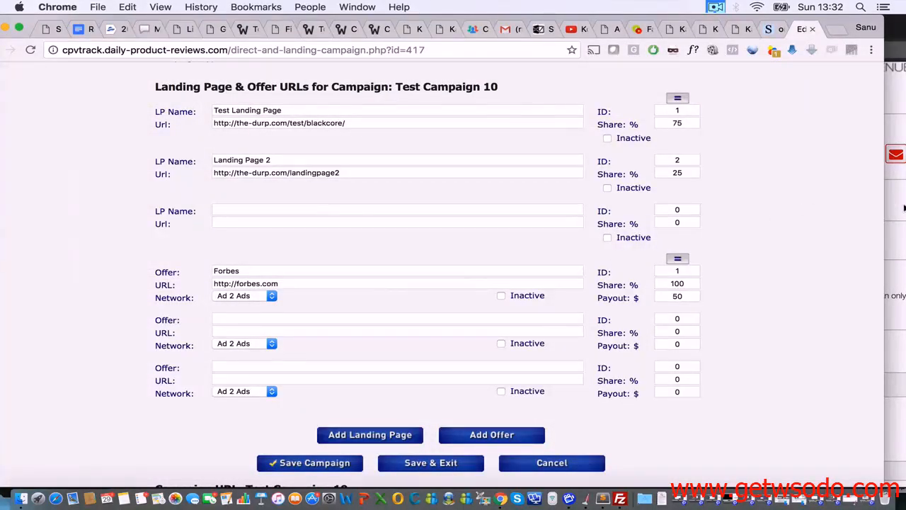
{"action": "left_click", "coordinate": [904, 208]}
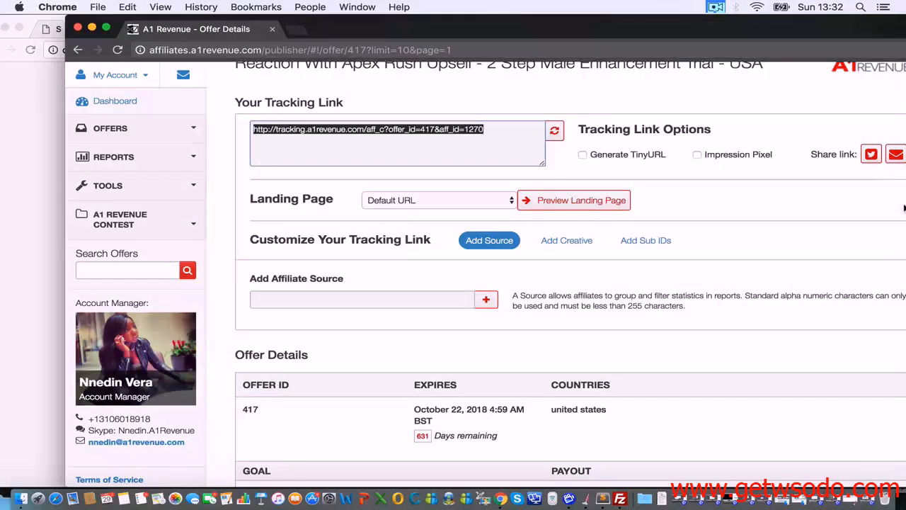
Step: Check the landing page options of the Reaction offer, then preview the Default URL landing page and close the preview
{"action": "left_click", "coordinate": [376, 204]}
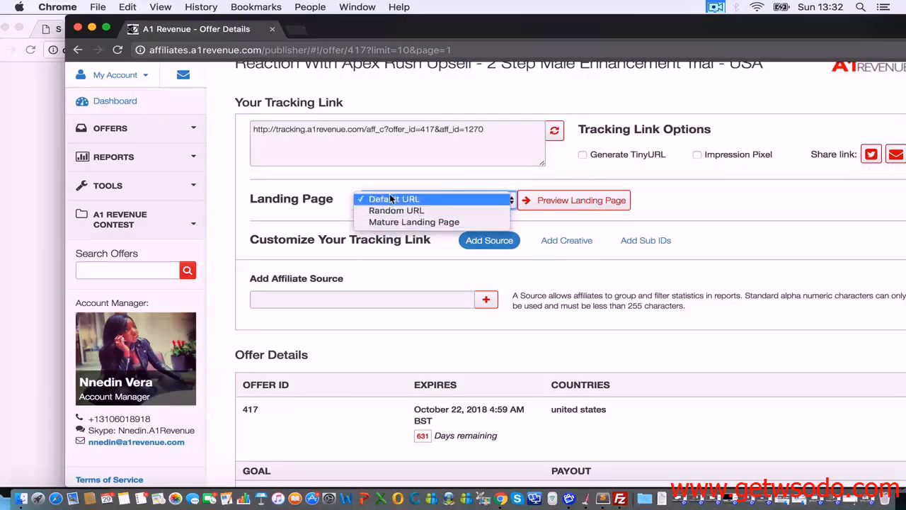
{"action": "left_click", "coordinate": [554, 179]}
{"action": "scroll", "coordinate": [522, 212], "scroll_direction": "up", "scroll_amount": 1}
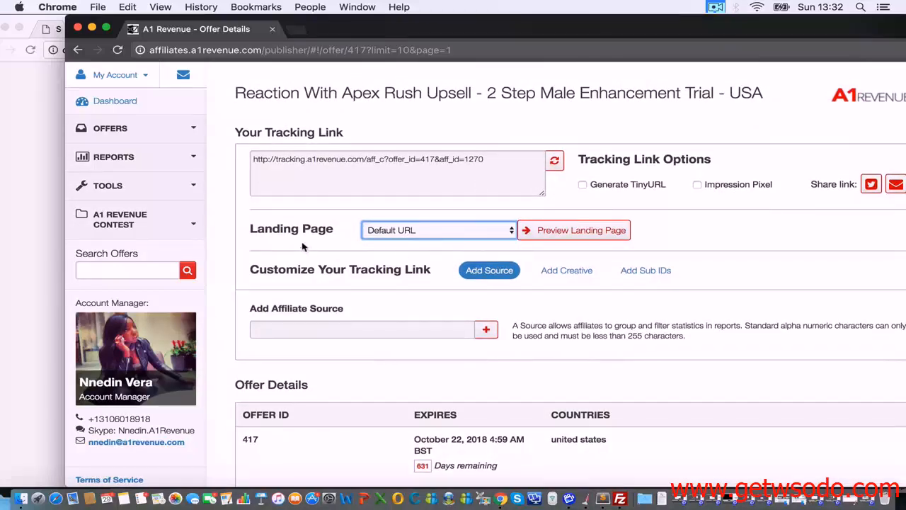
{"action": "left_click", "coordinate": [544, 235]}
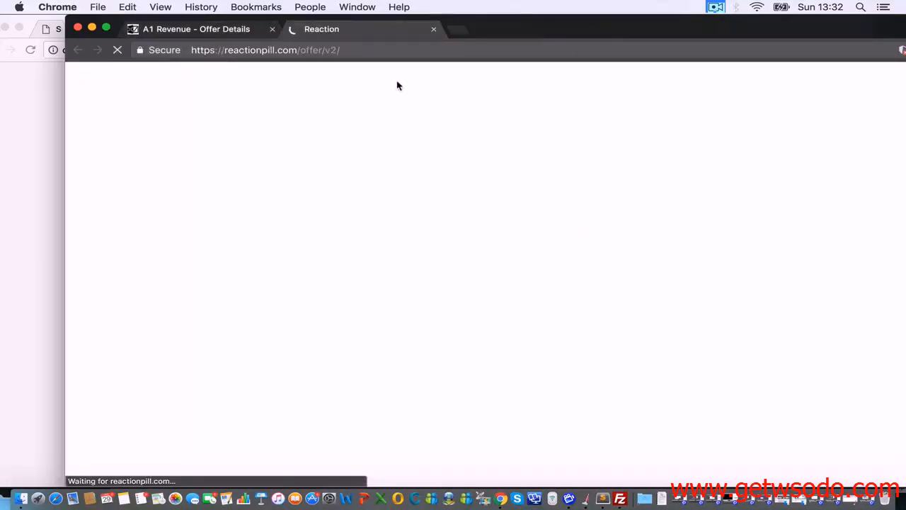
{"action": "scroll", "coordinate": [388, 263], "scroll_direction": "down", "scroll_amount": 4}
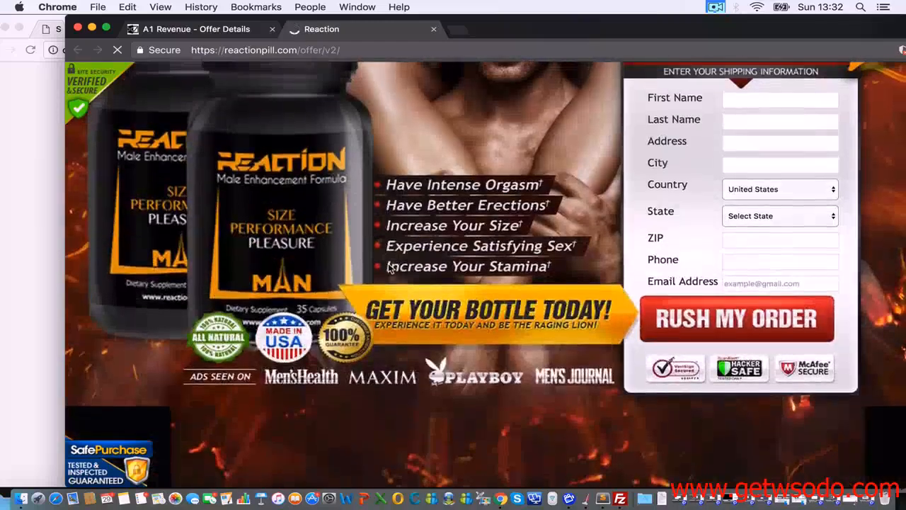
{"action": "scroll", "coordinate": [391, 266], "scroll_direction": "down", "scroll_amount": 3}
{"action": "scroll", "coordinate": [390, 266], "scroll_direction": "up", "scroll_amount": 3}
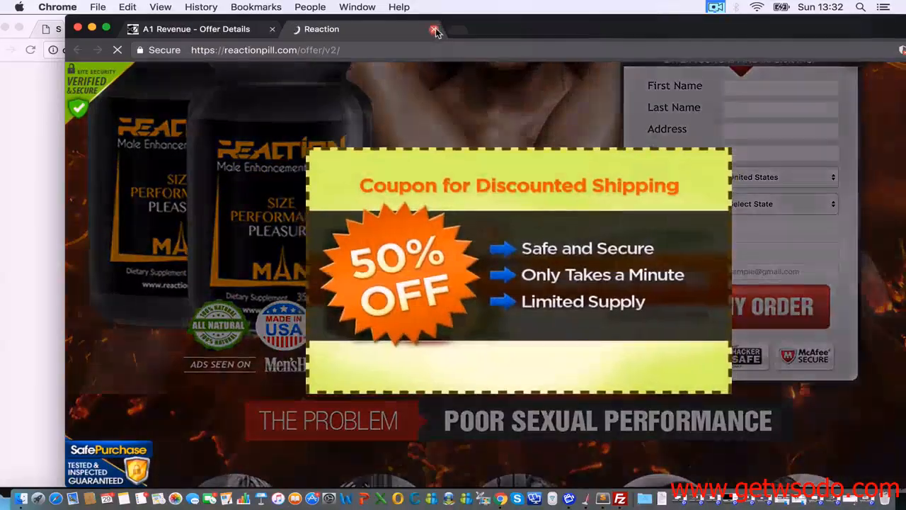
{"action": "left_click", "coordinate": [434, 31]}
Step: Set the offer's landing page to Mature Landing Page and preview it, then highlight the tracking link
{"action": "left_click", "coordinate": [496, 230]}
{"action": "left_click", "coordinate": [584, 242]}
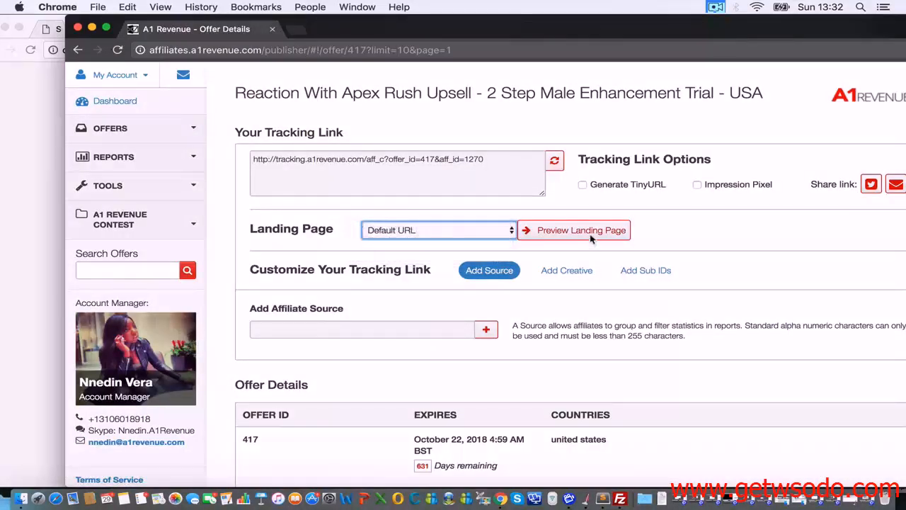
{"action": "left_click", "coordinate": [575, 233]}
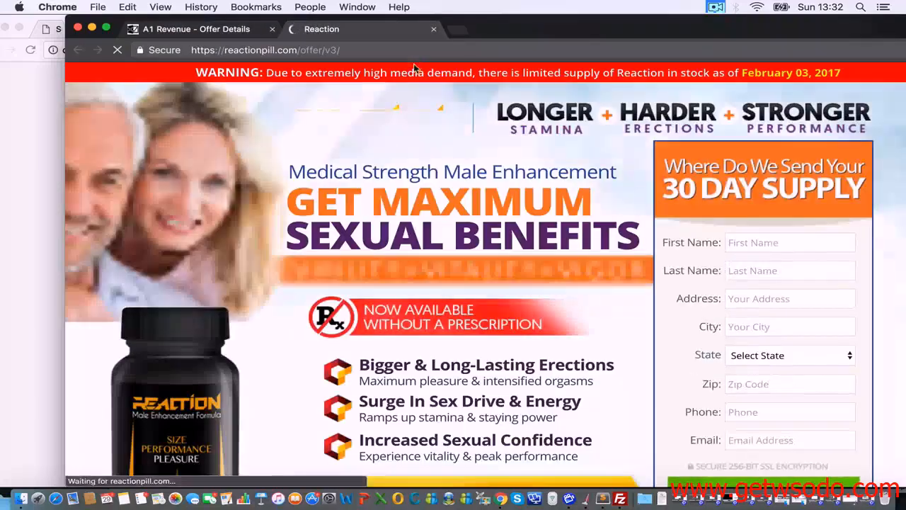
{"action": "scroll", "coordinate": [432, 128], "scroll_direction": "down", "scroll_amount": 4}
{"action": "scroll", "coordinate": [446, 159], "scroll_direction": "up", "scroll_amount": 4}
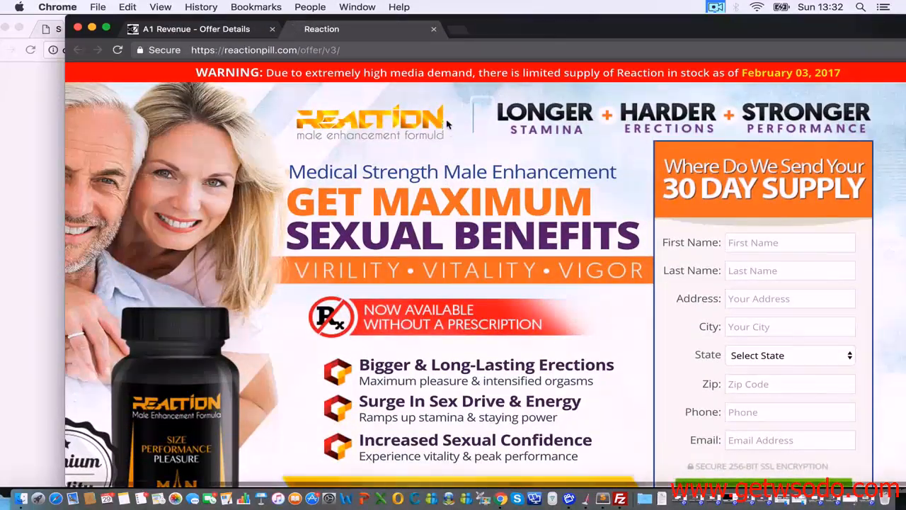
{"action": "left_click", "coordinate": [434, 31]}
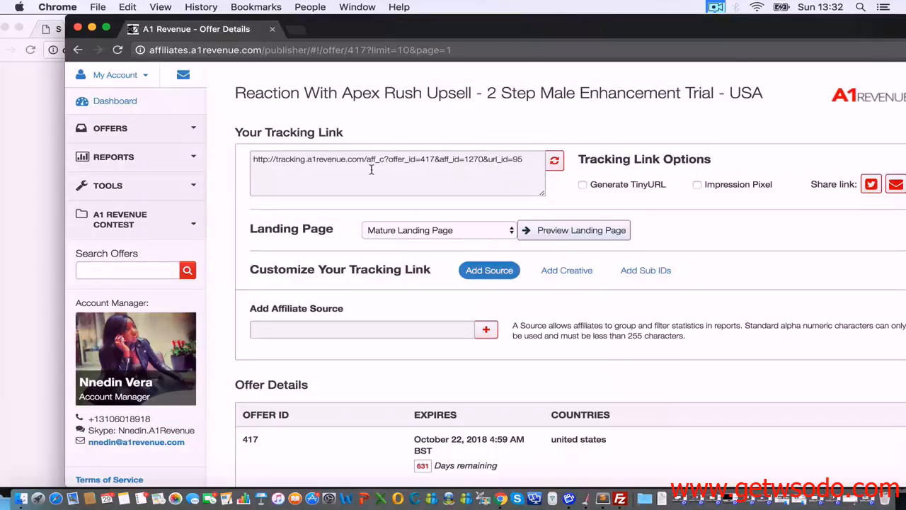
{"action": "triple_click", "coordinate": [312, 160]}
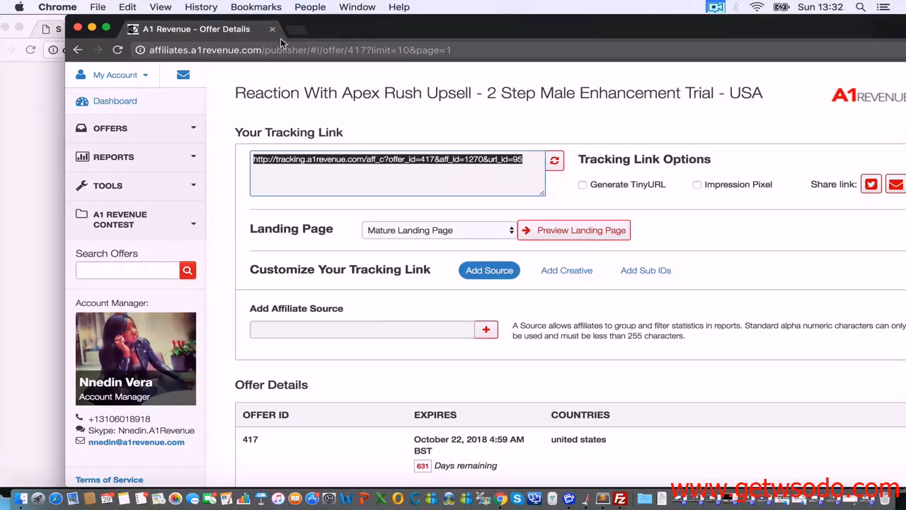
Step: Open the shrib.com online notepad in a new browser tab alongside the offer page
{"action": "left_click", "coordinate": [297, 30]}
{"action": "type", "text": "shrib.com"}
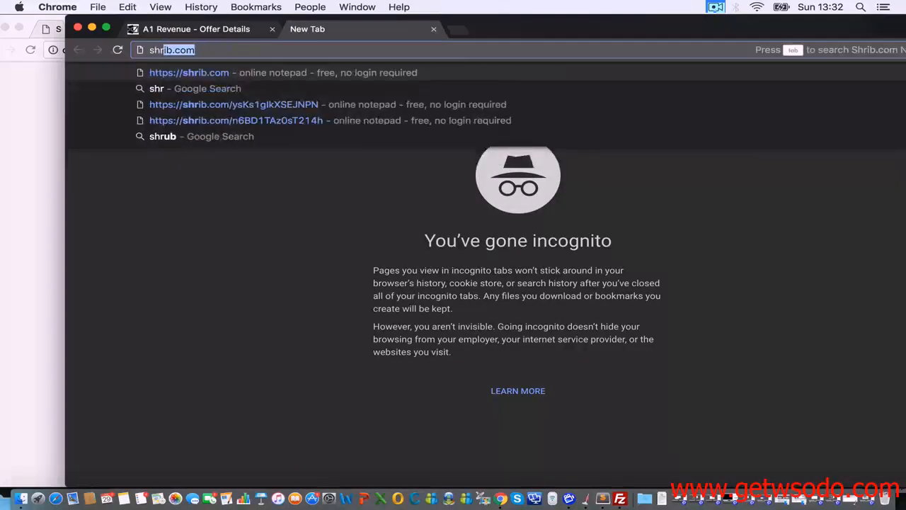
{"action": "key", "text": "Return"}
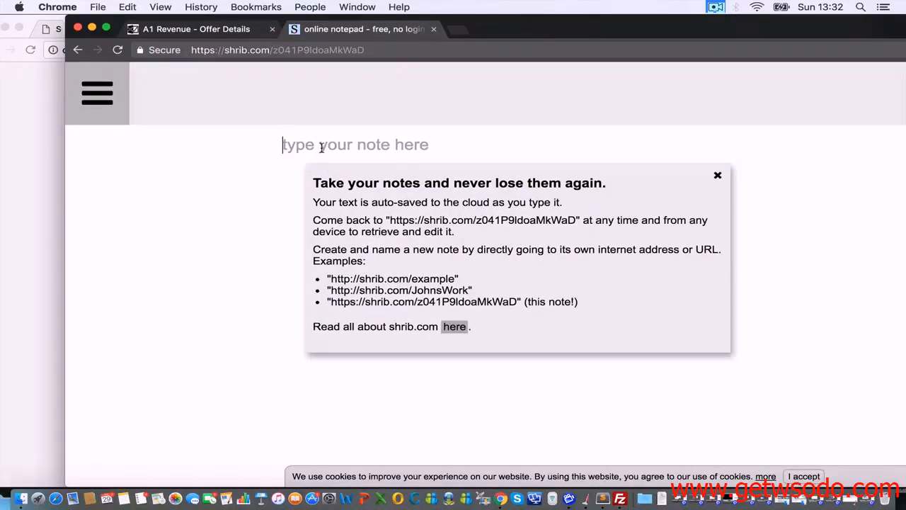
{"action": "left_click", "coordinate": [224, 29]}
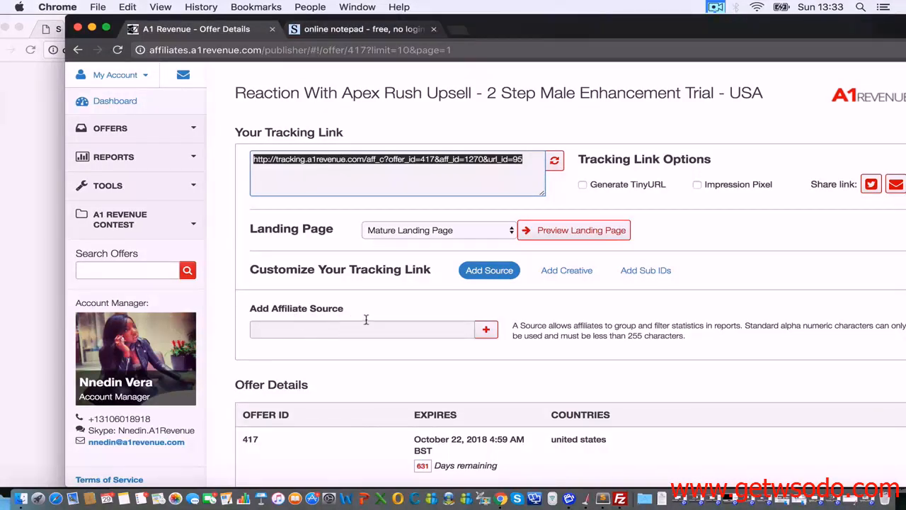
{"action": "left_click", "coordinate": [369, 33]}
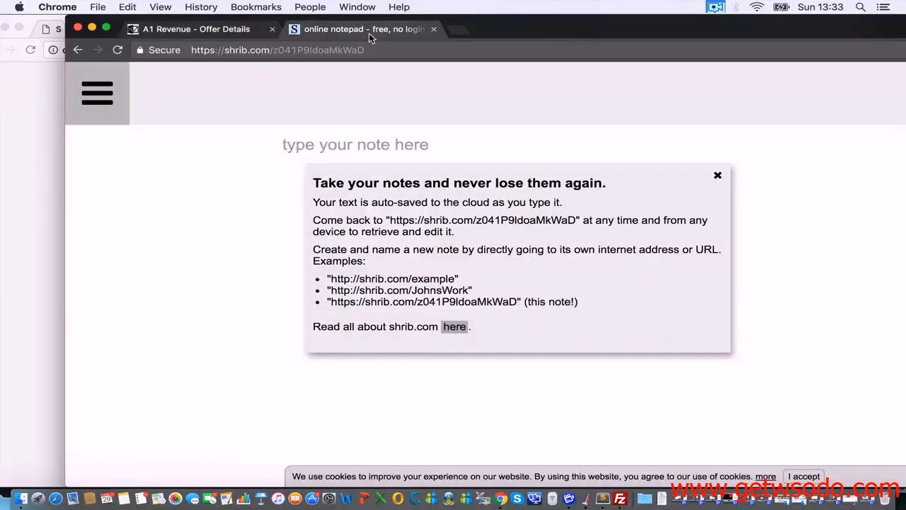
Step: Write the source codes AUSTFMOB and UKTFMOB on separate lines of the blank note
{"action": "type", "text": "AUS"}
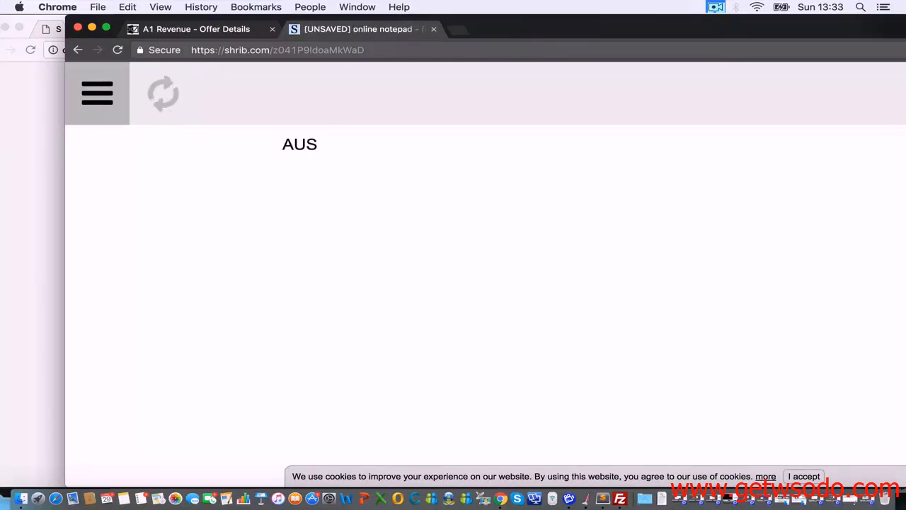
{"action": "type", "text": "TFMOB"}
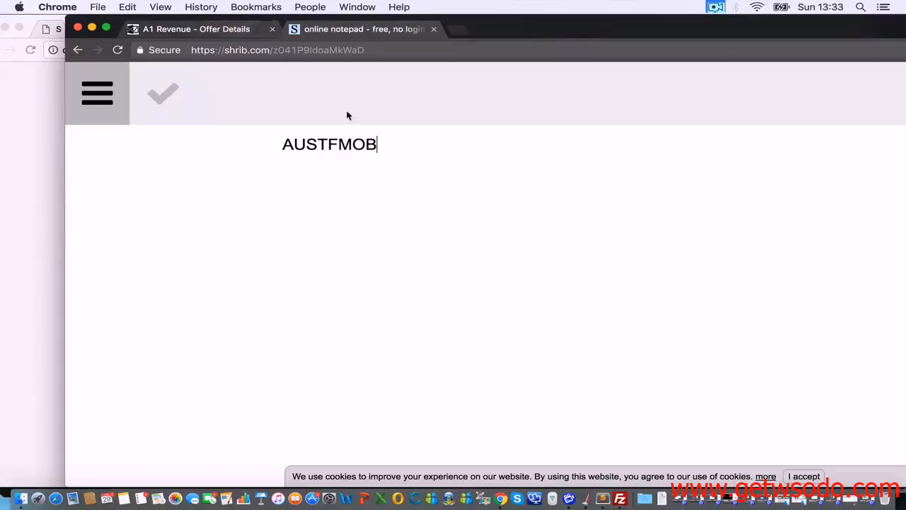
{"action": "double_click", "coordinate": [376, 147]}
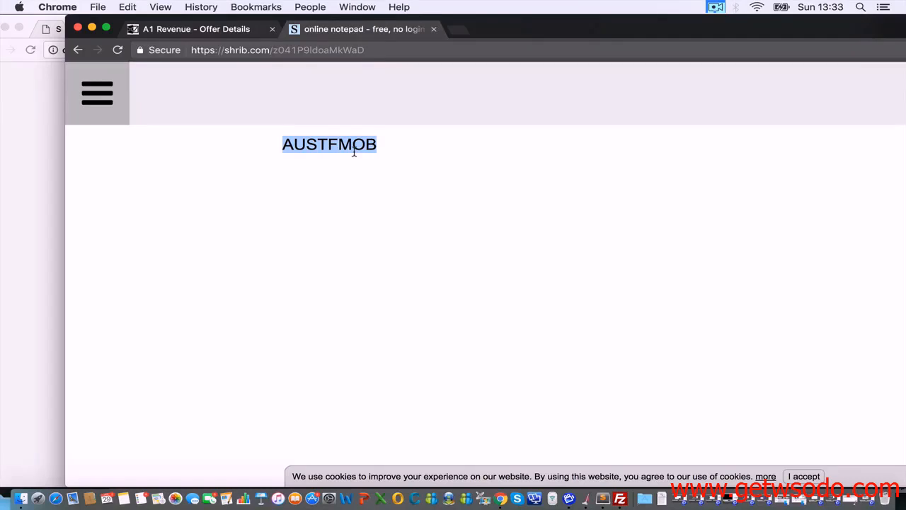
{"action": "left_click", "coordinate": [402, 154]}
{"action": "key", "text": "Return"}
{"action": "type", "text": "UK"}
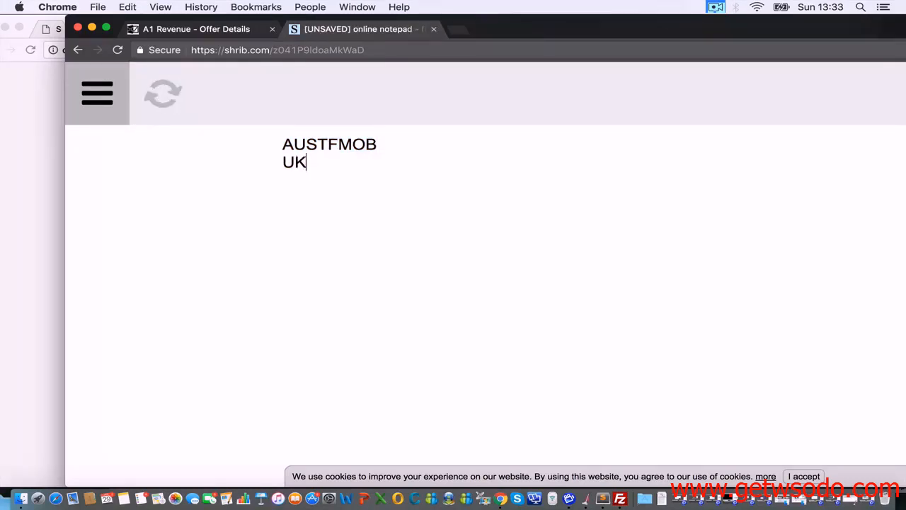
{"action": "type", "text": "TFMOB"}
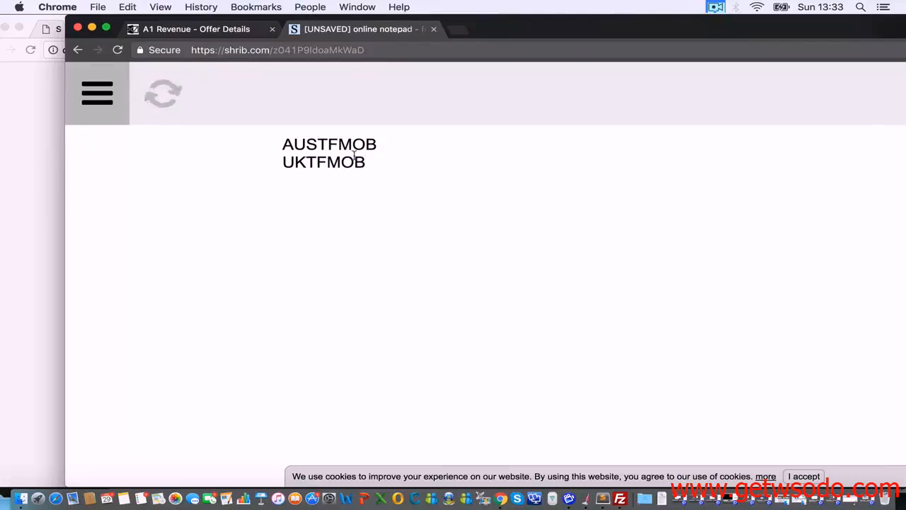
{"action": "double_click", "coordinate": [347, 160]}
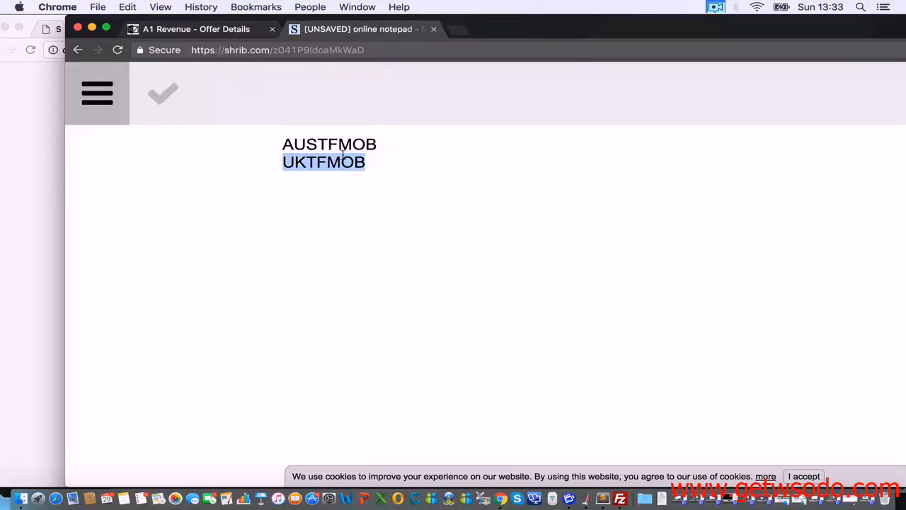
Step: Copy AUSTFMOB from the note, add it as the offer's affiliate source, and highlight the source parameter in the tracking link
{"action": "triple_click", "coordinate": [332, 141]}
{"action": "key", "text": "super+c"}
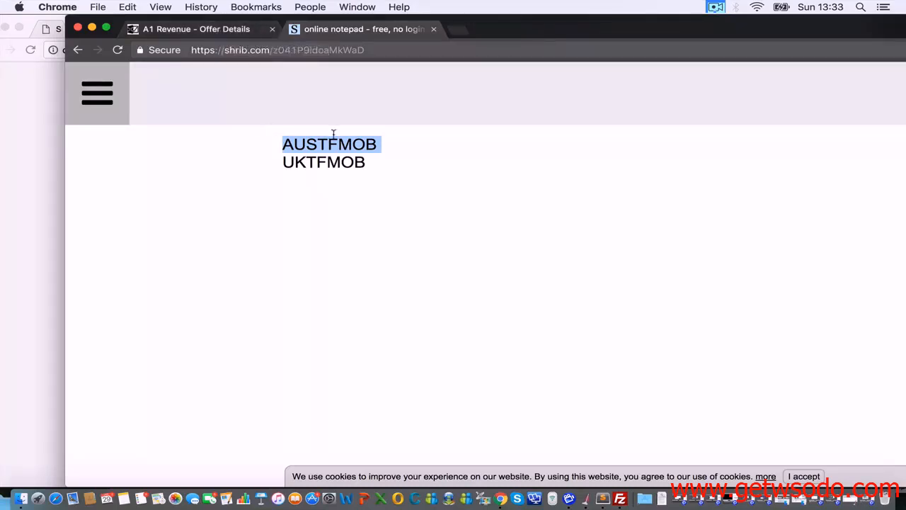
{"action": "left_click", "coordinate": [237, 31]}
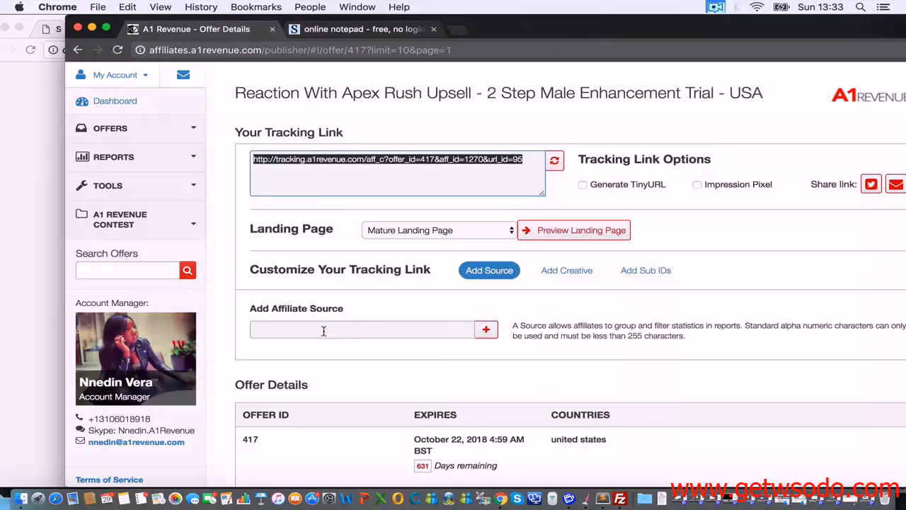
{"action": "left_click", "coordinate": [391, 32]}
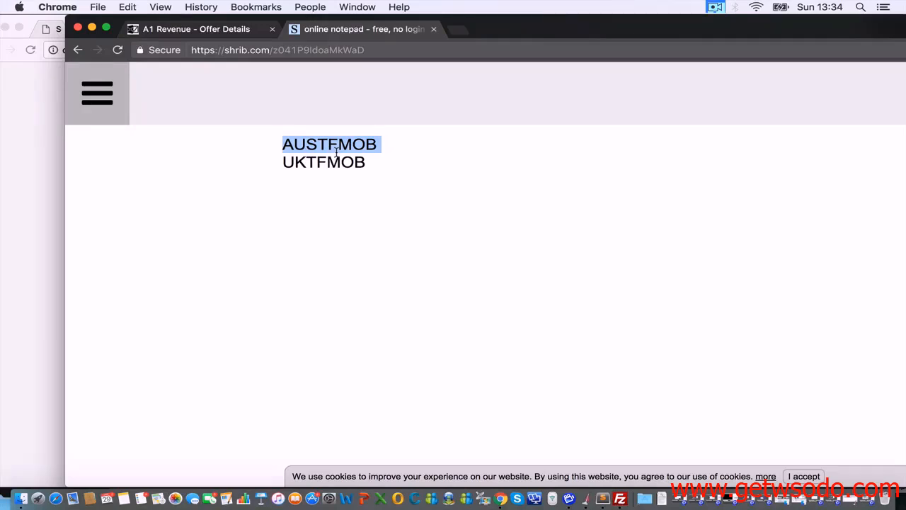
{"action": "left_click", "coordinate": [233, 29]}
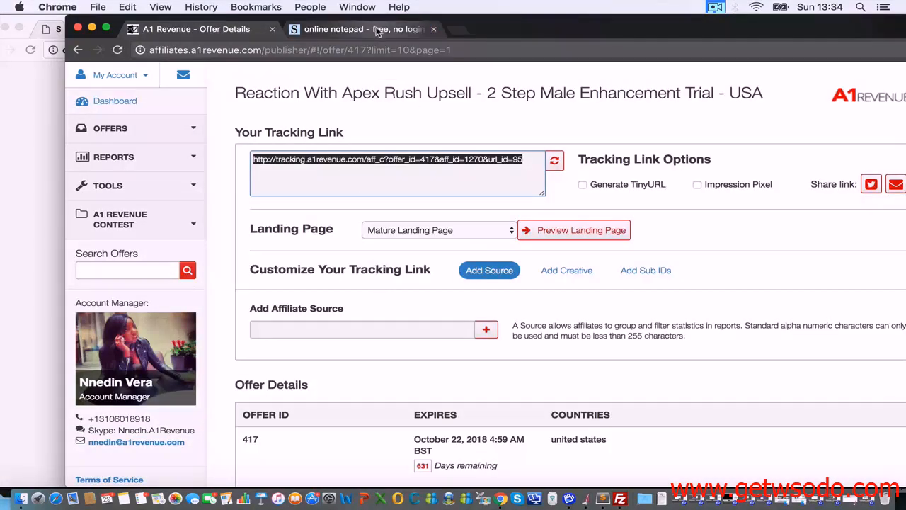
{"action": "left_click", "coordinate": [356, 30]}
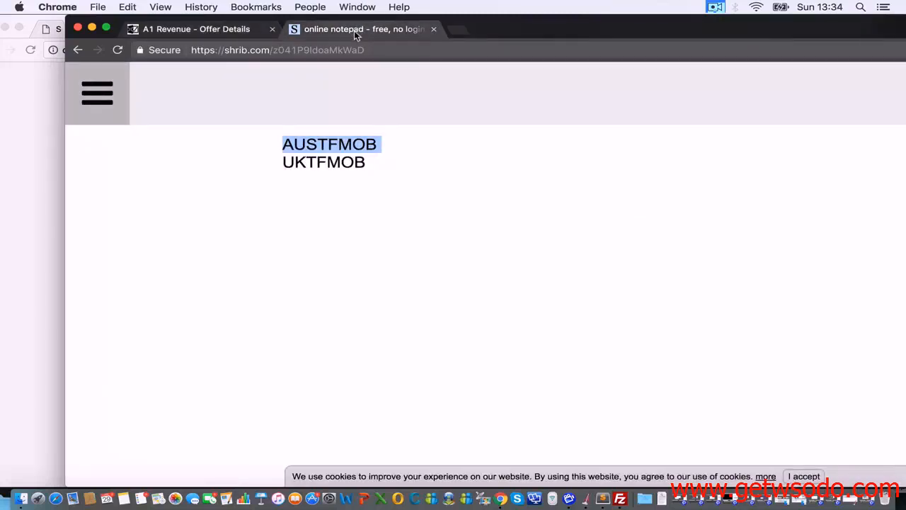
{"action": "left_click", "coordinate": [179, 29]}
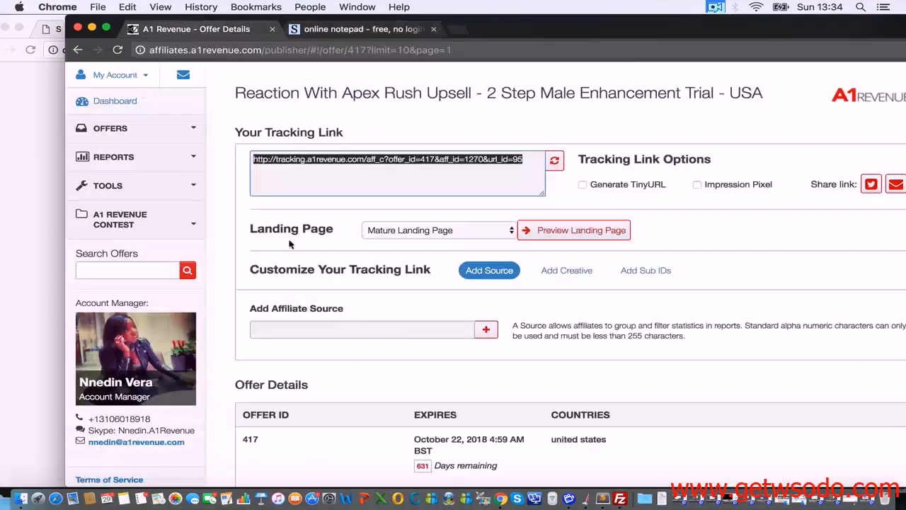
{"action": "left_click", "coordinate": [345, 323]}
{"action": "key", "text": "super+v"}
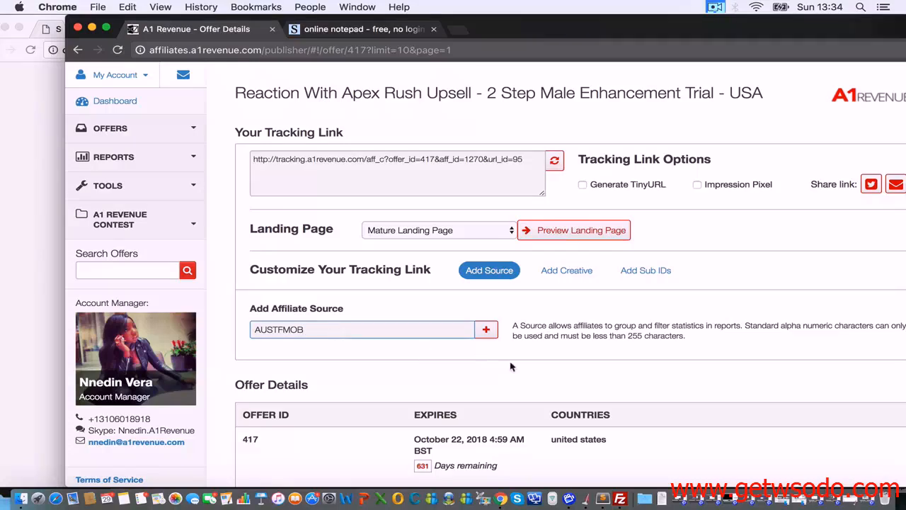
{"action": "left_click", "coordinate": [486, 330]}
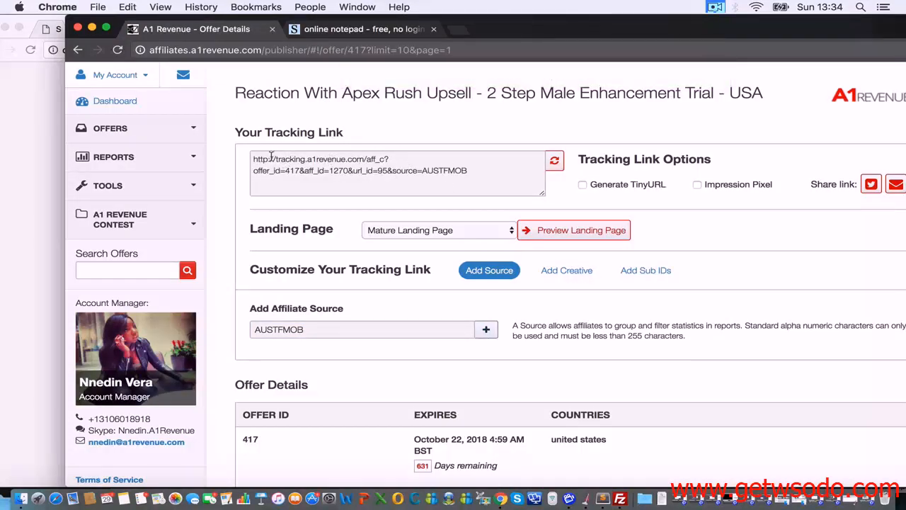
{"action": "left_click_drag", "start_coordinate": [388, 170], "coordinate": [493, 178]}
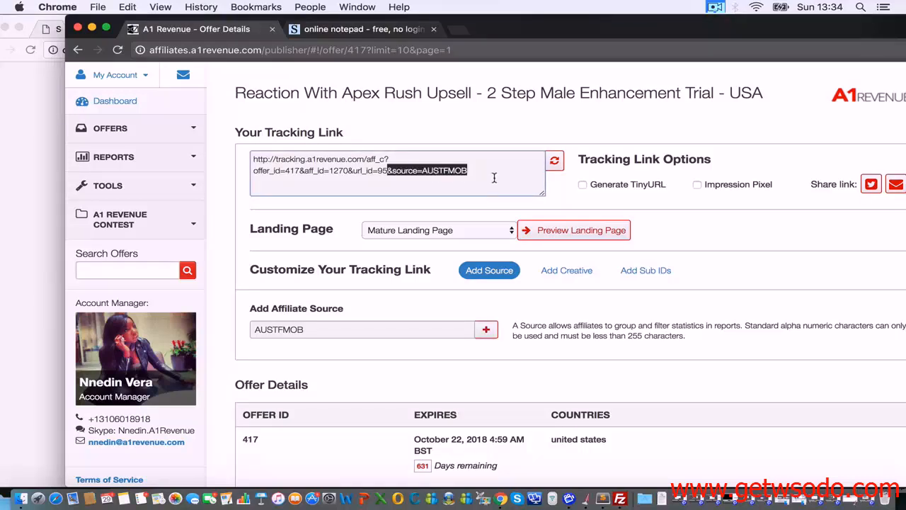
Step: Add "weajkehwakjheawkj" as Sub ID 2, update the tracking link, and highlight its aff_sub2 parameter
{"action": "left_click", "coordinate": [658, 273]}
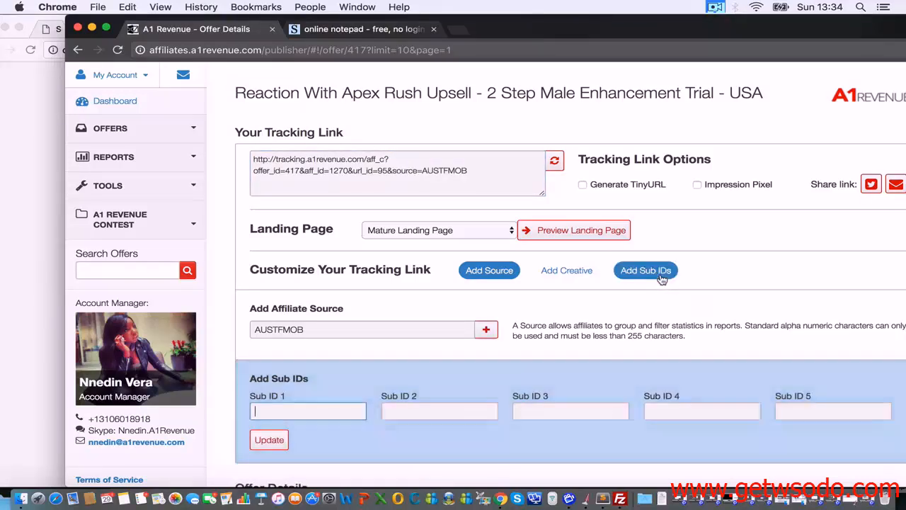
{"action": "left_click", "coordinate": [431, 411]}
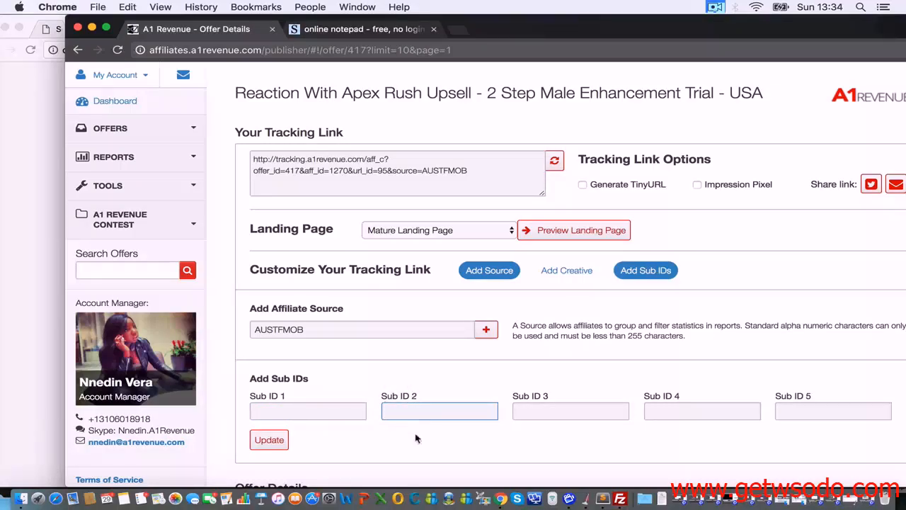
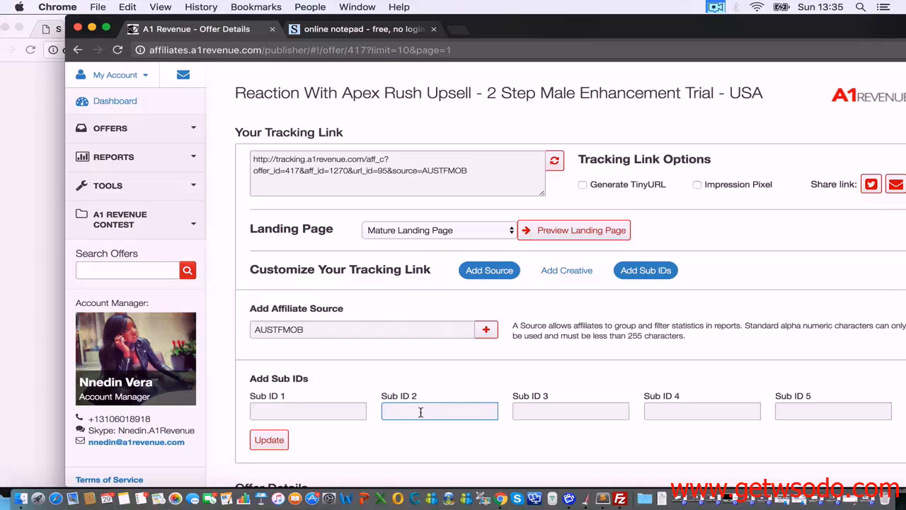
{"action": "type", "text": "weajkehwakjheawkj"}
{"action": "left_click", "coordinate": [269, 440]}
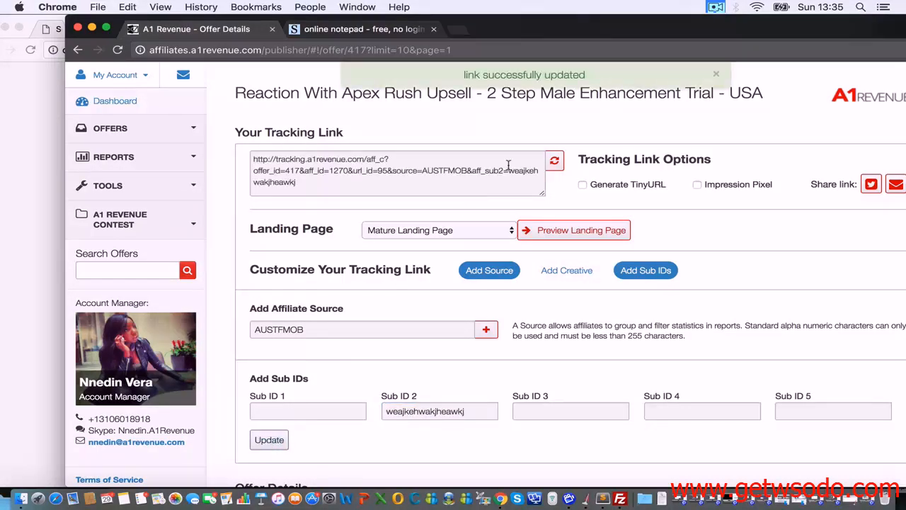
{"action": "left_click_drag", "start_coordinate": [508, 171], "coordinate": [374, 125]}
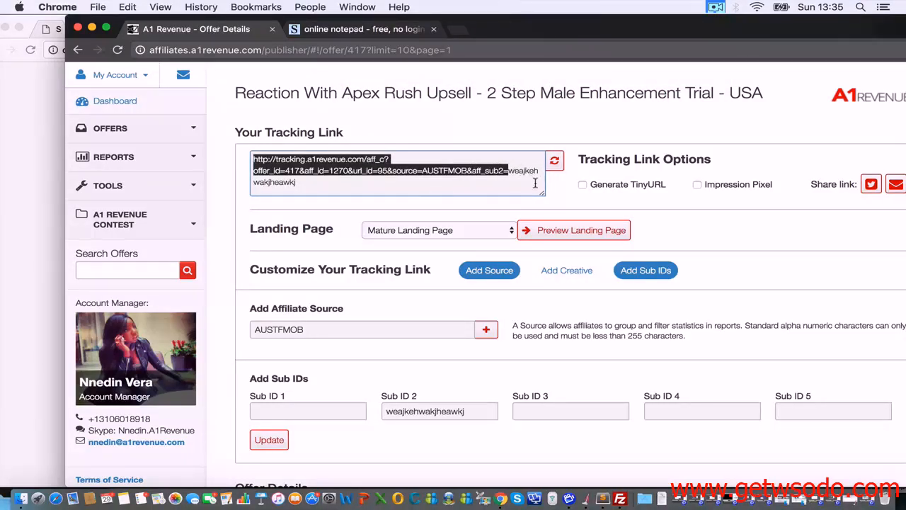
{"action": "left_click_drag", "start_coordinate": [508, 170], "coordinate": [466, 168]}
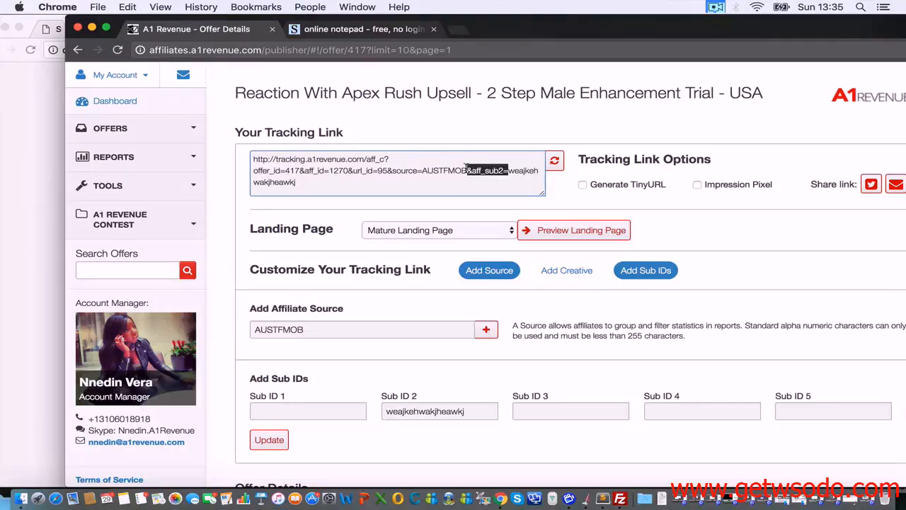
Step: Copy the tracking link up to and including "aff_sub2=" and paste it below the source codes in the notepad, after a blank line
{"action": "left_click", "coordinate": [507, 173]}
{"action": "left_click_drag", "start_coordinate": [507, 173], "coordinate": [374, 125]}
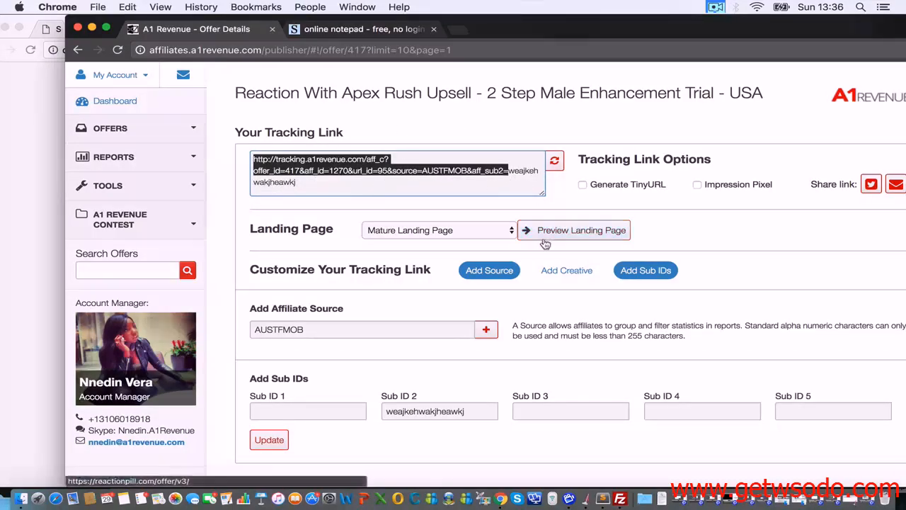
{"action": "key", "text": "super+c"}
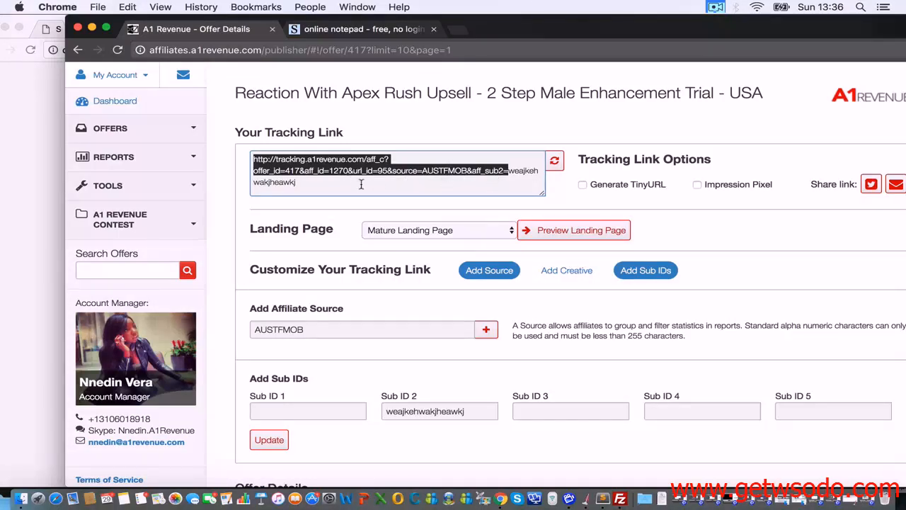
{"action": "left_click", "coordinate": [358, 29]}
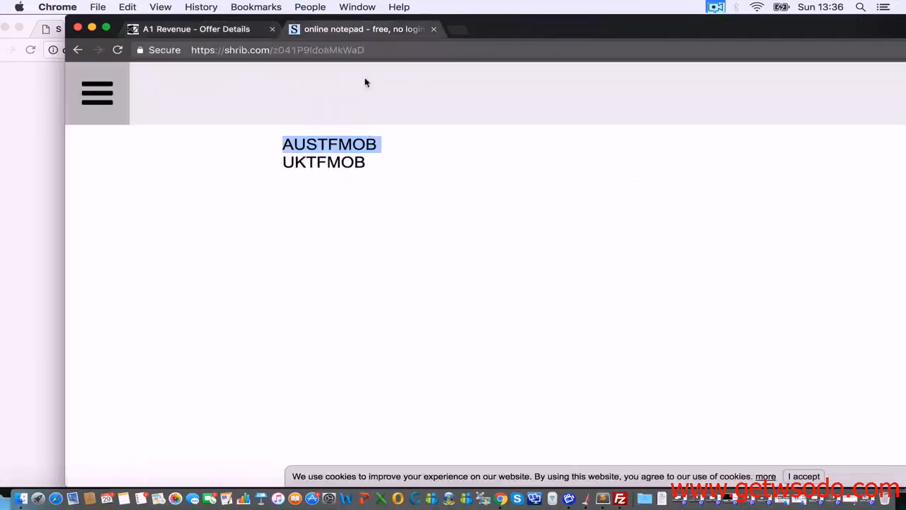
{"action": "key", "text": "Right"}
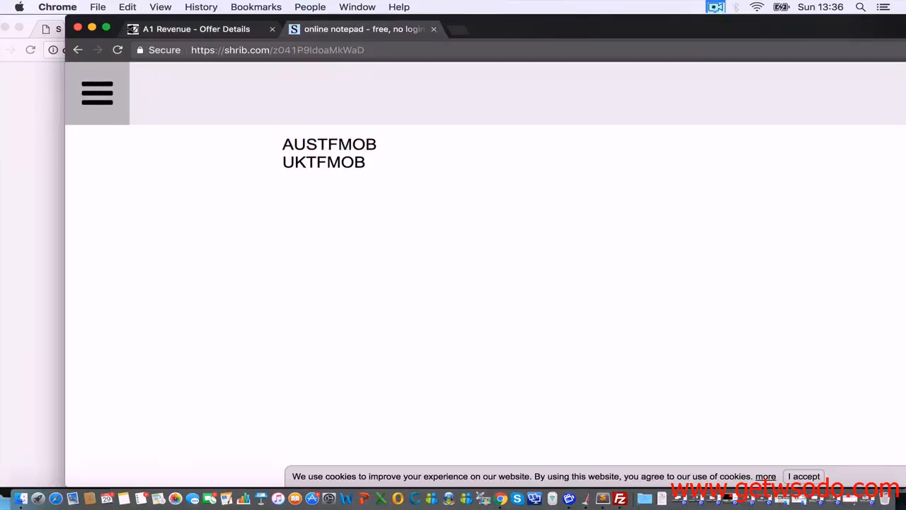
{"action": "key", "text": "Return"}
{"action": "key", "text": "Return"}
{"action": "key", "text": "super+v"}
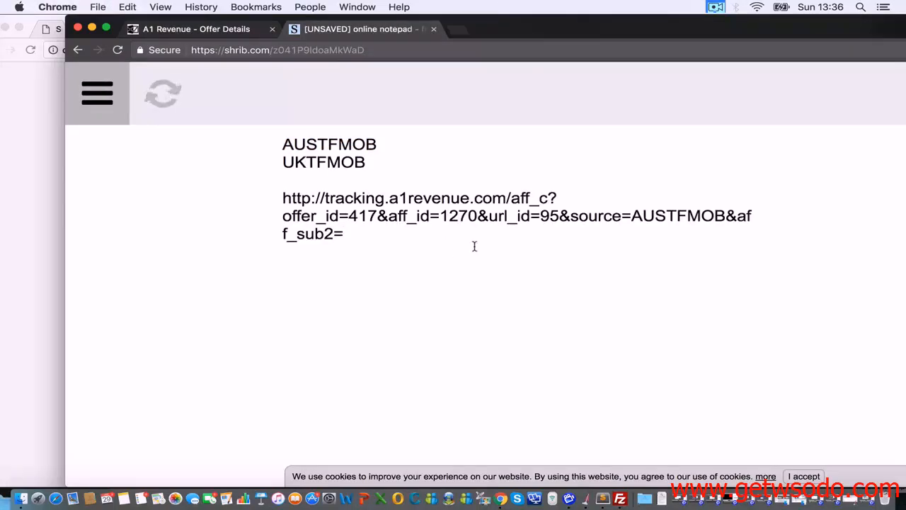
Step: In Test Campaign 10, replace the Forbes offer's URL with the copied tracking link ending in "aff_sub2=" and check the Append SubId setting
{"action": "left_click", "coordinate": [49, 235]}
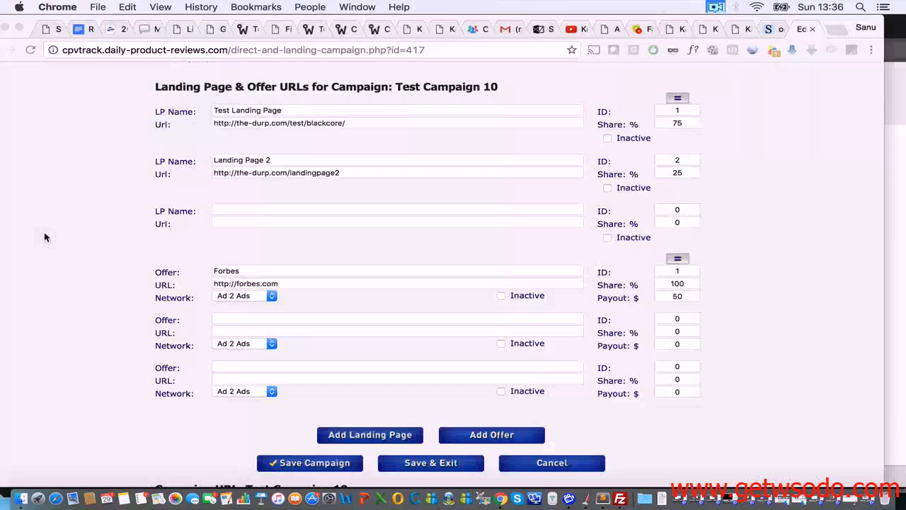
{"action": "left_click", "coordinate": [428, 281]}
{"action": "key", "text": "super+a"}
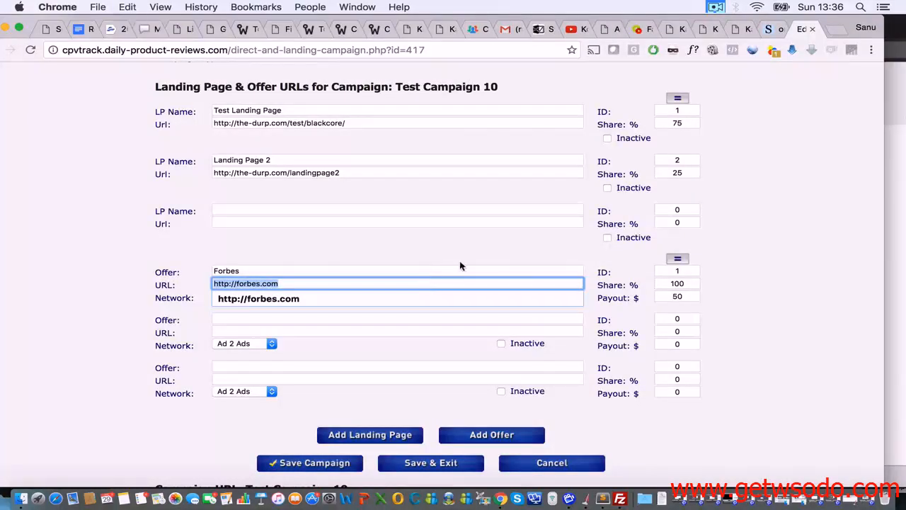
{"action": "key", "text": "super+v"}
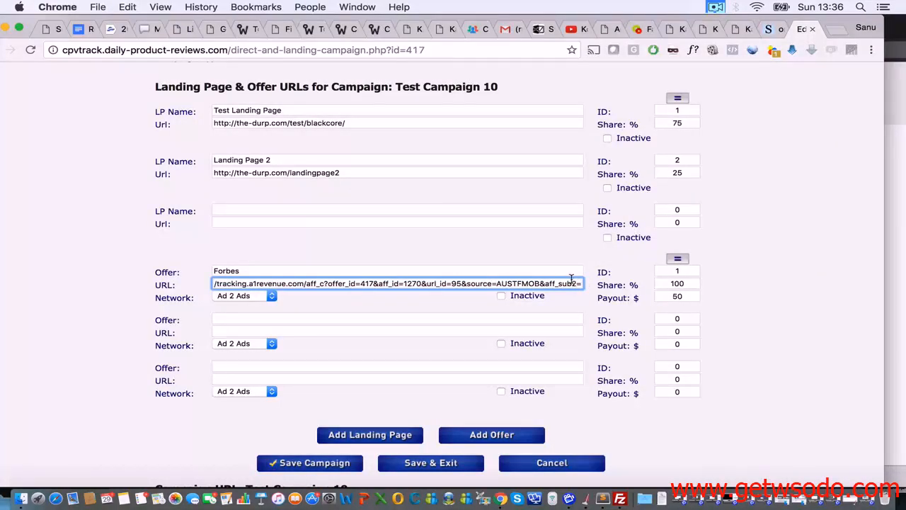
{"action": "left_click_drag", "start_coordinate": [541, 283], "coordinate": [591, 283]}
{"action": "left_click", "coordinate": [579, 283]}
{"action": "scroll", "coordinate": [579, 283], "scroll_direction": "up", "scroll_amount": 5}
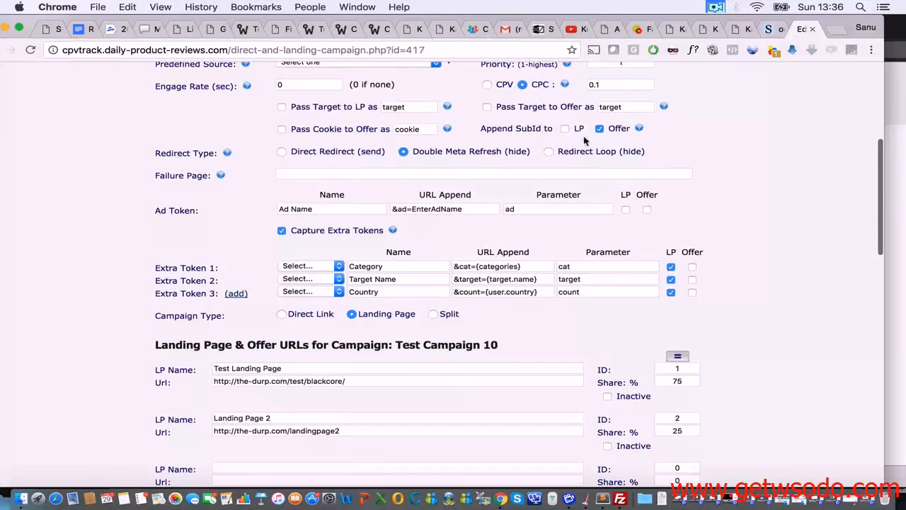
{"action": "scroll", "coordinate": [612, 131], "scroll_direction": "down", "scroll_amount": 3}
{"action": "scroll", "coordinate": [612, 130], "scroll_direction": "down", "scroll_amount": 3}
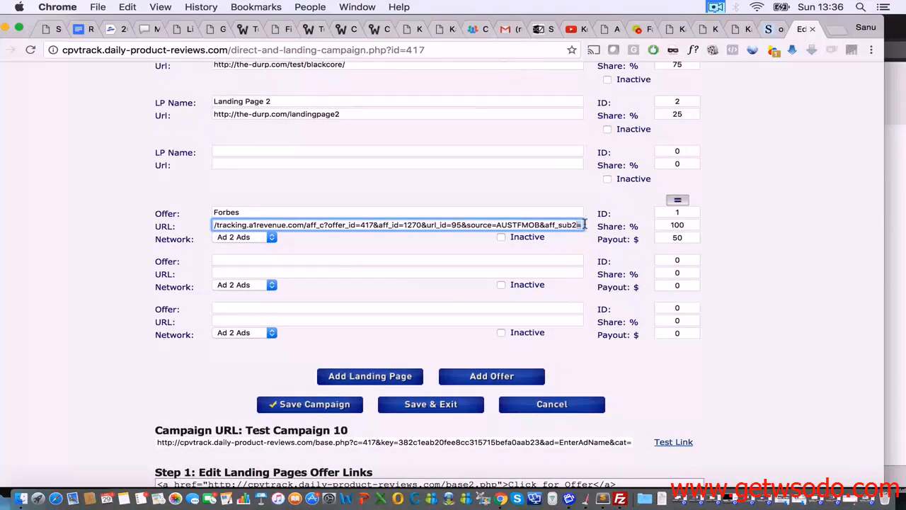
Step: Return to the A1 Revenue offer page and highlight the sub ID value after "aff_sub2=" in the tracking link
{"action": "left_click", "coordinate": [905, 191]}
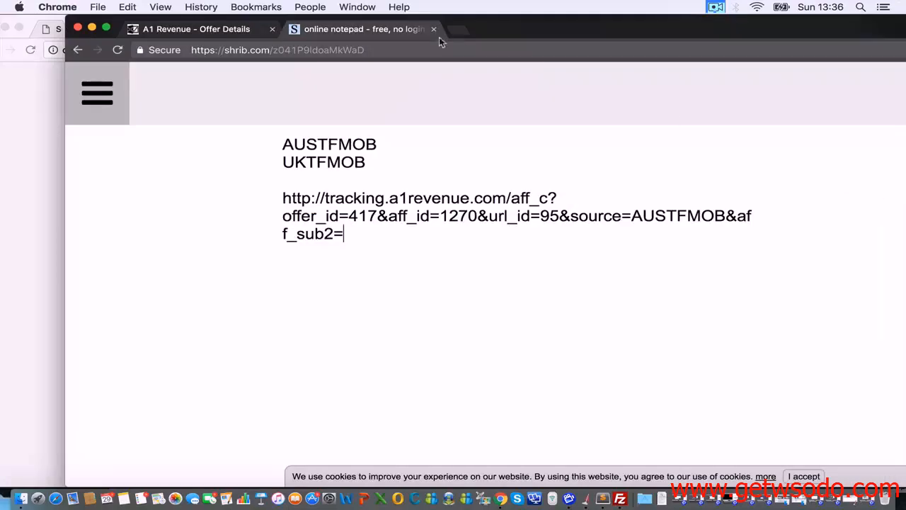
{"action": "left_click", "coordinate": [207, 11]}
{"action": "left_click", "coordinate": [156, 32]}
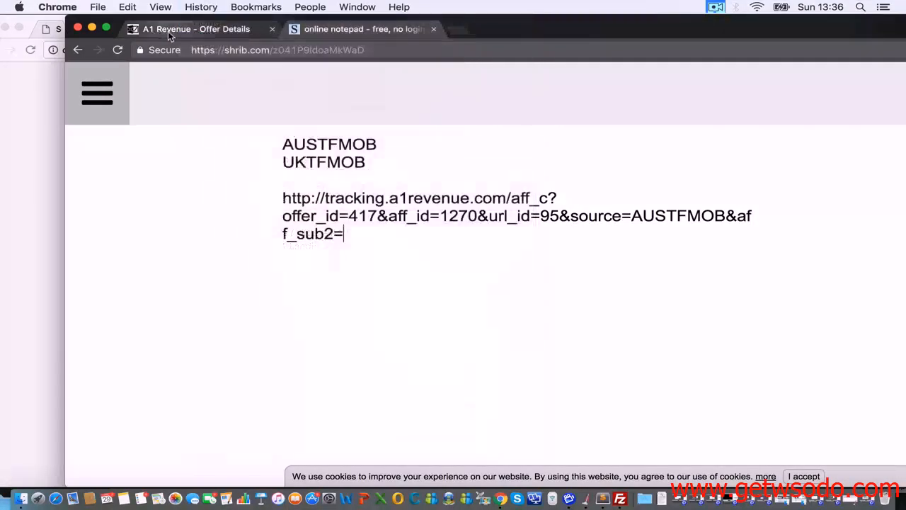
{"action": "left_click", "coordinate": [168, 31]}
{"action": "left_click", "coordinate": [519, 180]}
{"action": "double_click", "coordinate": [519, 180]}
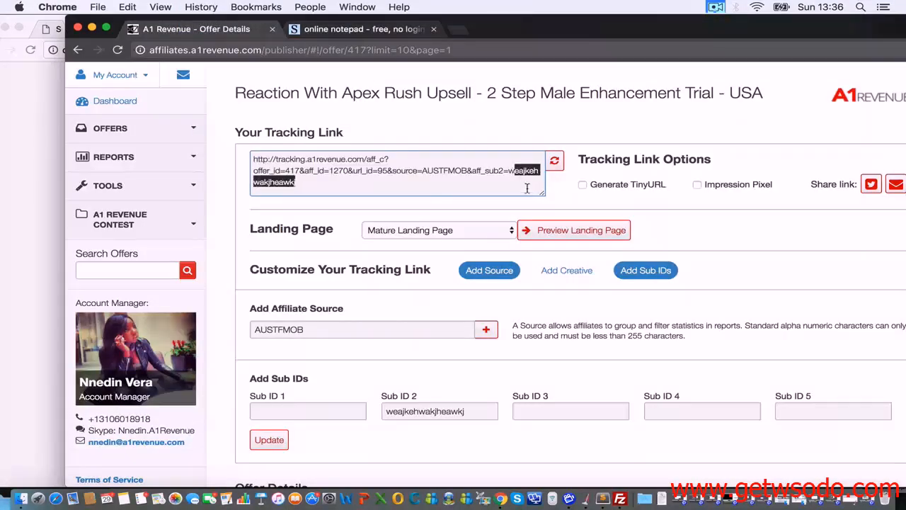
{"action": "left_click", "coordinate": [4, 197]}
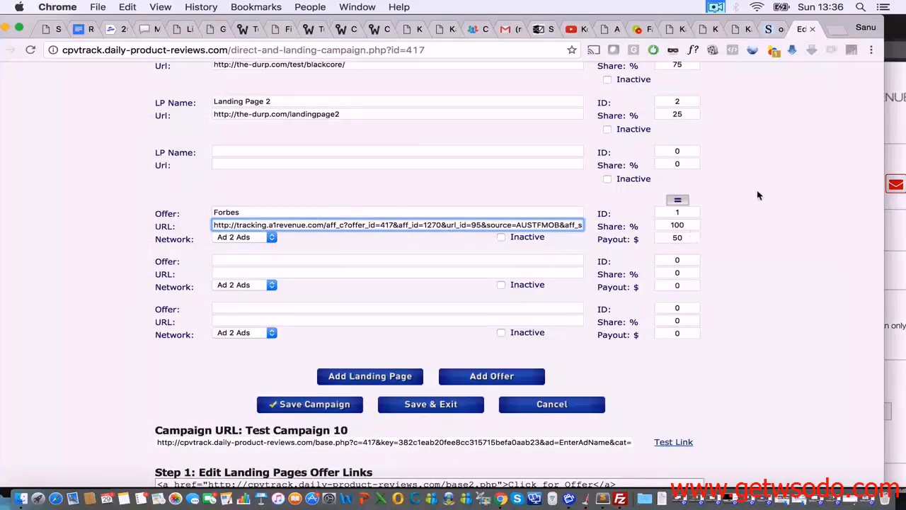
{"action": "left_click", "coordinate": [888, 370]}
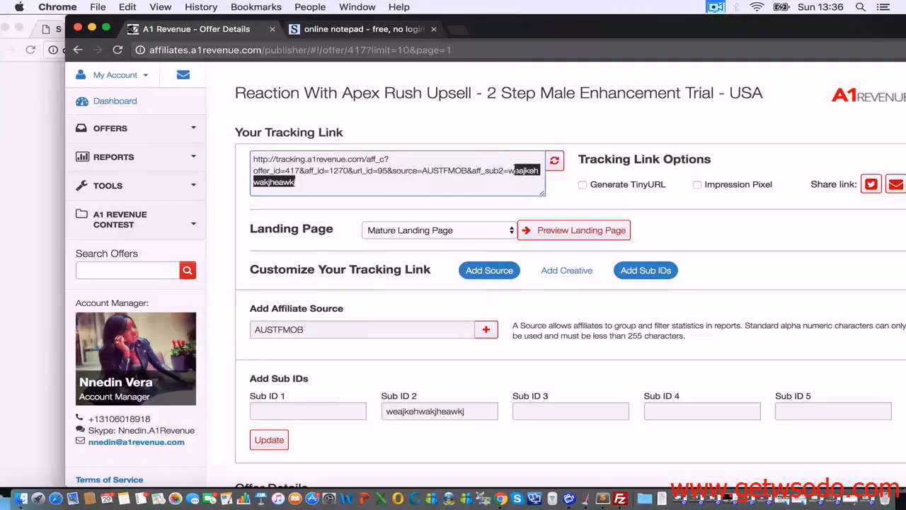
{"action": "left_click", "coordinate": [511, 171]}
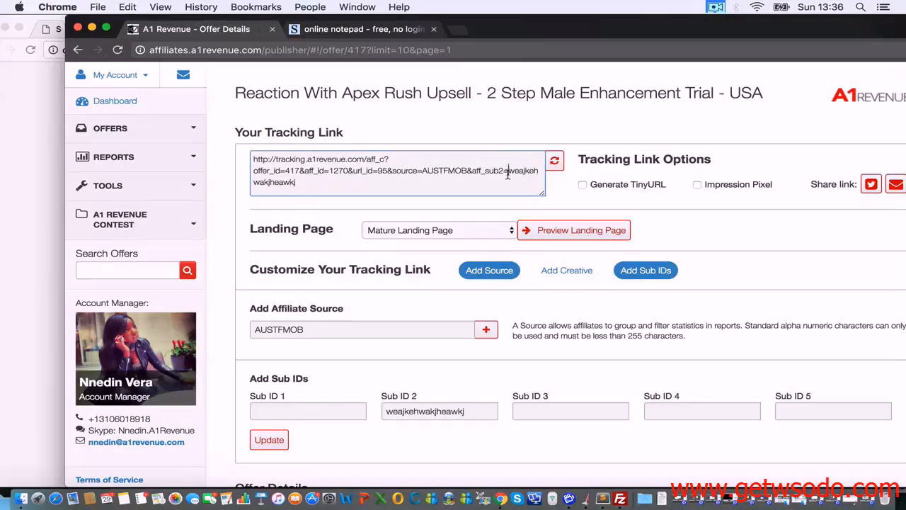
{"action": "double_click", "coordinate": [507, 174]}
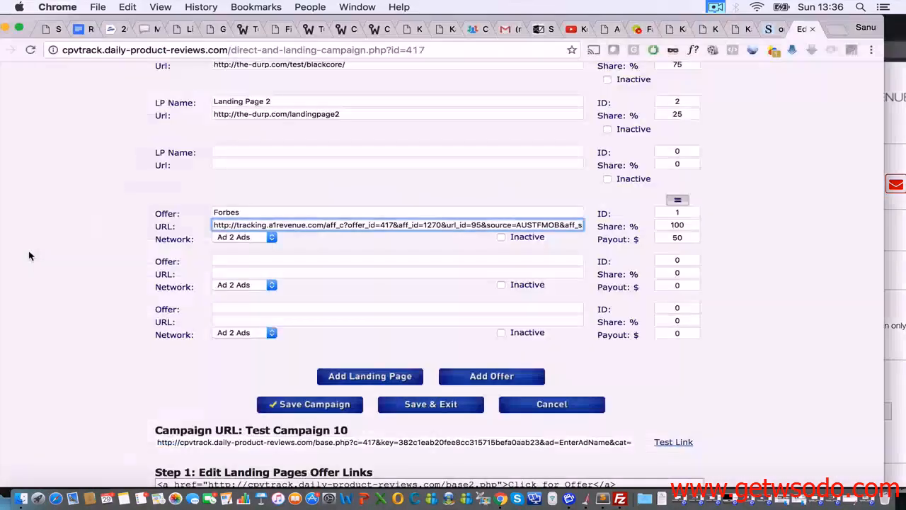
Step: Back in Test Campaign 10, highlight the source parameter and the aff_sub2 parameter in the first offer's URL
{"action": "left_click", "coordinate": [31, 256]}
{"action": "double_click", "coordinate": [406, 213]}
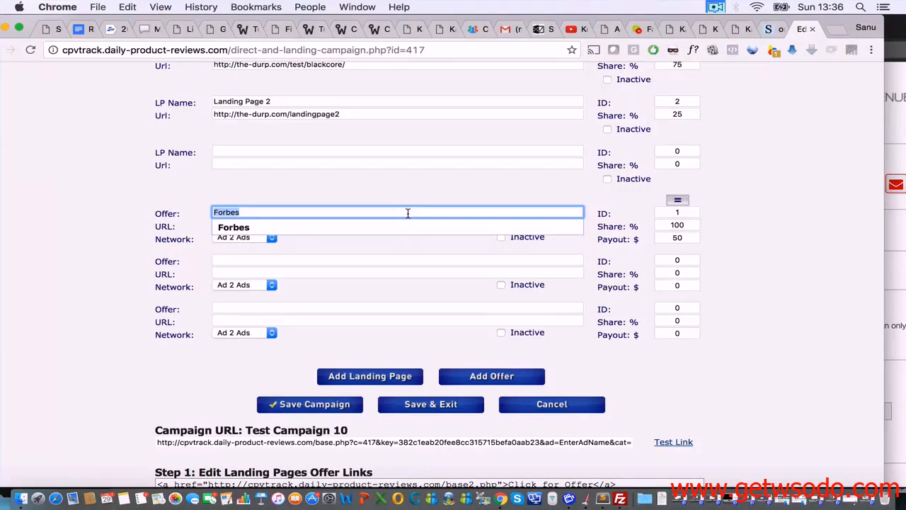
{"action": "left_click", "coordinate": [551, 196]}
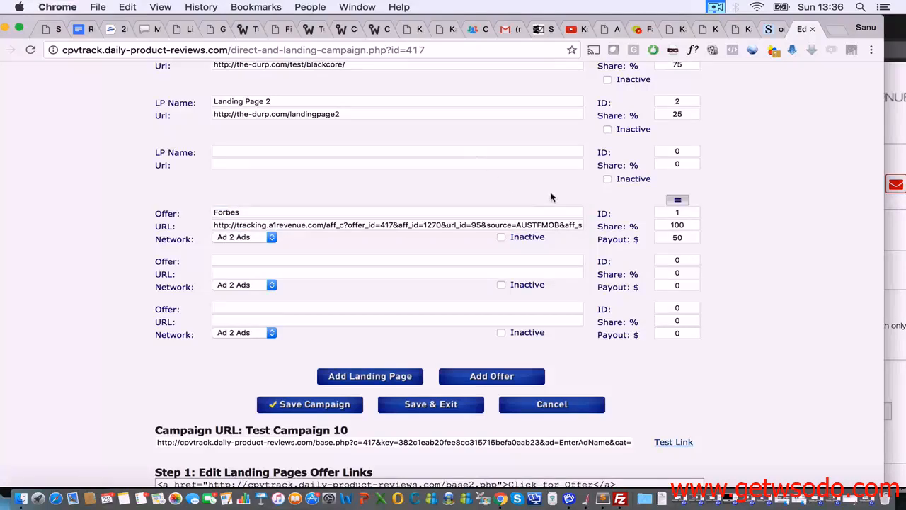
{"action": "double_click", "coordinate": [533, 207]}
{"action": "left_click", "coordinate": [531, 194]}
{"action": "left_click_drag", "start_coordinate": [562, 225], "coordinate": [484, 222]}
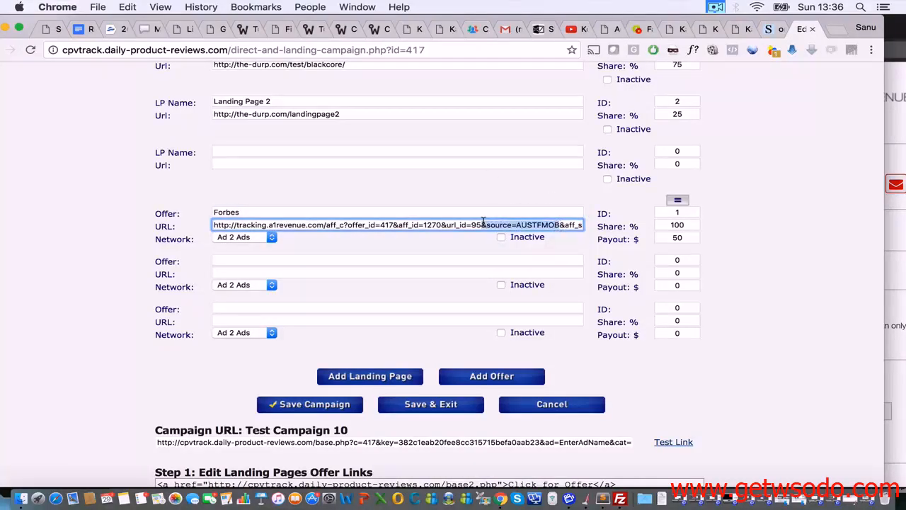
{"action": "left_click_drag", "start_coordinate": [560, 224], "coordinate": [593, 225]}
{"action": "scroll", "coordinate": [592, 225], "scroll_direction": "up", "scroll_amount": 1}
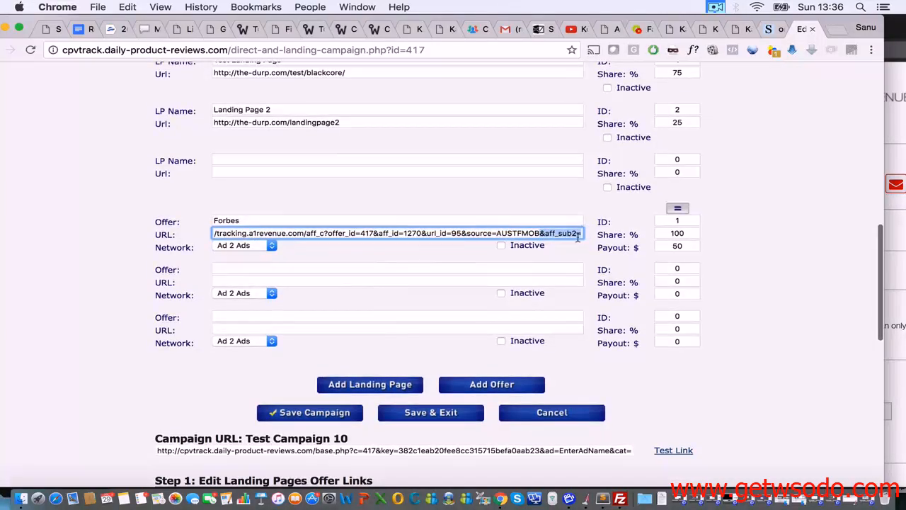
Step: Check the campaign's Append SubId setting and rename the Forbes offer to "Reaction"
{"action": "double_click", "coordinate": [541, 223]}
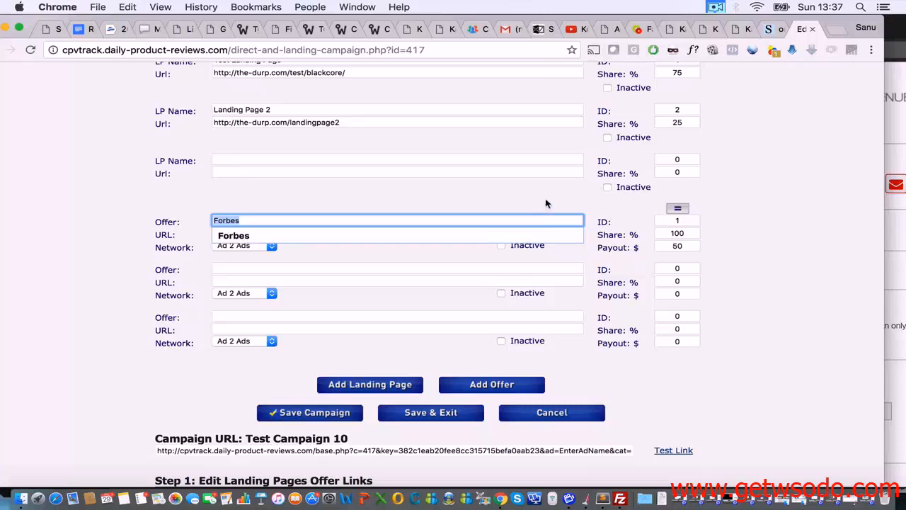
{"action": "scroll", "coordinate": [567, 200], "scroll_direction": "up", "scroll_amount": 5}
{"action": "scroll", "coordinate": [606, 106], "scroll_direction": "up", "scroll_amount": 2}
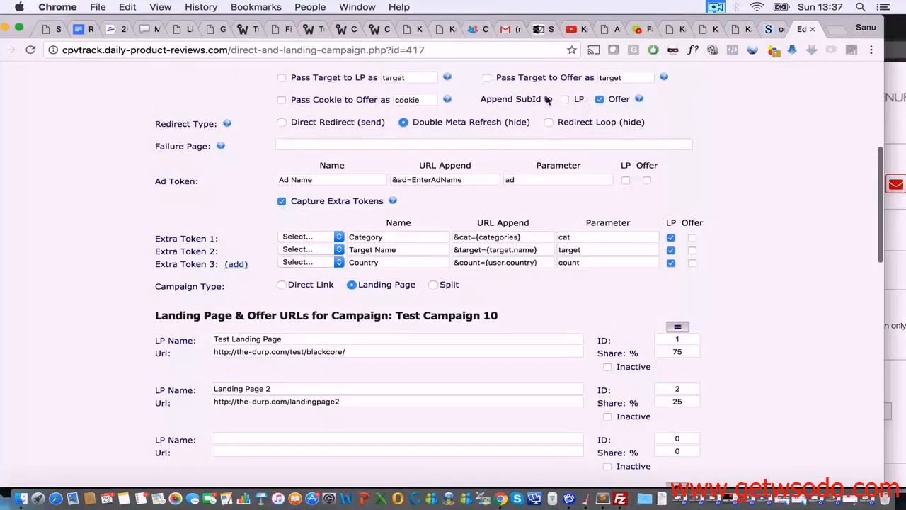
{"action": "scroll", "coordinate": [622, 105], "scroll_direction": "down", "scroll_amount": 4}
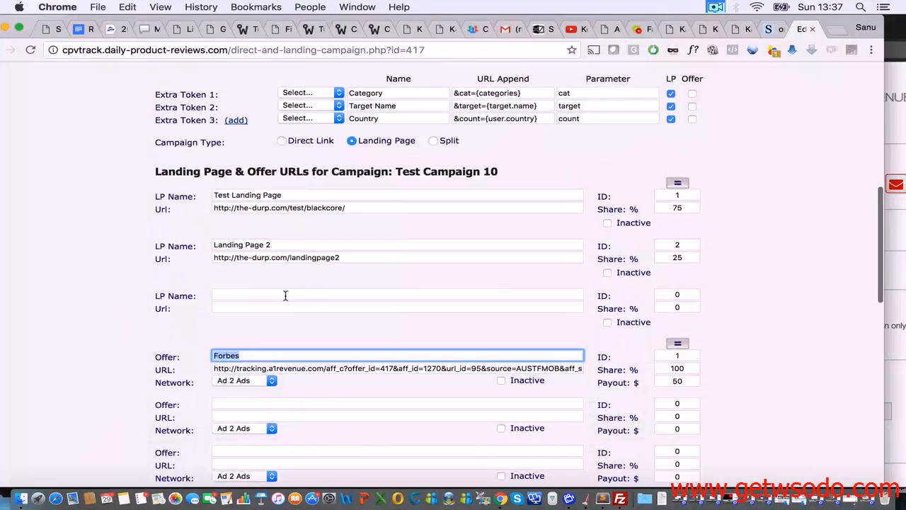
{"action": "type", "text": "React"}
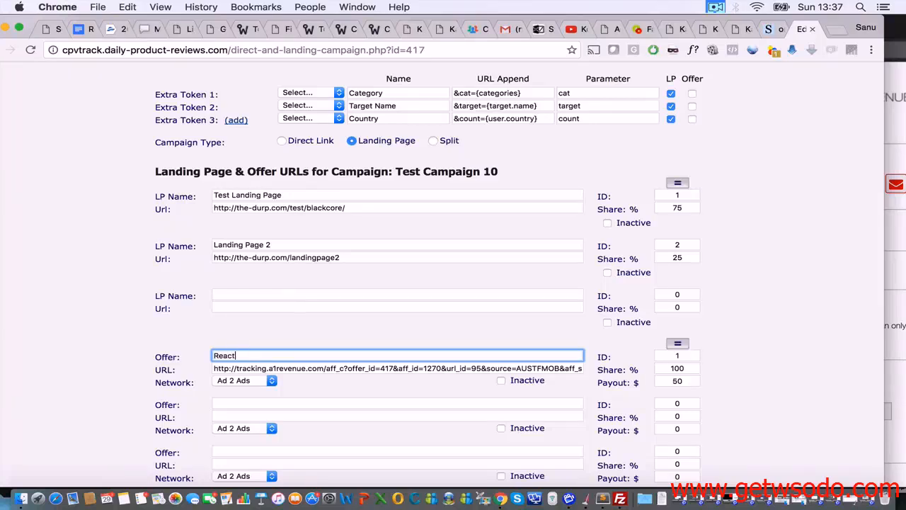
{"action": "type", "text": "ion"}
{"action": "left_click", "coordinate": [786, 380]}
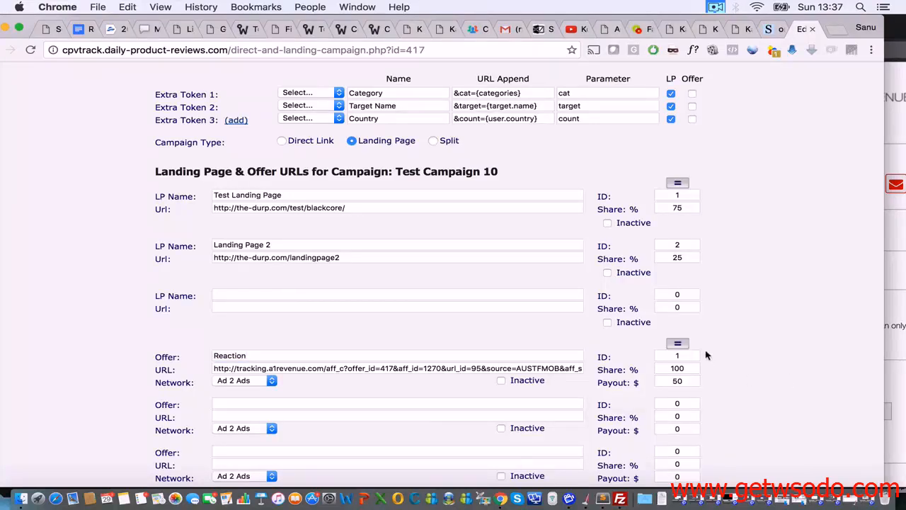
Step: Set the Reaction offer's payout to $30 and save the campaign
{"action": "double_click", "coordinate": [693, 381]}
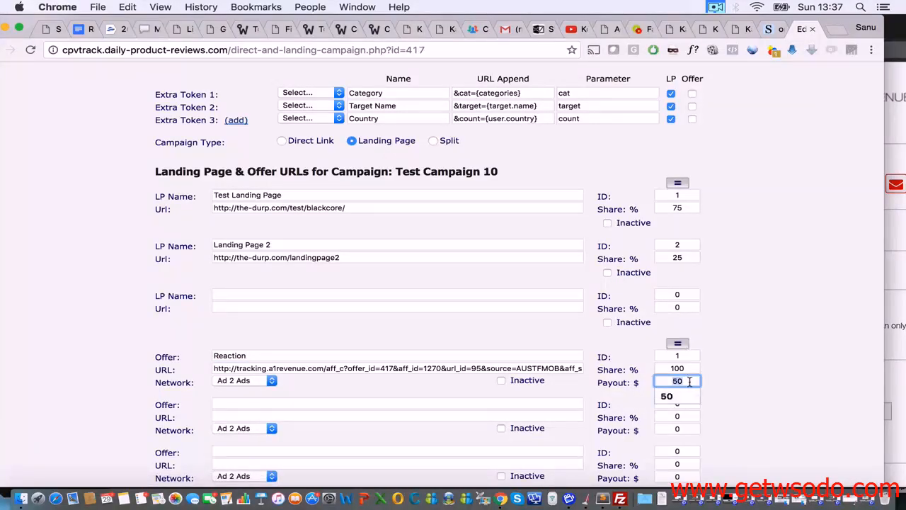
{"action": "type", "text": "3"}
{"action": "left_click", "coordinate": [767, 360]}
{"action": "scroll", "coordinate": [766, 359], "scroll_direction": "down", "scroll_amount": 3}
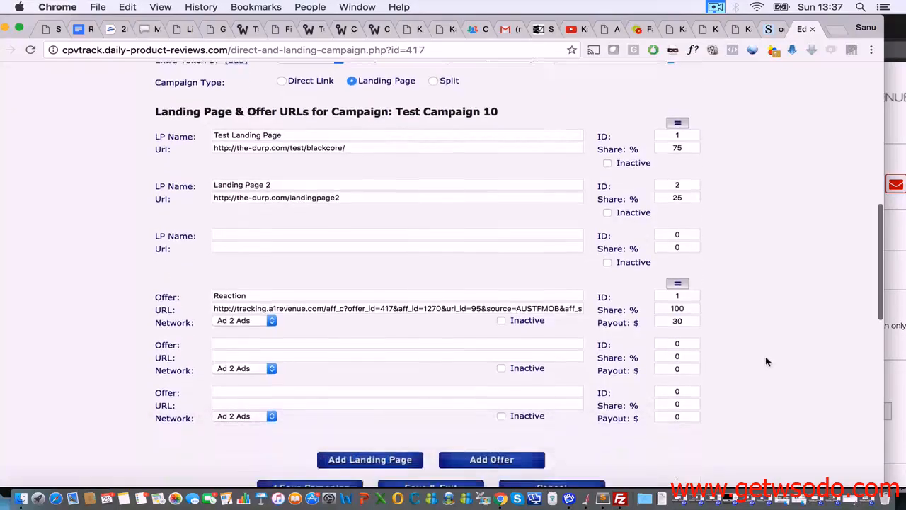
{"action": "left_click", "coordinate": [296, 430]}
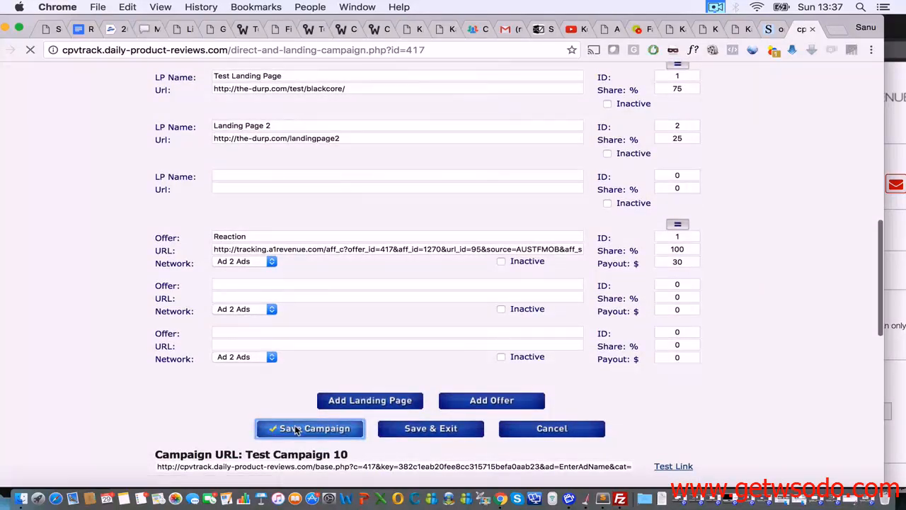
Step: Look over the saved campaign's settings, and examine the goals and payouts in the A1 Revenue offer's details
{"action": "scroll", "coordinate": [409, 378], "scroll_direction": "down", "scroll_amount": 12}
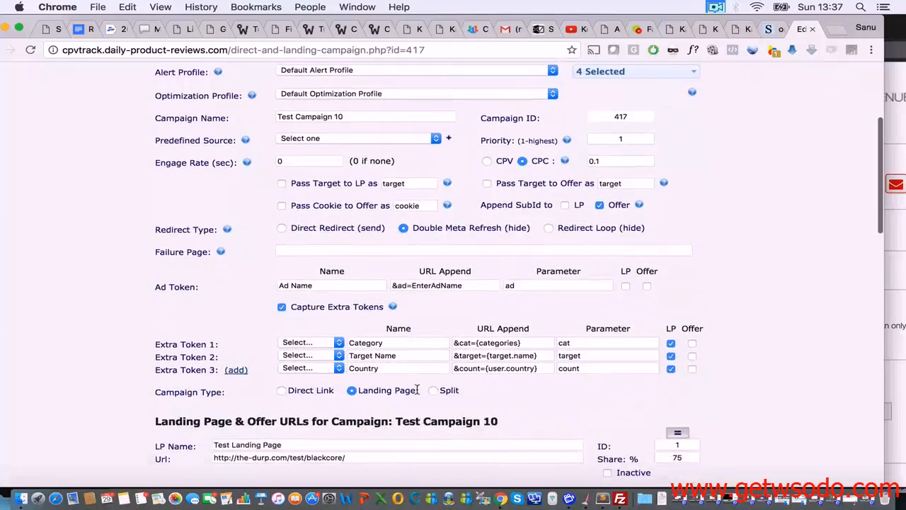
{"action": "scroll", "coordinate": [280, 430], "scroll_direction": "down", "scroll_amount": 5}
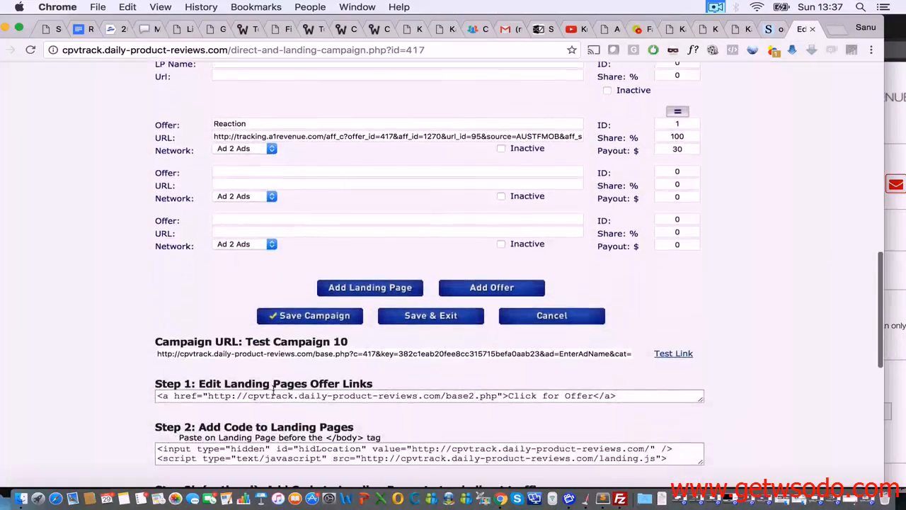
{"action": "scroll", "coordinate": [293, 356], "scroll_direction": "up", "scroll_amount": 7}
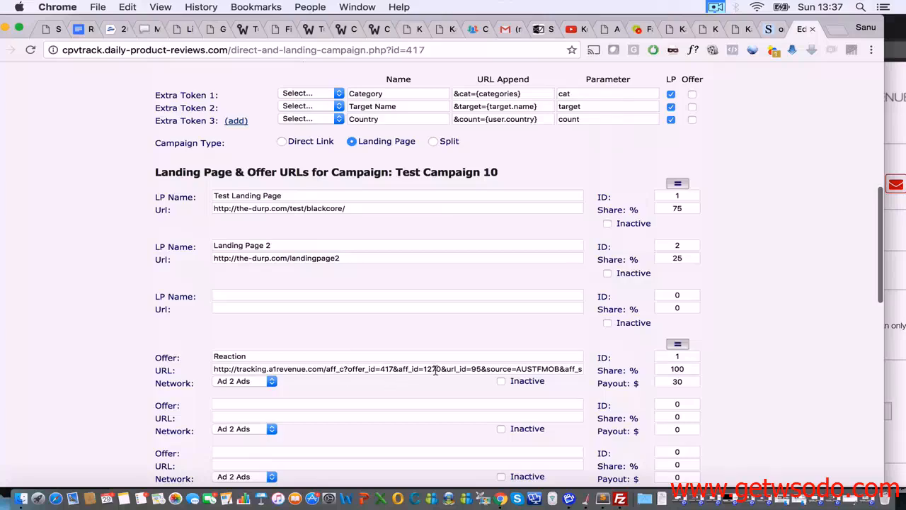
{"action": "scroll", "coordinate": [761, 389], "scroll_direction": "down", "scroll_amount": 4}
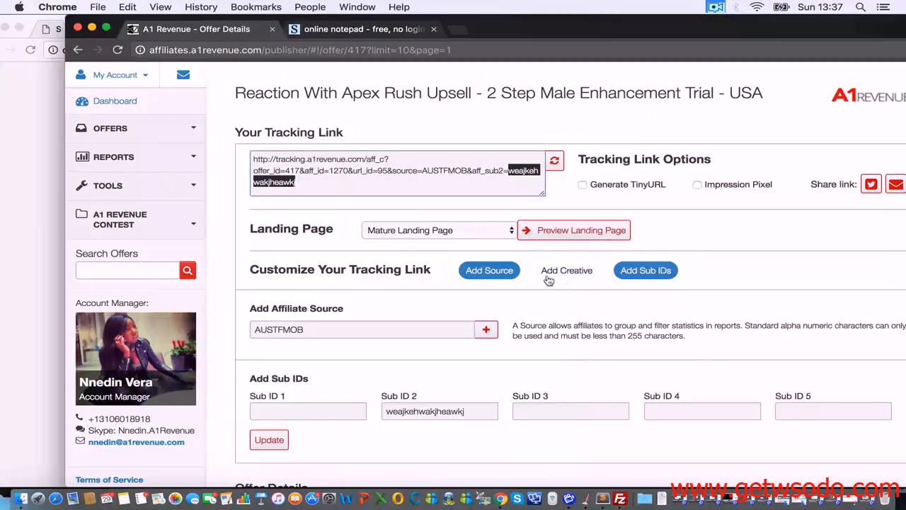
{"action": "scroll", "coordinate": [391, 298], "scroll_direction": "down", "scroll_amount": 15}
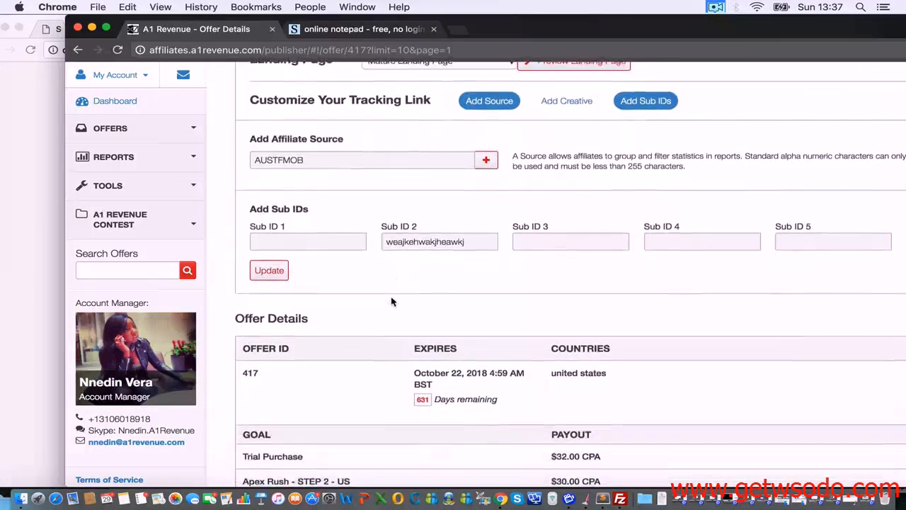
{"action": "scroll", "coordinate": [391, 297], "scroll_direction": "down", "scroll_amount": 3}
{"action": "scroll", "coordinate": [391, 296], "scroll_direction": "up", "scroll_amount": 9}
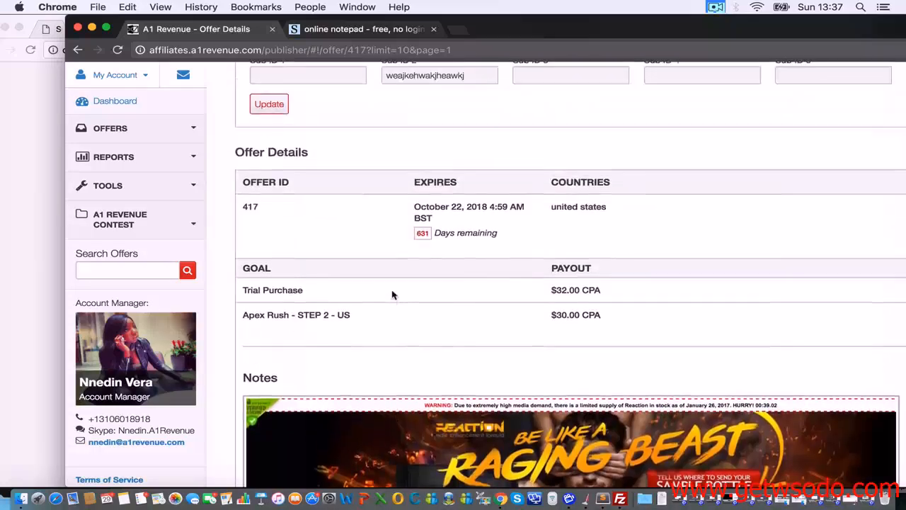
Step: Start a new pixel/postback in the Your Pixels / Postbacks section of the A1 Revenue offer's details
{"action": "scroll", "coordinate": [423, 310], "scroll_direction": "down", "scroll_amount": 3}
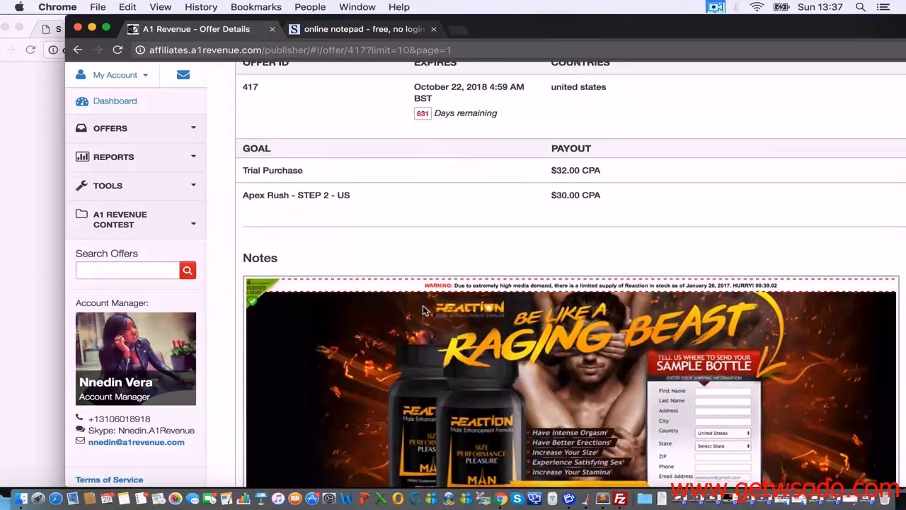
{"action": "scroll", "coordinate": [460, 213], "scroll_direction": "down", "scroll_amount": 6}
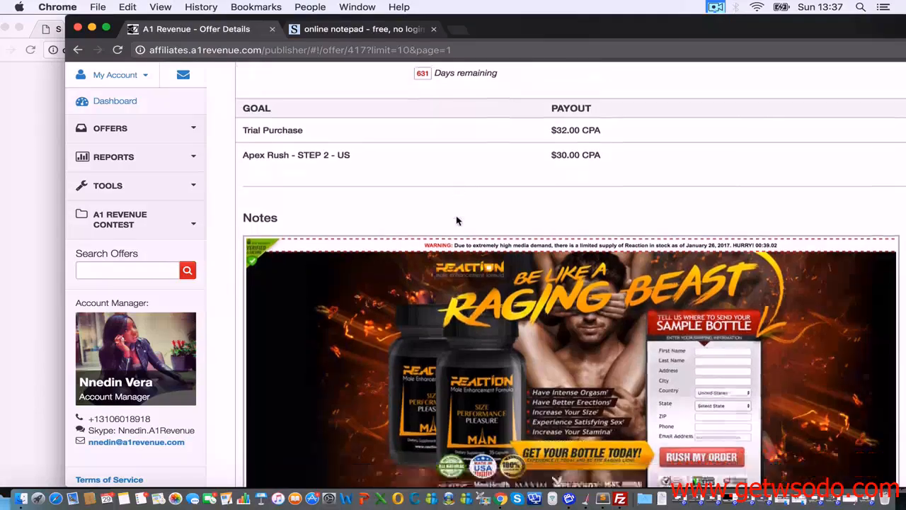
{"action": "scroll", "coordinate": [354, 375], "scroll_direction": "up", "scroll_amount": 1}
{"action": "scroll", "coordinate": [357, 377], "scroll_direction": "down", "scroll_amount": 2}
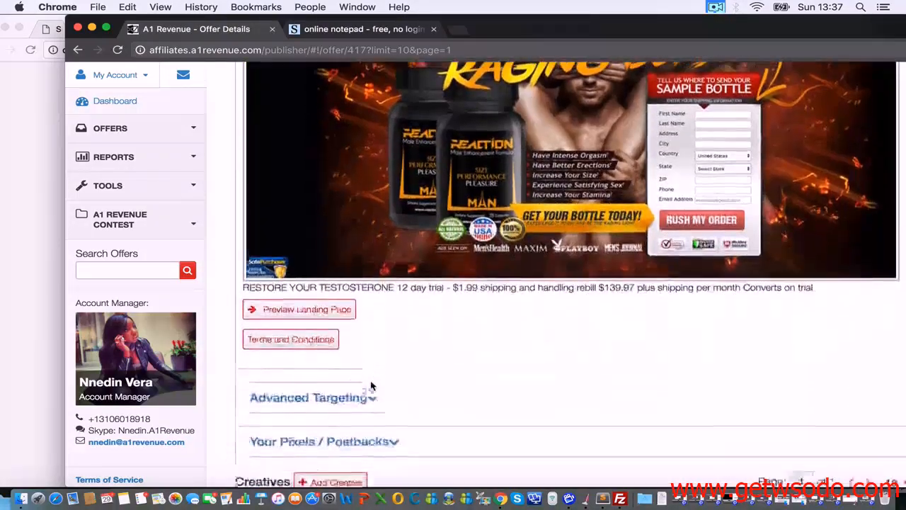
{"action": "scroll", "coordinate": [364, 383], "scroll_direction": "up", "scroll_amount": 15}
{"action": "scroll", "coordinate": [371, 375], "scroll_direction": "down", "scroll_amount": 15}
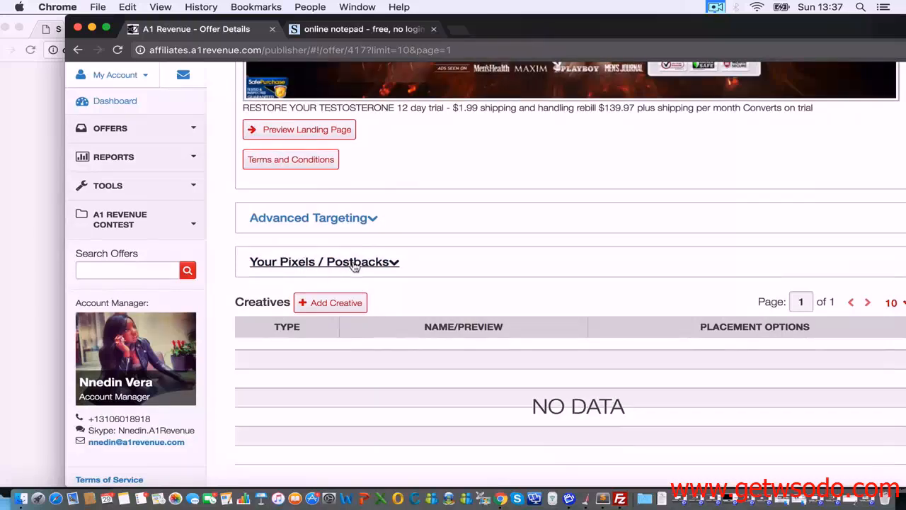
{"action": "left_click", "coordinate": [385, 266]}
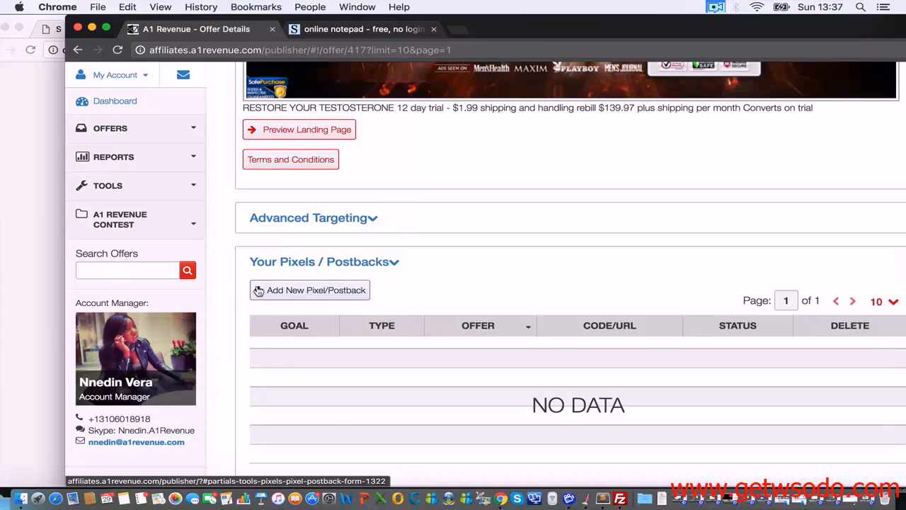
{"action": "left_click", "coordinate": [309, 296]}
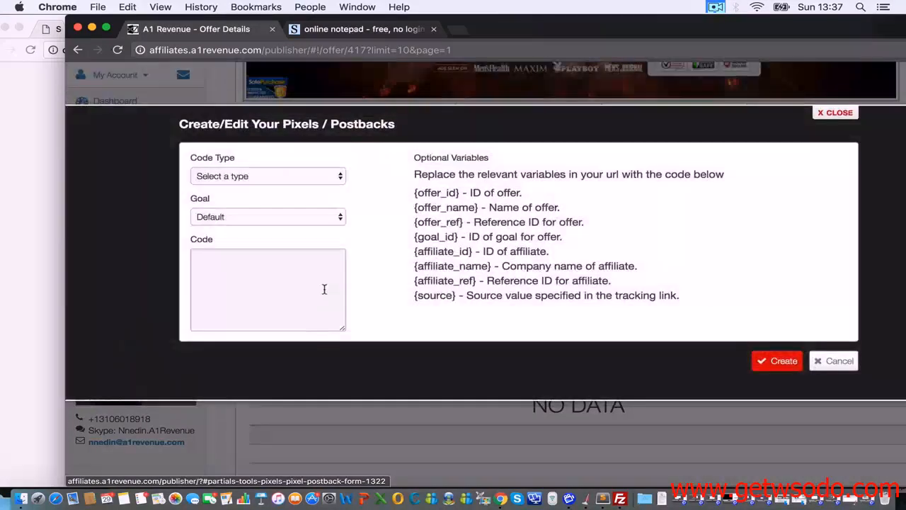
Step: Set the new postback's code type to Postback URL and its goal to Default
{"action": "left_click", "coordinate": [251, 177]}
{"action": "left_click", "coordinate": [248, 188]}
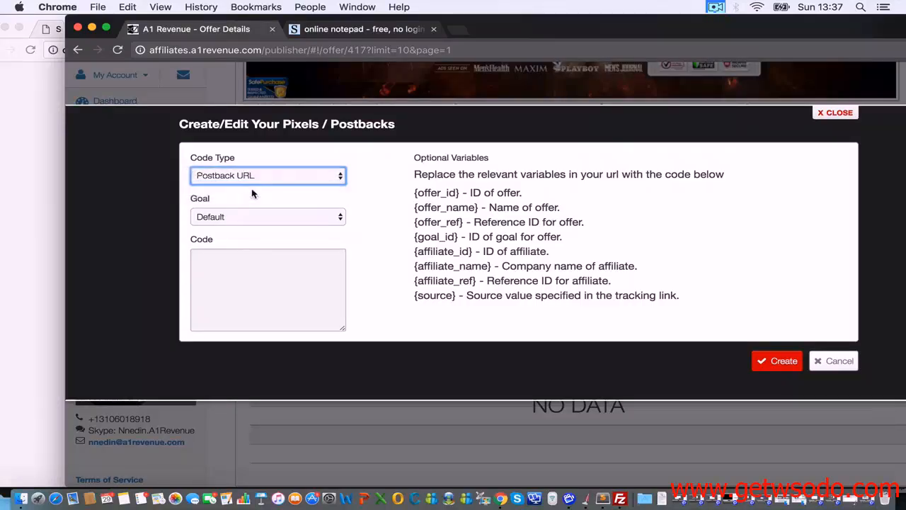
{"action": "left_click", "coordinate": [223, 217]}
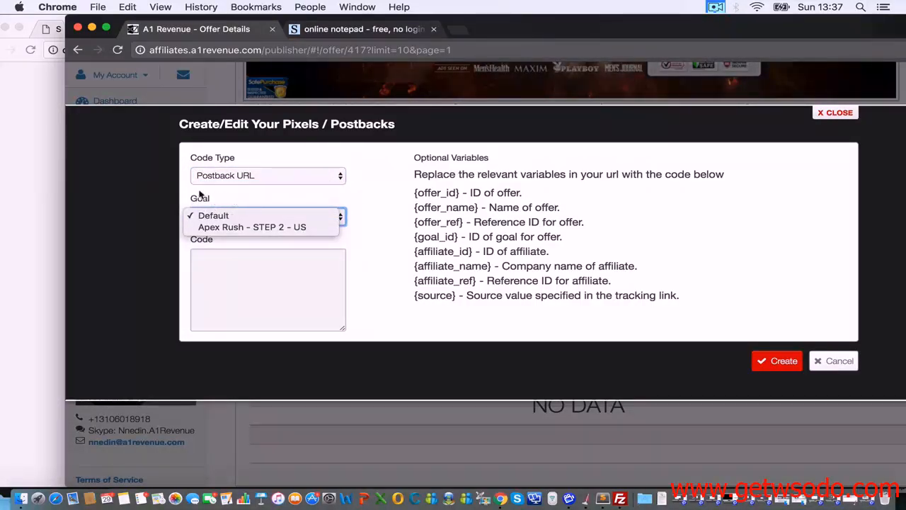
{"action": "left_click", "coordinate": [252, 216]}
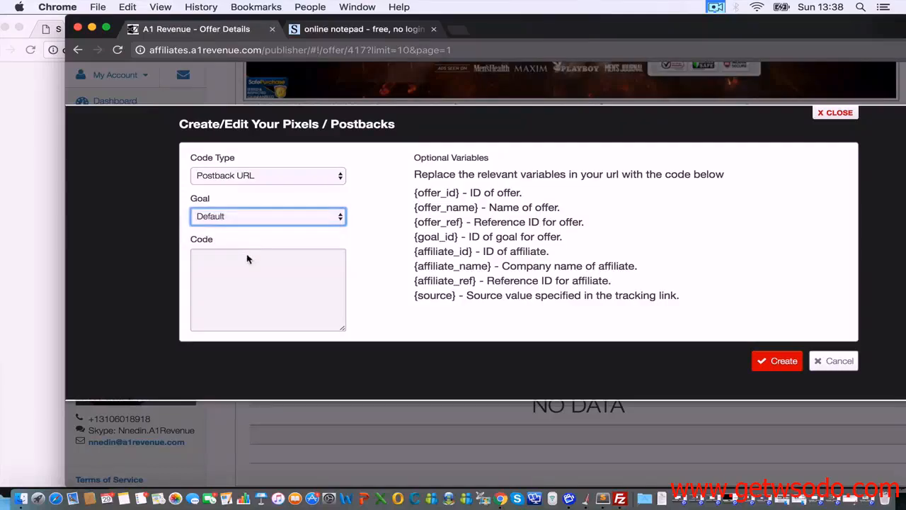
{"action": "left_click", "coordinate": [230, 260]}
Step: Copy the Image Pixel code from Test Campaign 10's tracking pixel section in the tracker
{"action": "left_click", "coordinate": [22, 245]}
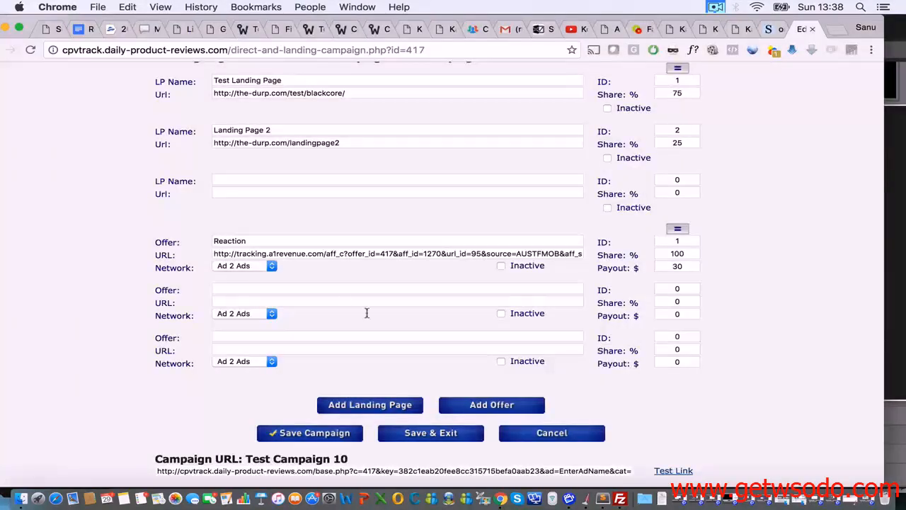
{"action": "scroll", "coordinate": [367, 315], "scroll_direction": "down", "scroll_amount": 3}
{"action": "scroll", "coordinate": [369, 316], "scroll_direction": "down", "scroll_amount": 4}
{"action": "scroll", "coordinate": [379, 319], "scroll_direction": "down", "scroll_amount": 3}
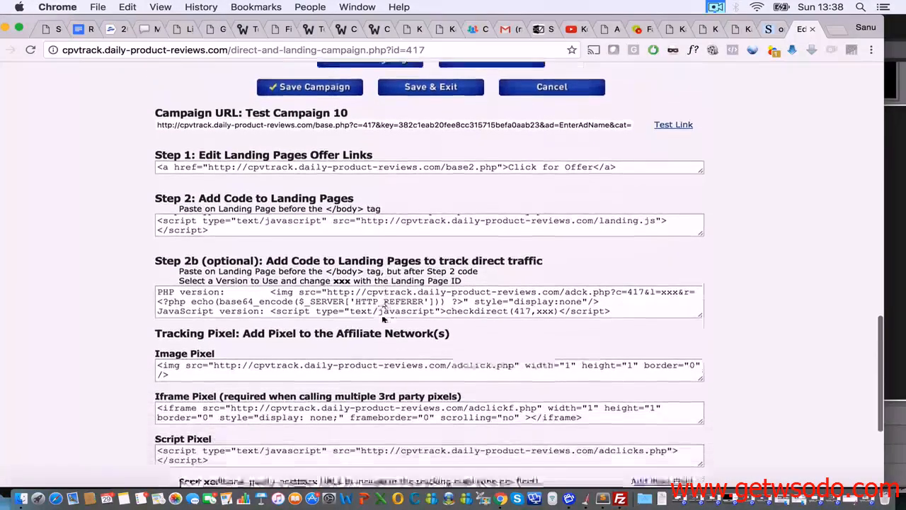
{"action": "scroll", "coordinate": [383, 320], "scroll_direction": "down", "scroll_amount": 2}
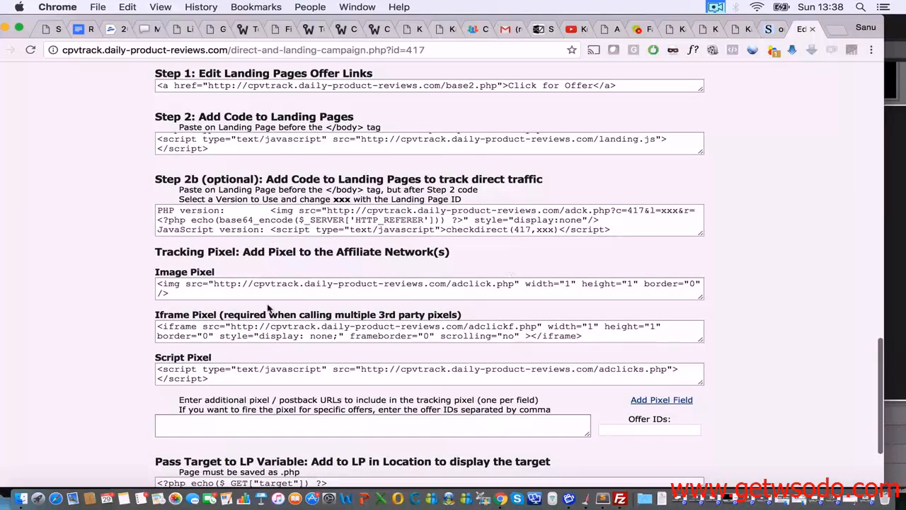
{"action": "left_click", "coordinate": [182, 295]}
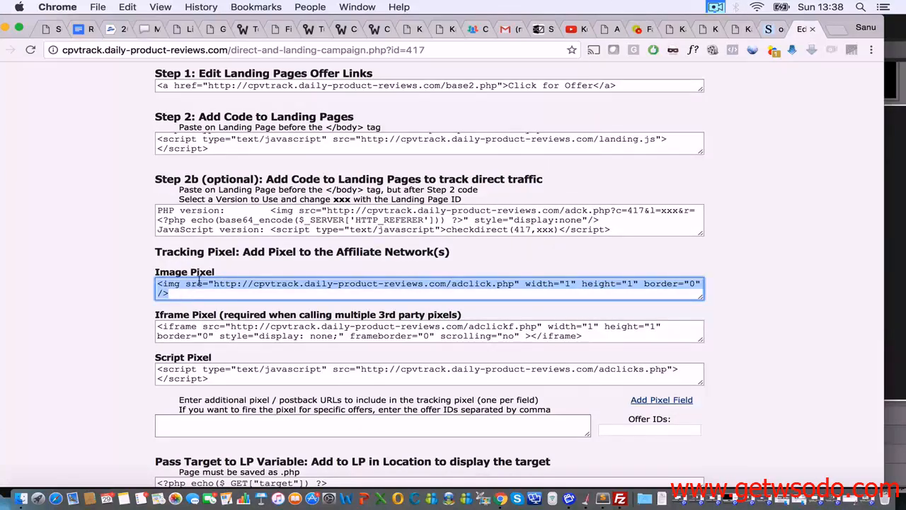
{"action": "right_click", "coordinate": [199, 282]}
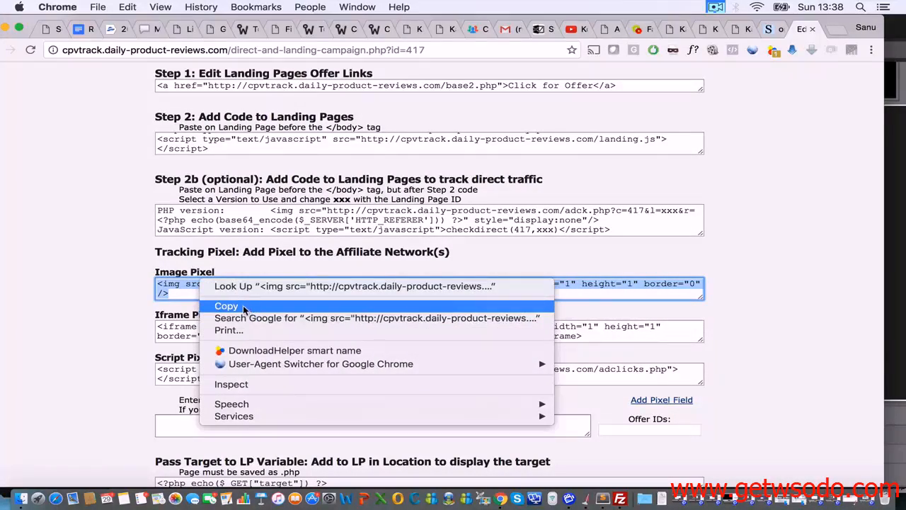
{"action": "left_click", "coordinate": [242, 306]}
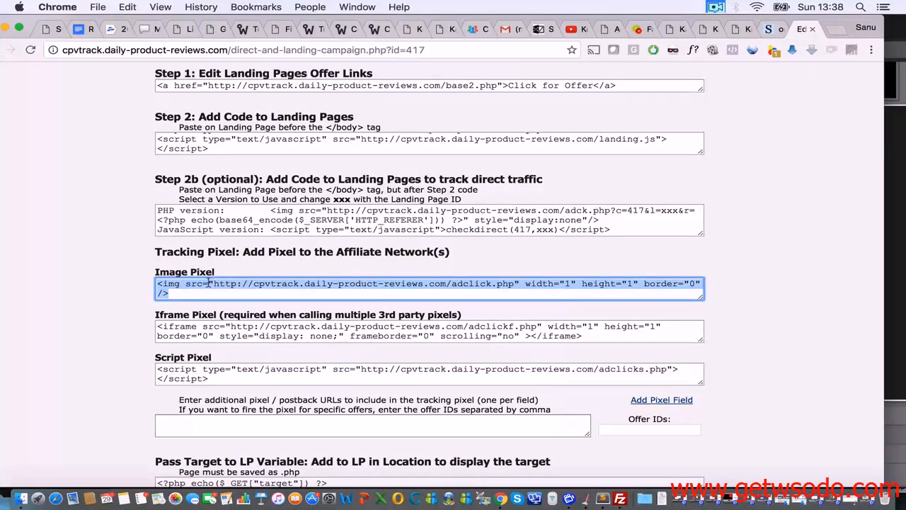
{"action": "left_click", "coordinate": [214, 285]}
{"action": "left_click_drag", "start_coordinate": [214, 285], "coordinate": [511, 279]}
{"action": "key", "text": "super+a"}
{"action": "key", "text": "super+c"}
Step: In the online notepad, paste the image pixel code a few lines below the ?subid={aff_sub2}&revenue={payout}&cladd=true string
{"action": "left_click", "coordinate": [776, 30]}
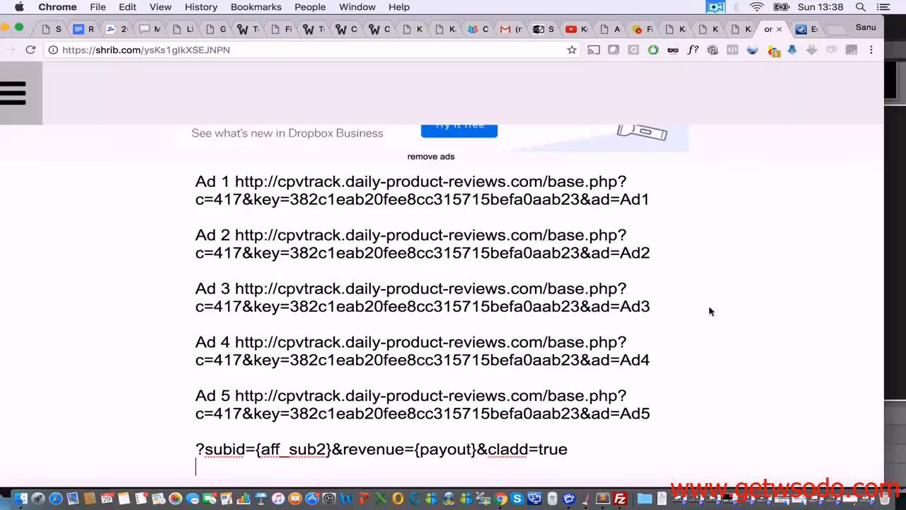
{"action": "key", "text": "Return"}
{"action": "key", "text": "Return"}
{"action": "key", "text": "Return"}
{"action": "key", "text": "Return"}
{"action": "key", "text": "super+v"}
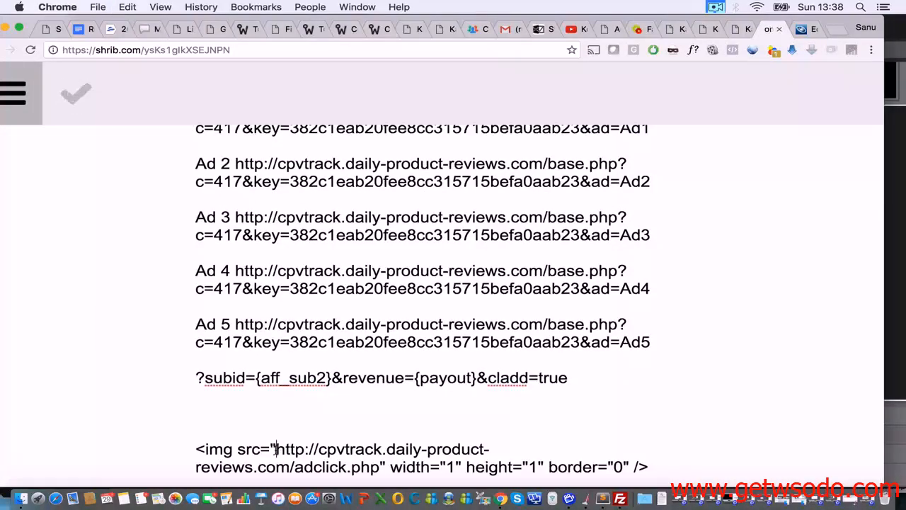
{"action": "left_click_drag", "start_coordinate": [276, 449], "coordinate": [377, 465]}
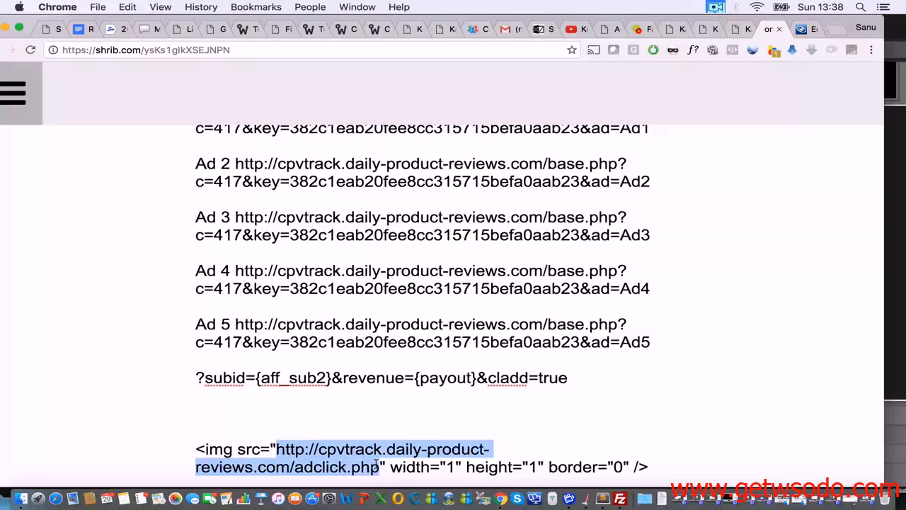
{"action": "key", "text": "super+c"}
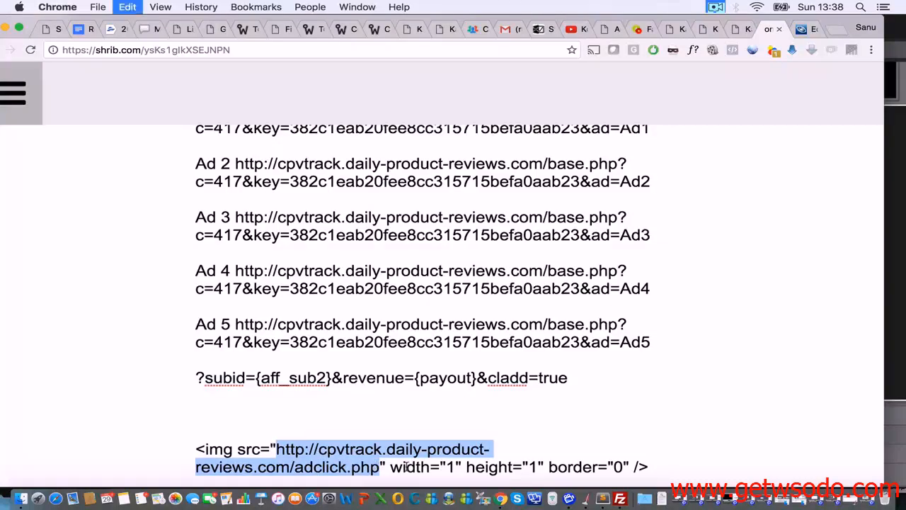
{"action": "left_click", "coordinate": [408, 466]}
{"action": "left_click_drag", "start_coordinate": [648, 466], "coordinate": [380, 466]}
{"action": "key", "text": "BackSpace"}
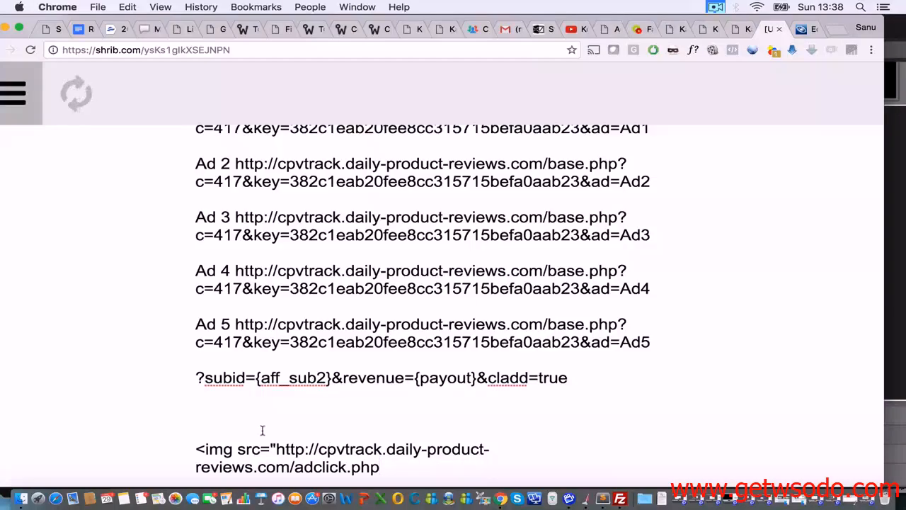
{"action": "left_click_drag", "start_coordinate": [277, 449], "coordinate": [182, 448]}
{"action": "key", "text": "BackSpace"}
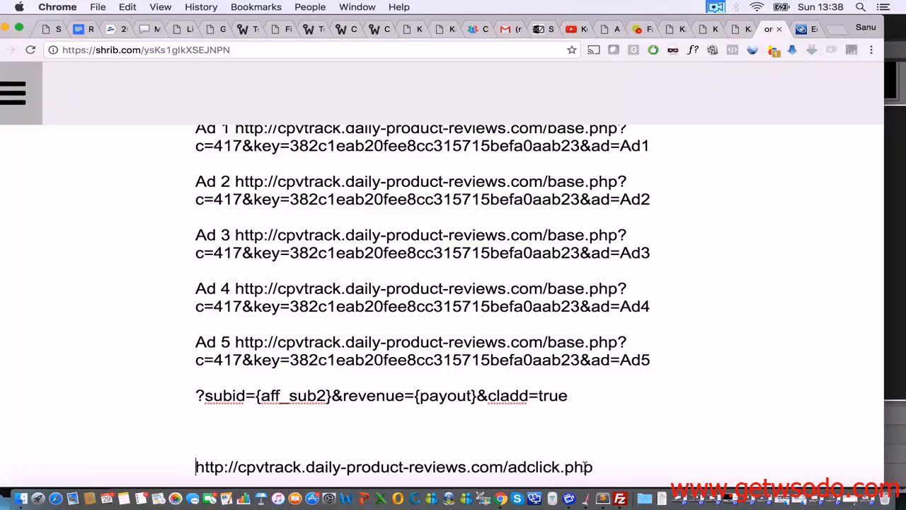
Step: Highlight the adclick.php URL and the subid parameter string in the notepad
{"action": "triple_click", "coordinate": [601, 467]}
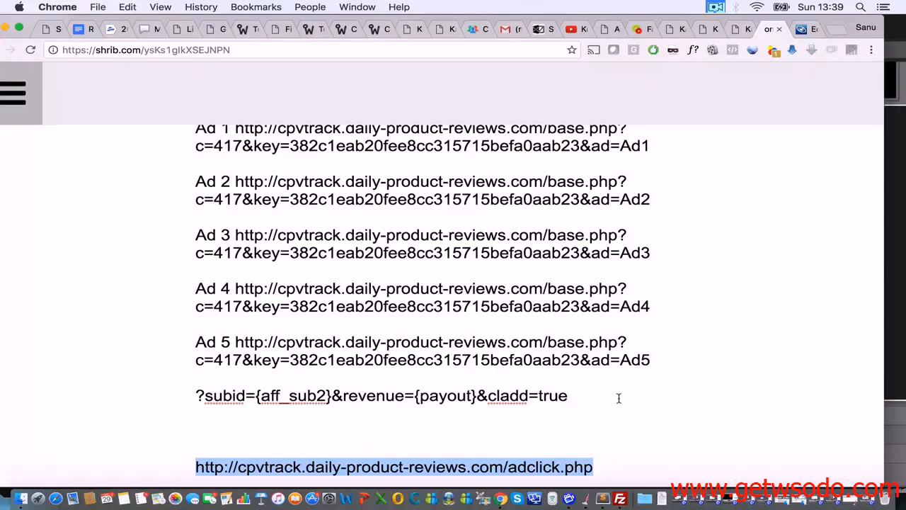
{"action": "left_click", "coordinate": [593, 396]}
{"action": "triple_click", "coordinate": [143, 400]}
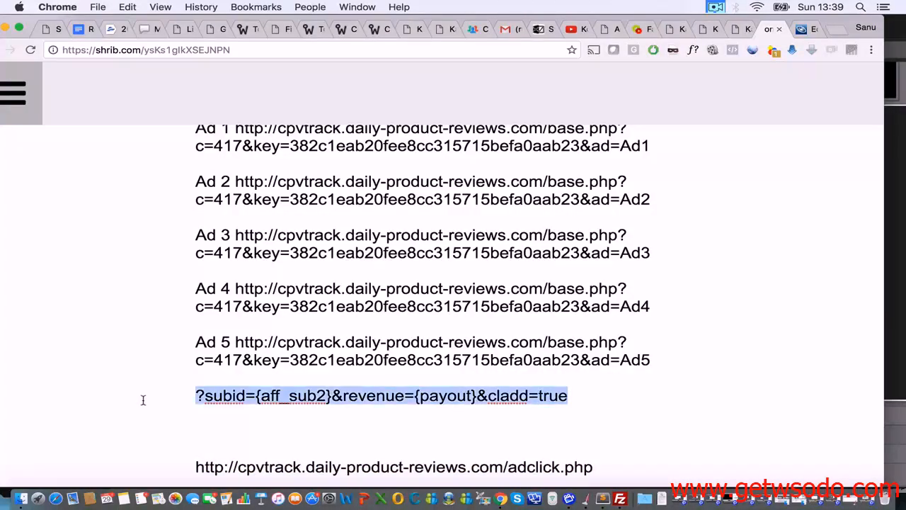
{"action": "left_click_drag", "start_coordinate": [621, 469], "coordinate": [190, 470]}
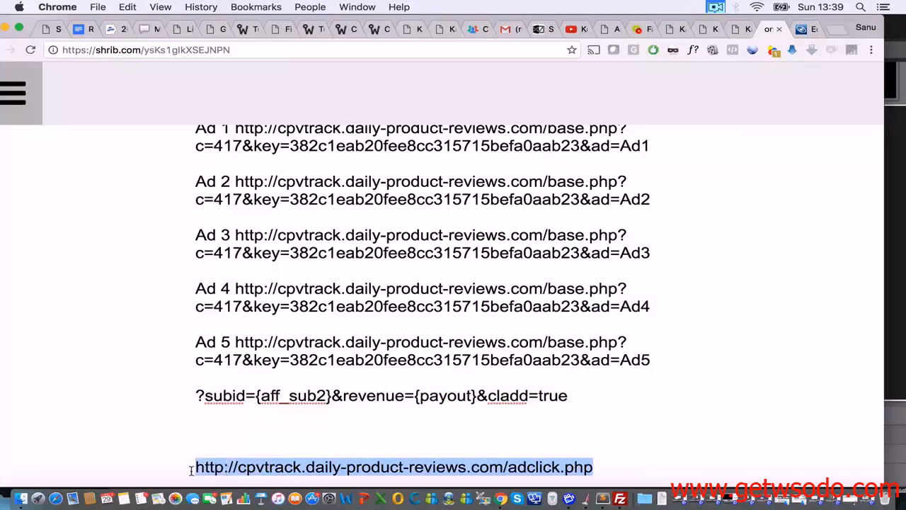
Step: Back in Test Campaign 10, highlight the adclick.php URL inside the Image Pixel code
{"action": "left_click", "coordinate": [807, 30]}
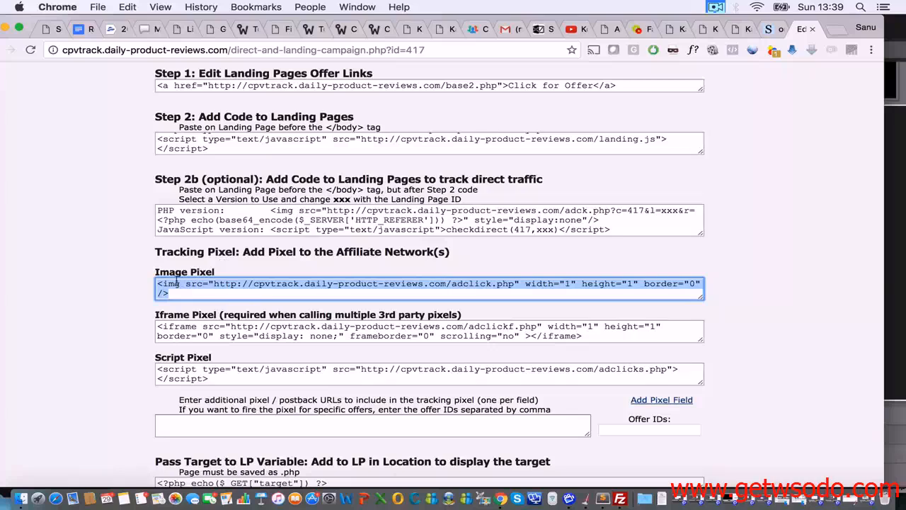
{"action": "left_click", "coordinate": [217, 284]}
{"action": "left_click", "coordinate": [210, 284]}
{"action": "left_click", "coordinate": [215, 284]}
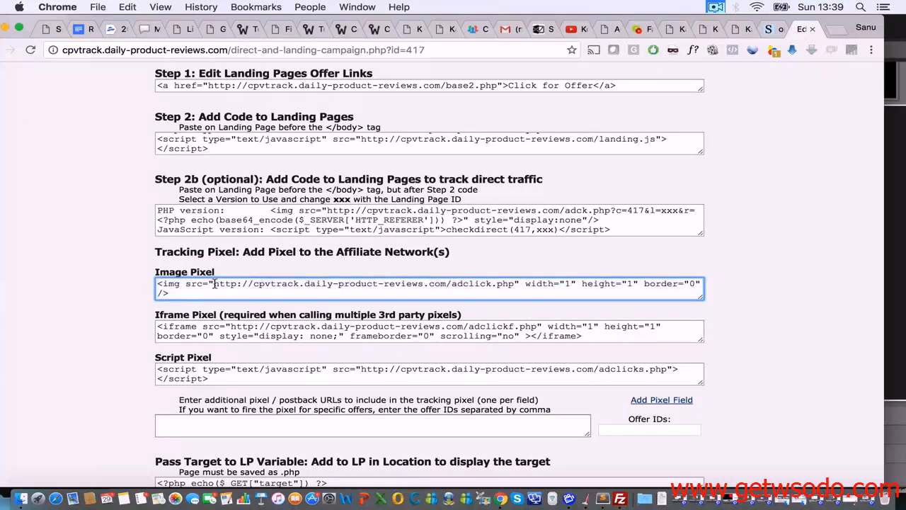
{"action": "left_click_drag", "start_coordinate": [213, 284], "coordinate": [515, 285]}
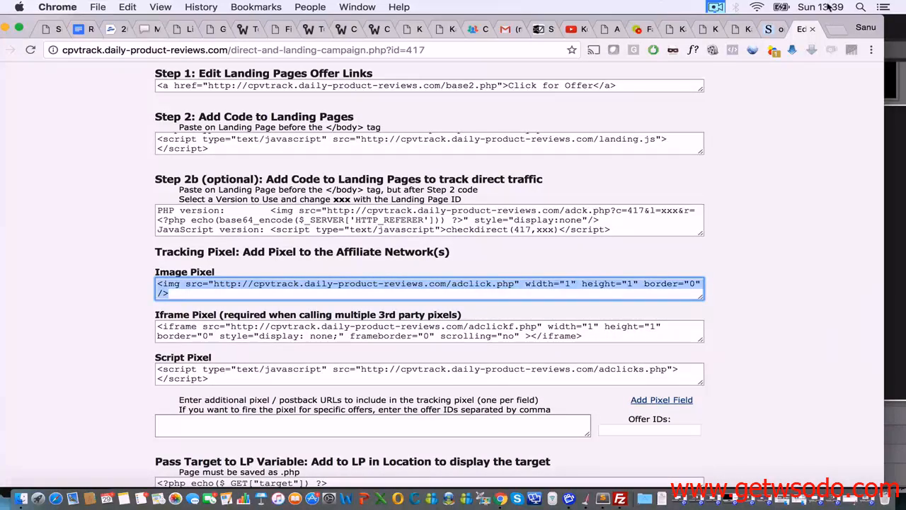
Step: Return to the notepad and compare the postback parameter string with the adclick.php base URL by highlighting each
{"action": "left_click", "coordinate": [773, 28]}
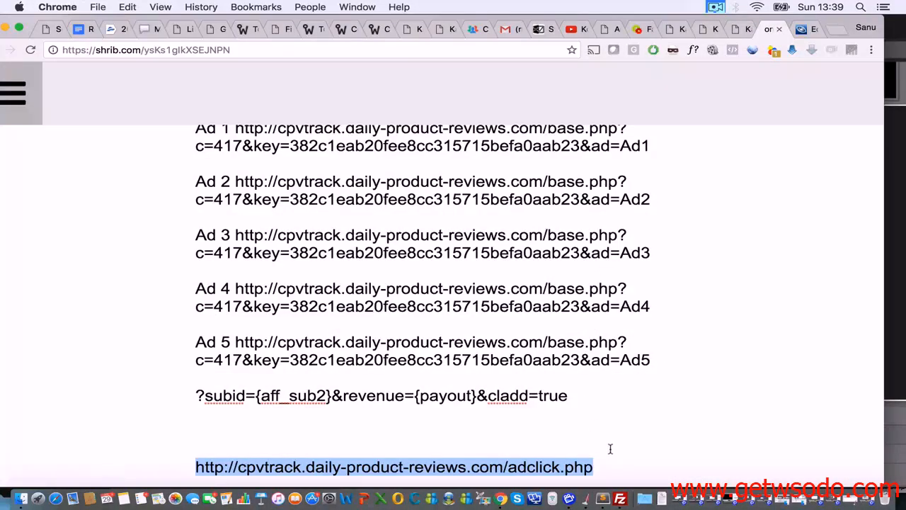
{"action": "left_click", "coordinate": [577, 437]}
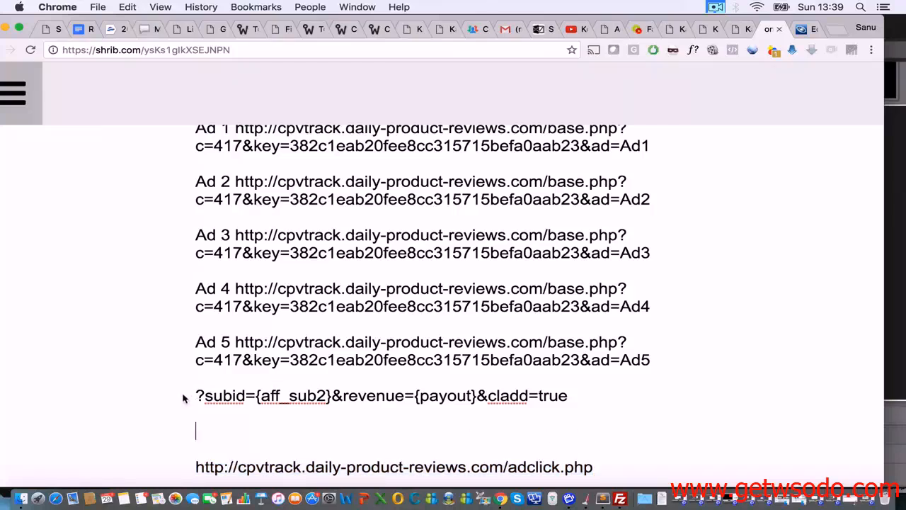
{"action": "left_click_drag", "start_coordinate": [196, 395], "coordinate": [576, 402]}
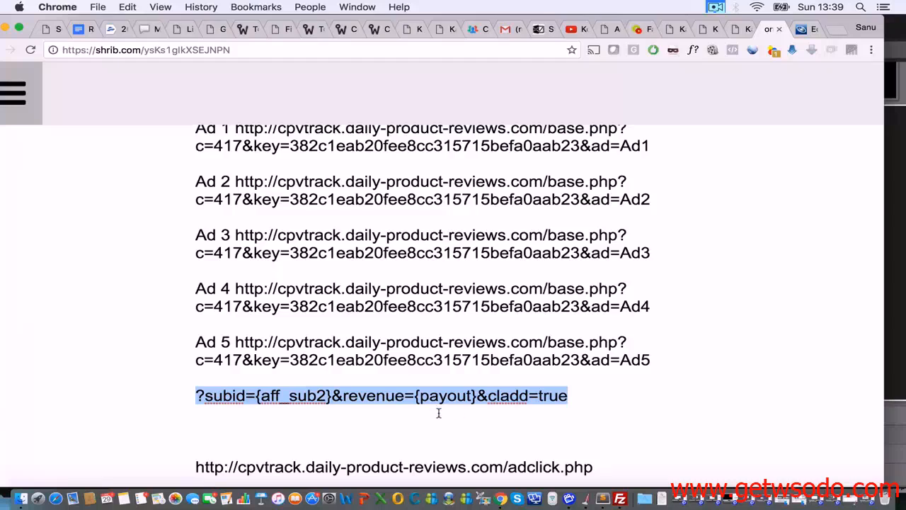
{"action": "left_click", "coordinate": [603, 466]}
{"action": "left_click_drag", "start_coordinate": [596, 468], "coordinate": [197, 461]}
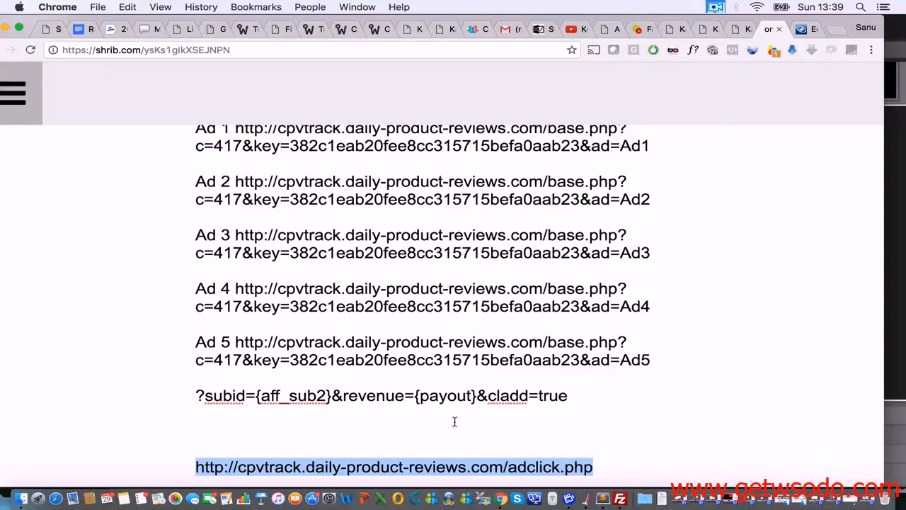
{"action": "left_click", "coordinate": [615, 450]}
{"action": "left_click", "coordinate": [603, 467]}
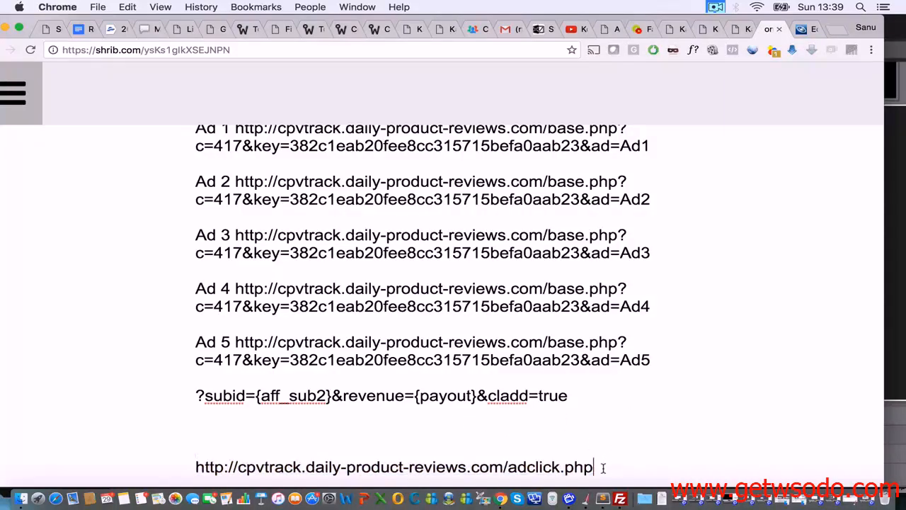
Step: Highlight the subid={aff_sub2} part and the &revenue={payout} part of the postback parameter string
{"action": "left_click_drag", "start_coordinate": [195, 395], "coordinate": [332, 396]}
{"action": "left_click", "coordinate": [259, 396]}
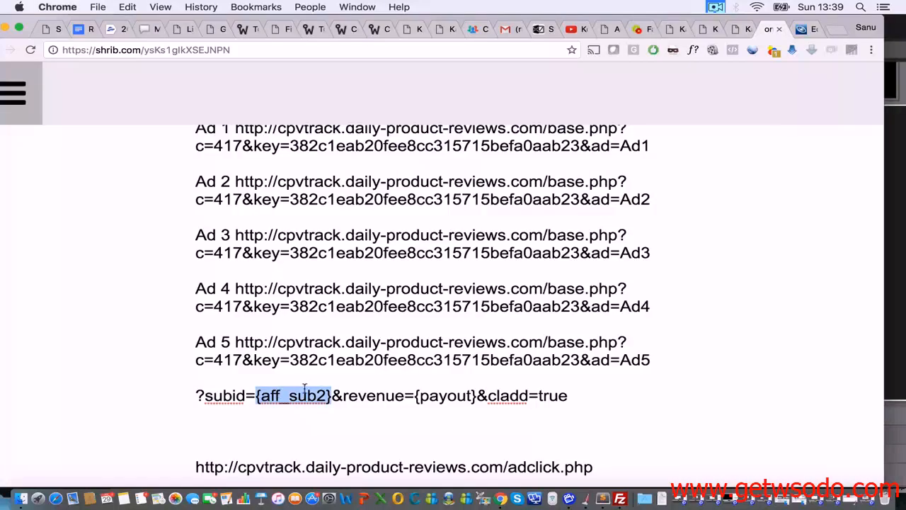
{"action": "left_click", "coordinate": [372, 401]}
{"action": "left_click_drag", "start_coordinate": [331, 395], "coordinate": [477, 395]}
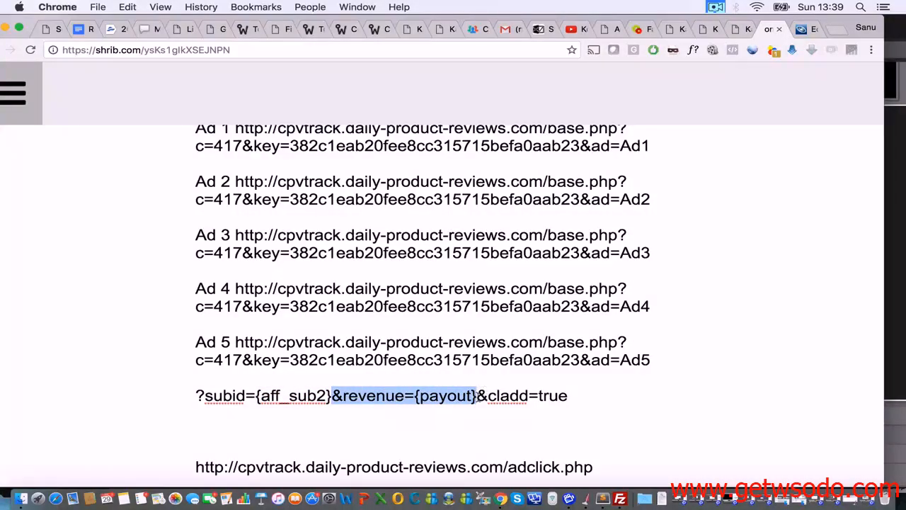
{"action": "left_click", "coordinate": [467, 408]}
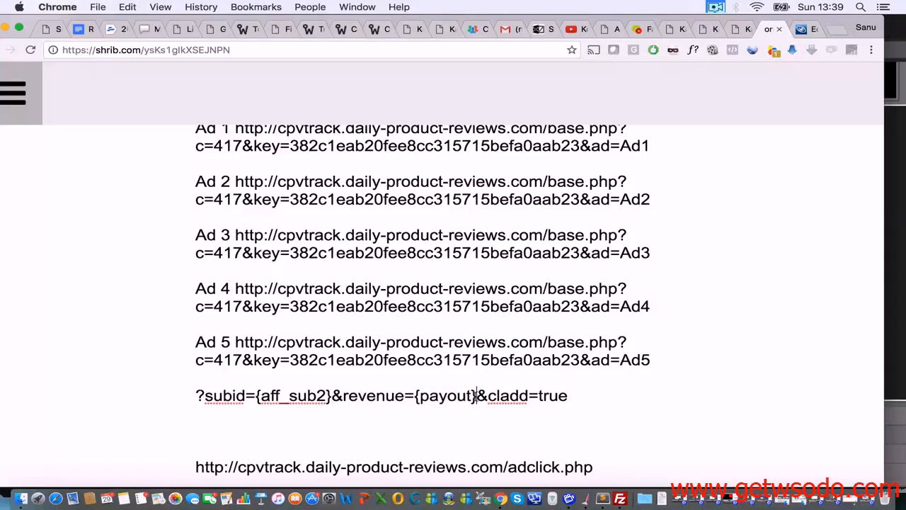
Step: Copy the parameter string ?subid={aff_sub2}&revenue={payout}&cladd=true, append it to the adclick.php URL in the notepad, and copy the combined URL
{"action": "left_click_drag", "start_coordinate": [476, 395], "coordinate": [568, 394]}
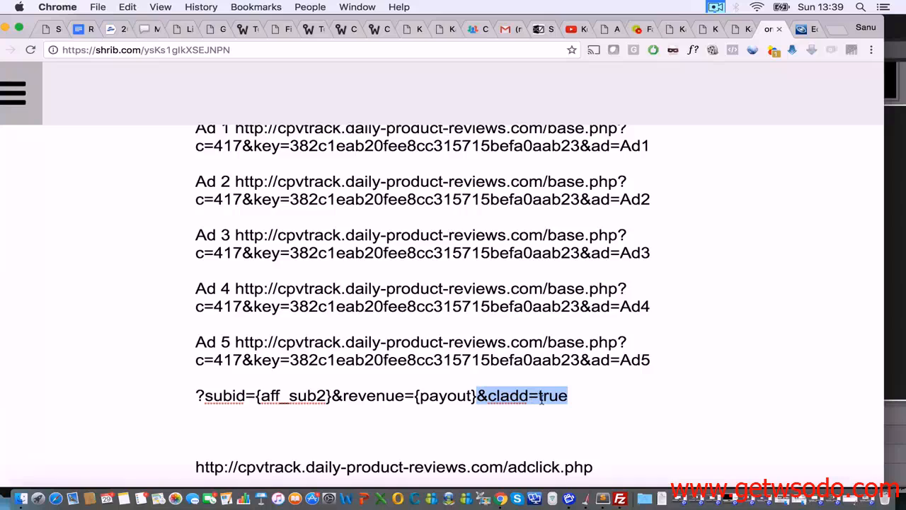
{"action": "triple_click", "coordinate": [542, 399]}
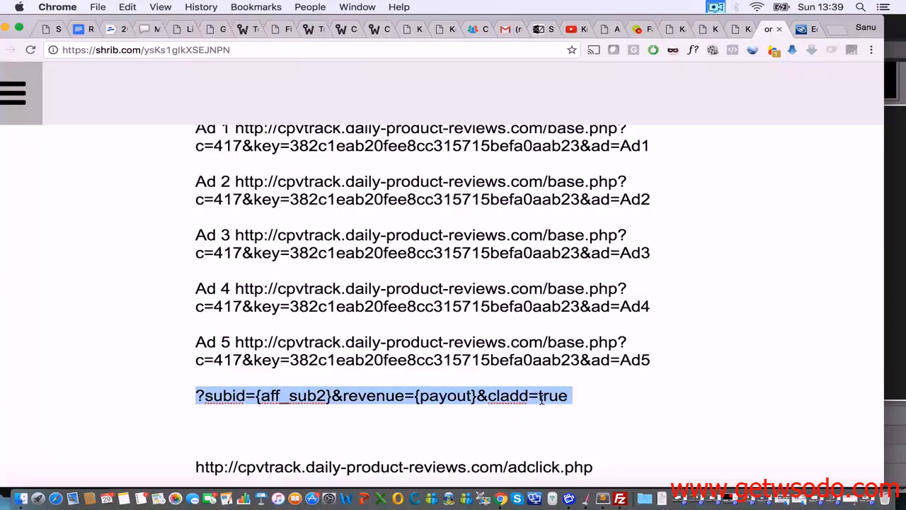
{"action": "key", "text": "super+c"}
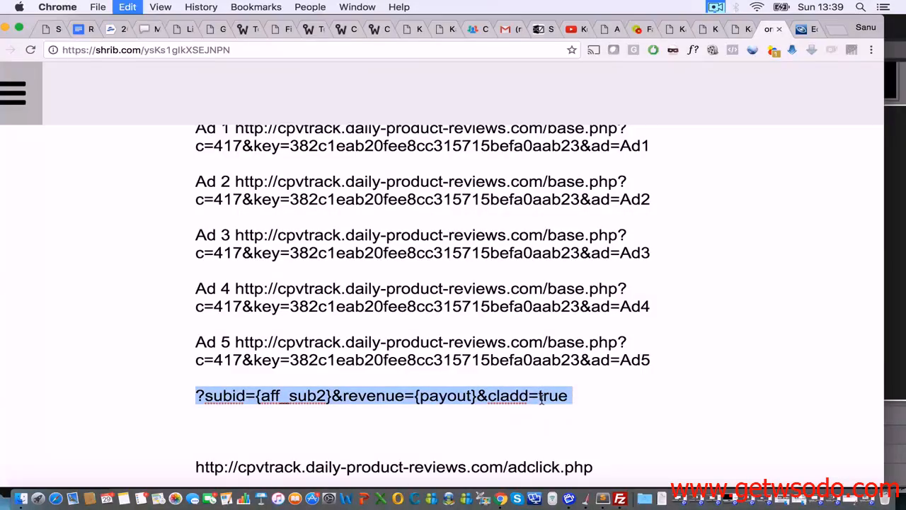
{"action": "left_click", "coordinate": [612, 466]}
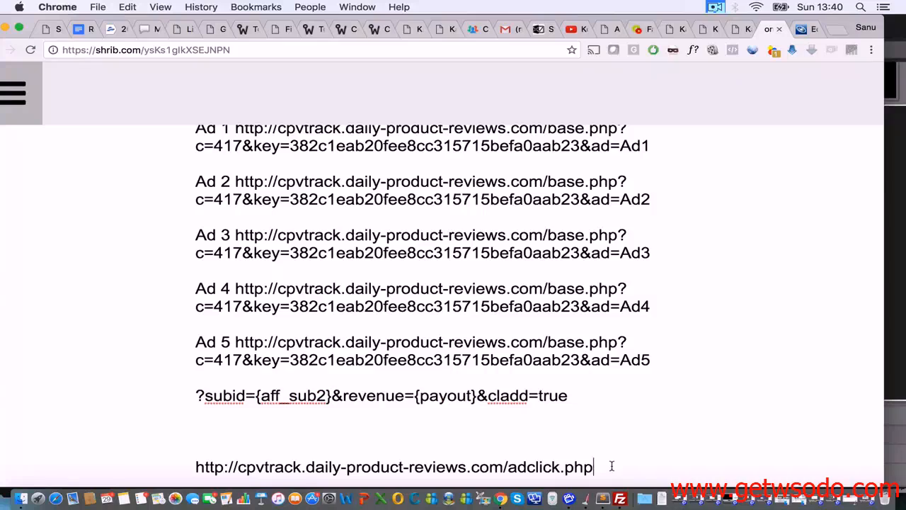
{"action": "key", "text": "super+v"}
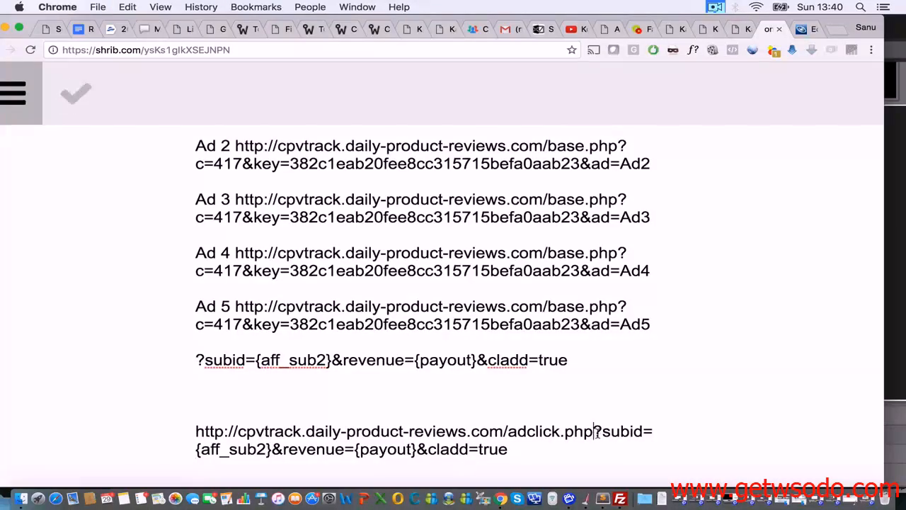
{"action": "left_click_drag", "start_coordinate": [582, 449], "coordinate": [190, 429]}
{"action": "key", "text": "super+c"}
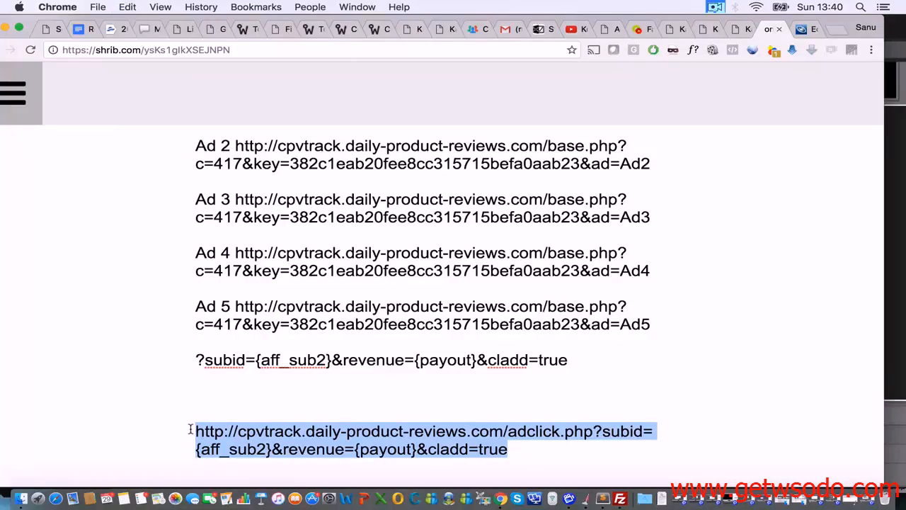
Step: Add the heading "POSTBACK URL:" above the combined adclick.php URL, separated from it by a blank line
{"action": "left_click", "coordinate": [206, 418]}
{"action": "type", "text": "POARB"}
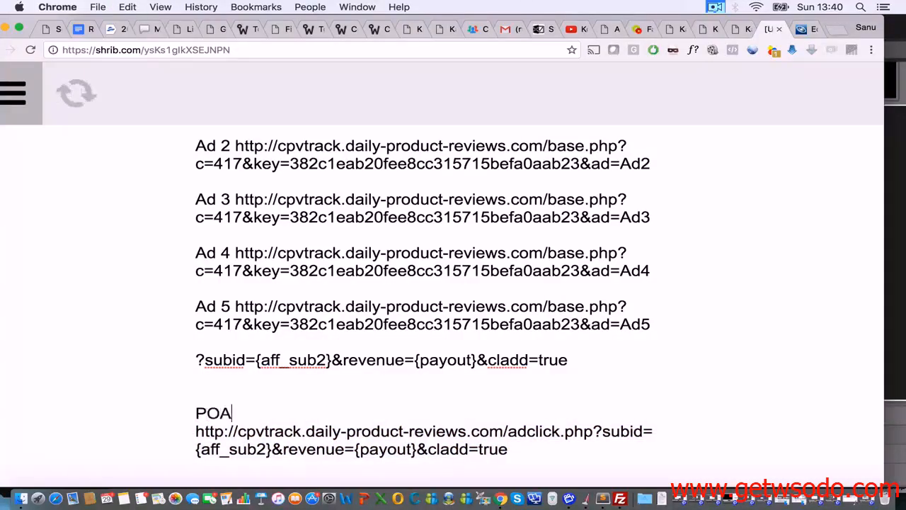
{"action": "key", "text": "BackSpace"}
{"action": "key", "text": "BackSpace"}
{"action": "key", "text": "BackSpace"}
{"action": "type", "text": "STBACK URL:"}
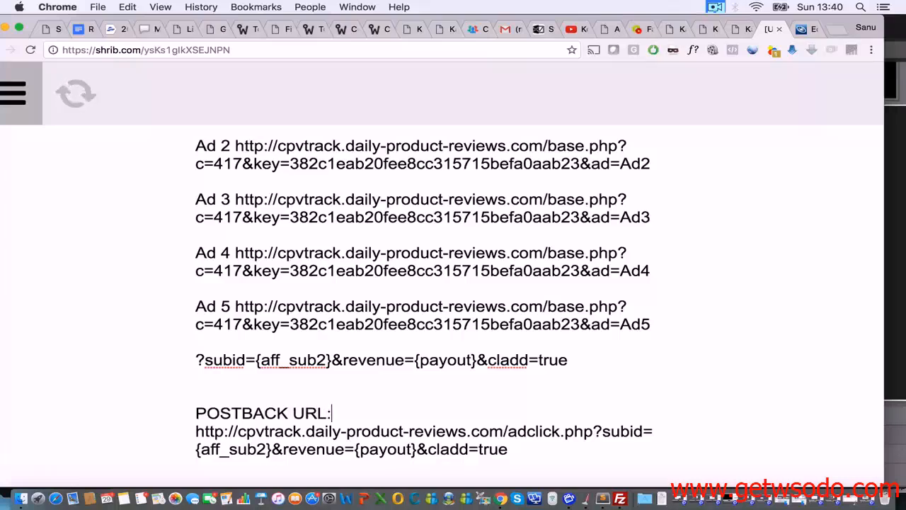
{"action": "key", "text": "Return"}
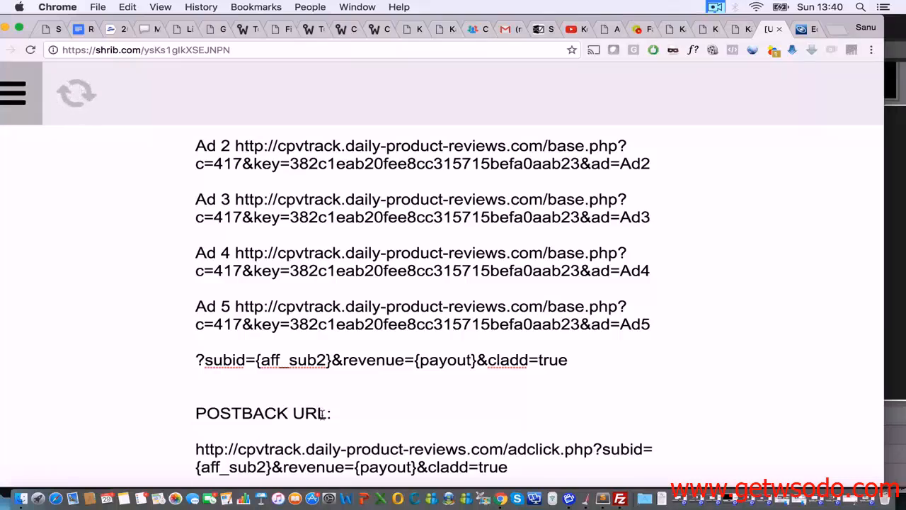
Step: Copy the full postback URL into the Code field of the A1 Revenue postback form and check its parameters against the optional variables
{"action": "left_click_drag", "start_coordinate": [509, 468], "coordinate": [189, 452]}
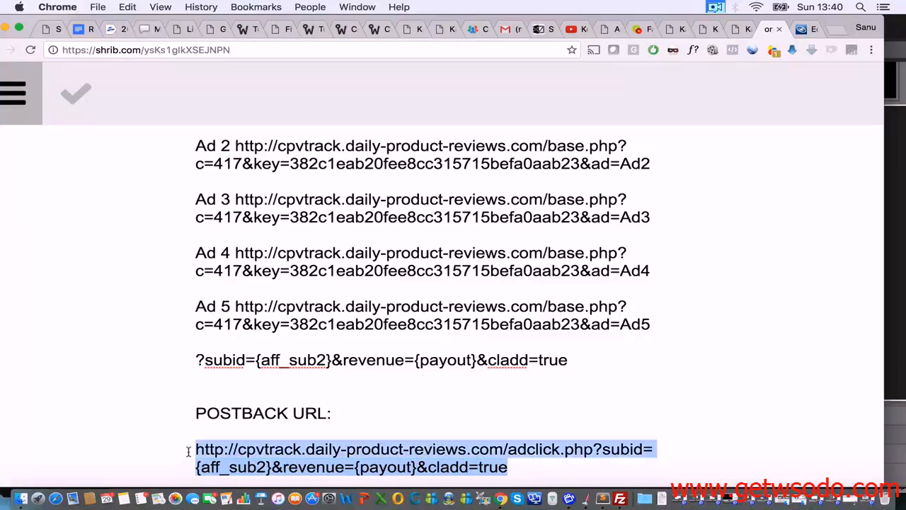
{"action": "key", "text": "super+c"}
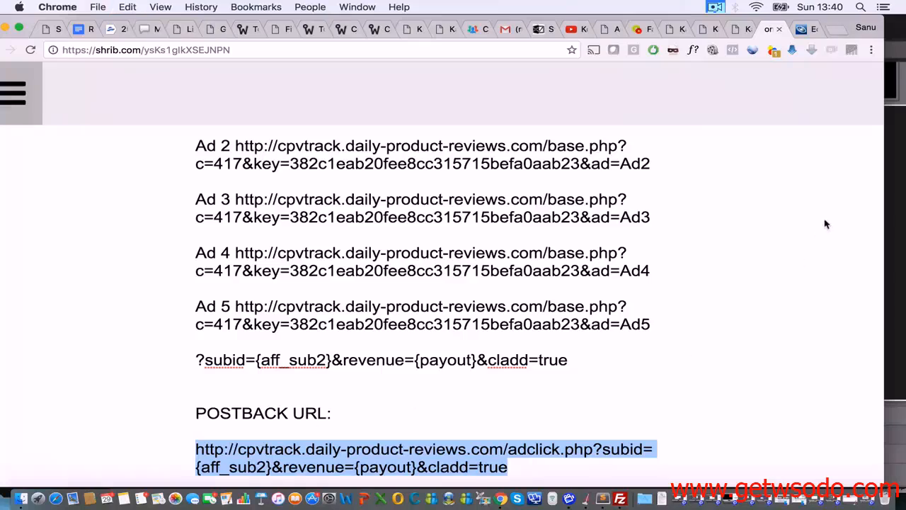
{"action": "left_click", "coordinate": [898, 144]}
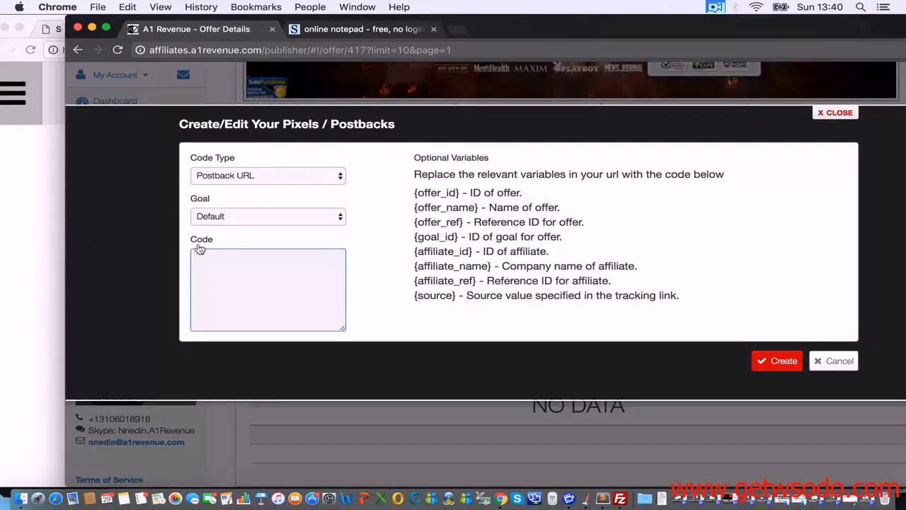
{"action": "key", "text": "super+v"}
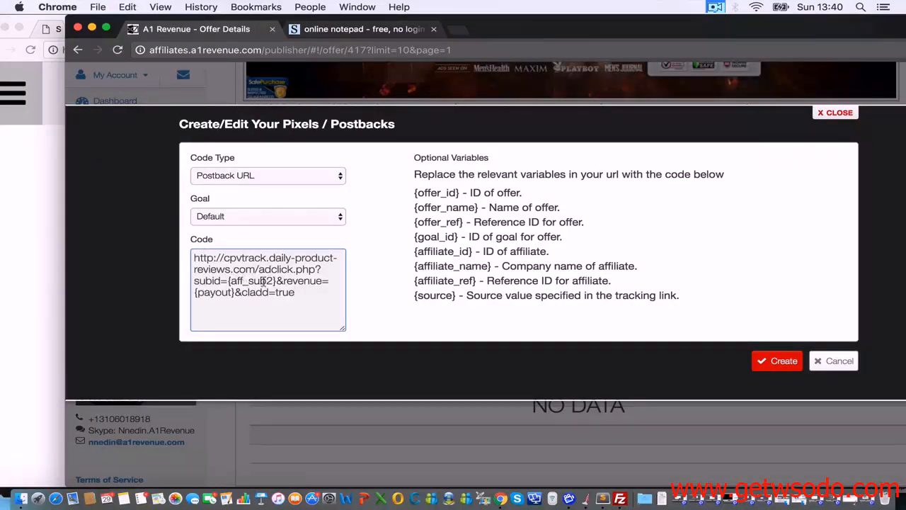
{"action": "scroll", "coordinate": [450, 276], "scroll_direction": "down", "scroll_amount": 5}
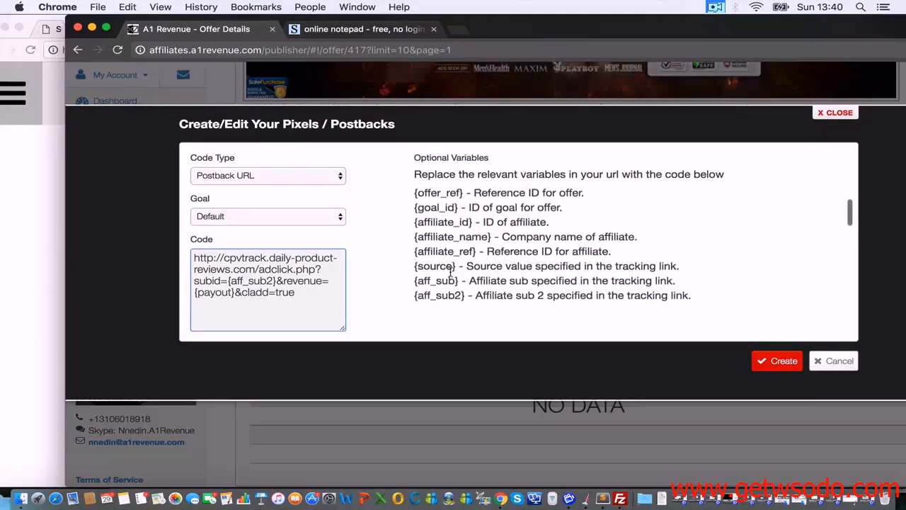
{"action": "scroll", "coordinate": [451, 251], "scroll_direction": "down", "scroll_amount": 10}
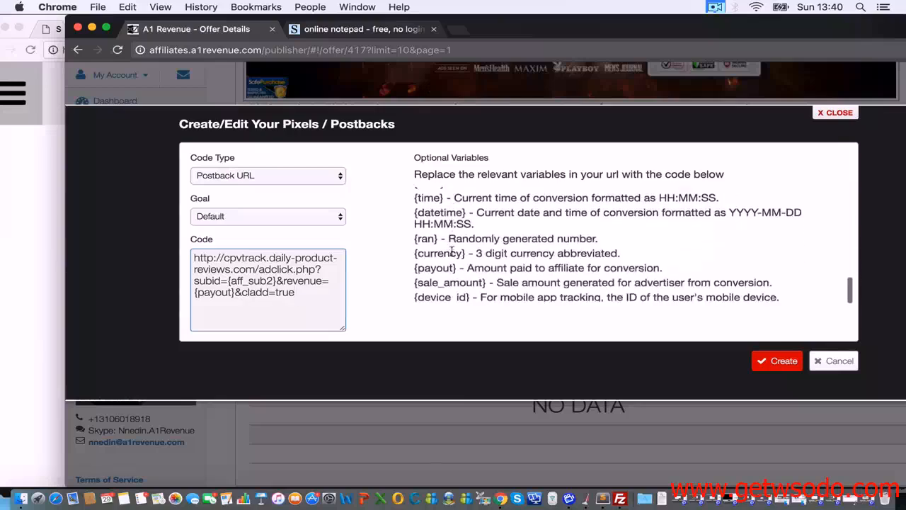
{"action": "scroll", "coordinate": [451, 251], "scroll_direction": "up", "scroll_amount": 8}
{"action": "scroll", "coordinate": [451, 251], "scroll_direction": "up", "scroll_amount": 10}
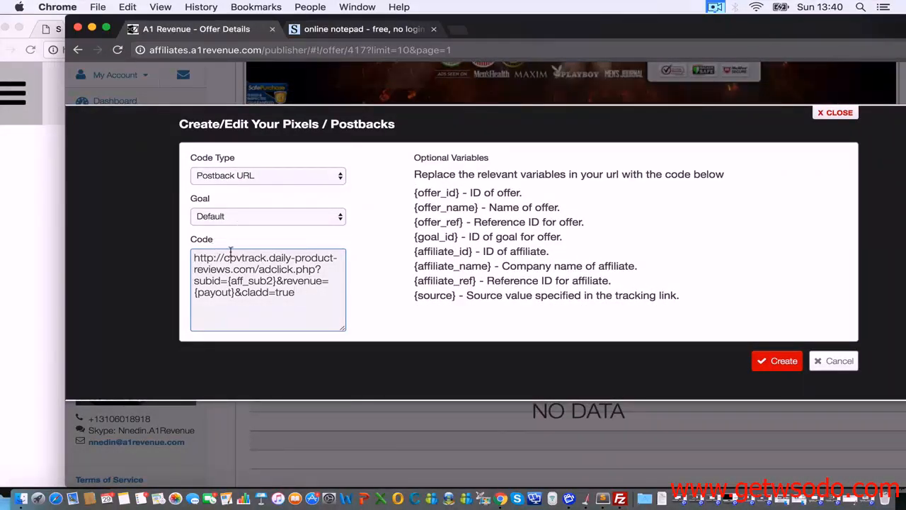
Step: Switch to the tracking campaign page and highlight the adclick.php URL within its Image Pixel code
{"action": "left_click", "coordinate": [1, 234]}
{"action": "left_click", "coordinate": [527, 284]}
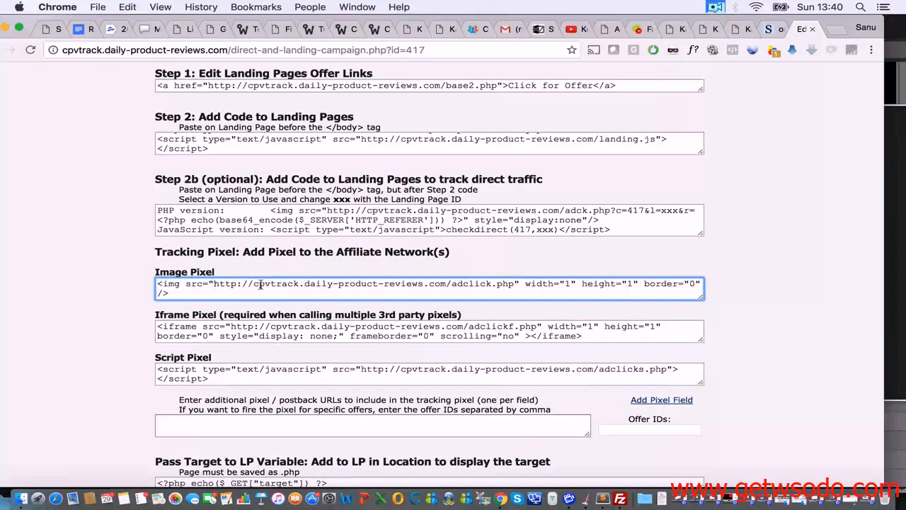
{"action": "left_click_drag", "start_coordinate": [214, 284], "coordinate": [515, 287]}
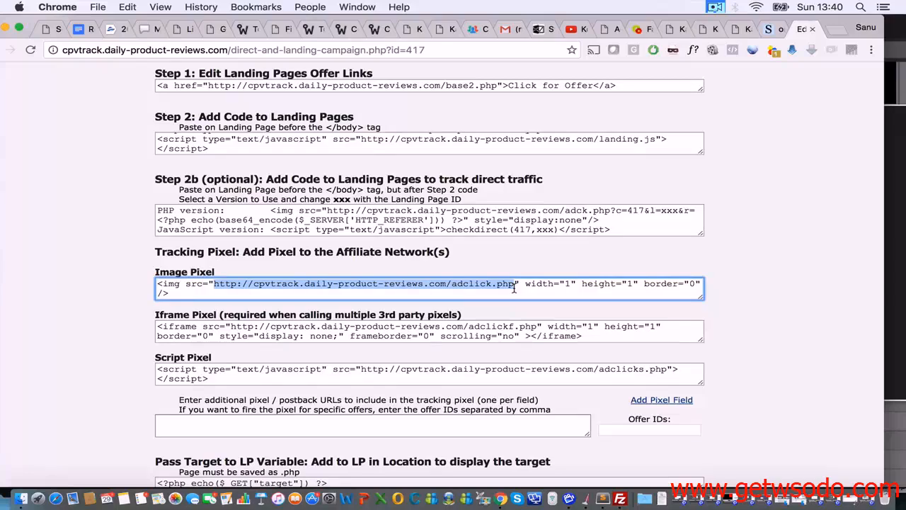
Step: Return to the notepad and prefix the standalone ?subid parameter string with "Step 2: "
{"action": "key", "text": "ctrl+shift+Tab"}
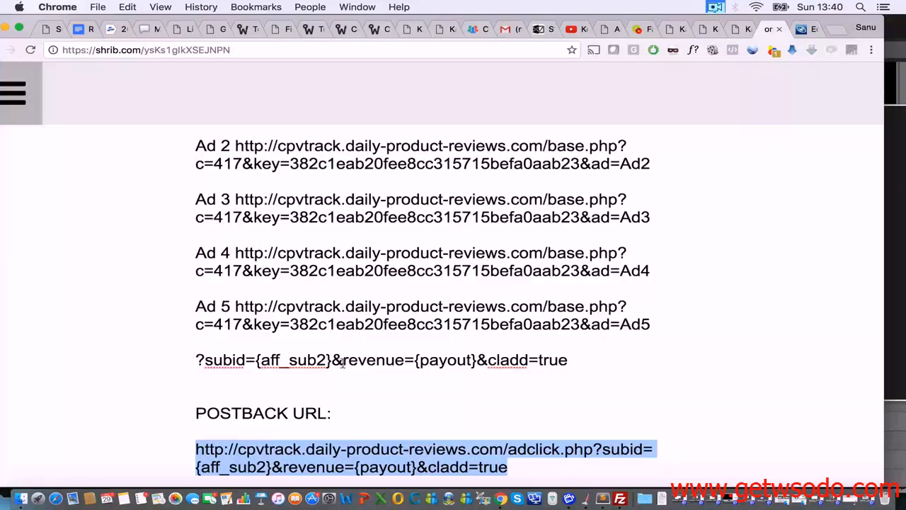
{"action": "left_click", "coordinate": [195, 359]}
{"action": "type", "text": "Step 1"}
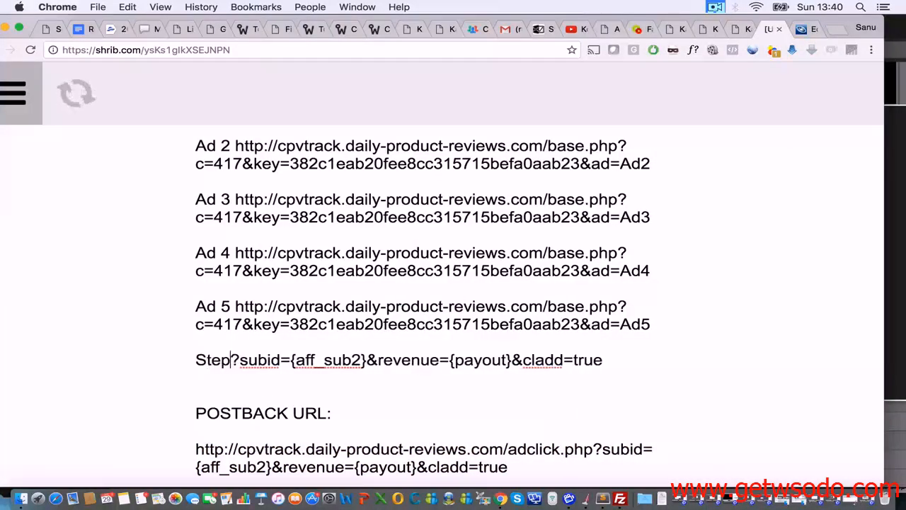
{"action": "key", "text": "BackSpace"}
{"action": "type", "text": "2:"}
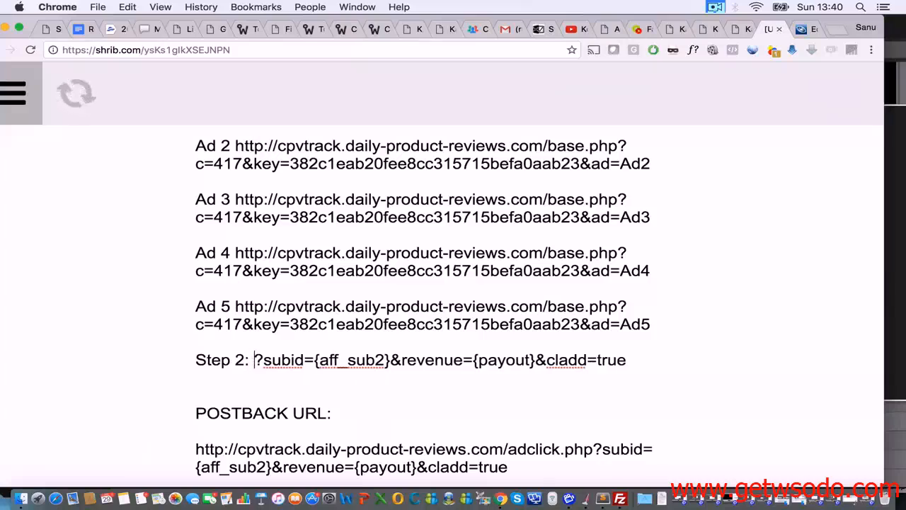
Step: Insert two line breaks above the Step 2 line in the notepad and highlight its parameter string
{"action": "left_click_drag", "start_coordinate": [650, 360], "coordinate": [257, 360]}
{"action": "left_click", "coordinate": [196, 359]}
{"action": "key", "text": "Return"}
{"action": "key", "text": "Return"}
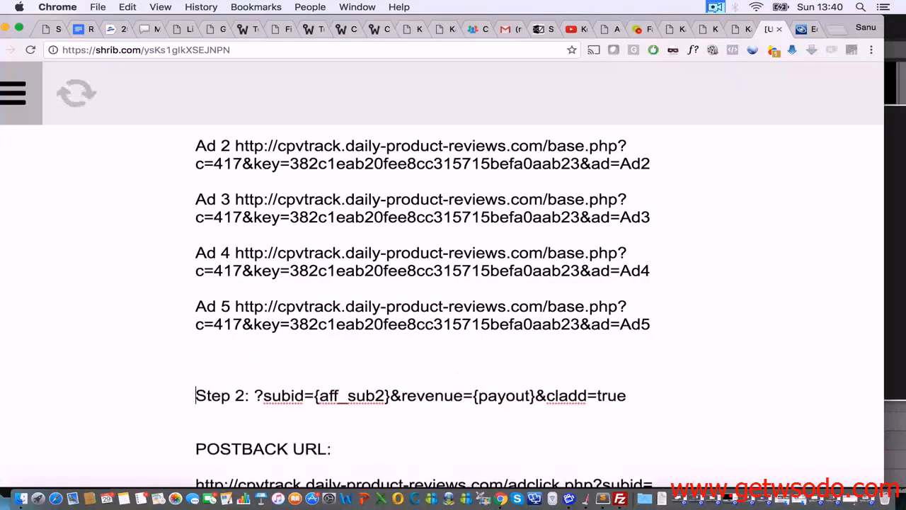
{"action": "scroll", "coordinate": [518, 313], "scroll_direction": "down", "scroll_amount": 2}
{"action": "left_click_drag", "start_coordinate": [628, 342], "coordinate": [251, 337]}
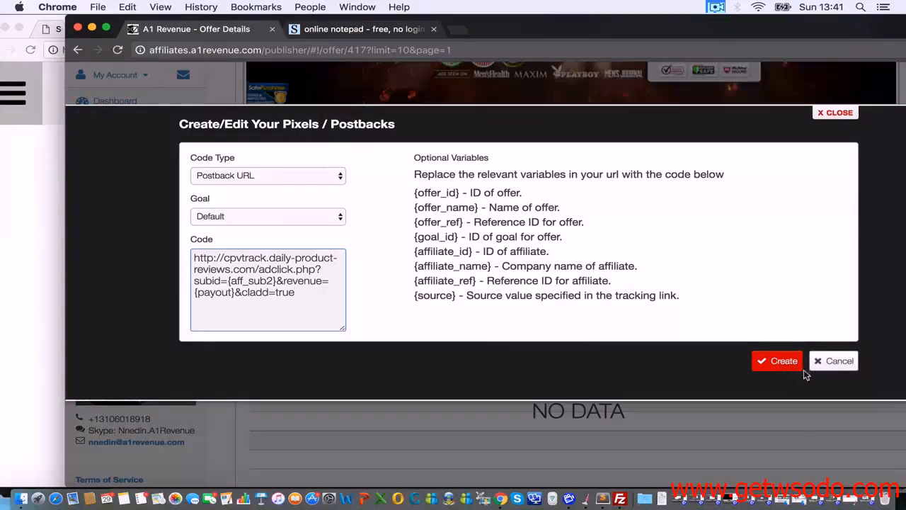
Step: Switch to the A1 Revenue offer, copy the whole postback URL from the Code field, and cancel the postback form
{"action": "key", "text": "shift+alt+Left"}
{"action": "key", "text": "super+a"}
{"action": "key", "text": "super+c"}
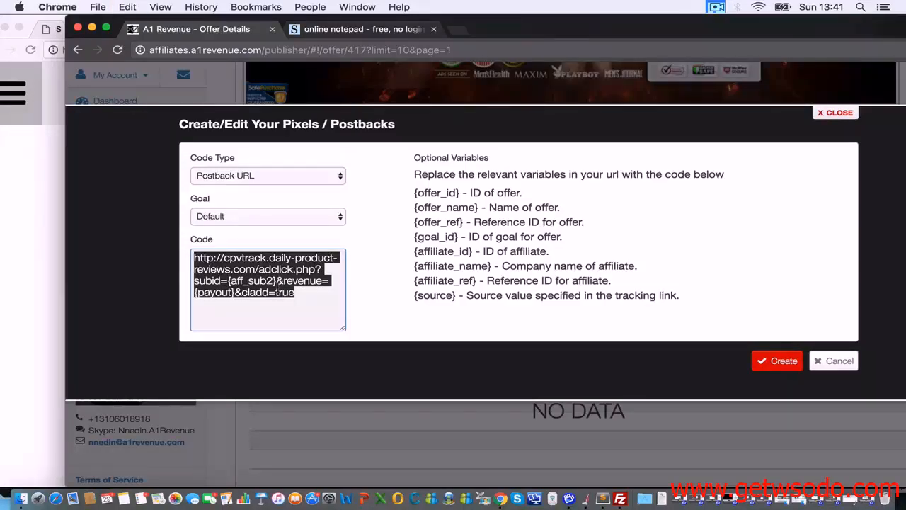
{"action": "left_click", "coordinate": [823, 362]}
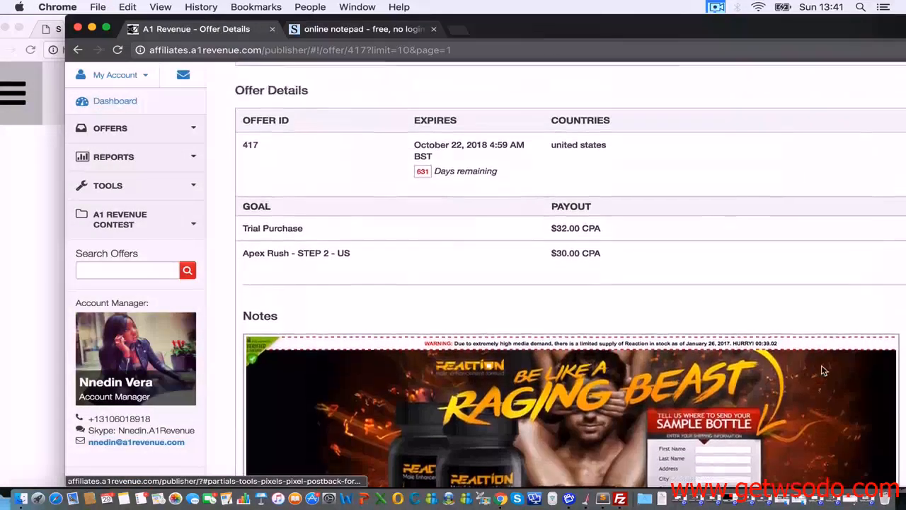
Step: Create a new postback for the offer with code type Postback URL, goal Default, and the copied adclick.php postback URL as its code
{"action": "scroll", "coordinate": [823, 370], "scroll_direction": "down", "scroll_amount": 15}
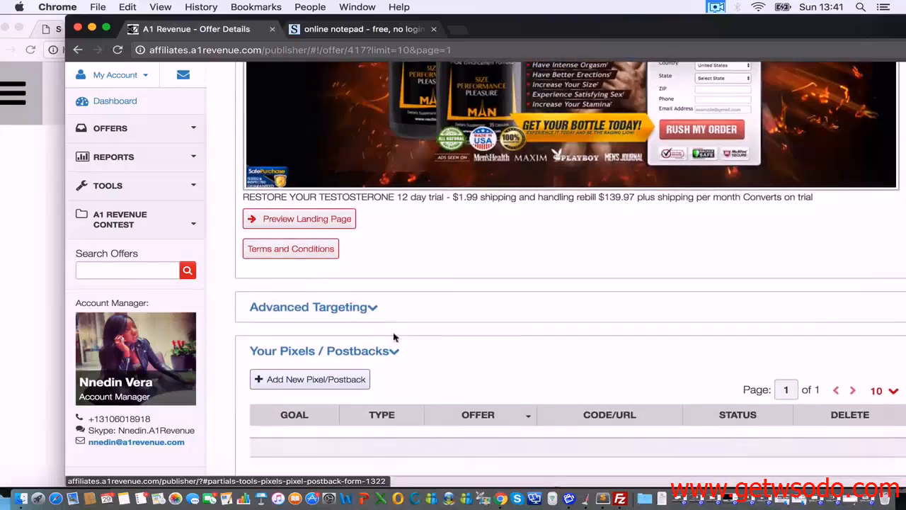
{"action": "left_click", "coordinate": [333, 380]}
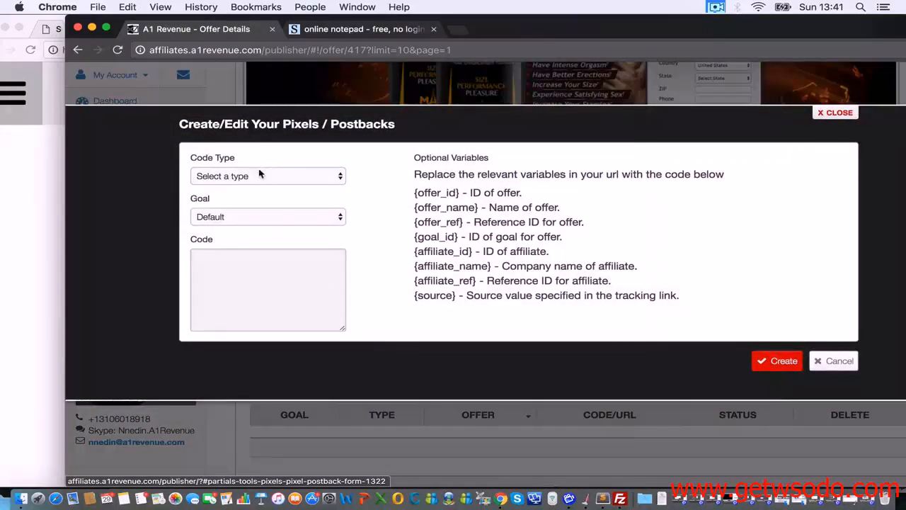
{"action": "left_click", "coordinate": [243, 176]}
{"action": "left_click", "coordinate": [228, 187]}
{"action": "left_click", "coordinate": [269, 263]}
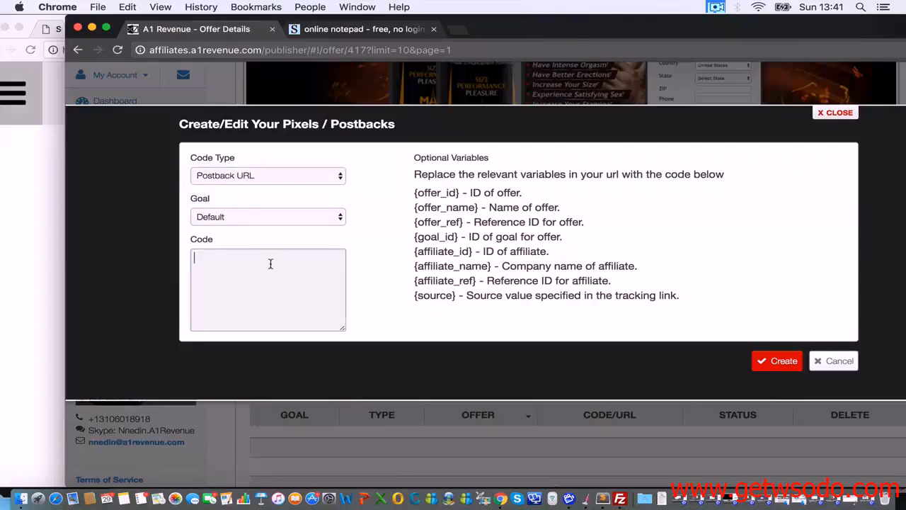
{"action": "key", "text": "super+v"}
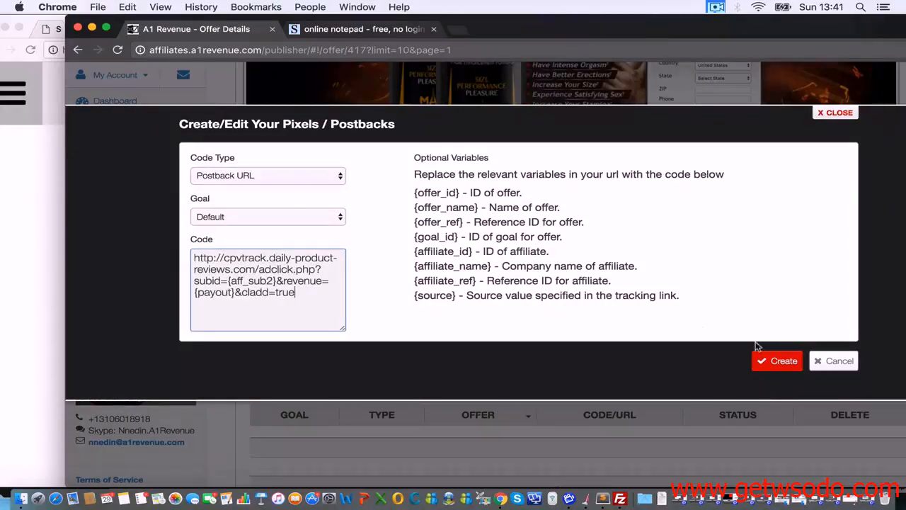
{"action": "left_click", "coordinate": [768, 360]}
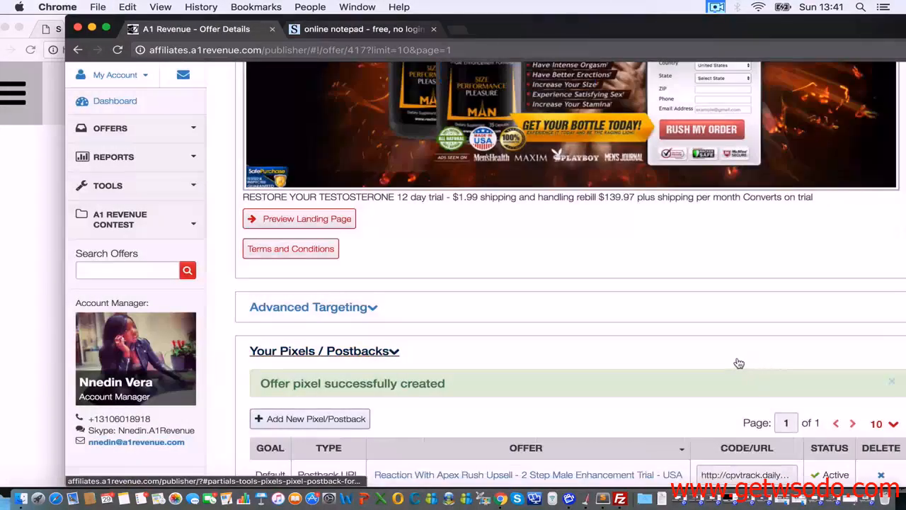
Step: Review the new entry under Your Pixels / Postbacks and the goals and payouts in the Offer Details
{"action": "scroll", "coordinate": [739, 364], "scroll_direction": "down", "scroll_amount": 3}
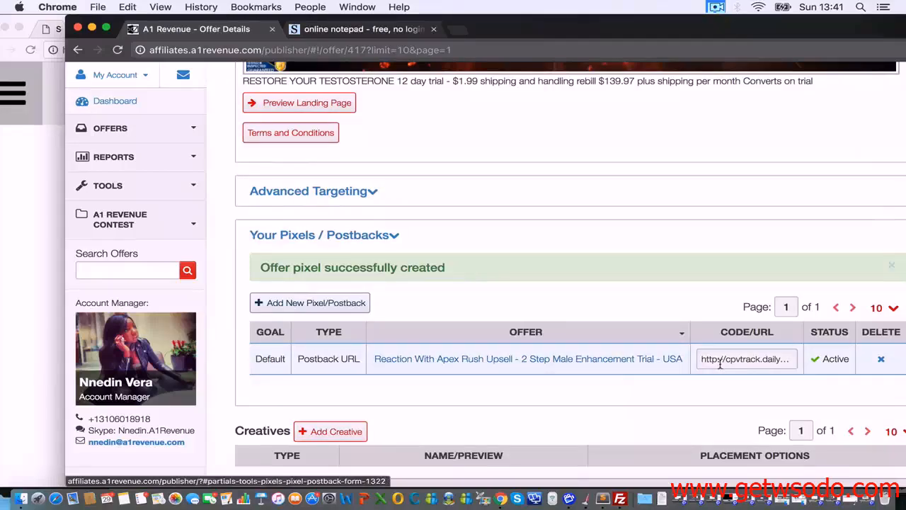
{"action": "scroll", "coordinate": [453, 248], "scroll_direction": "up", "scroll_amount": 10}
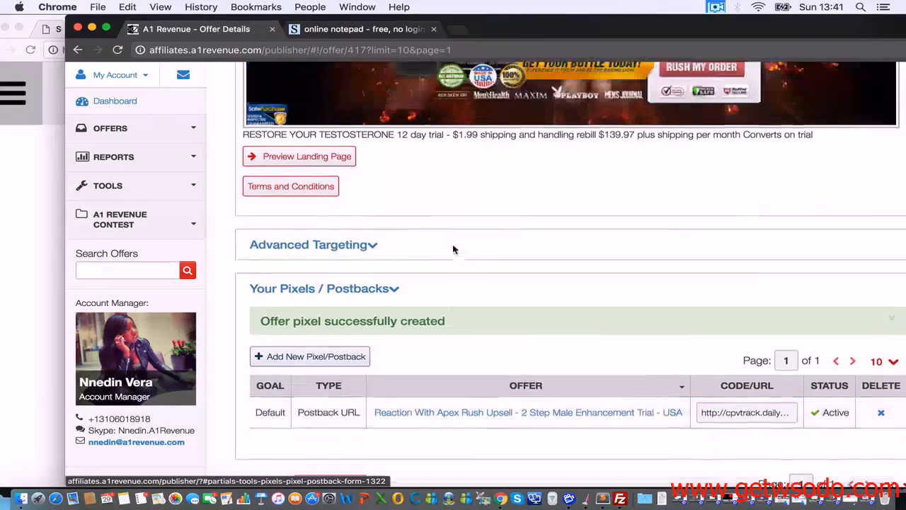
{"action": "scroll", "coordinate": [448, 276], "scroll_direction": "down", "scroll_amount": 1}
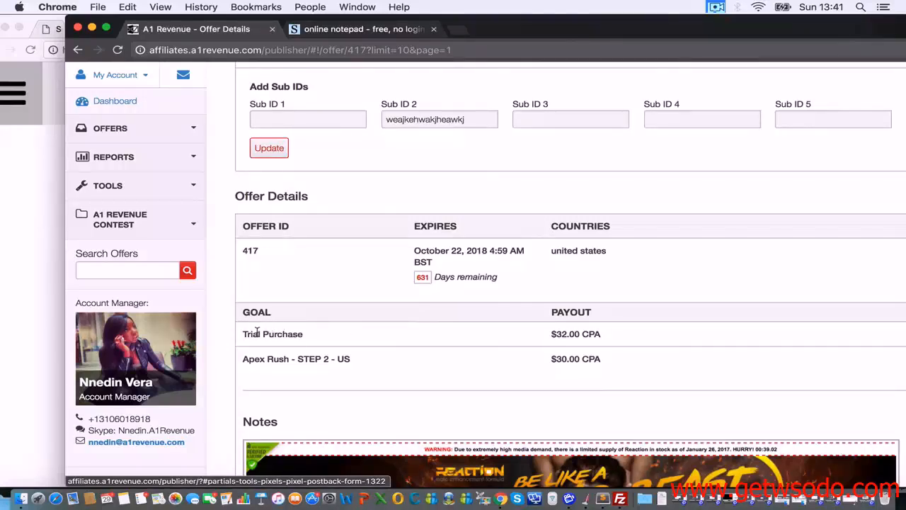
{"action": "scroll", "coordinate": [297, 361], "scroll_direction": "down", "scroll_amount": 5}
{"action": "scroll", "coordinate": [336, 290], "scroll_direction": "up", "scroll_amount": 3}
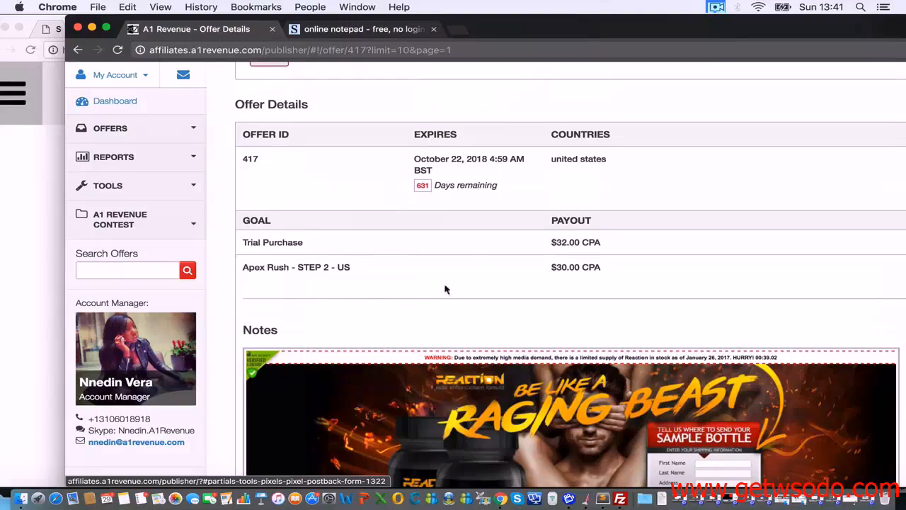
{"action": "scroll", "coordinate": [365, 248], "scroll_direction": "down", "scroll_amount": 8}
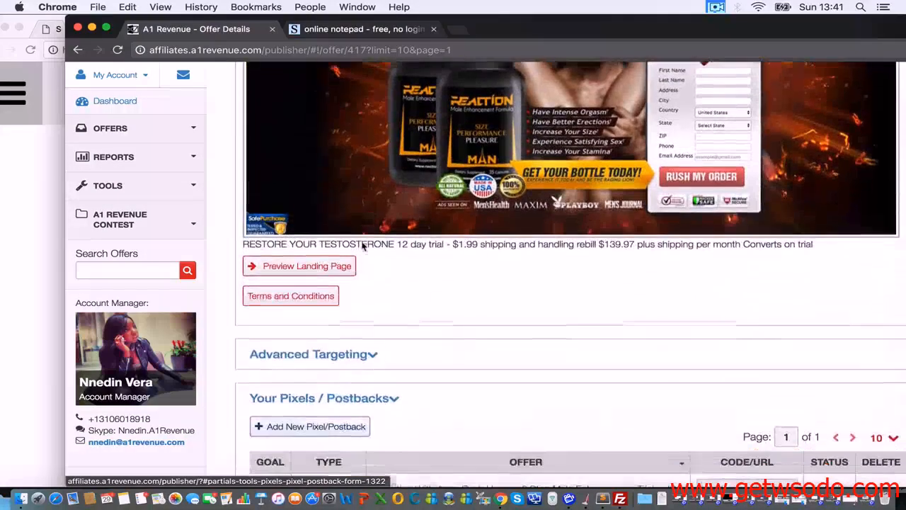
Step: Create a second offer postback with code type Postback URL, goal Apex Rush - STEP 2 - US, and the same copied adclick.php postback URL
{"action": "scroll", "coordinate": [339, 405], "scroll_direction": "down", "scroll_amount": 2}
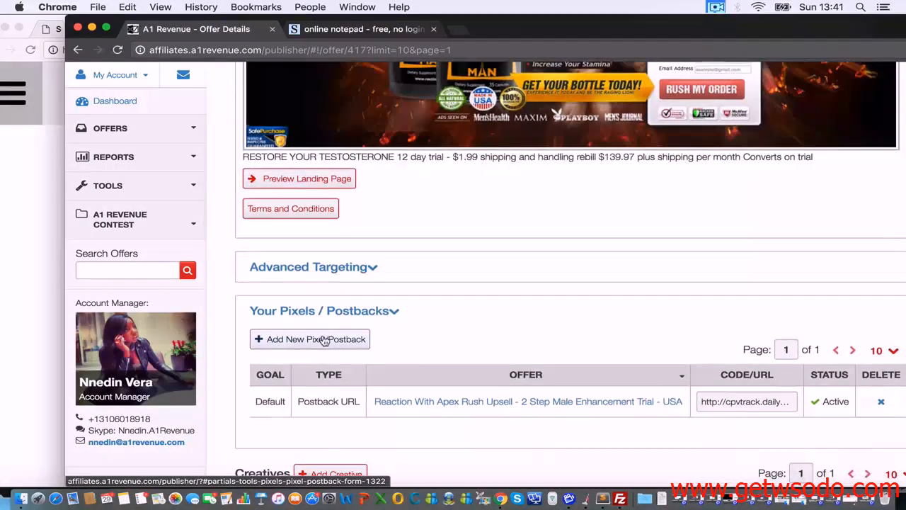
{"action": "left_click", "coordinate": [323, 339]}
{"action": "left_click", "coordinate": [252, 177]}
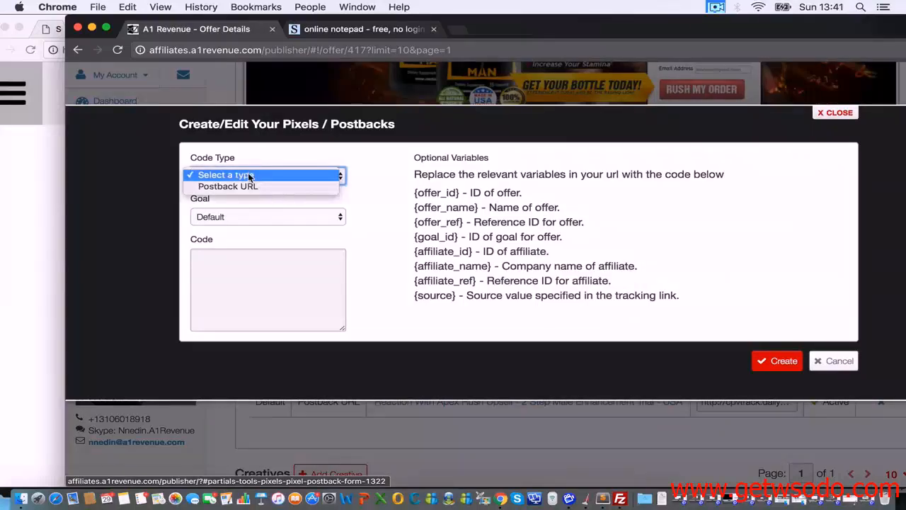
{"action": "left_click", "coordinate": [249, 187]}
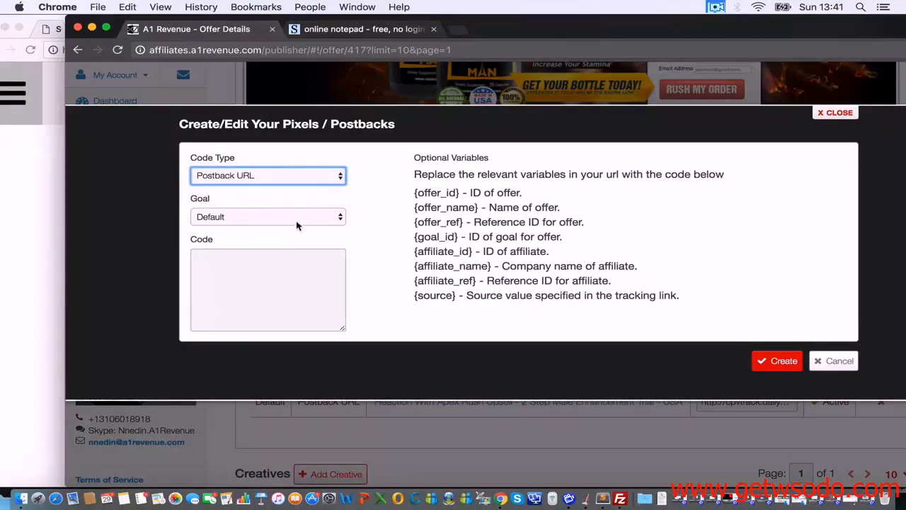
{"action": "left_click", "coordinate": [211, 221]}
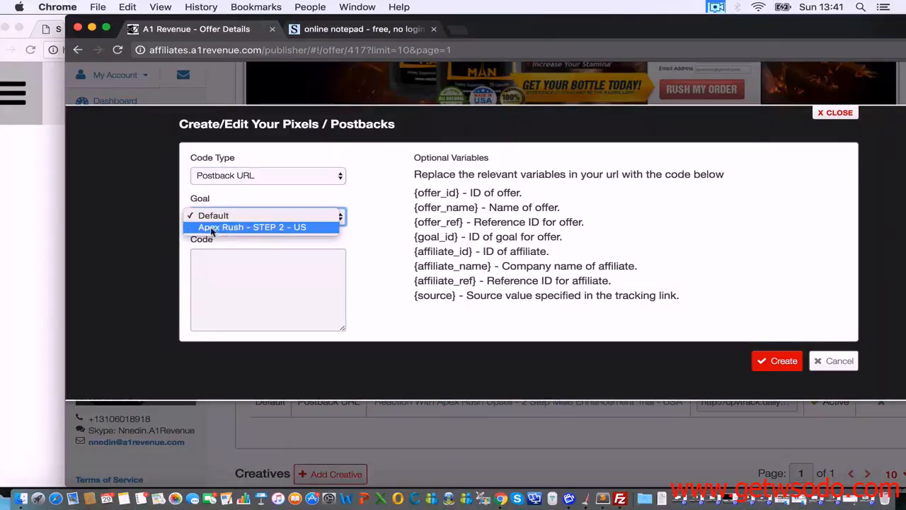
{"action": "left_click", "coordinate": [212, 227]}
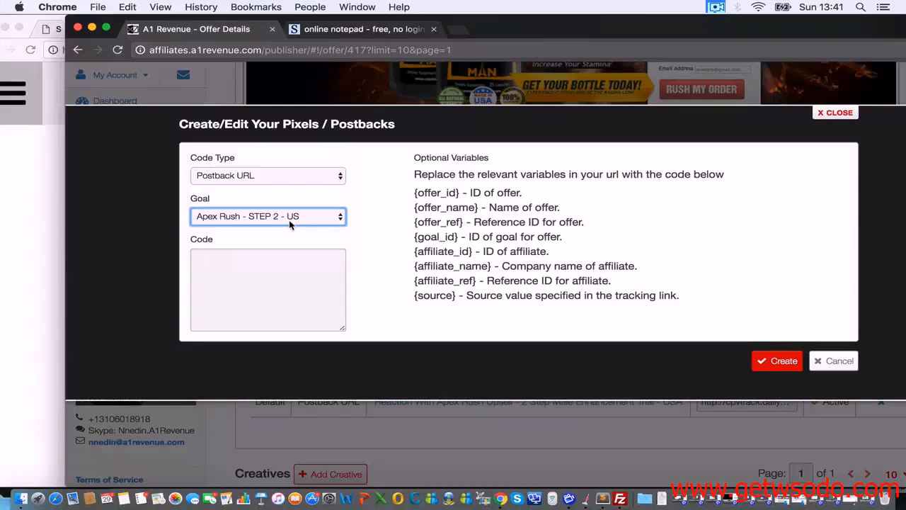
{"action": "left_click", "coordinate": [234, 284]}
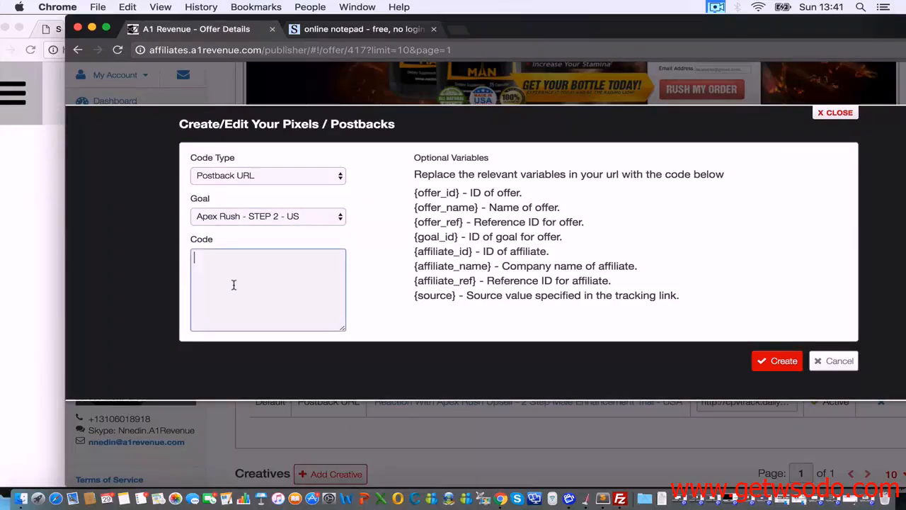
{"action": "type", "text": "http://cpvtrack.daily-product-reviews.com/adclick.php?subid={aff_sub2}&revenue={payout}&cladd=true"}
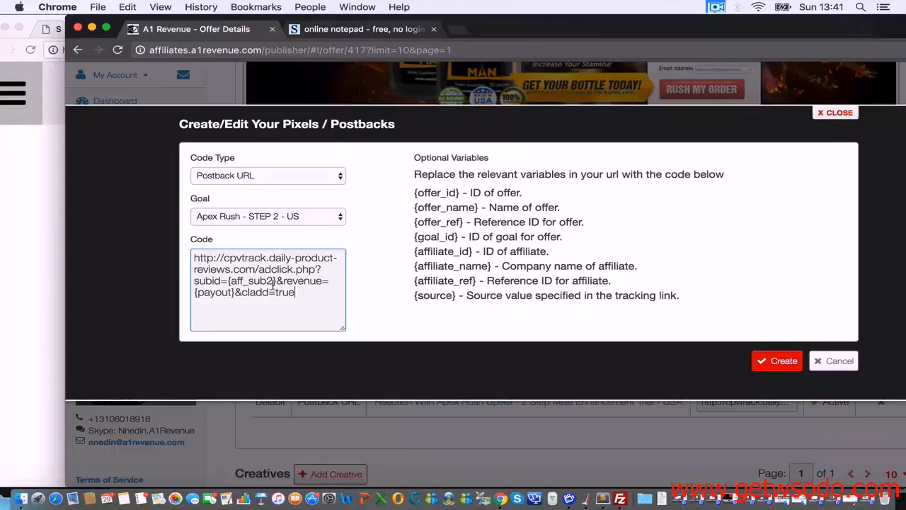
{"action": "left_click", "coordinate": [785, 361]}
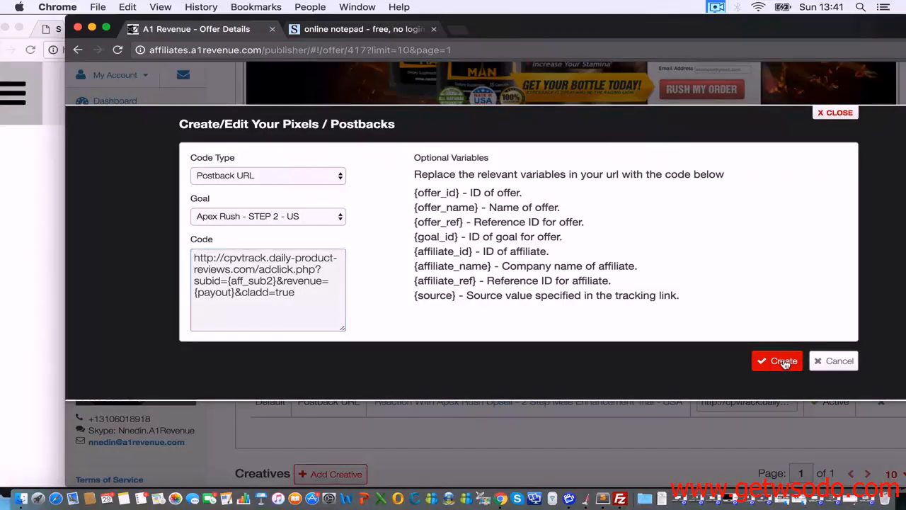
Step: Compare the entries under Your Pixels / Postbacks with the goals and payouts in the Offer Details
{"action": "scroll", "coordinate": [760, 329], "scroll_direction": "down", "scroll_amount": 3}
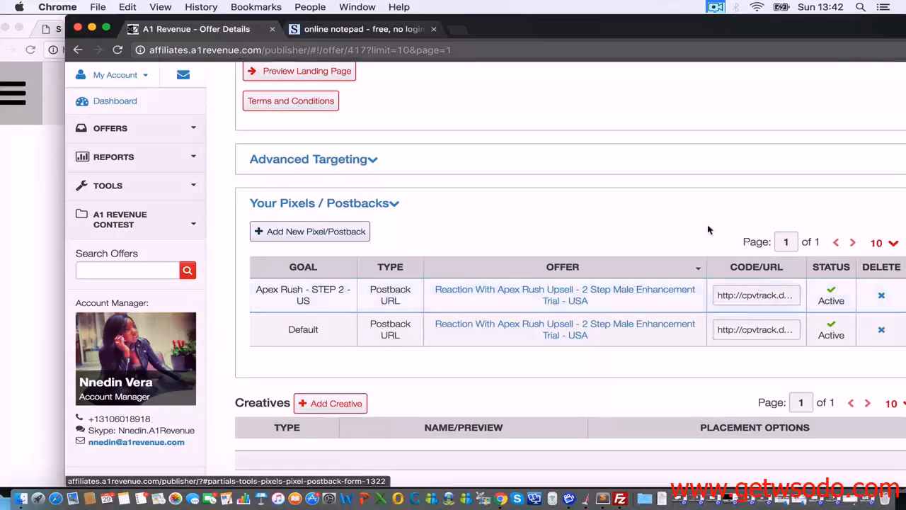
{"action": "scroll", "coordinate": [708, 229], "scroll_direction": "up", "scroll_amount": 5}
{"action": "scroll", "coordinate": [708, 228], "scroll_direction": "up", "scroll_amount": 2}
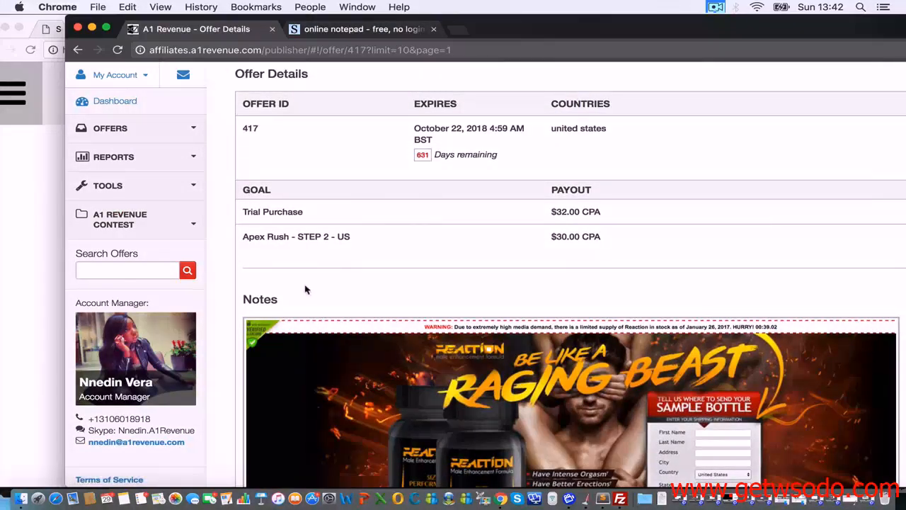
{"action": "scroll", "coordinate": [427, 317], "scroll_direction": "down", "scroll_amount": 1}
{"action": "scroll", "coordinate": [427, 317], "scroll_direction": "down", "scroll_amount": 10}
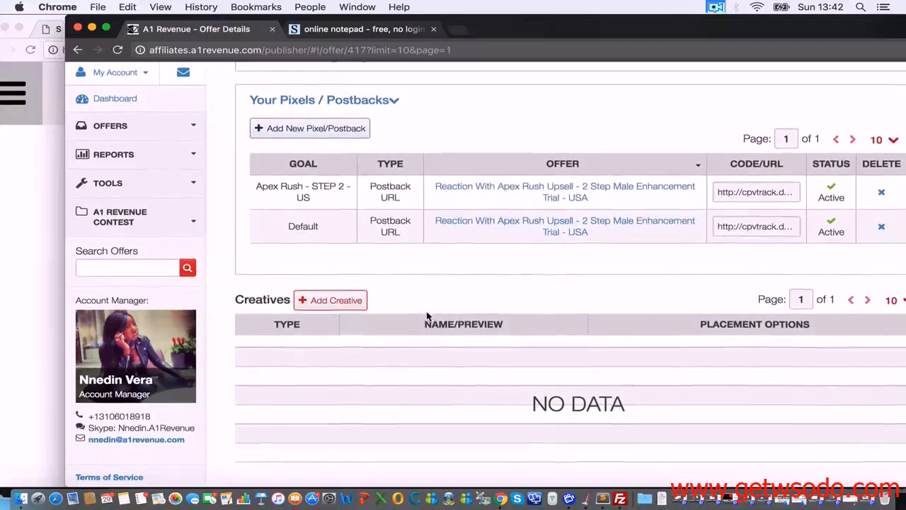
{"action": "scroll", "coordinate": [427, 316], "scroll_direction": "up", "scroll_amount": 6}
{"action": "scroll", "coordinate": [428, 317], "scroll_direction": "up", "scroll_amount": 10}
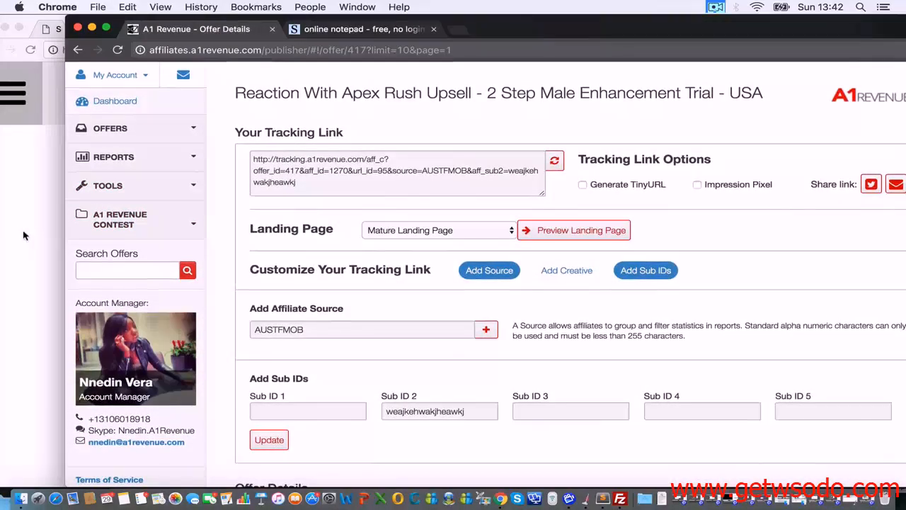
Step: Set the offer's landing page to Default URL and copy its tracking link up to and including aff_sub2=
{"action": "left_click", "coordinate": [429, 229]}
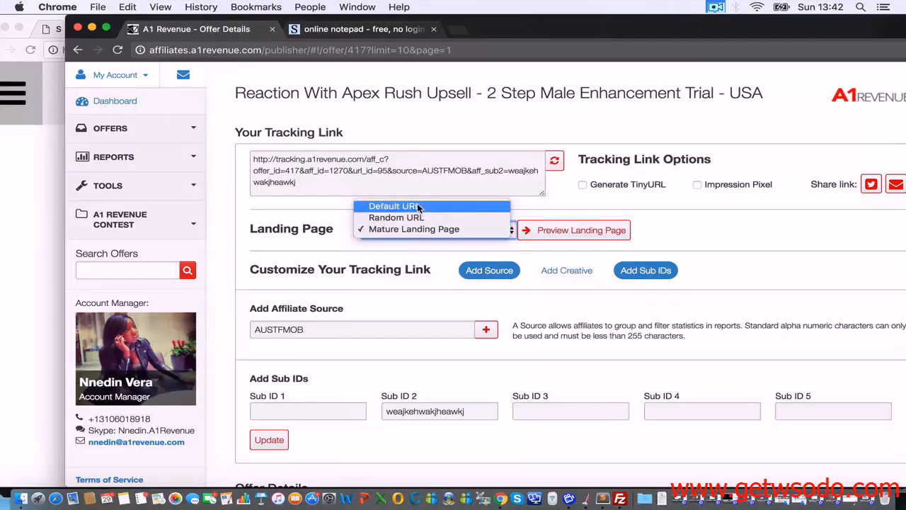
{"action": "left_click", "coordinate": [418, 207]}
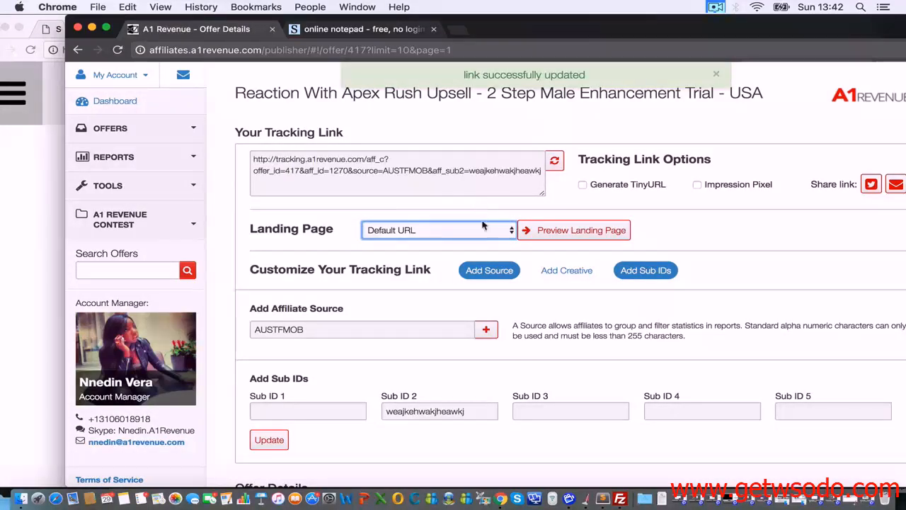
{"action": "left_click", "coordinate": [467, 161]}
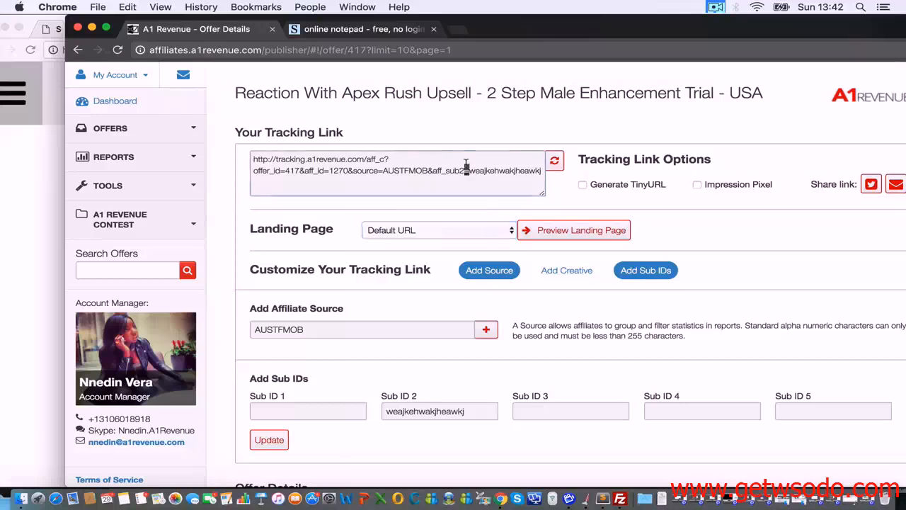
{"action": "left_click", "coordinate": [466, 231]}
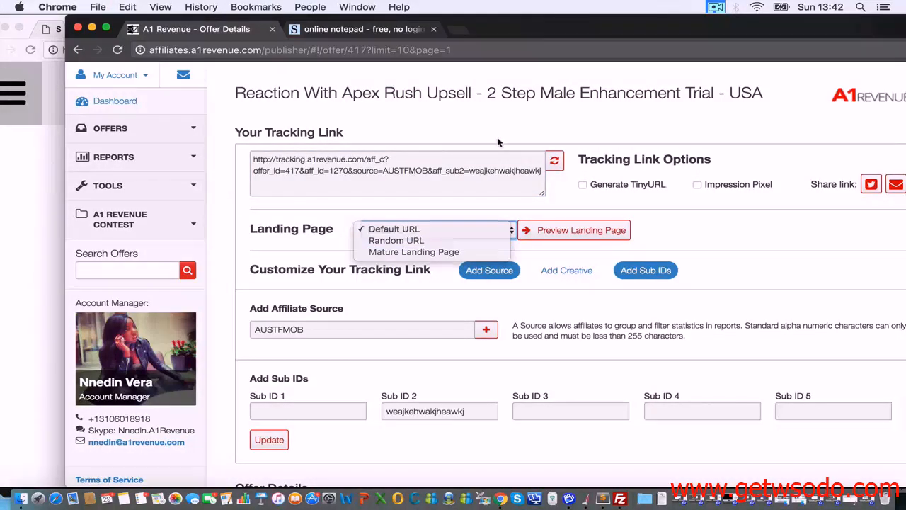
{"action": "left_click", "coordinate": [469, 164]}
{"action": "left_click_drag", "start_coordinate": [469, 169], "coordinate": [281, 126]}
{"action": "key", "text": "super+c"}
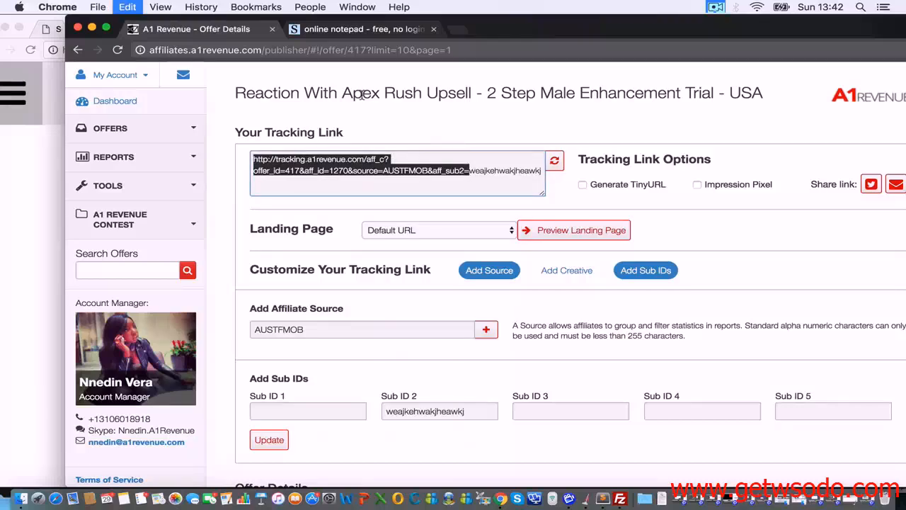
Step: Switch to the Test Campaign 10 edit page and rename the first offer to Reaction - Mature Landing Page
{"action": "left_click", "coordinate": [46, 224]}
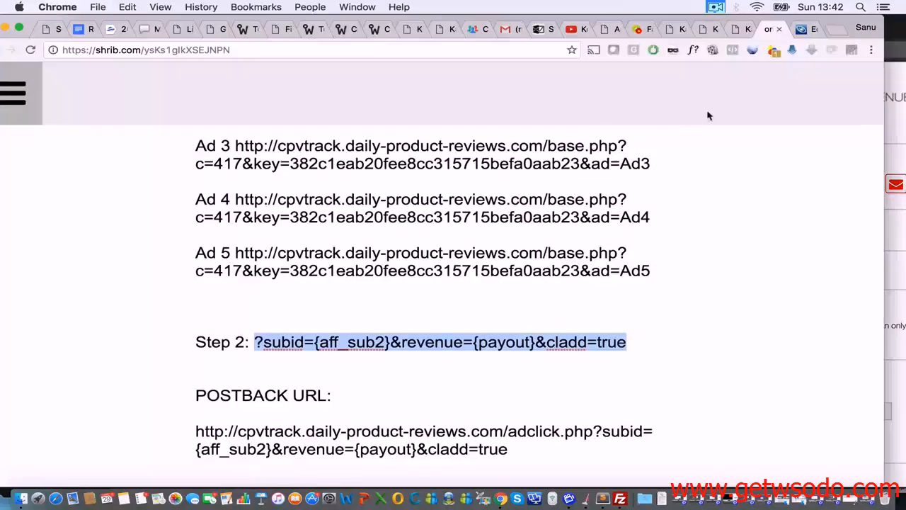
{"action": "left_click", "coordinate": [800, 31]}
{"action": "scroll", "coordinate": [552, 228], "scroll_direction": "up", "scroll_amount": 10}
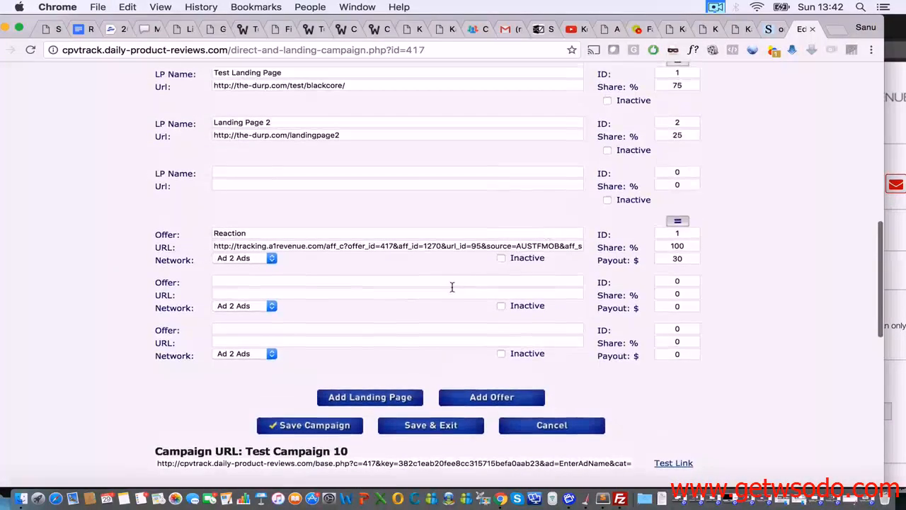
{"action": "left_click", "coordinate": [436, 295]}
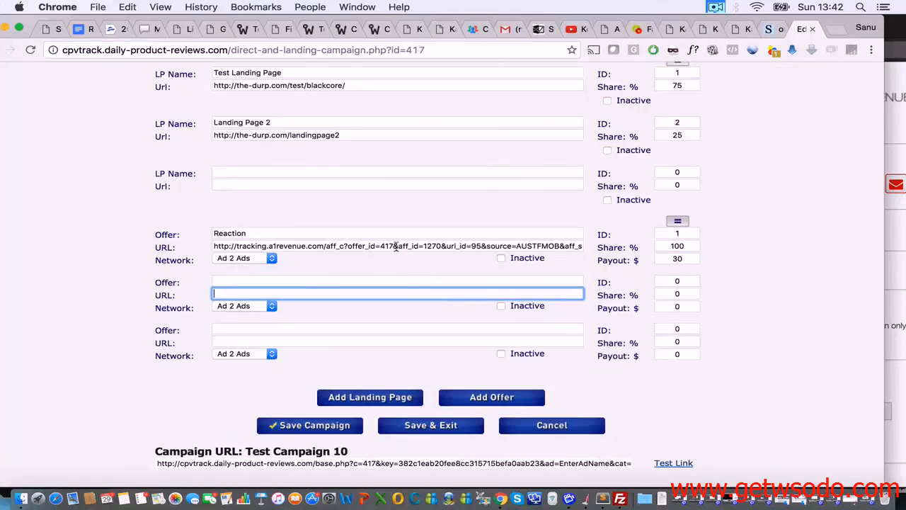
{"action": "left_click", "coordinate": [386, 233]}
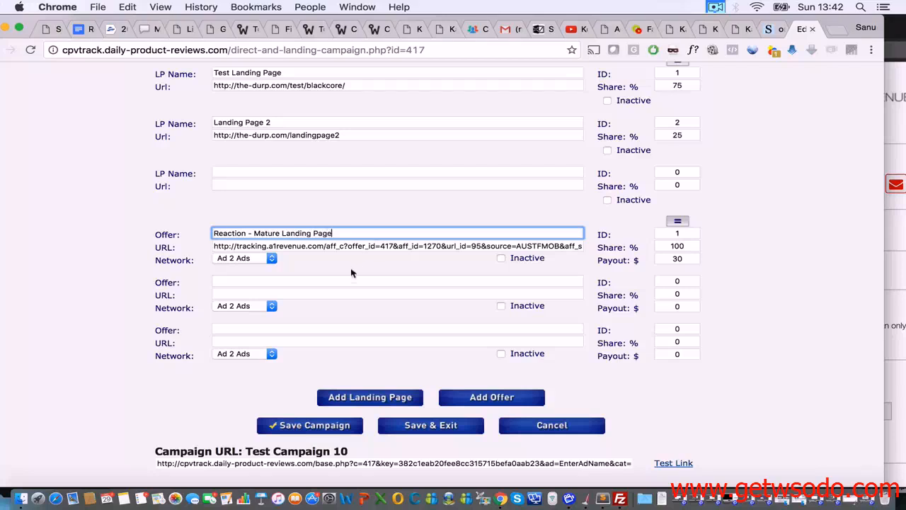
Step: Fill the second offer with the copied tracking link, the name Reaction Default Landing Page, and ID 2
{"action": "left_click", "coordinate": [326, 292]}
{"action": "key", "text": "super+v"}
{"action": "left_click", "coordinate": [339, 282]}
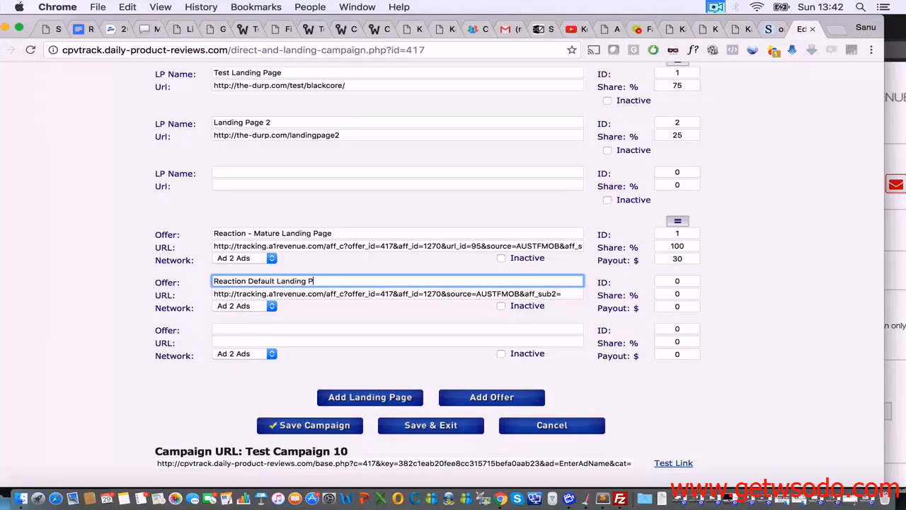
{"action": "left_click", "coordinate": [687, 282]}
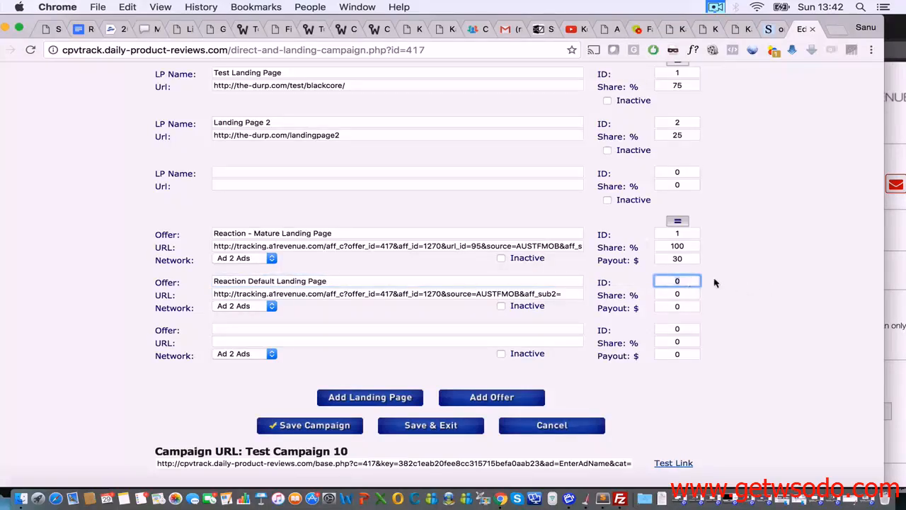
{"action": "key", "text": "BackSpace"}
{"action": "type", "text": "2"}
{"action": "left_click", "coordinate": [719, 278]}
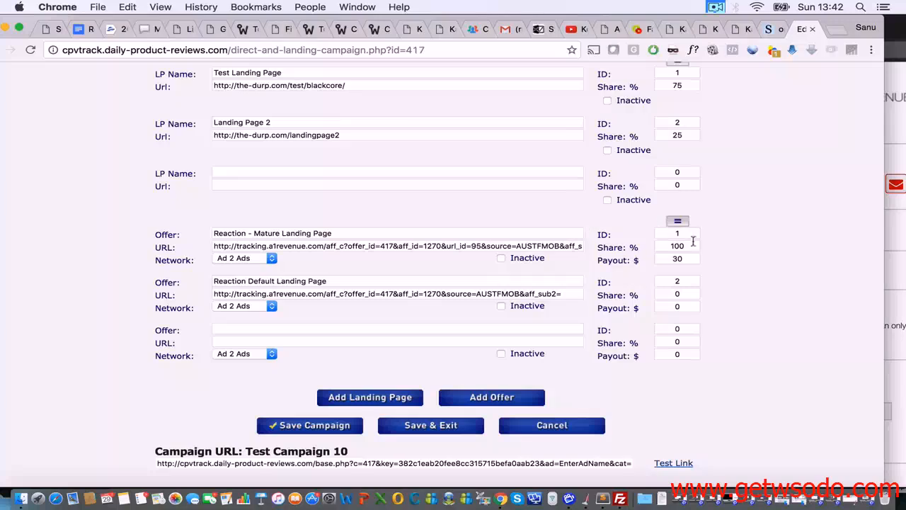
Step: Split the share equally between the two Reaction offers and set the second offer's payout to 30
{"action": "left_click", "coordinate": [679, 223]}
{"action": "double_click", "coordinate": [678, 307]}
{"action": "type", "text": "30"}
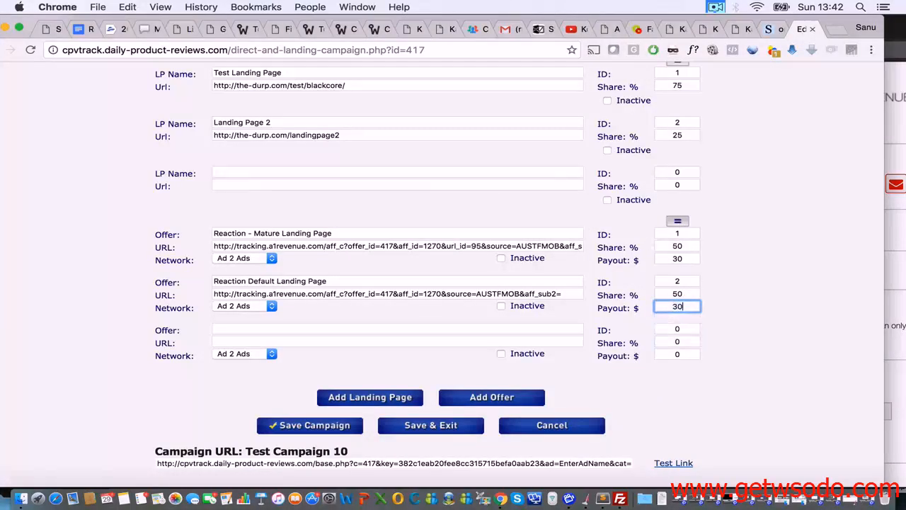
{"action": "left_click", "coordinate": [736, 279]}
Step: Return to the A1 Revenue offer and inspect the revenue parameter in the Apex Rush - STEP 2 - US postback URL
{"action": "left_click", "coordinate": [892, 250]}
{"action": "scroll", "coordinate": [618, 347], "scroll_direction": "down", "scroll_amount": 15}
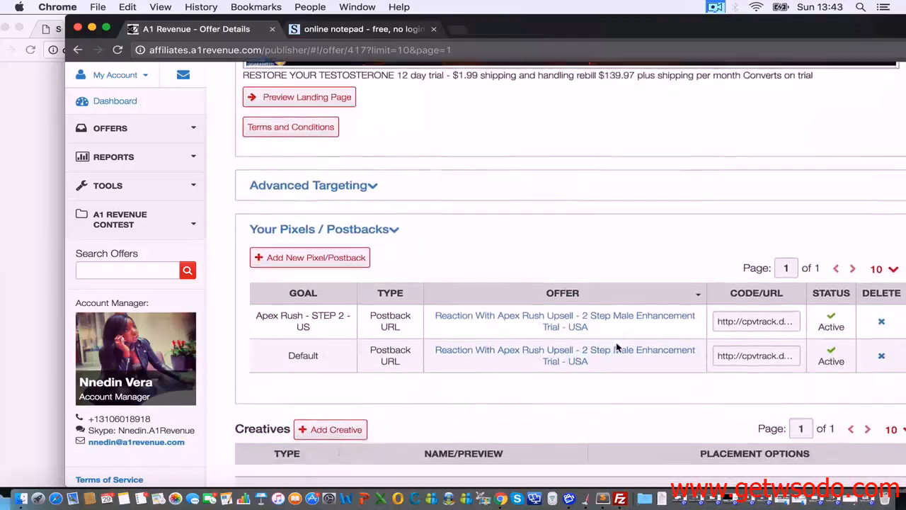
{"action": "scroll", "coordinate": [617, 347], "scroll_direction": "down", "scroll_amount": 1}
{"action": "left_click", "coordinate": [794, 279]}
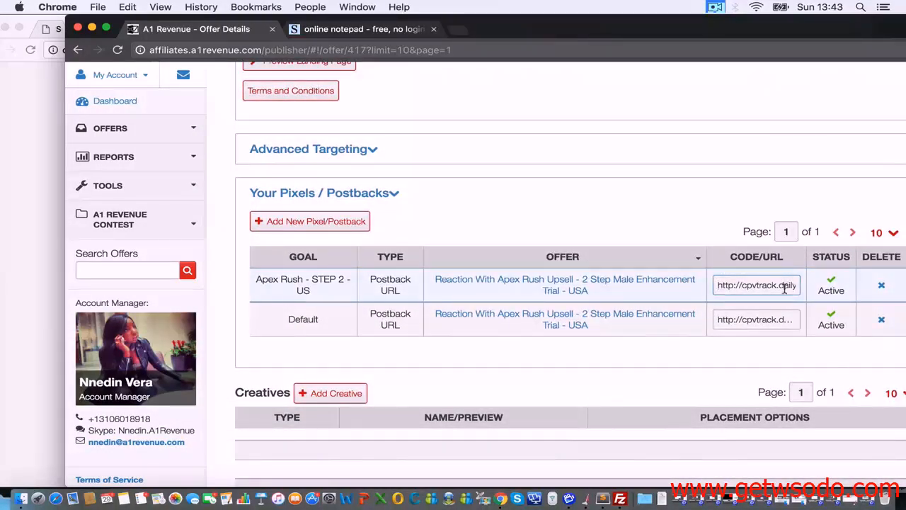
{"action": "left_click_drag", "start_coordinate": [785, 288], "coordinate": [831, 301]}
{"action": "left_click", "coordinate": [746, 285]}
{"action": "left_click_drag", "start_coordinate": [746, 285], "coordinate": [766, 286]}
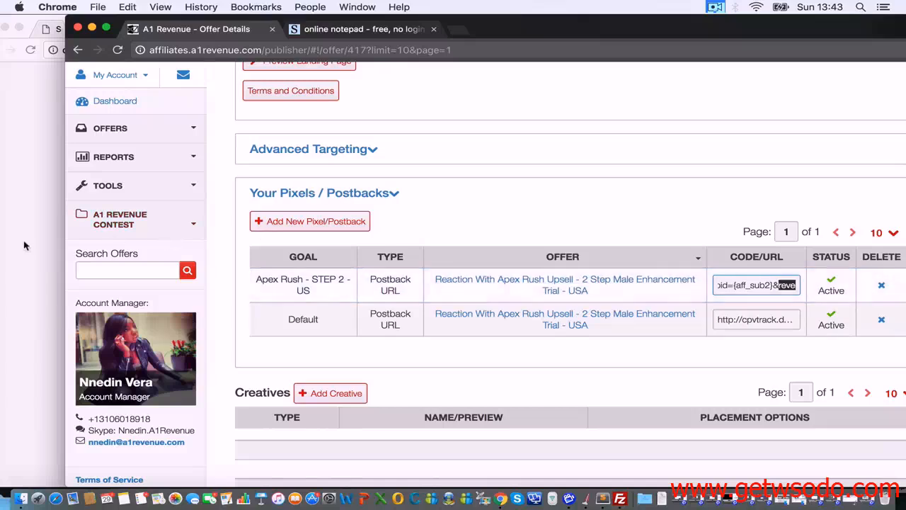
Step: Switch to the notepad and highlight &revenue={payout} in the Step 2 parameter string
{"action": "left_click", "coordinate": [24, 243]}
{"action": "left_click", "coordinate": [769, 31]}
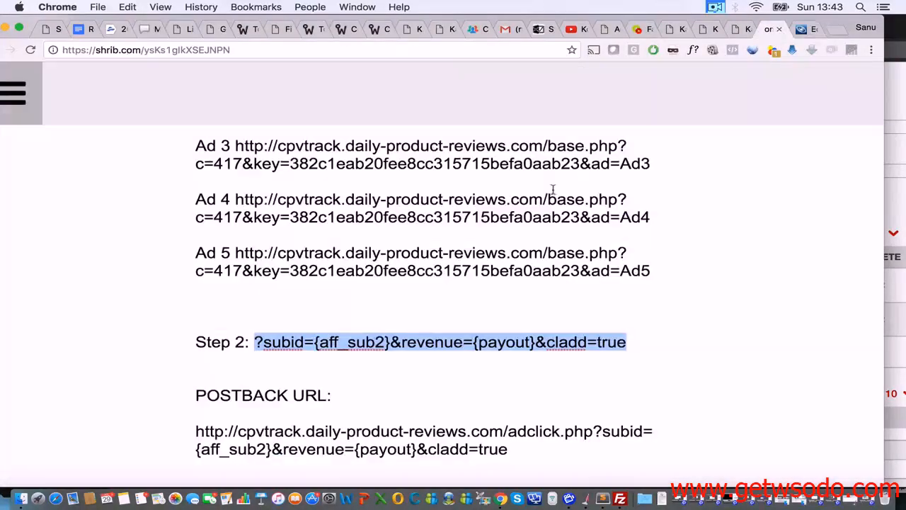
{"action": "left_click", "coordinate": [479, 353]}
{"action": "left_click_drag", "start_coordinate": [536, 342], "coordinate": [390, 343]}
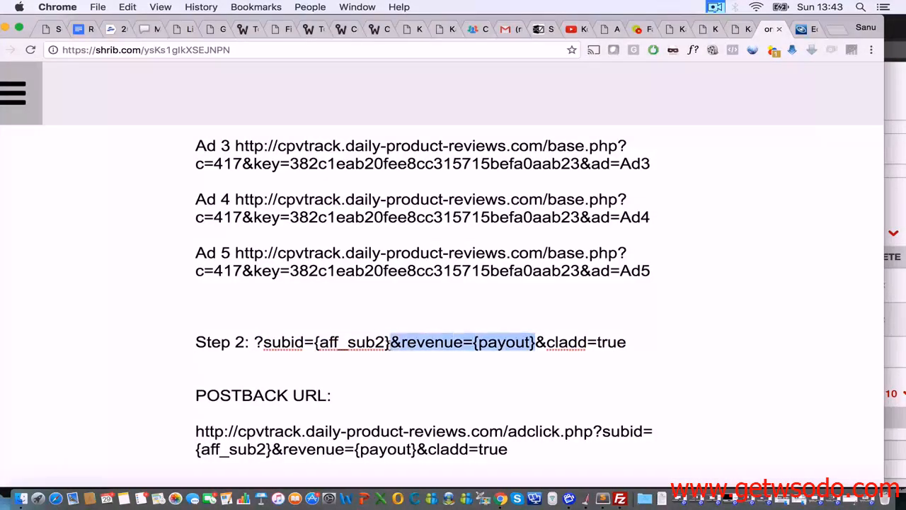
Step: Return to the campaign edit page, save Test Campaign 10, and review the saved campaign
{"action": "left_click", "coordinate": [798, 29]}
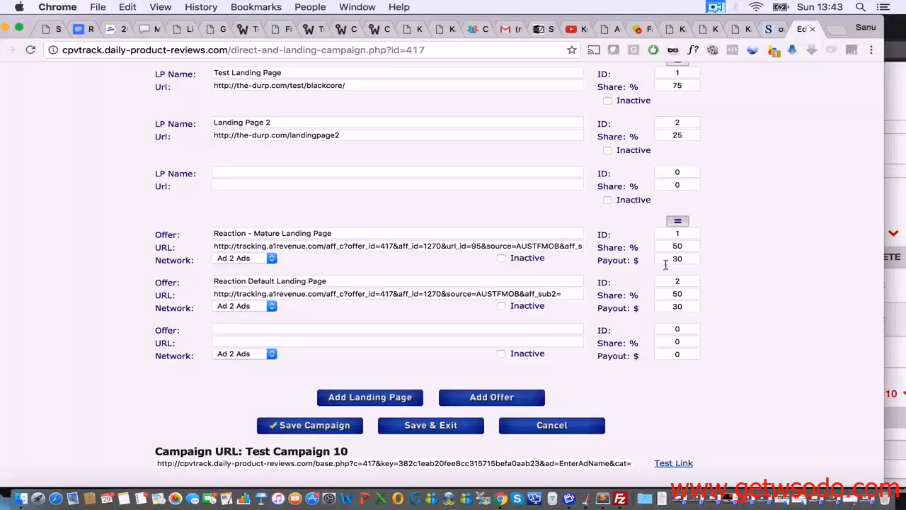
{"action": "left_click", "coordinate": [296, 429]}
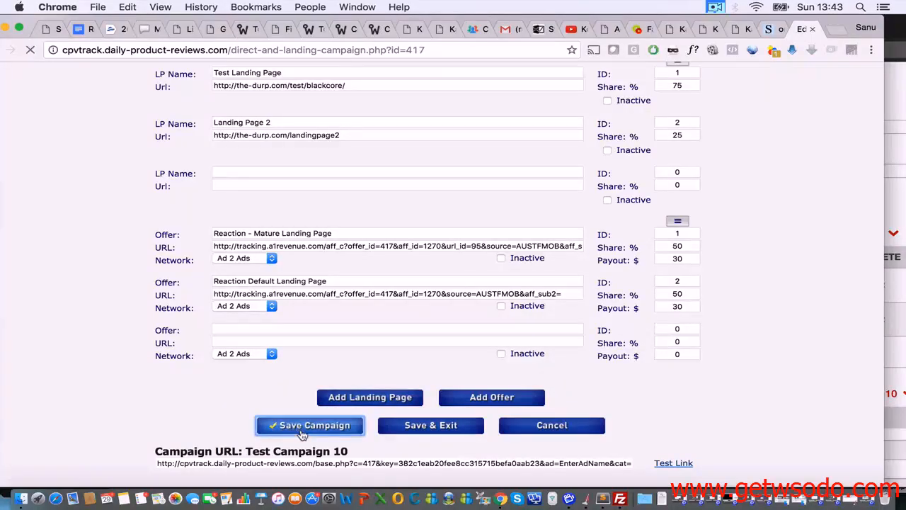
{"action": "scroll", "coordinate": [302, 435], "scroll_direction": "down", "scroll_amount": 10}
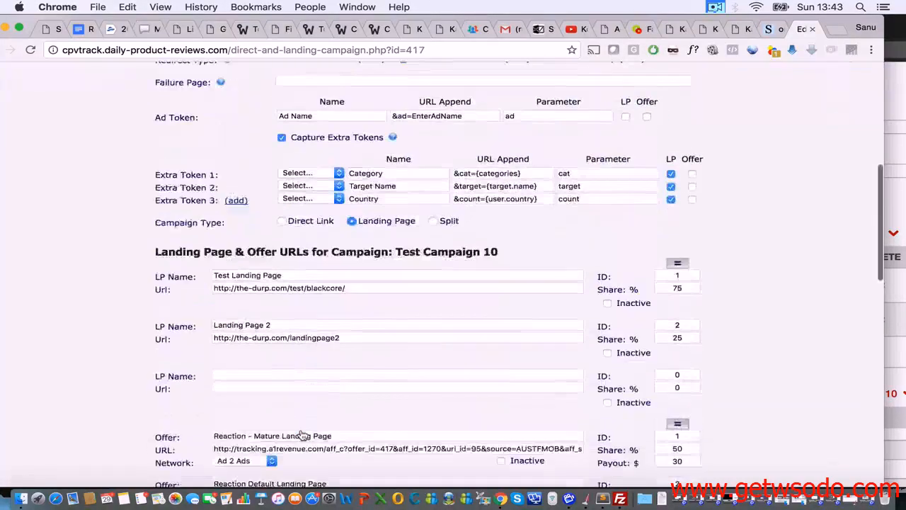
{"action": "scroll", "coordinate": [300, 437], "scroll_direction": "up", "scroll_amount": 1}
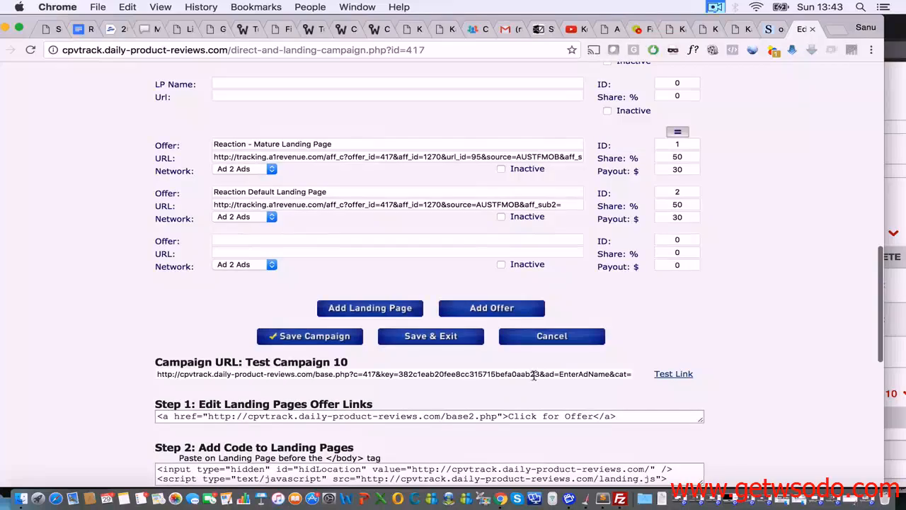
{"action": "scroll", "coordinate": [647, 328], "scroll_direction": "up", "scroll_amount": 10}
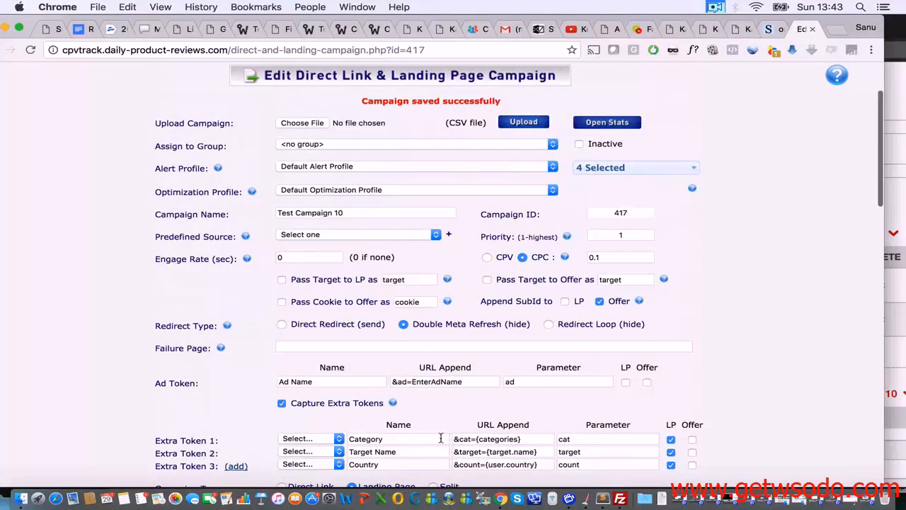
Step: Split the share equally between the two landing pages and save Test Campaign 10
{"action": "scroll", "coordinate": [441, 438], "scroll_direction": "down", "scroll_amount": 5}
{"action": "scroll", "coordinate": [611, 134], "scroll_direction": "up", "scroll_amount": 3}
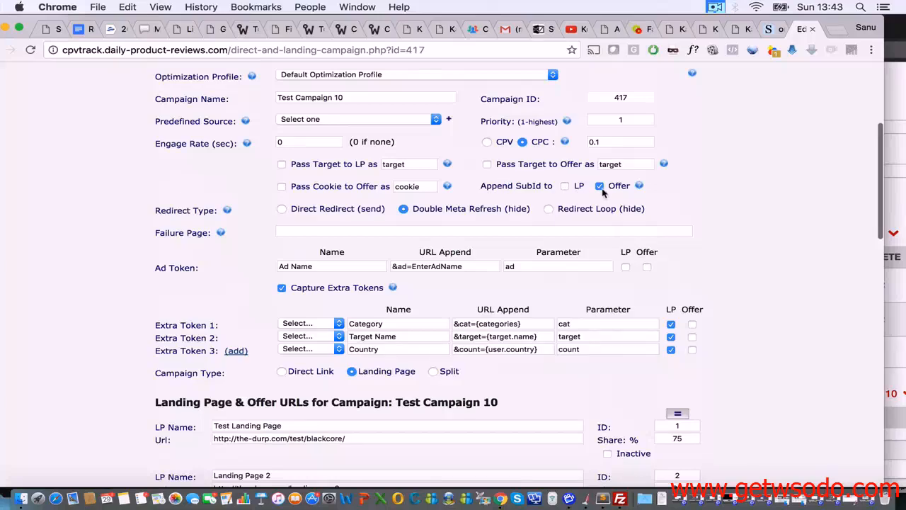
{"action": "scroll", "coordinate": [602, 191], "scroll_direction": "down", "scroll_amount": 5}
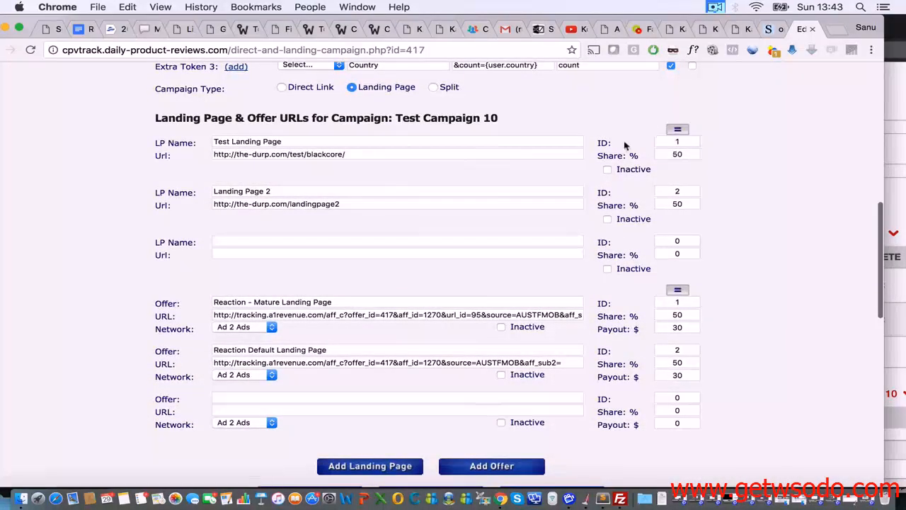
{"action": "scroll", "coordinate": [315, 371], "scroll_direction": "down", "scroll_amount": 3}
{"action": "left_click", "coordinate": [312, 352]}
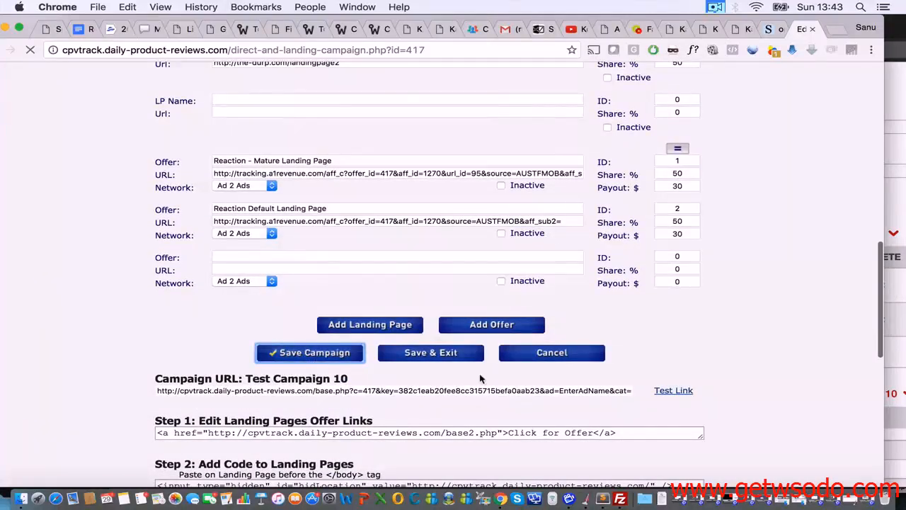
Step: Copy the Test Campaign 10 campaign URL and paste it into the address of a new incognito tab
{"action": "scroll", "coordinate": [515, 388], "scroll_direction": "down", "scroll_amount": 10}
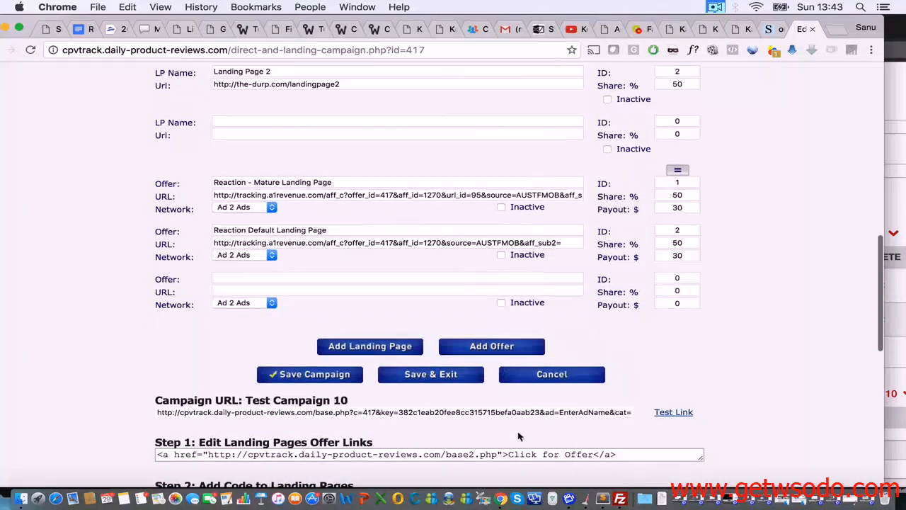
{"action": "left_click", "coordinate": [525, 410]}
{"action": "left_click", "coordinate": [895, 170]}
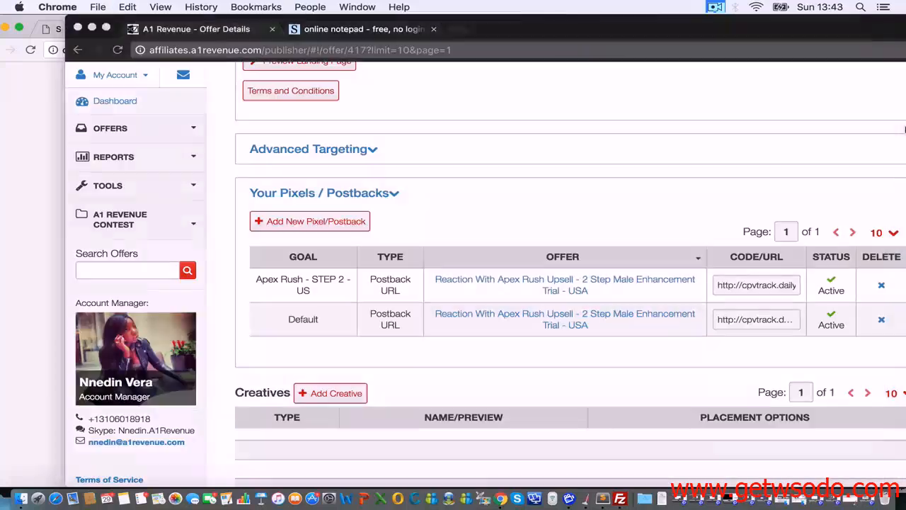
{"action": "left_click", "coordinate": [462, 32]}
{"action": "key", "text": "super+v"}
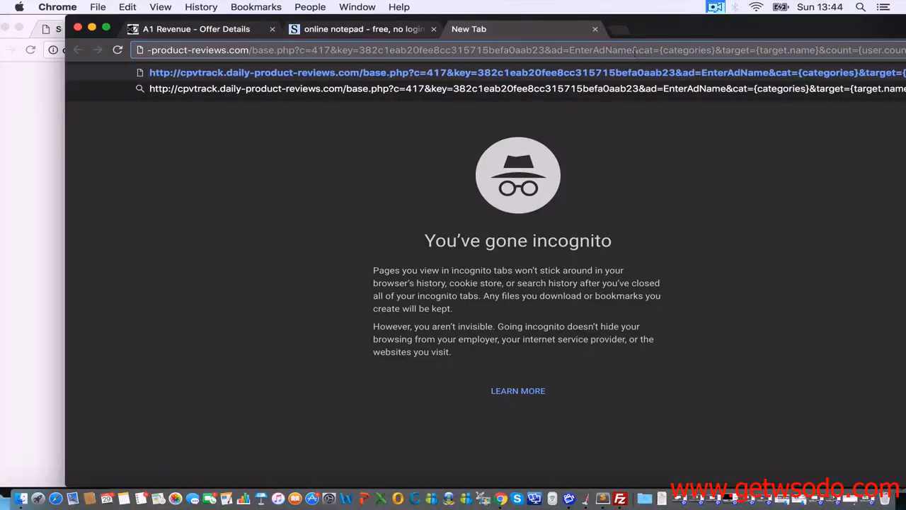
Step: Replace the EnterAdName value in the campaign URL with testingad, copy the edited URL and load it
{"action": "double_click", "coordinate": [587, 49]}
{"action": "type", "text": "track.daily"}
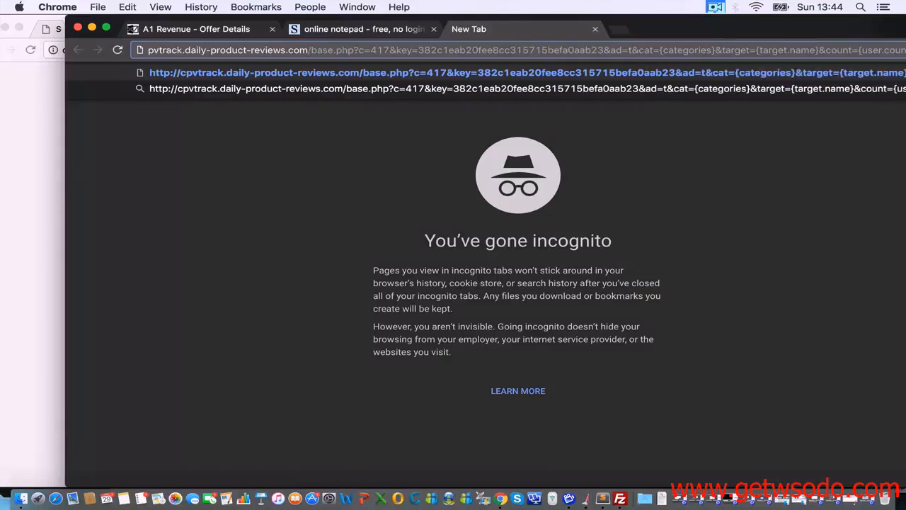
{"action": "type", "text": "estingad"}
{"action": "key", "text": "super+a"}
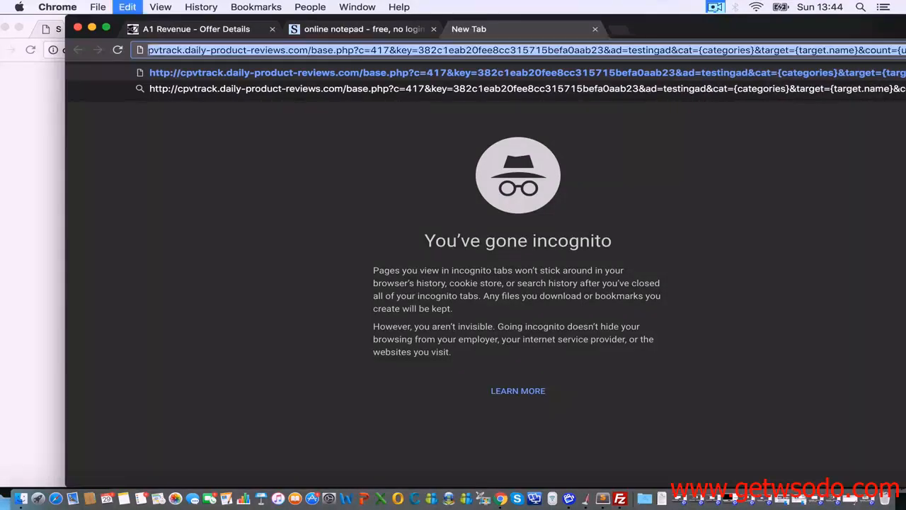
{"action": "key", "text": "Return"}
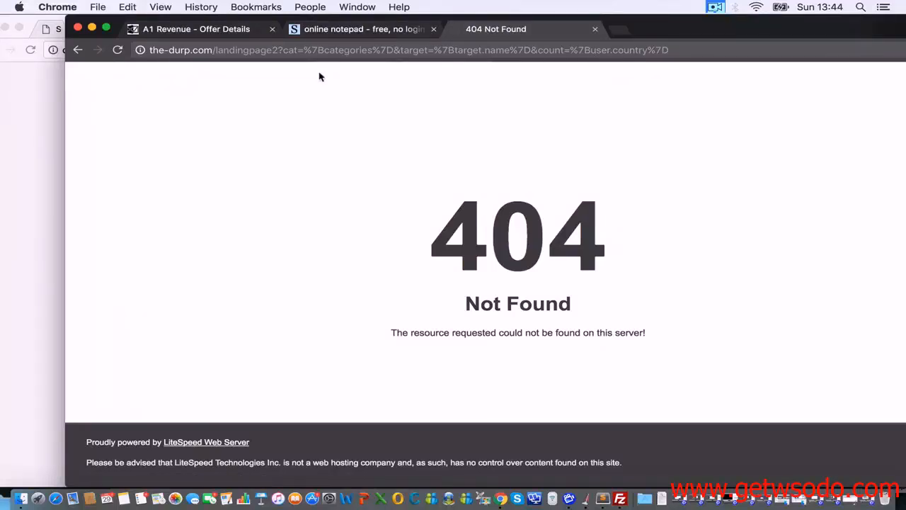
Step: Return to the campaign edit page and clear the name and URL of Landing Page 2
{"action": "left_click", "coordinate": [20, 151]}
{"action": "scroll", "coordinate": [249, 209], "scroll_direction": "up", "scroll_amount": 5}
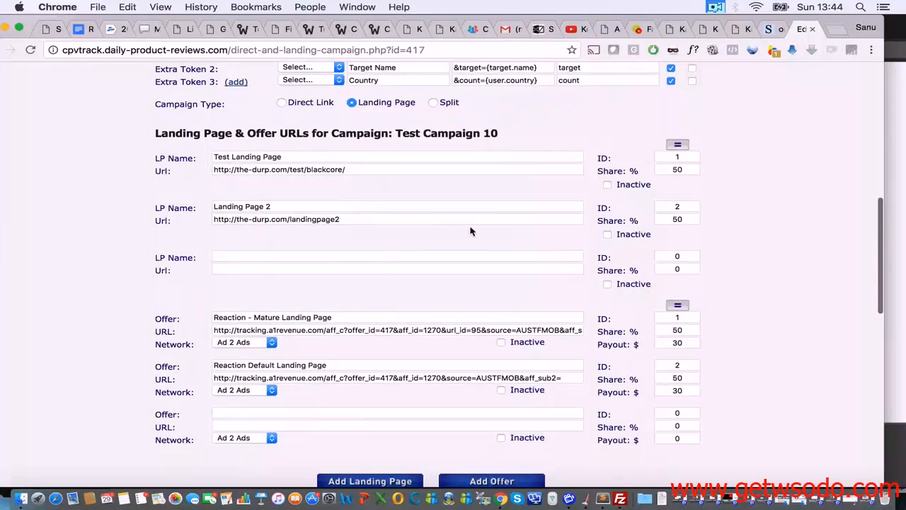
{"action": "triple_click", "coordinate": [425, 219]}
{"action": "key", "text": "BackSpace"}
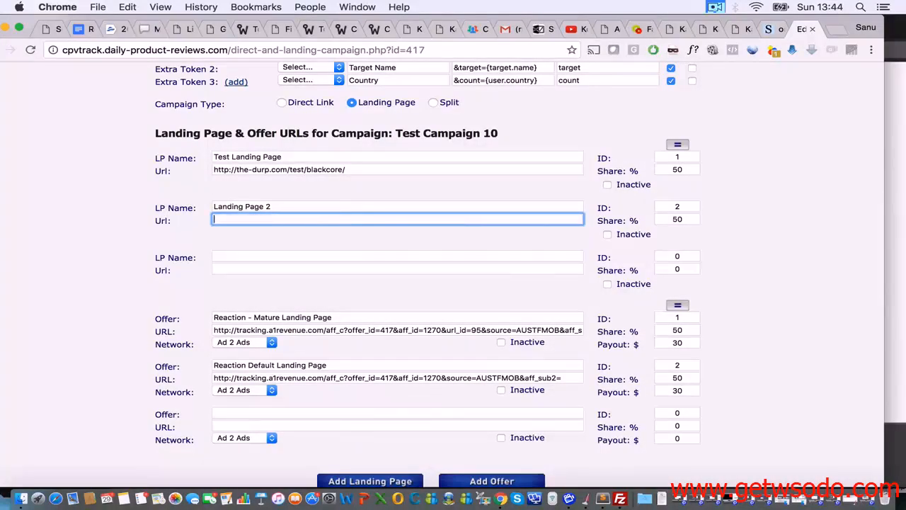
{"action": "triple_click", "coordinate": [424, 205]}
{"action": "key", "text": "BackSpace"}
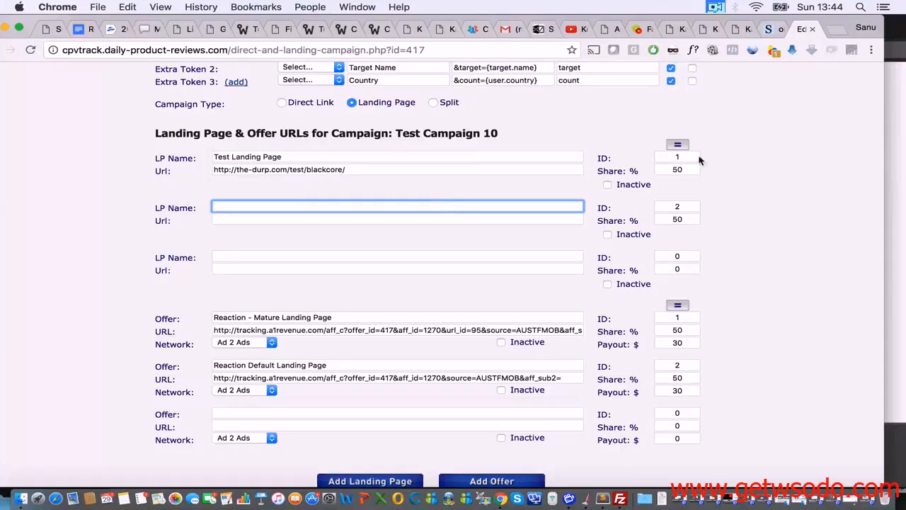
Step: Rebalance the landing page shares so Test Landing Page gets 100%, and save the campaign
{"action": "left_click", "coordinate": [678, 147]}
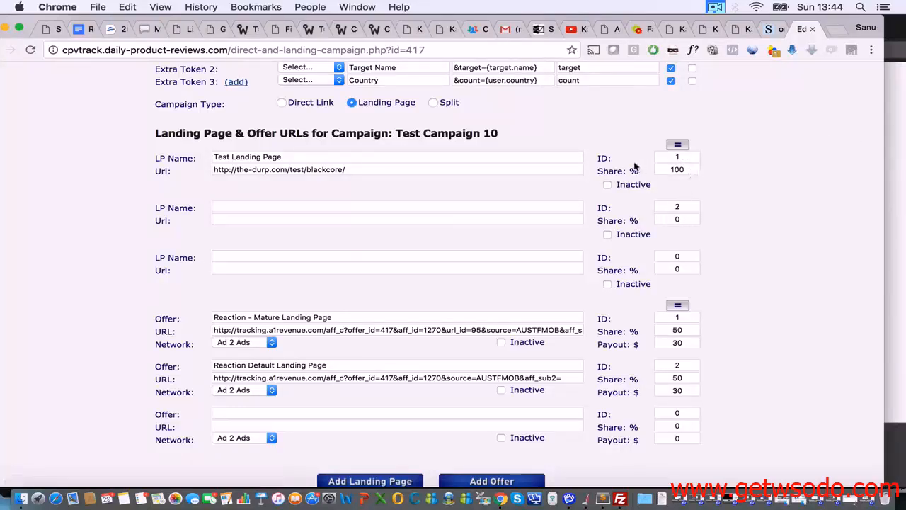
{"action": "scroll", "coordinate": [366, 370], "scroll_direction": "down", "scroll_amount": 2}
{"action": "left_click", "coordinate": [333, 427]}
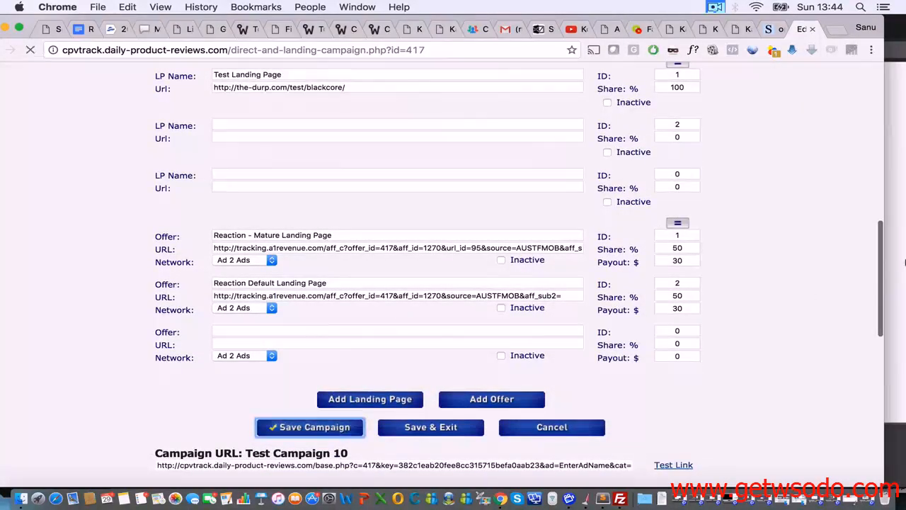
{"action": "scroll", "coordinate": [366, 289], "scroll_direction": "down", "scroll_amount": 10}
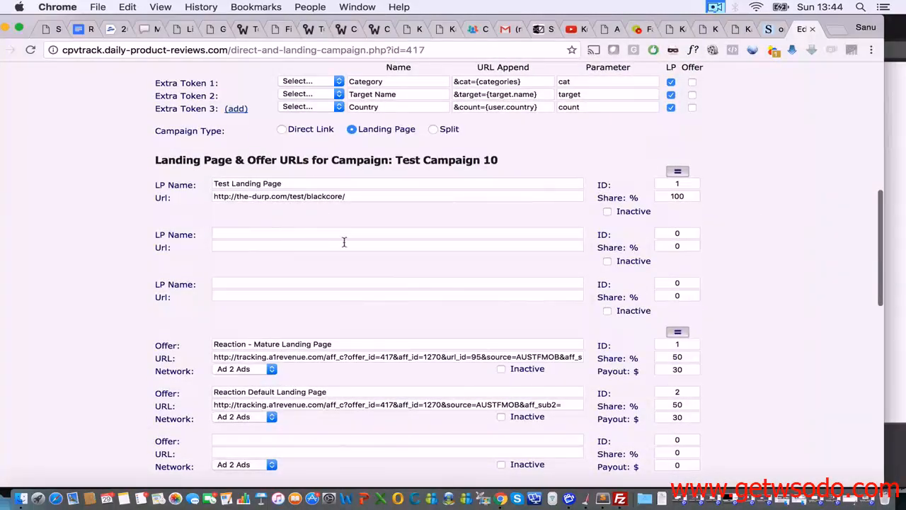
Step: Load the testingad campaign URL again in the incognito window and look through the landing page
{"action": "left_click", "coordinate": [903, 213]}
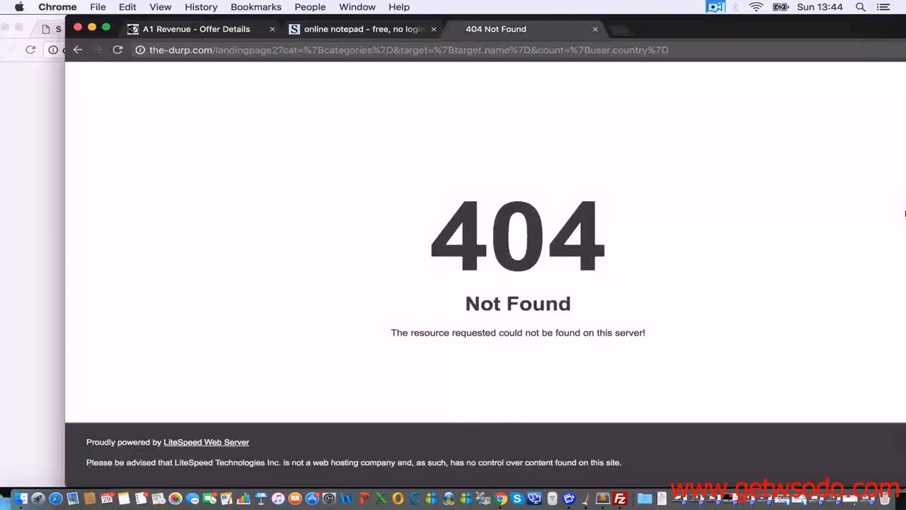
{"action": "left_click", "coordinate": [595, 56]}
{"action": "key", "text": "super+v"}
{"action": "key", "text": "Return"}
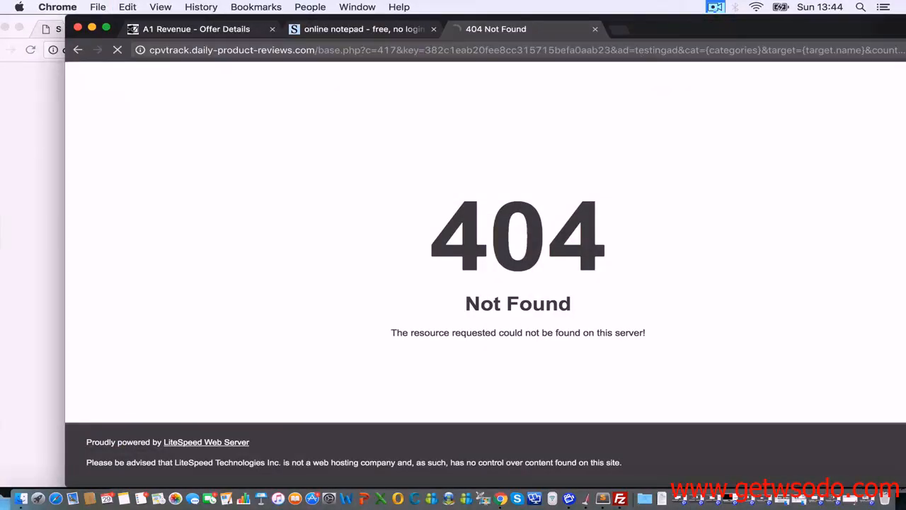
{"action": "scroll", "coordinate": [452, 200], "scroll_direction": "down", "scroll_amount": 20}
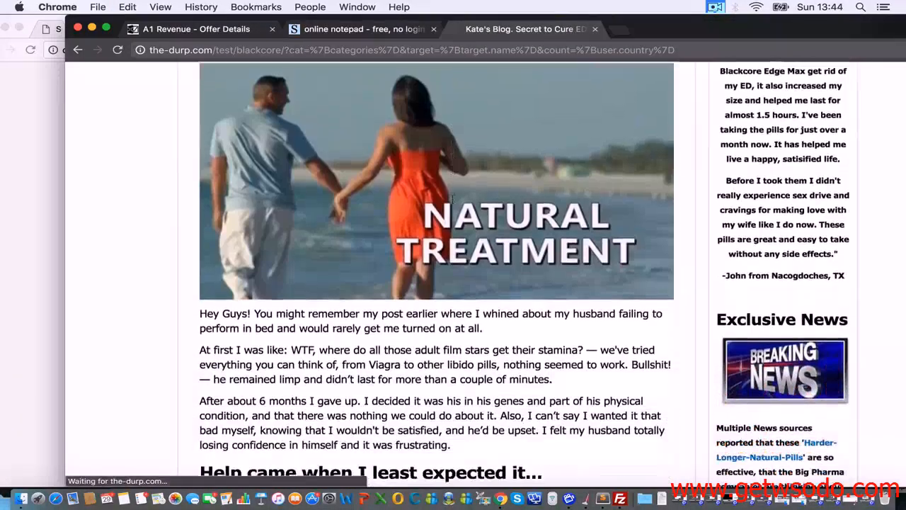
{"action": "scroll", "coordinate": [405, 364], "scroll_direction": "down", "scroll_amount": 5}
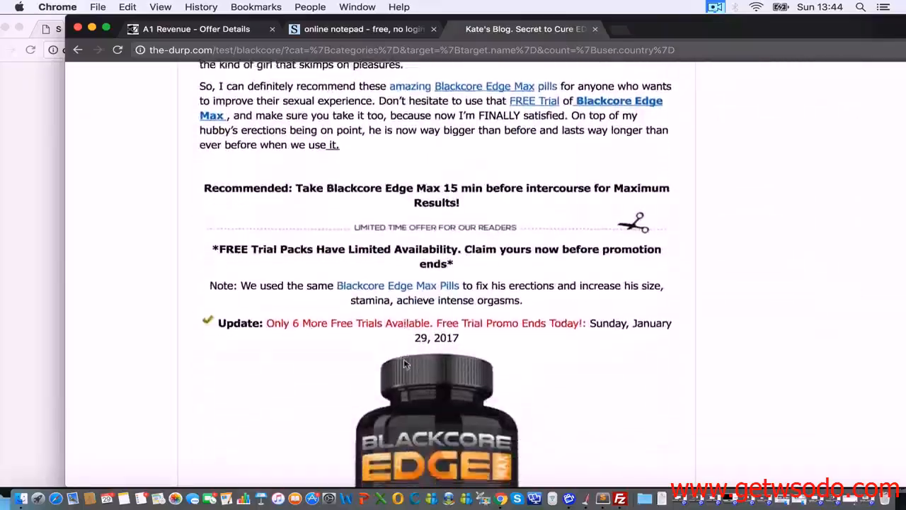
{"action": "scroll", "coordinate": [404, 358], "scroll_direction": "up", "scroll_amount": 10}
{"action": "scroll", "coordinate": [315, 181], "scroll_direction": "down", "scroll_amount": 15}
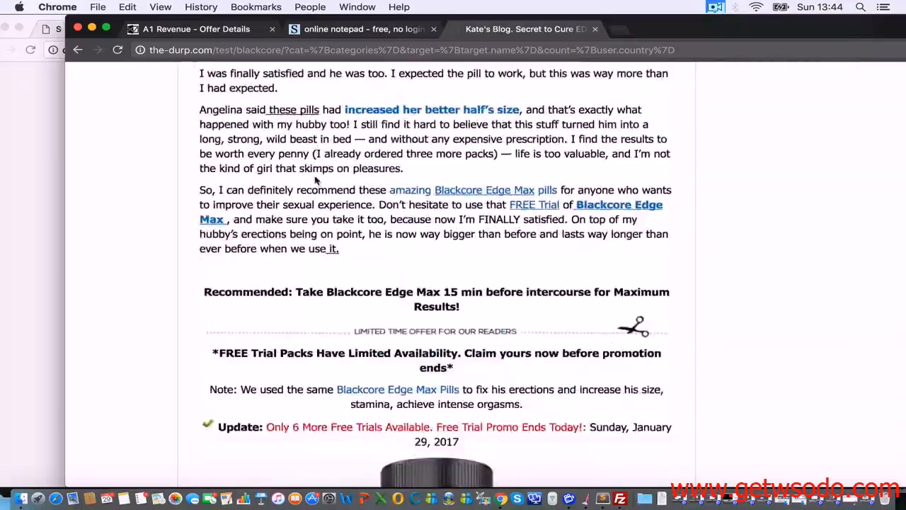
Step: Open the stats of Test Campaign 10 and review its ad, landing page and offer performance
{"action": "left_click", "coordinate": [3, 161]}
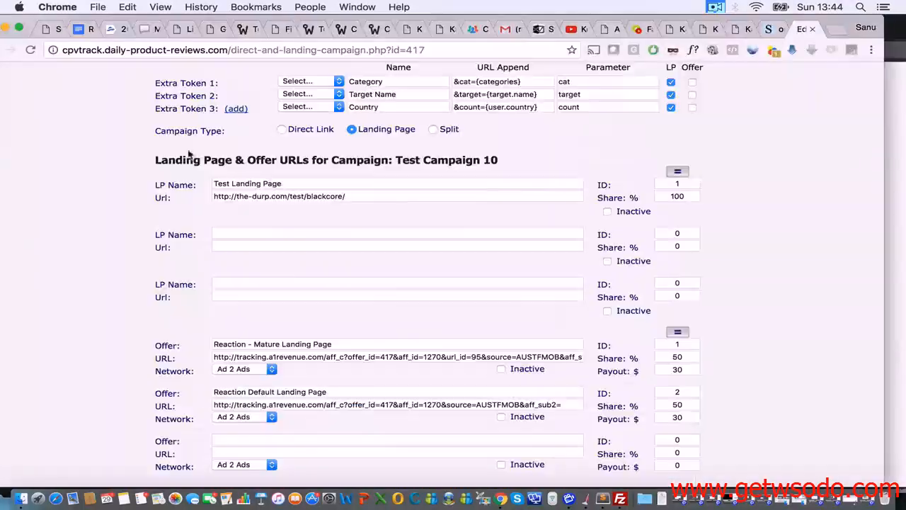
{"action": "scroll", "coordinate": [610, 160], "scroll_direction": "up", "scroll_amount": 10}
{"action": "left_click", "coordinate": [610, 160]}
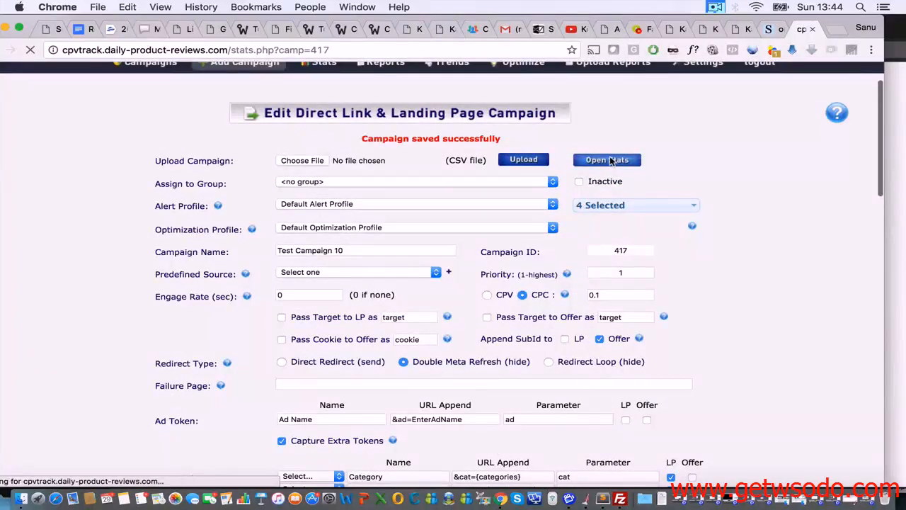
{"action": "scroll", "coordinate": [100, 315], "scroll_direction": "down", "scroll_amount": 5}
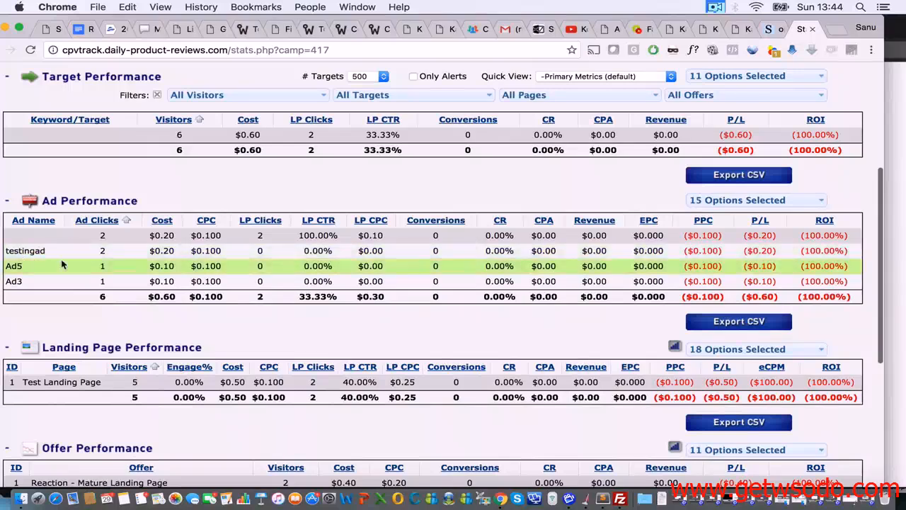
{"action": "scroll", "coordinate": [52, 269], "scroll_direction": "down", "scroll_amount": 4}
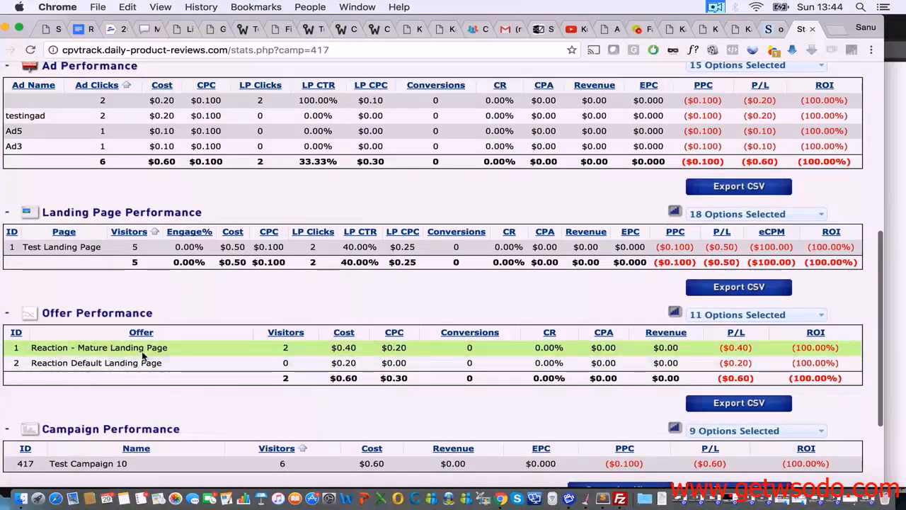
Step: Check the landing page's free trial link, then return to the campaign stats and examine the performance tables
{"action": "left_click", "coordinate": [899, 280]}
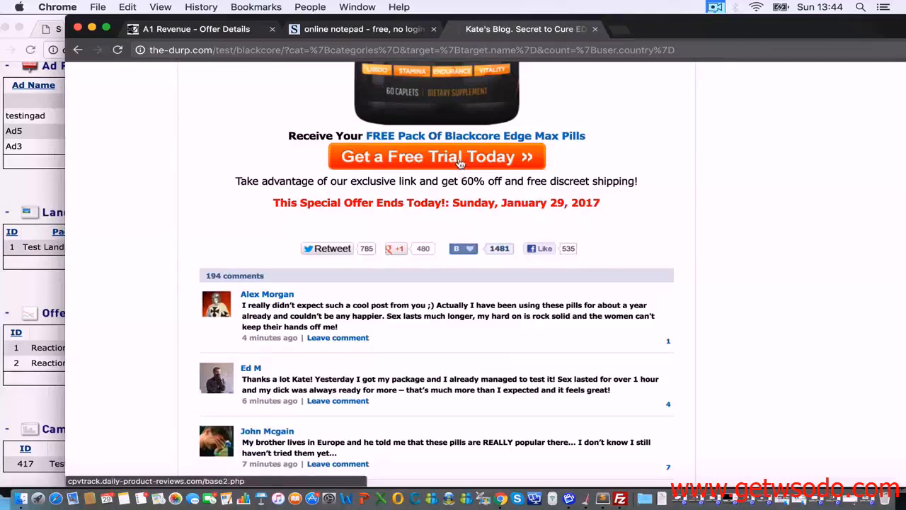
{"action": "left_click", "coordinate": [57, 275]}
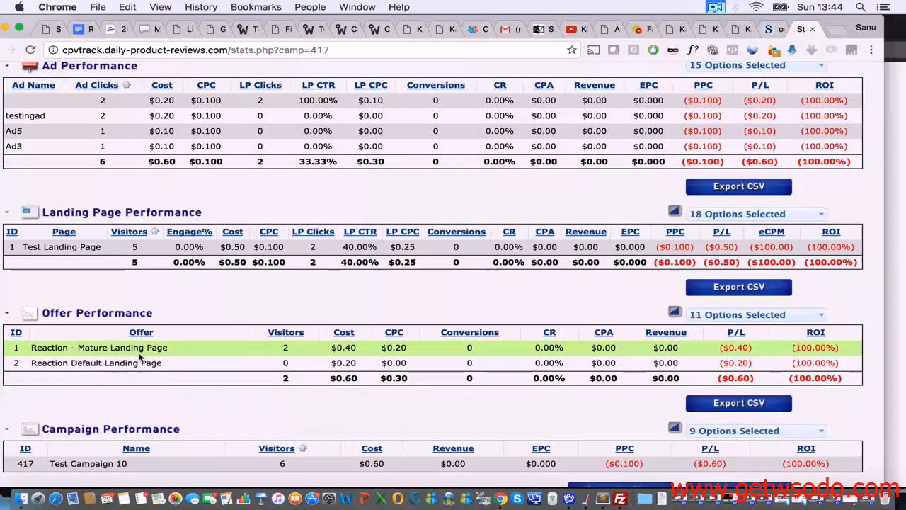
{"action": "scroll", "coordinate": [451, 293], "scroll_direction": "up", "scroll_amount": 10}
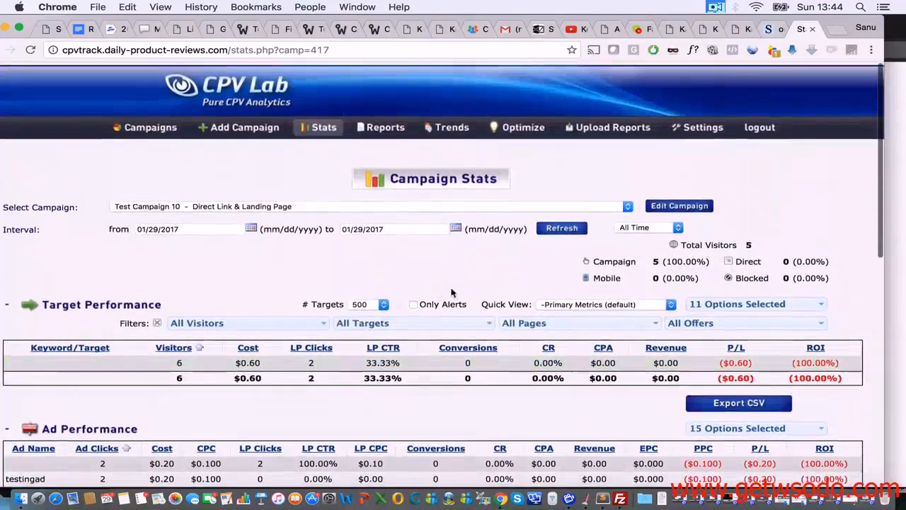
{"action": "scroll", "coordinate": [473, 230], "scroll_direction": "down", "scroll_amount": 15}
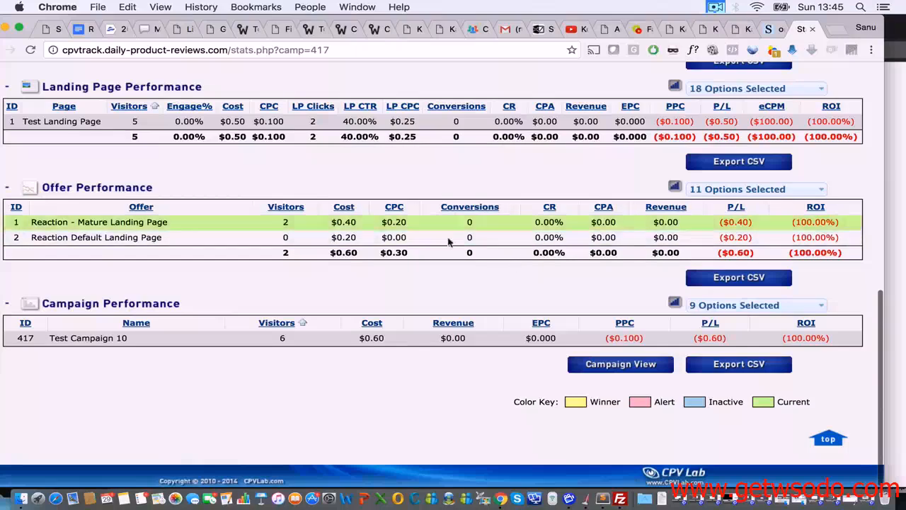
{"action": "scroll", "coordinate": [472, 247], "scroll_direction": "up", "scroll_amount": 5}
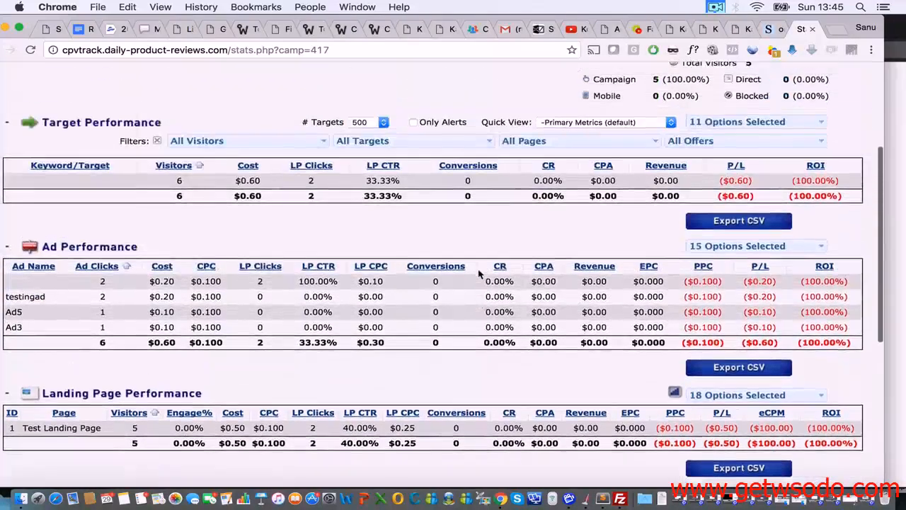
Step: Reopen Test Campaign 10 for editing and highlight the AUSTFMOB source value in the Reaction Default Landing Page offer URL
{"action": "scroll", "coordinate": [478, 274], "scroll_direction": "up", "scroll_amount": 5}
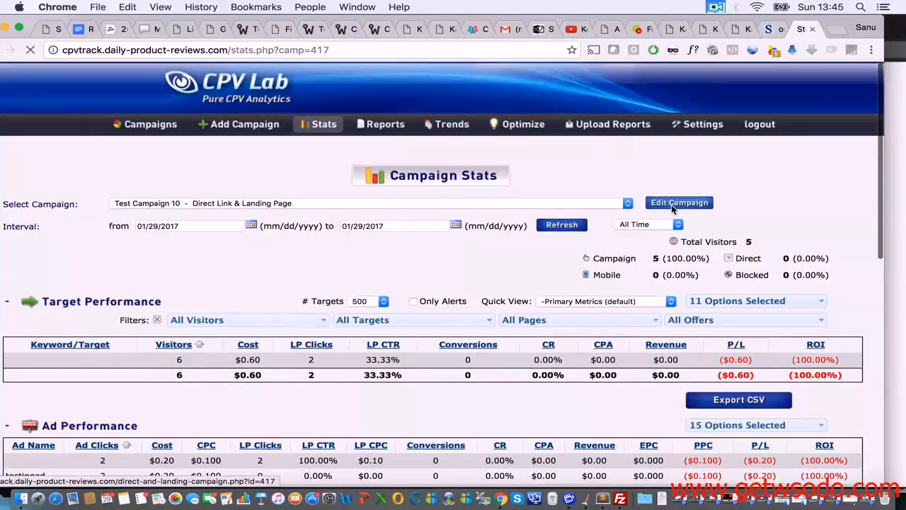
{"action": "scroll", "coordinate": [673, 206], "scroll_direction": "down", "scroll_amount": 15}
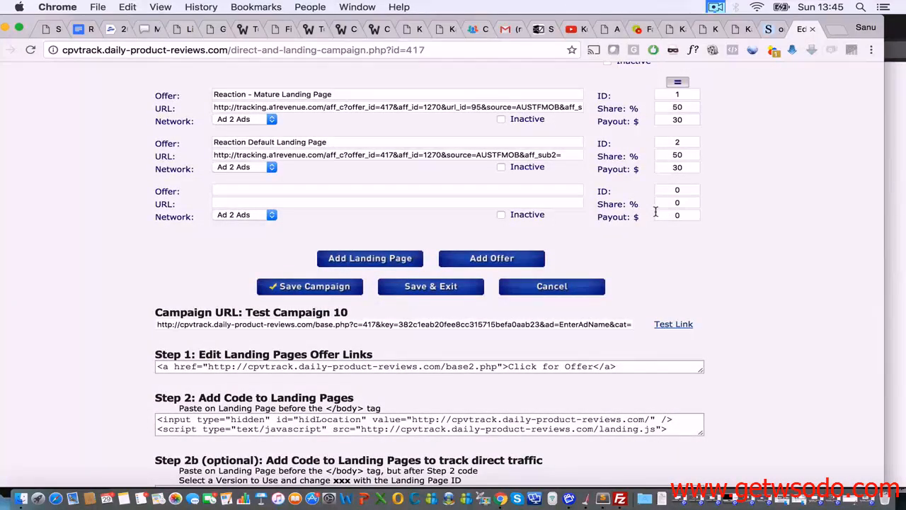
{"action": "scroll", "coordinate": [719, 237], "scroll_direction": "up", "scroll_amount": 1}
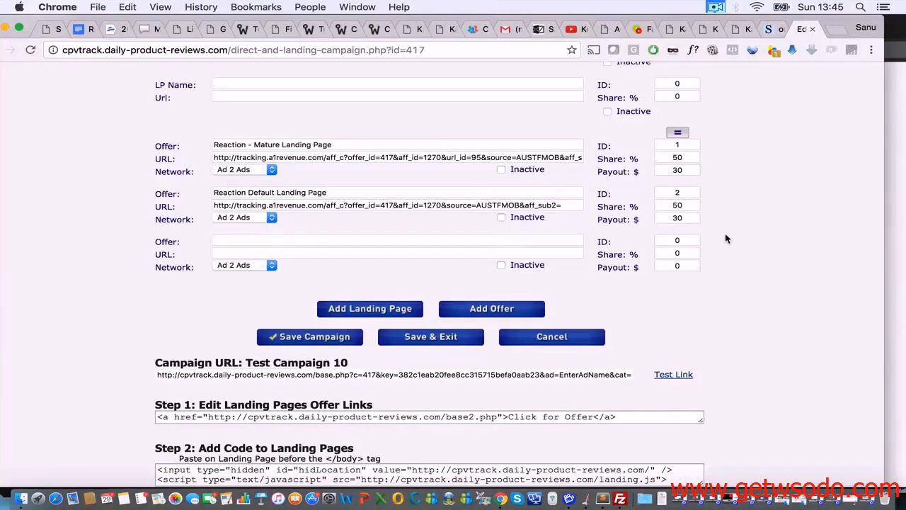
{"action": "left_click_drag", "start_coordinate": [470, 204], "coordinate": [512, 204]}
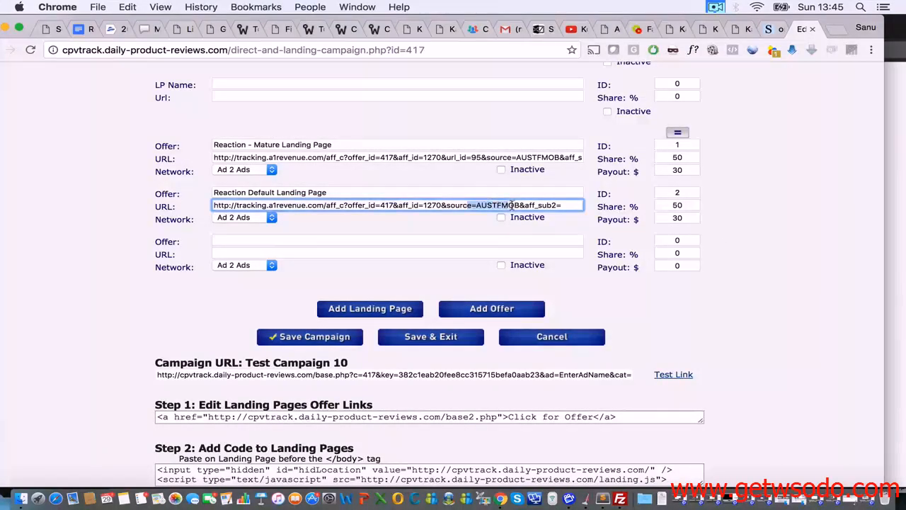
{"action": "scroll", "coordinate": [567, 189], "scroll_direction": "up", "scroll_amount": 8}
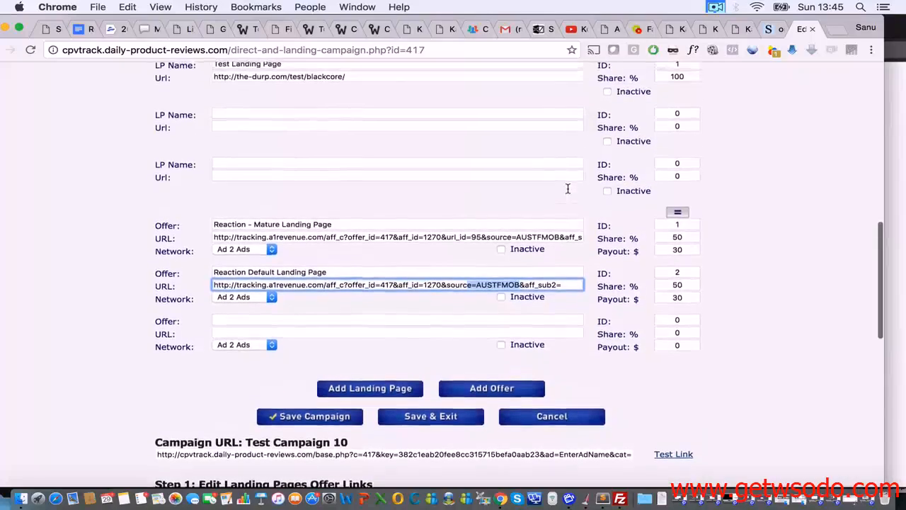
{"action": "scroll", "coordinate": [568, 191], "scroll_direction": "down", "scroll_amount": 6}
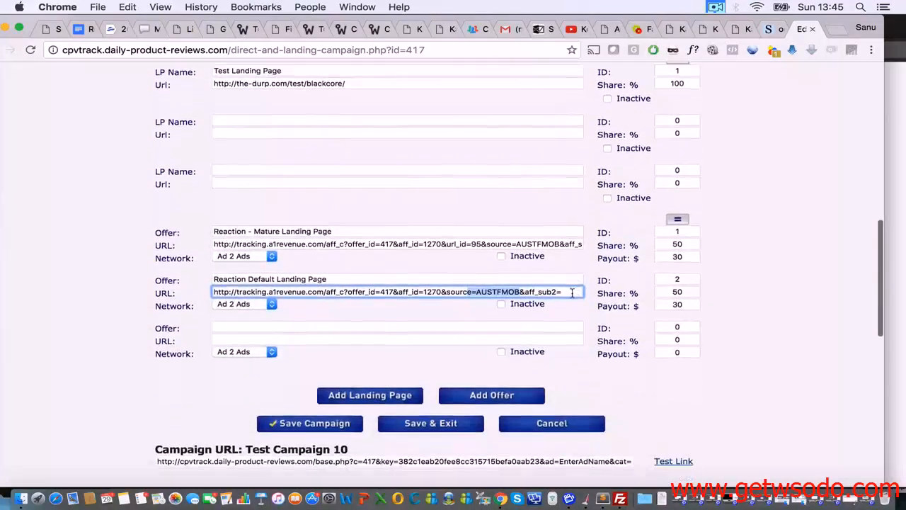
Step: Check the aff_sub2= ending of the Reaction Default Landing Page offer URL and the campaign's Append SubId to Offer setting
{"action": "left_click", "coordinate": [577, 293]}
{"action": "left_click", "coordinate": [569, 273]}
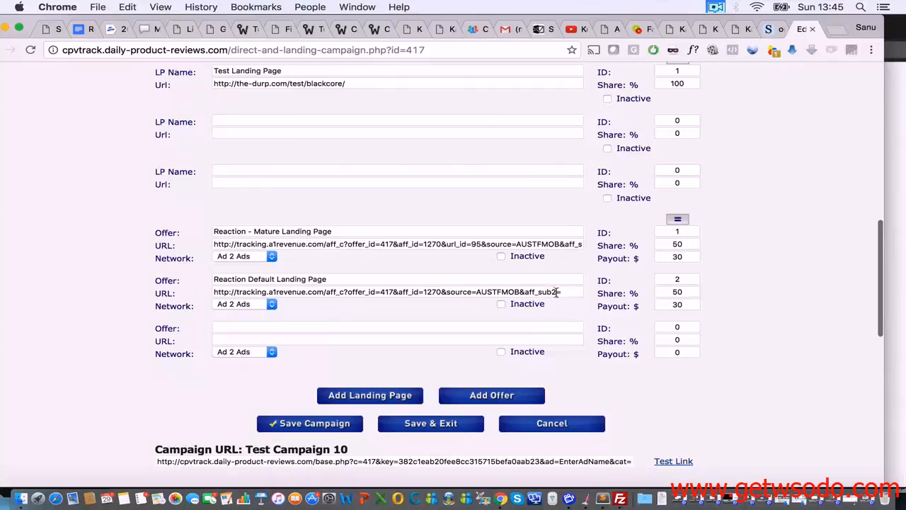
{"action": "scroll", "coordinate": [510, 308], "scroll_direction": "up", "scroll_amount": 9}
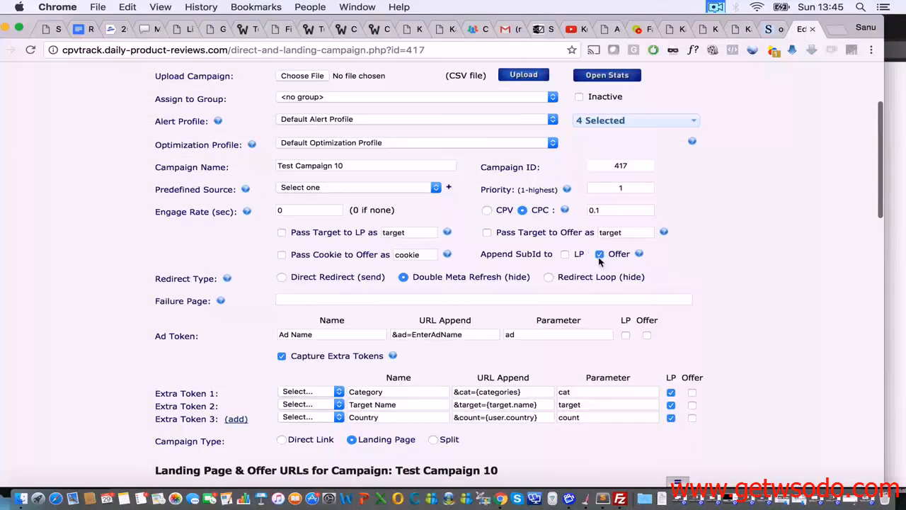
Step: Highlight the full campaign URL of Test Campaign 10, and switch to the Shrib note with the Ad 1 to Ad 5 links
{"action": "scroll", "coordinate": [599, 261], "scroll_direction": "down", "scroll_amount": 8}
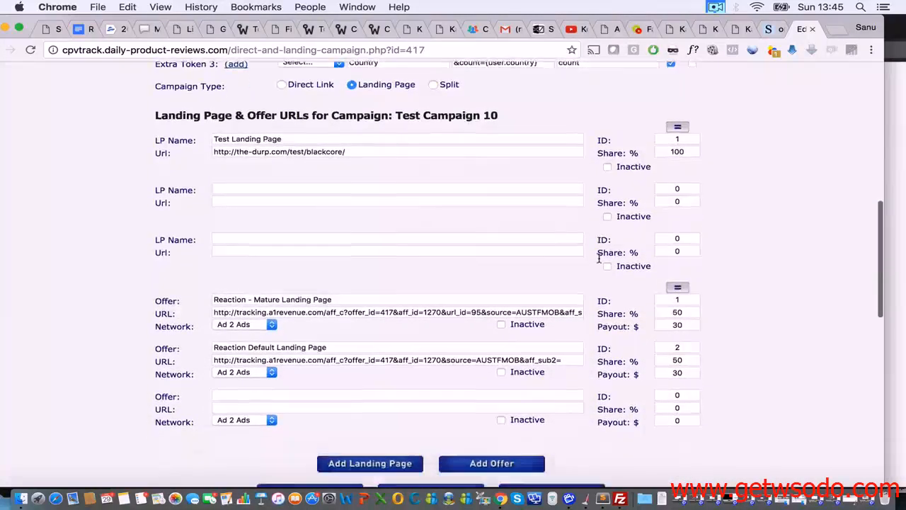
{"action": "scroll", "coordinate": [599, 262], "scroll_direction": "down", "scroll_amount": 7}
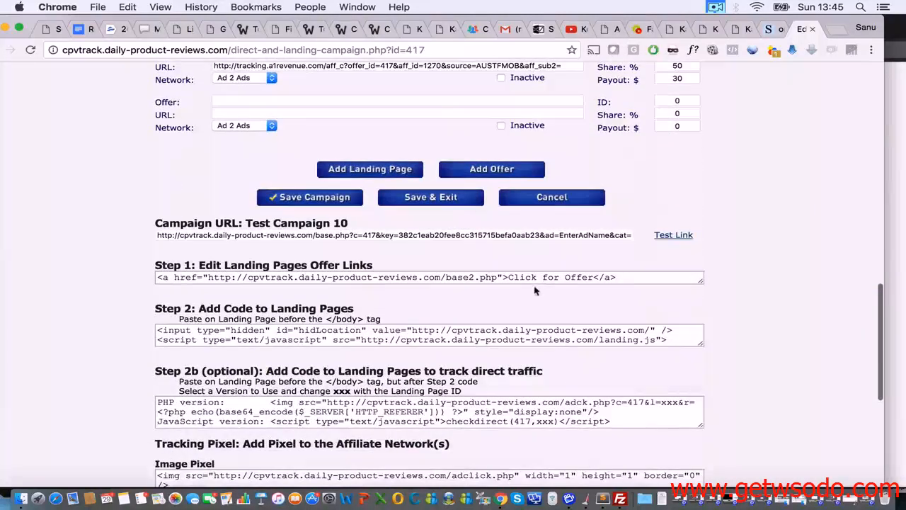
{"action": "triple_click", "coordinate": [598, 234]}
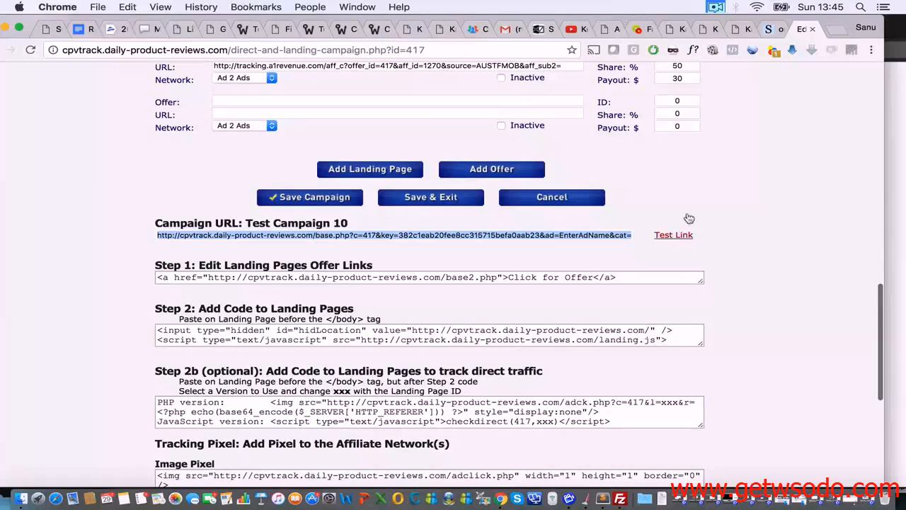
{"action": "left_click", "coordinate": [770, 29]}
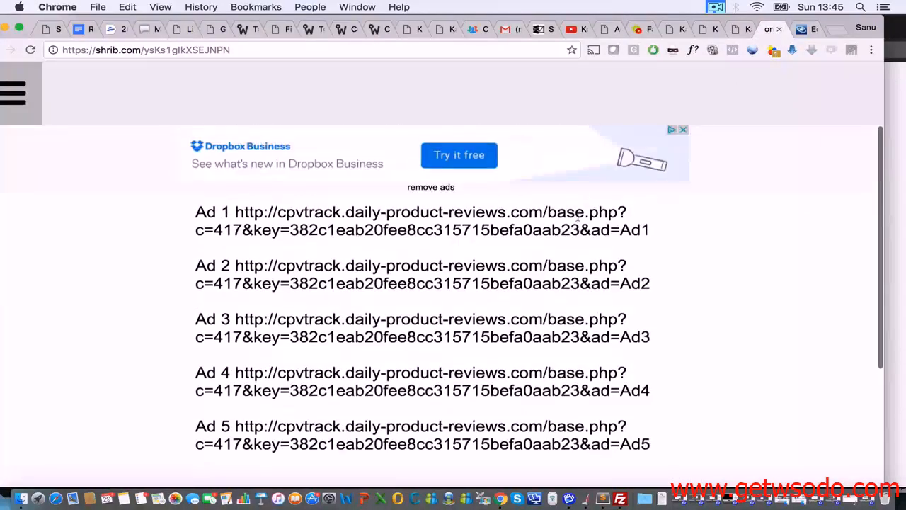